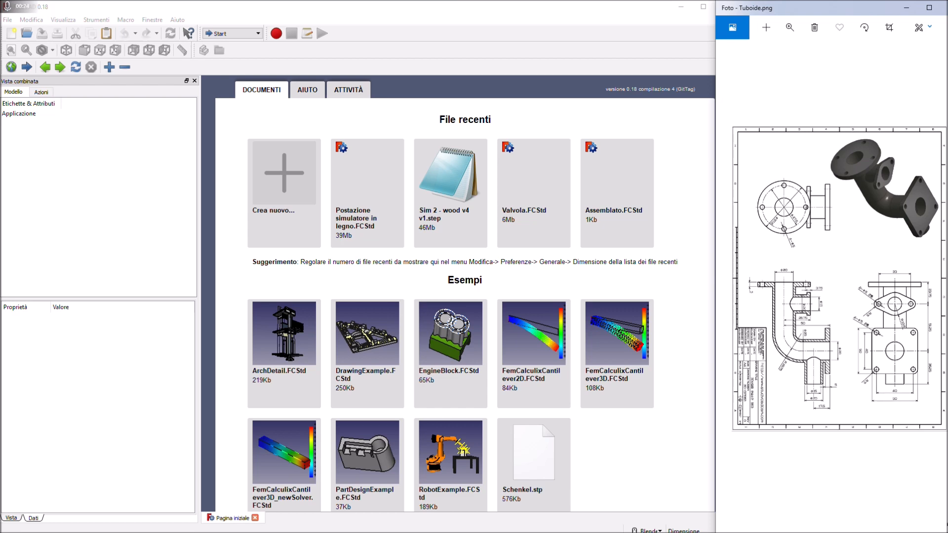
Step: Examine the Tuboide.png technical drawing of the flanged pipe elbow at full-screen size and read its dimensions
drag(852, 28, 409, 50)
double_click(408, 49)
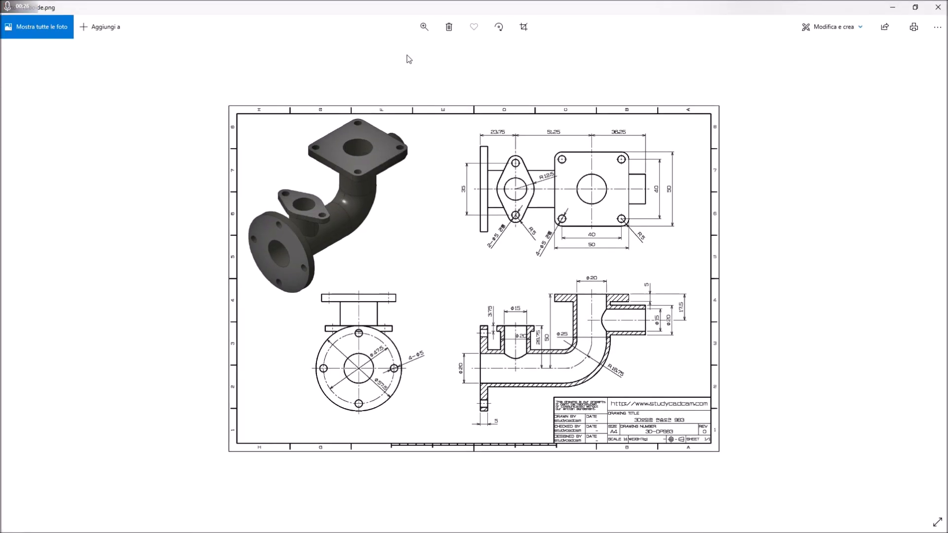
click(423, 29)
drag(380, 54, 390, 58)
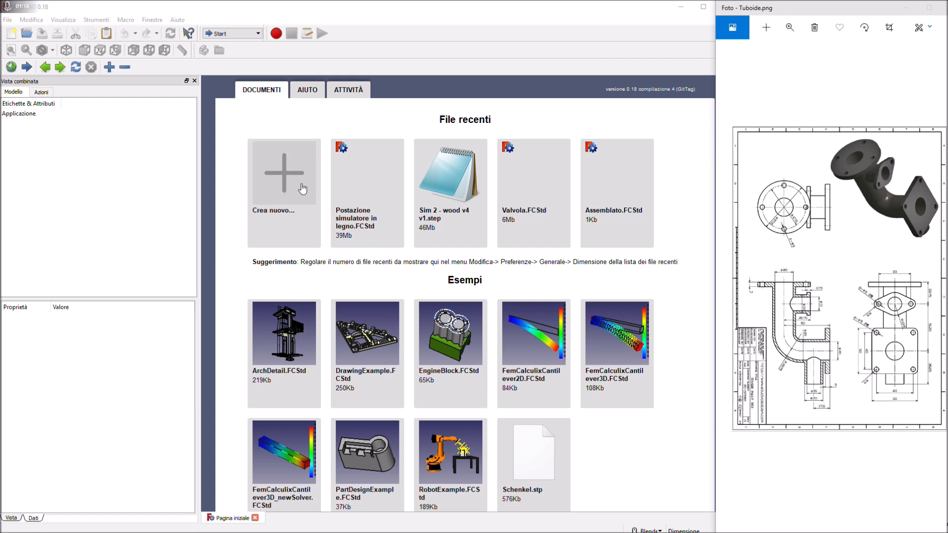
Step: Switch to FreeCAD, create a new document and display the coordinate axes at the origin
click(284, 190)
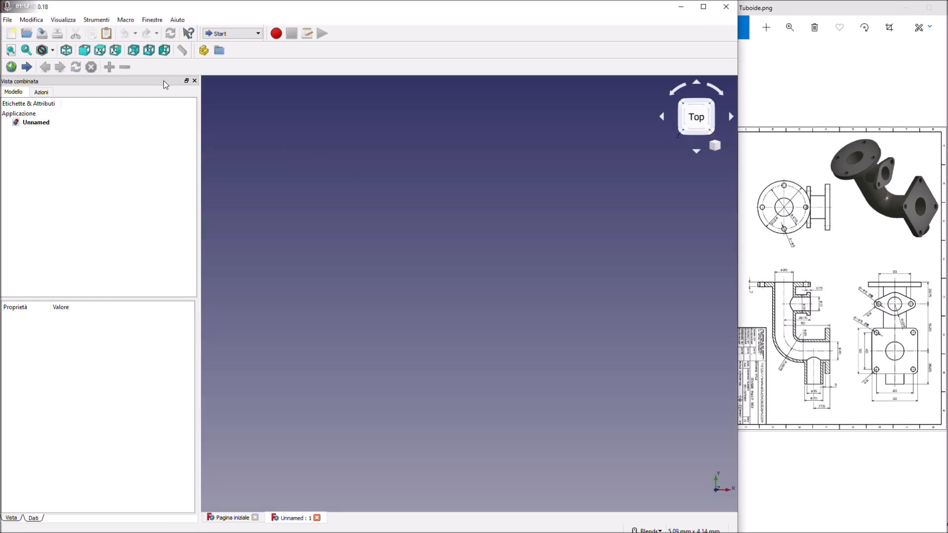
click(63, 20)
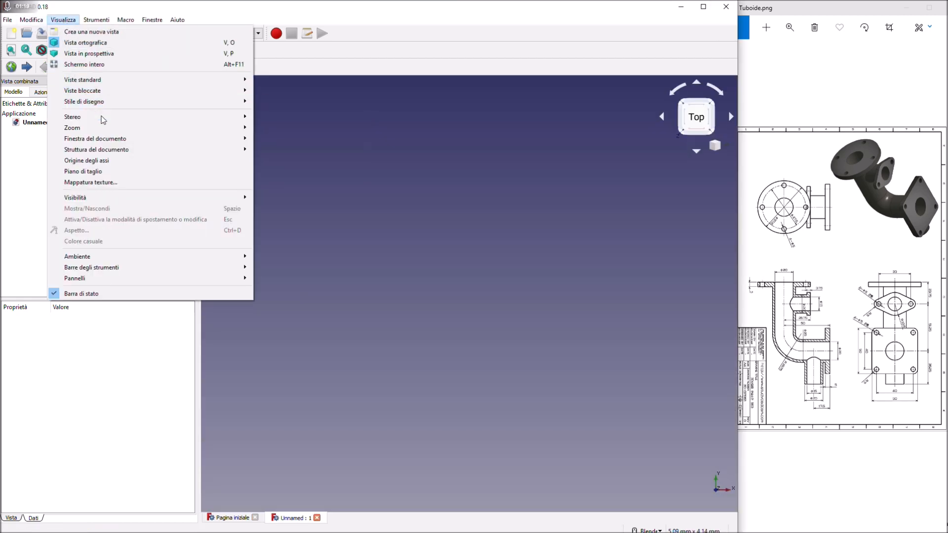
click(98, 161)
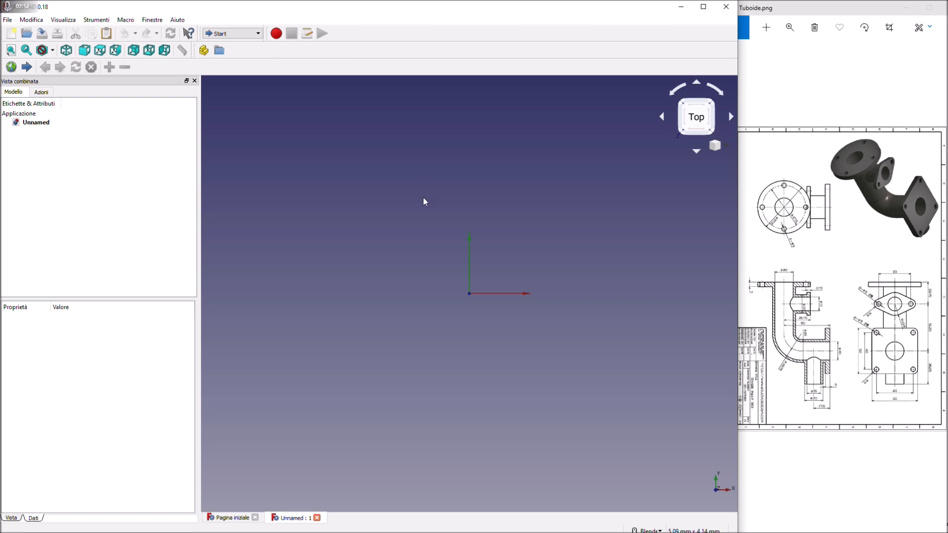
Step: Add a cylinder in the Part workbench and rename it "Cilindro lungo esterno"
click(257, 34)
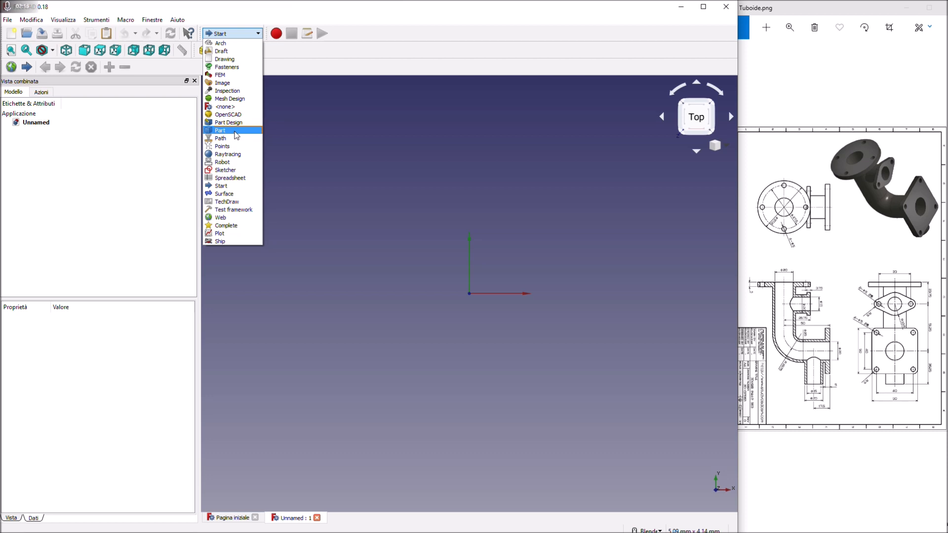
click(235, 131)
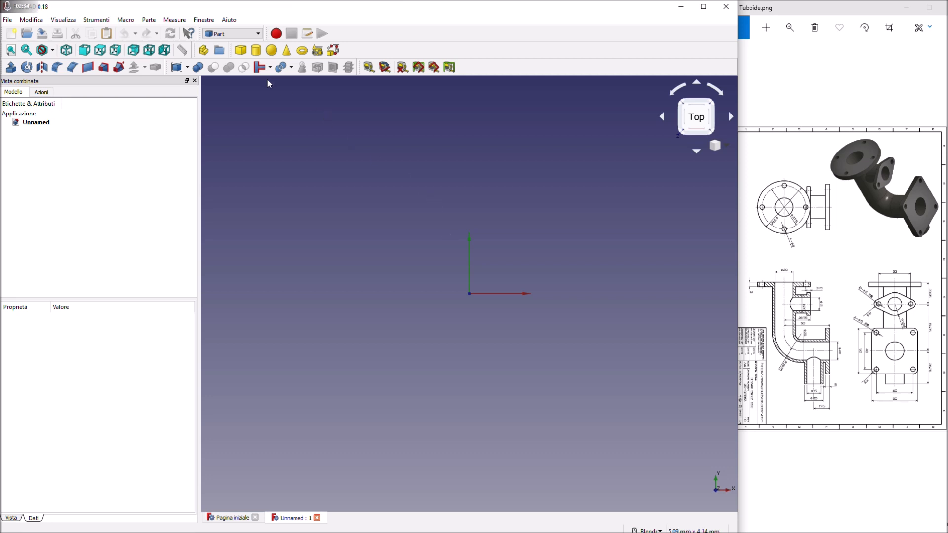
click(256, 51)
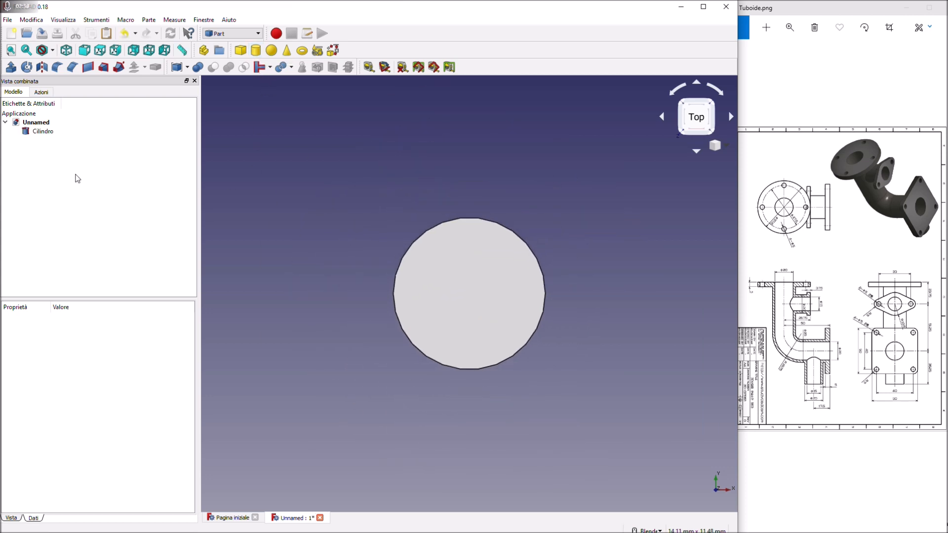
click(43, 132)
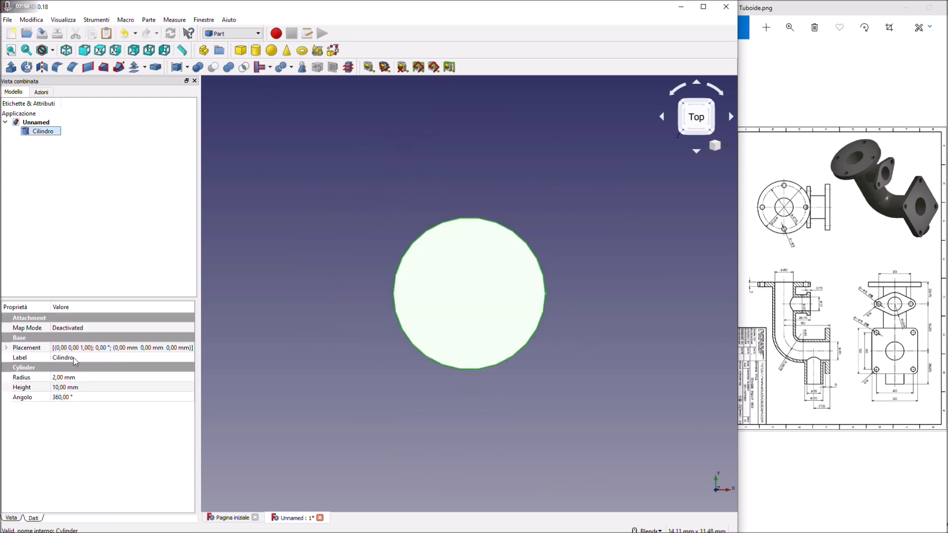
click(78, 377)
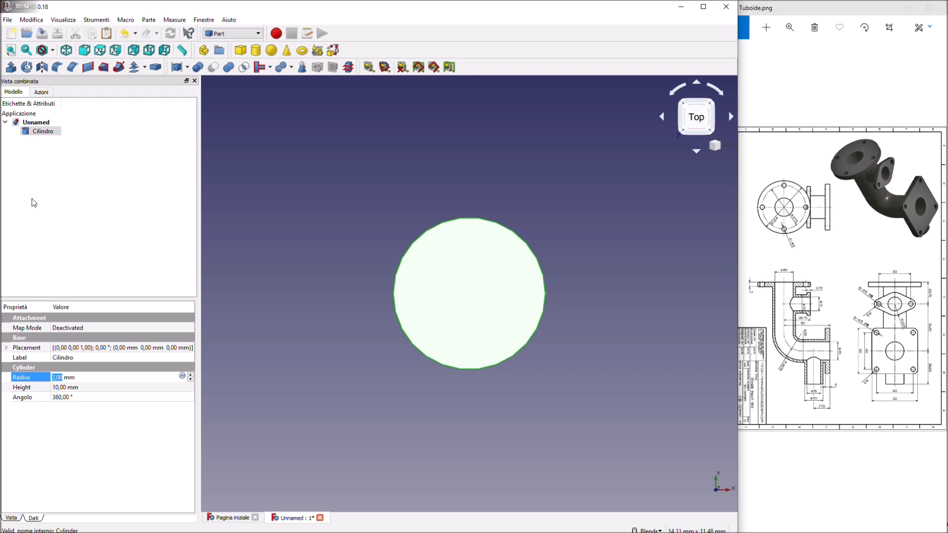
click(50, 136)
click(49, 132)
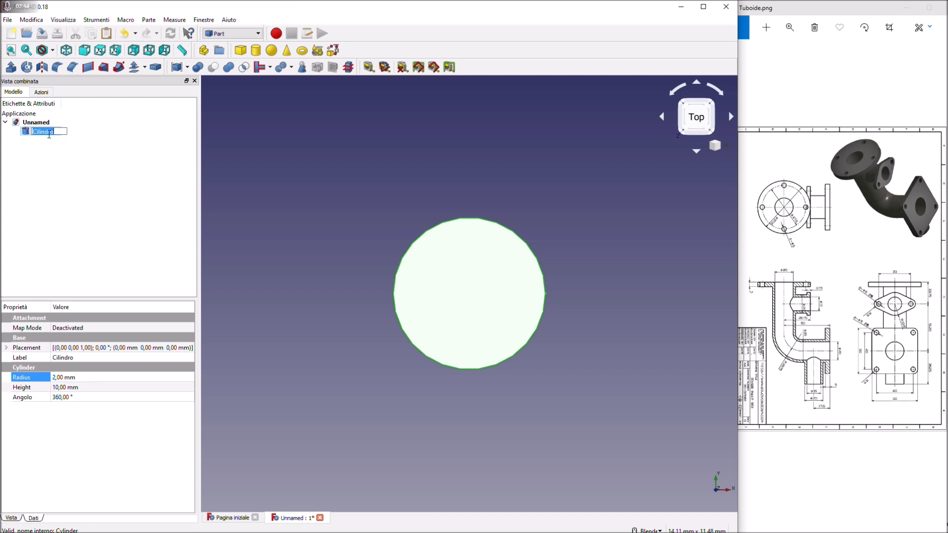
click(49, 131)
text(lungo esterno)
click(75, 162)
click(66, 132)
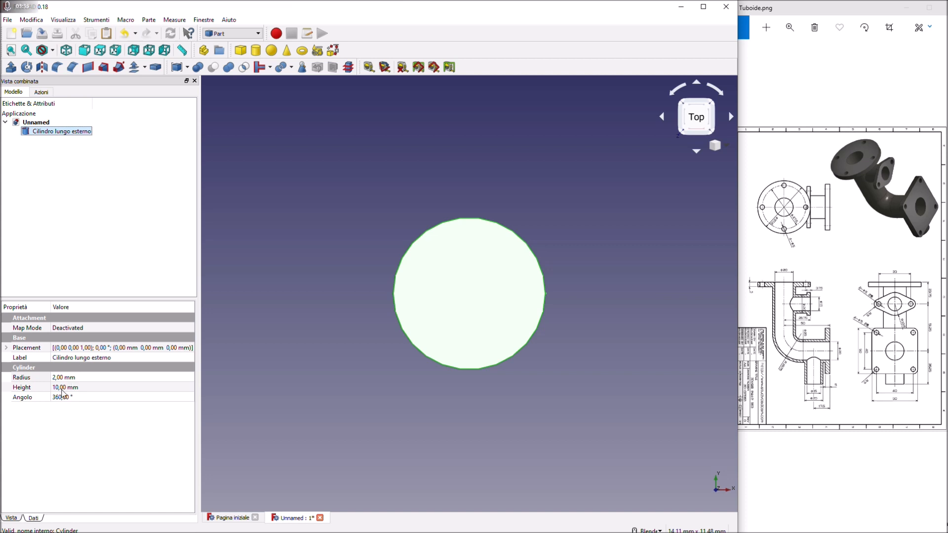
Step: Set the long outer cylinder's height to 56.25 mm and its radius to 12.5 mm
click(62, 388)
text(6)
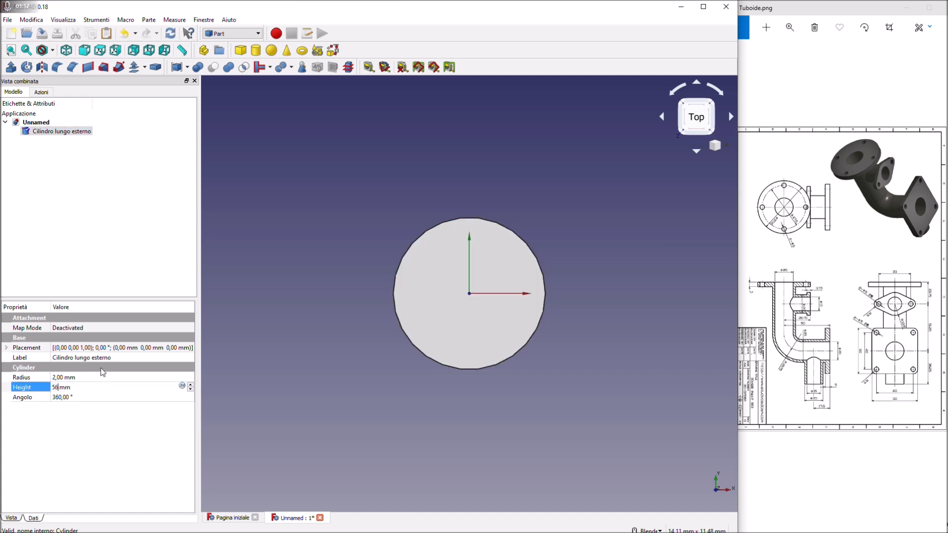
text(,25)
click(79, 377)
text(12,5)
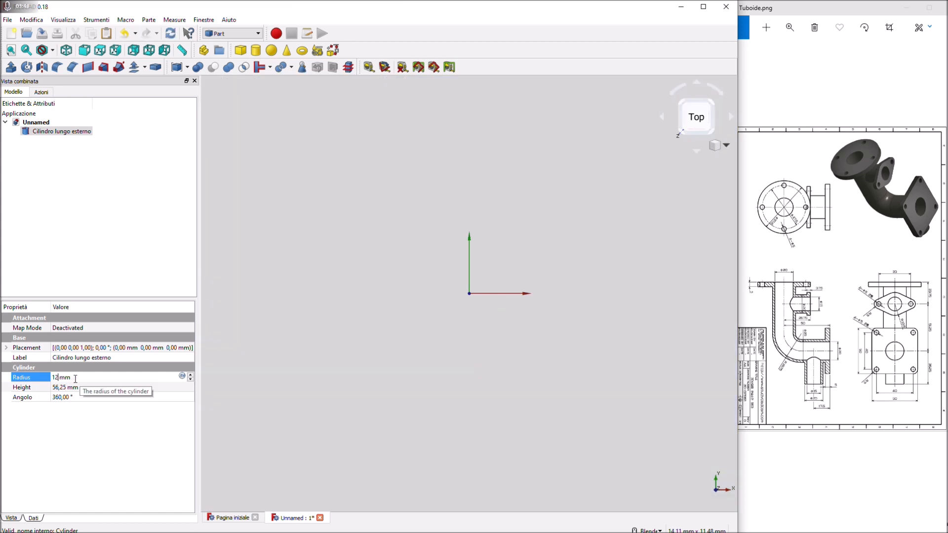
key(Return)
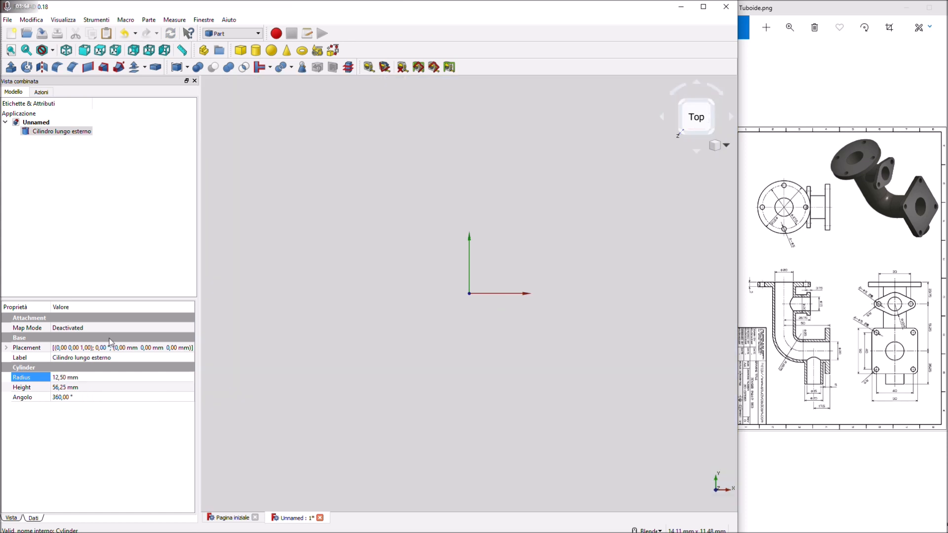
click(10, 50)
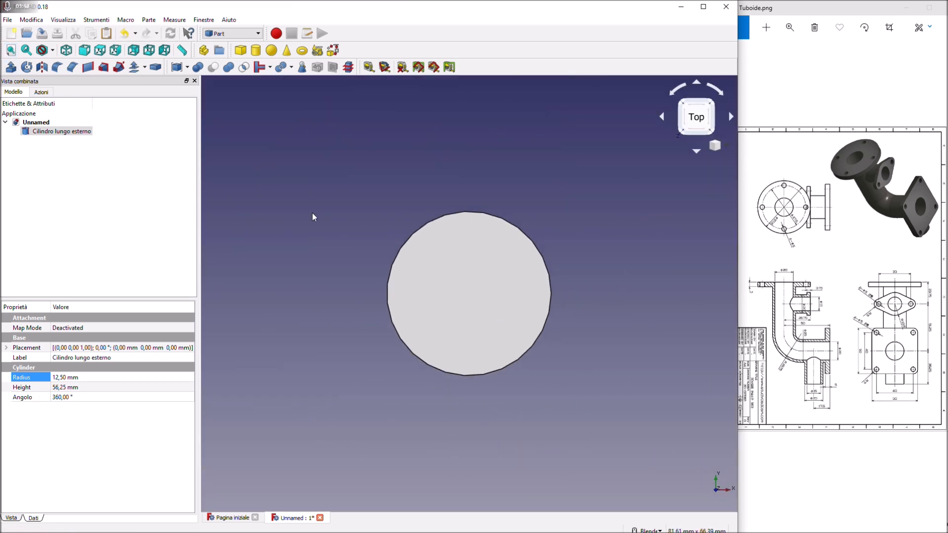
key(0)
middle_drag(395, 123, 473, 187)
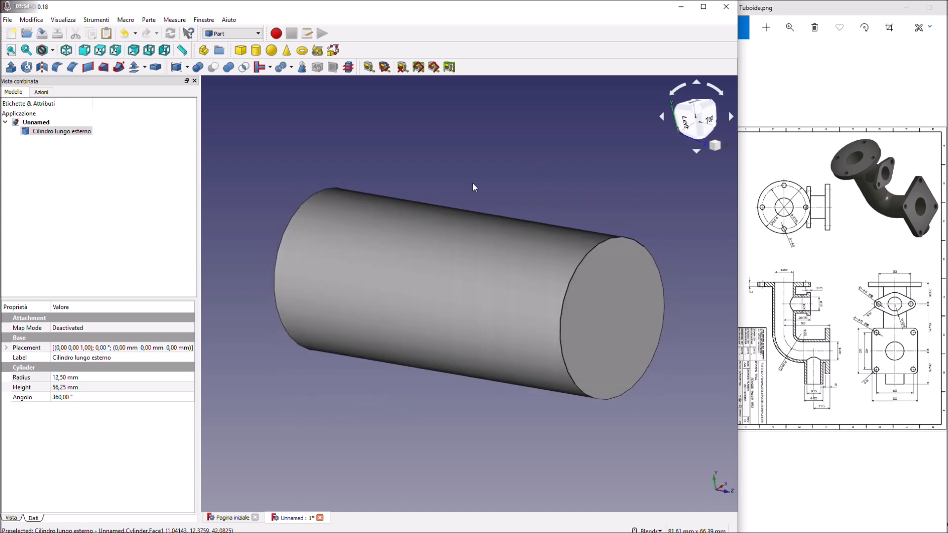
Step: Duplicate the long outer cylinder and rename the copy "Cilindro lungo interno"
right_click(78, 132)
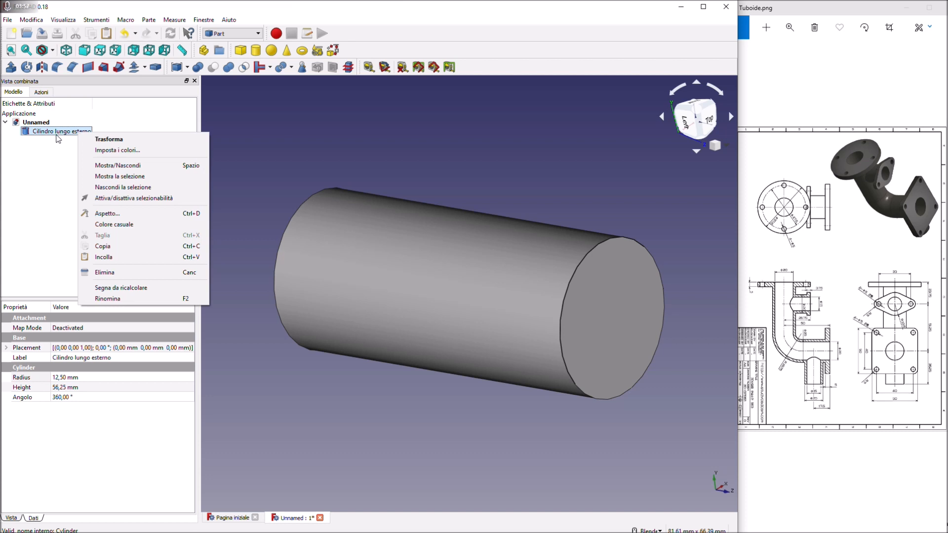
click(103, 246)
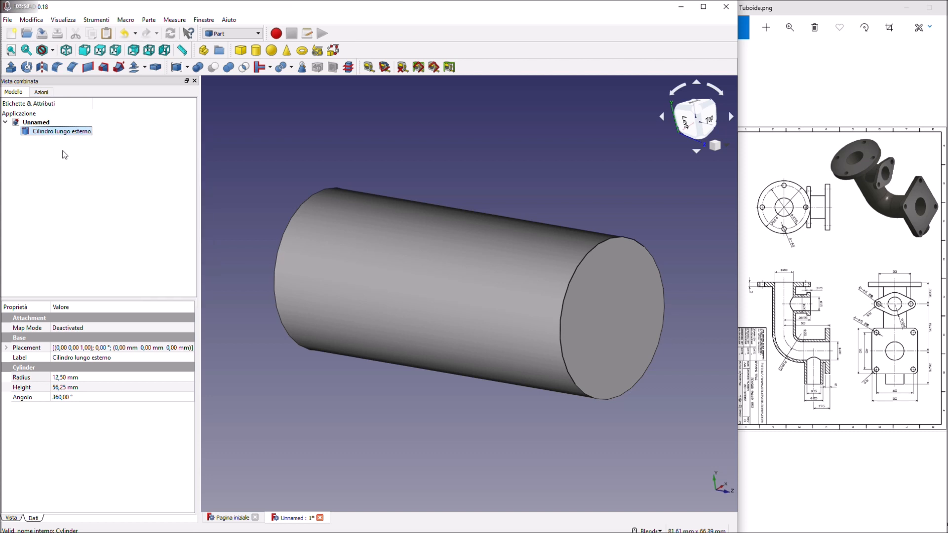
right_click(64, 132)
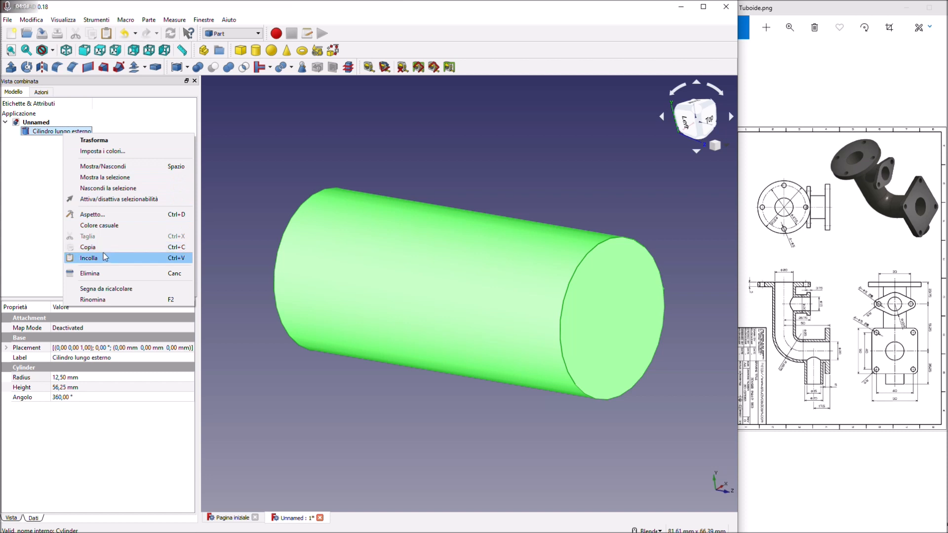
click(102, 257)
click(80, 144)
drag(73, 141, 151, 147)
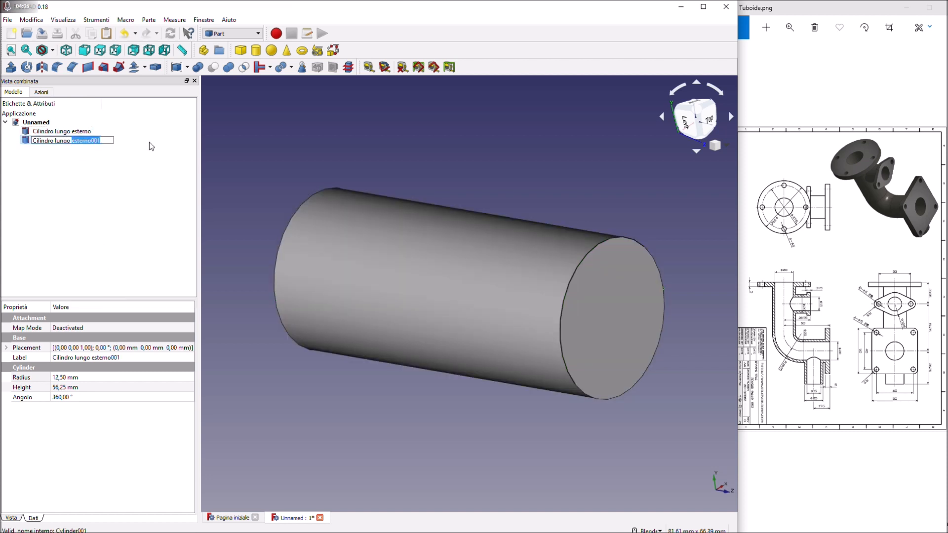
text(interno)
Step: Set the radius of the long inner cylinder to 10 mm
click(54, 377)
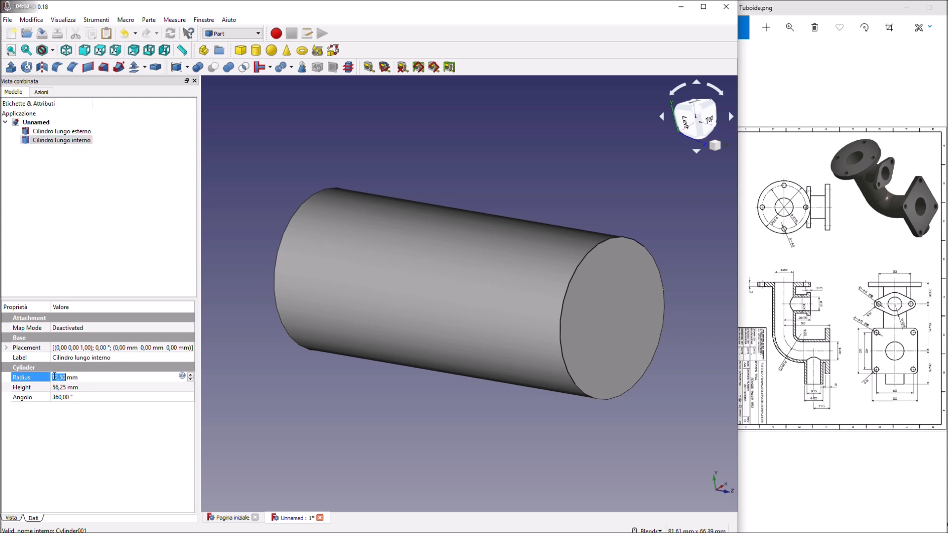
text(10)
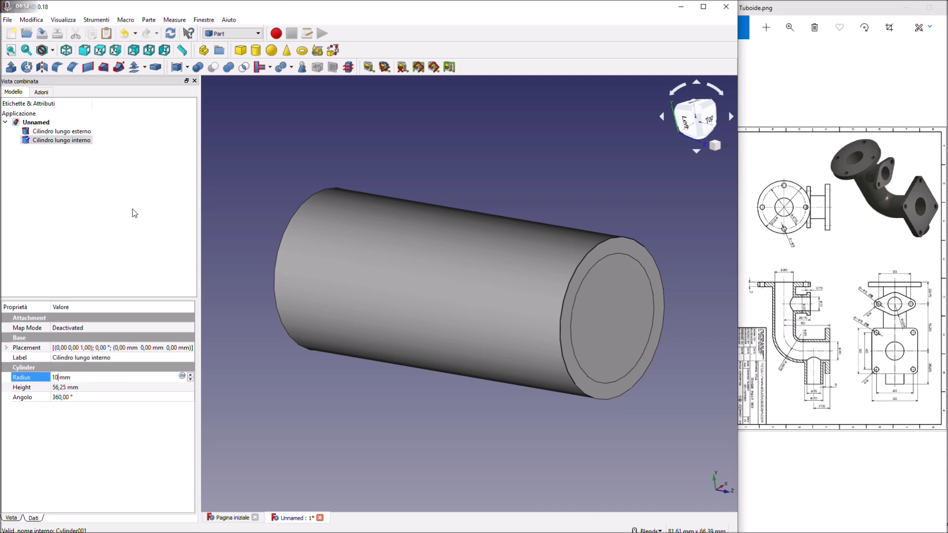
click(118, 212)
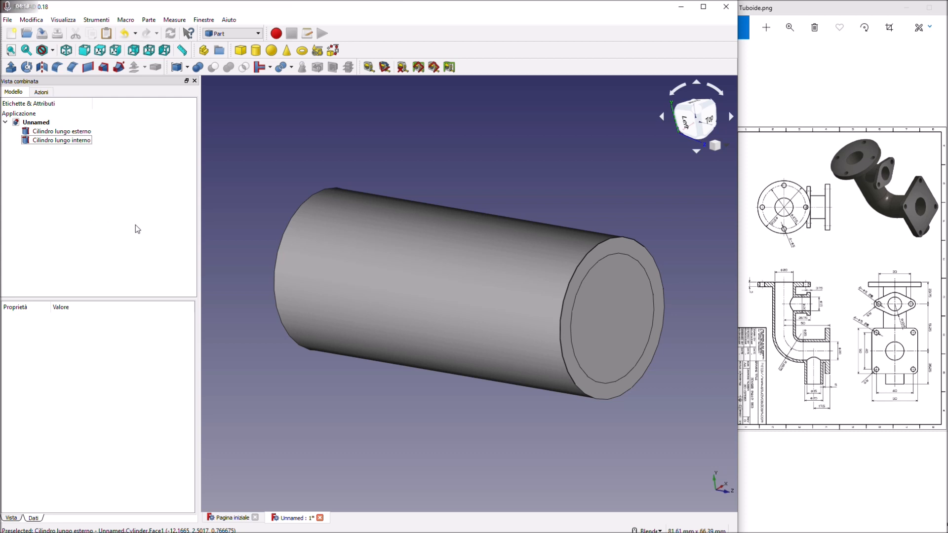
Step: Add a third cylinder to the document and set its radius to 12.25 mm
click(255, 51)
click(45, 149)
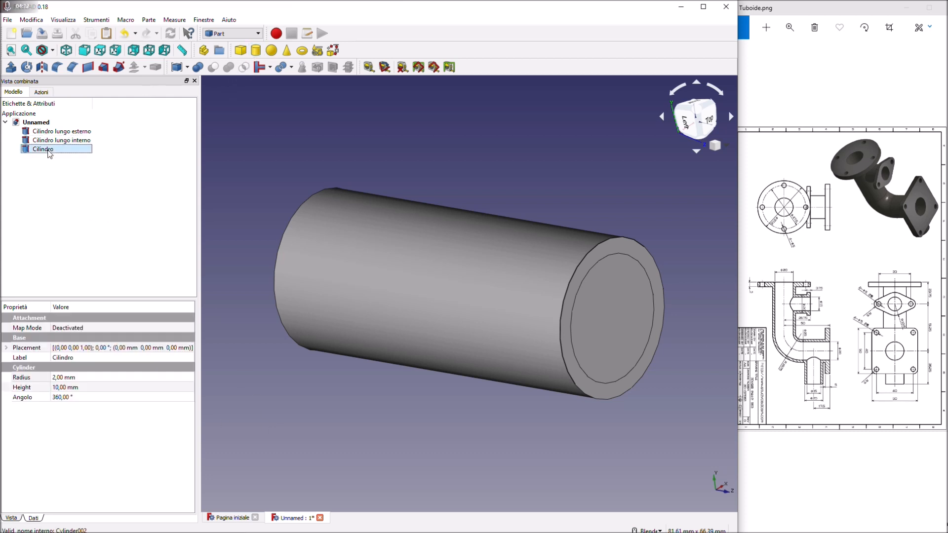
click(64, 377)
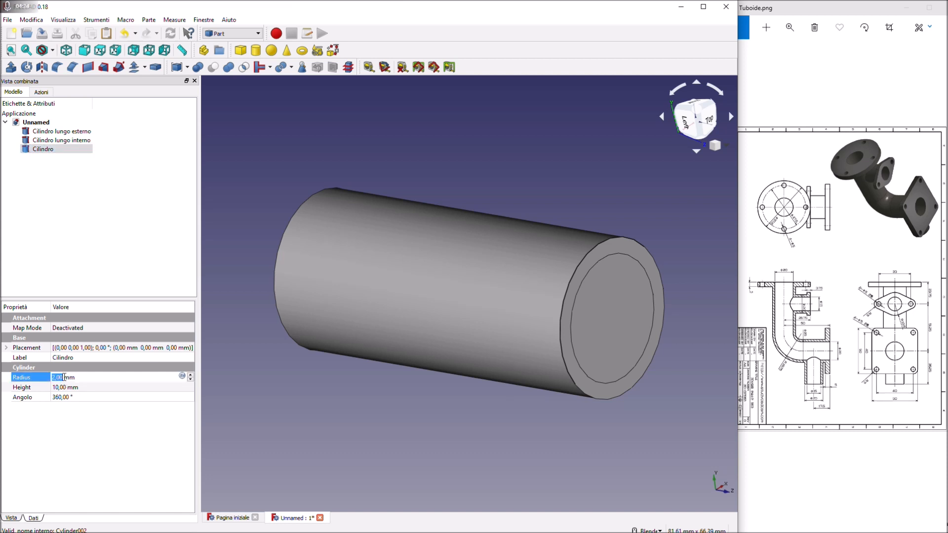
text(12,25)
click(58, 387)
Step: Rename the newly added cylinder "Cilindro corto esterno"
click(51, 151)
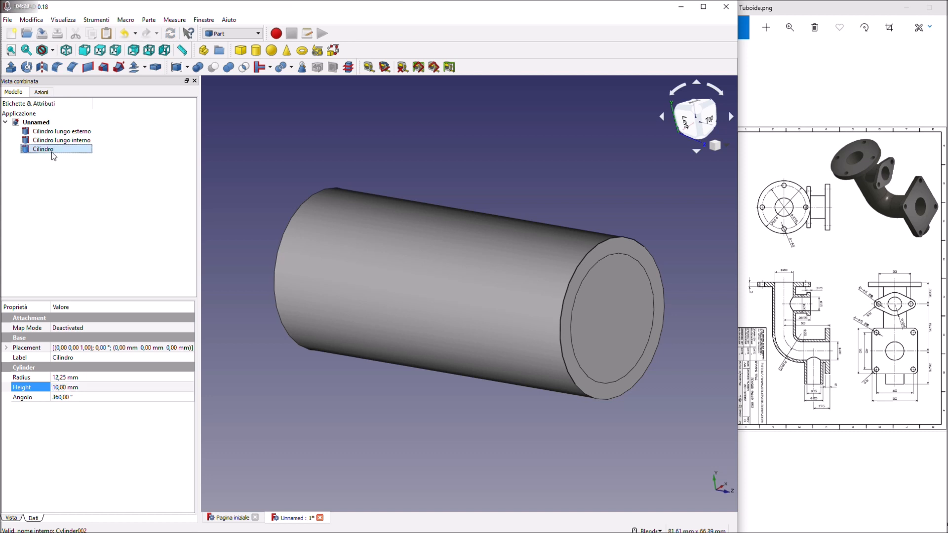
click(60, 149)
text(corto esterno)
click(76, 193)
Step: Set the height of the short outer cylinder to 31.25 mm
click(60, 150)
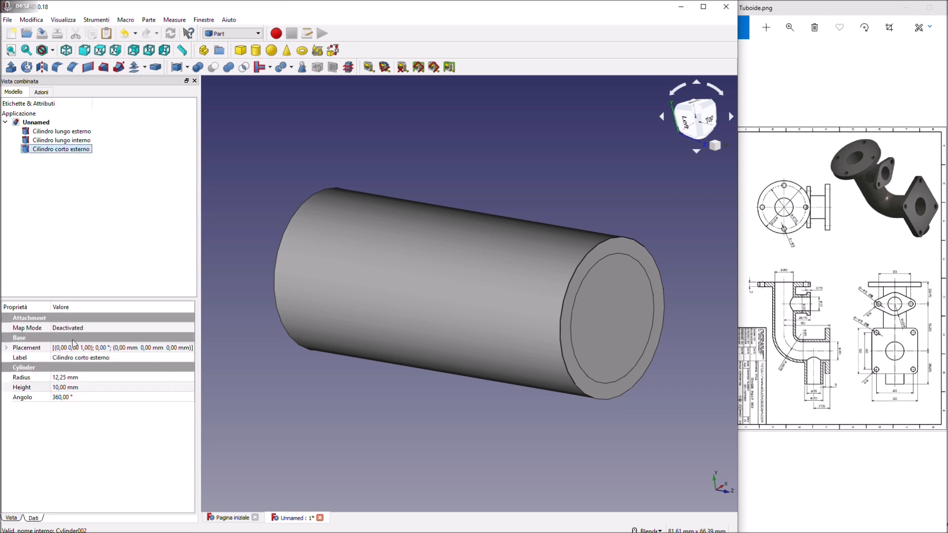
click(73, 387)
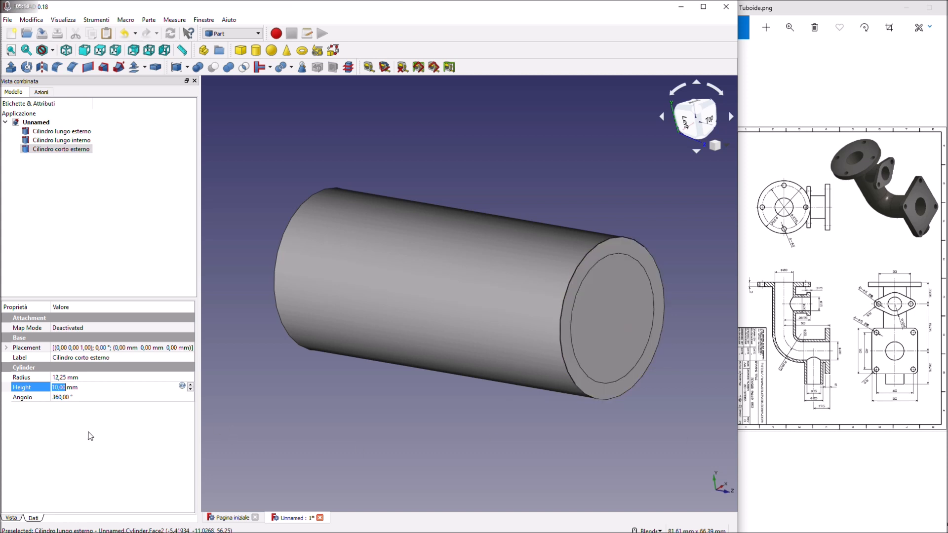
text(31,25)
key(Return)
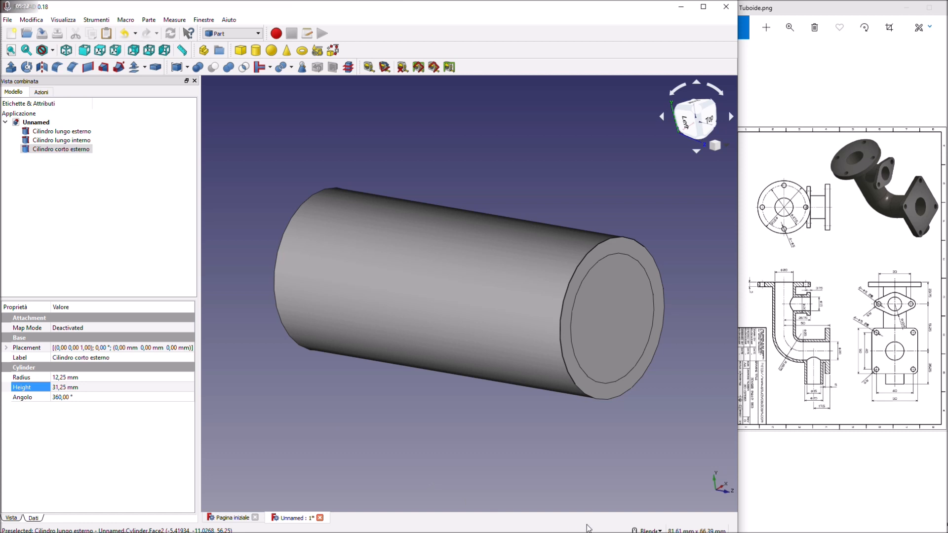
Step: Rotate the short outer cylinder 90° about the X axis by setting its placement axis to X 1, Y 0, Z 0
click(7, 348)
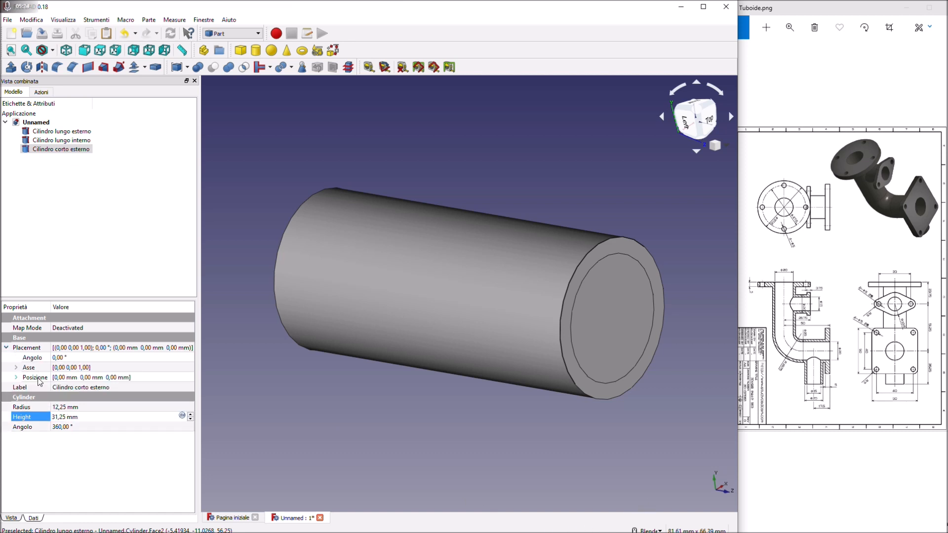
click(17, 378)
click(58, 388)
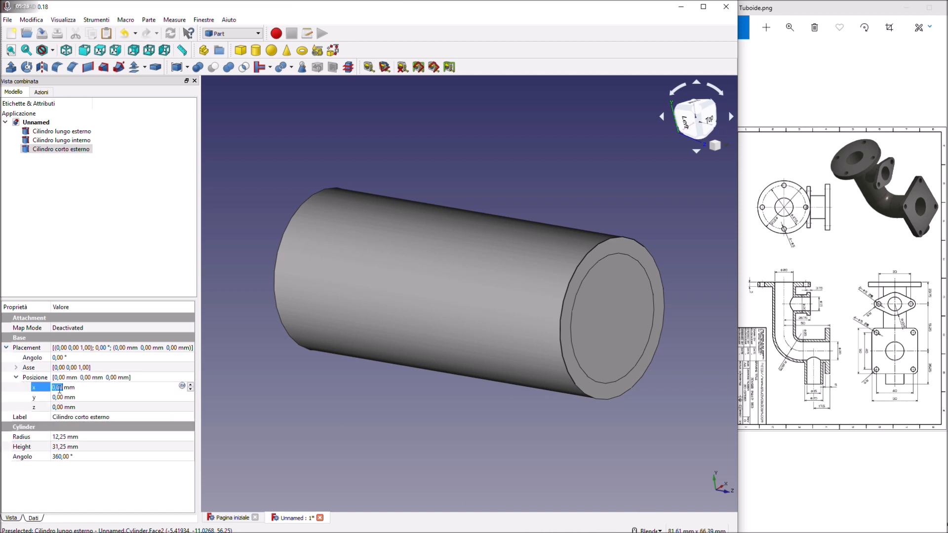
double_click(28, 366)
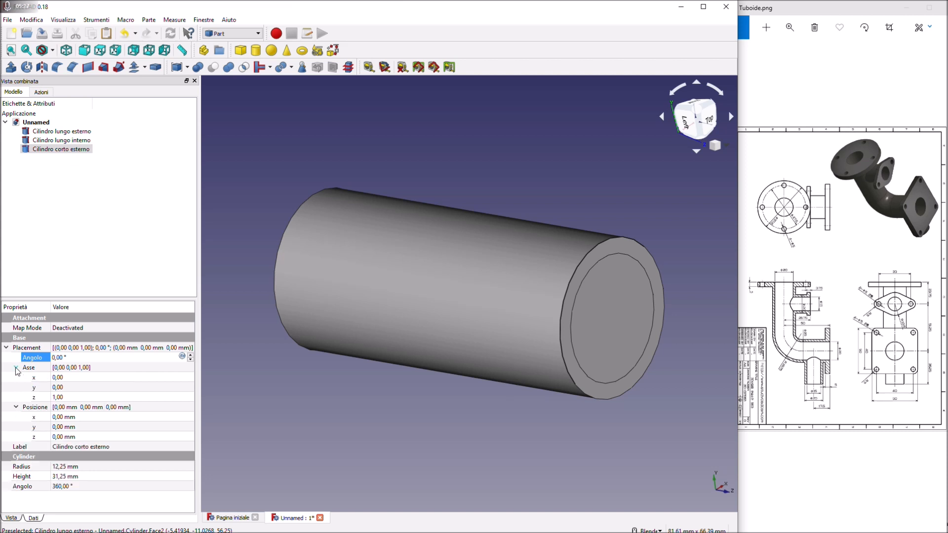
click(64, 378)
click(64, 398)
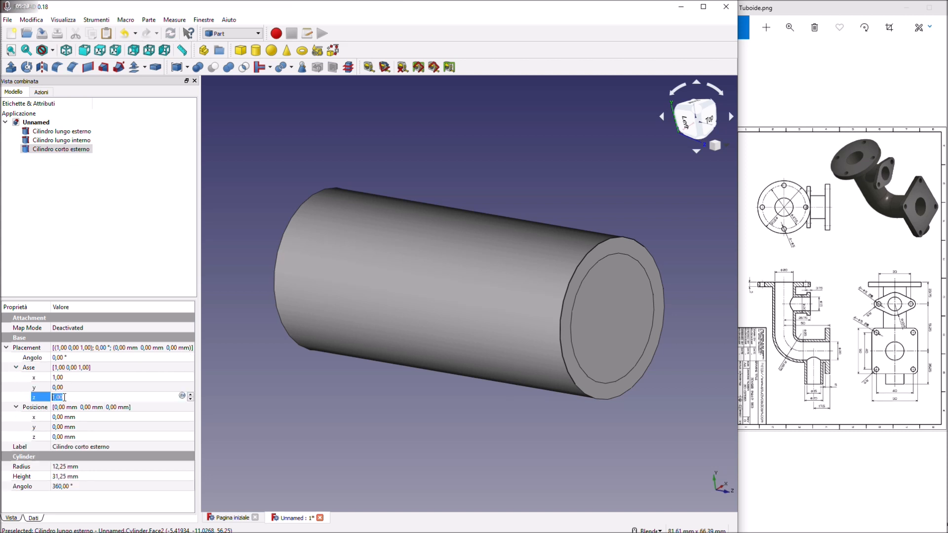
click(63, 358)
text(90)
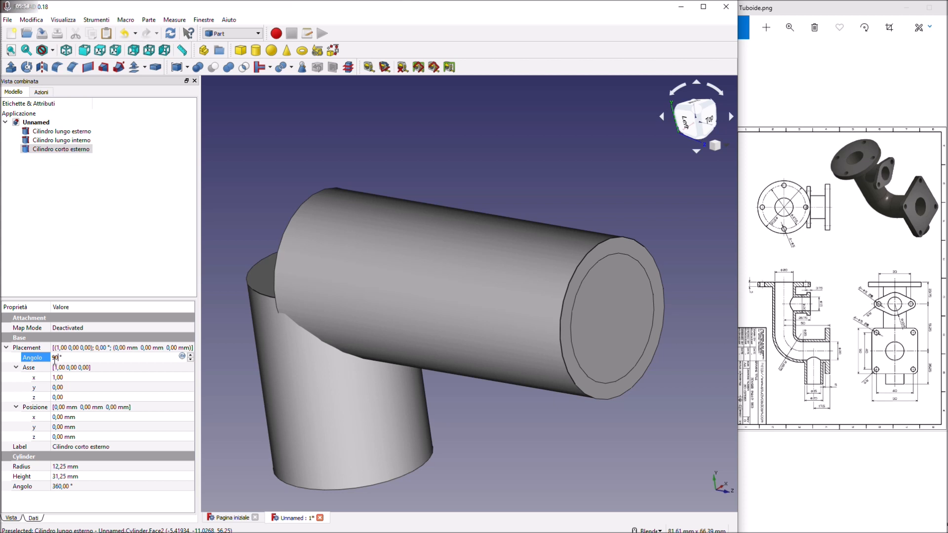
Step: Change the short outer cylinder's rotation angle to -90° and set its Z position to 75 mm
text(-)
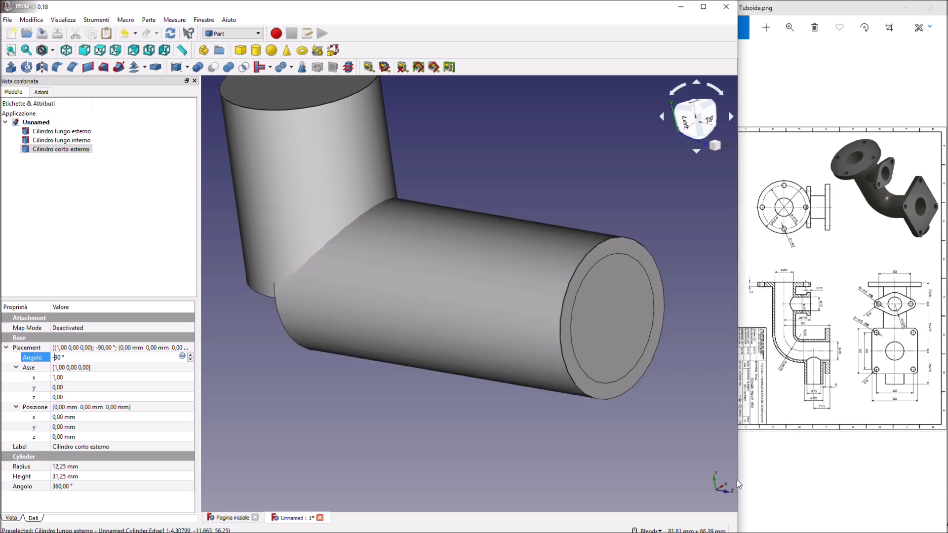
click(81, 397)
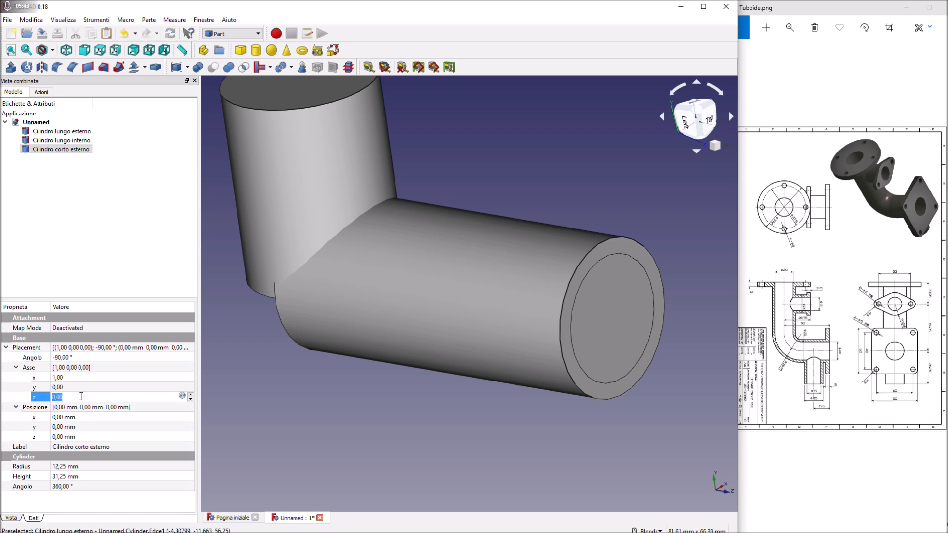
click(81, 436)
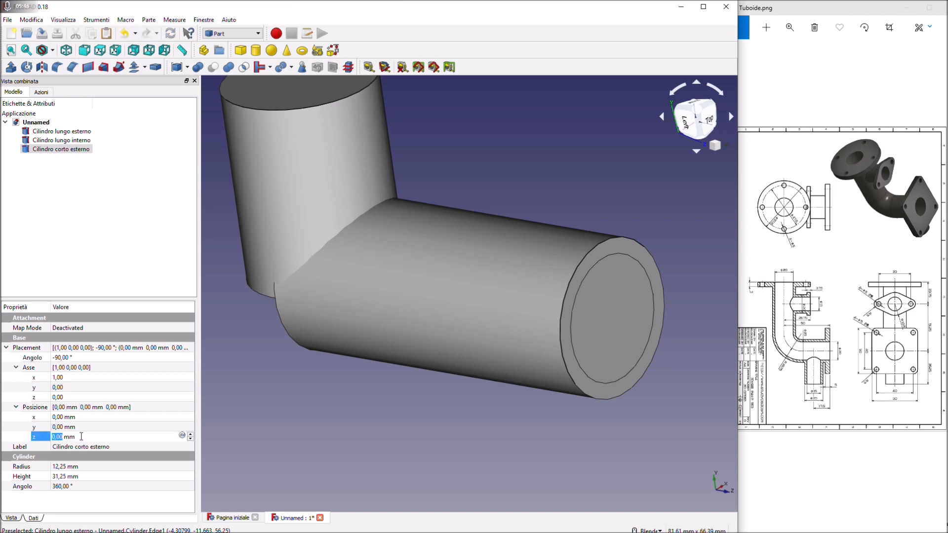
text(75)
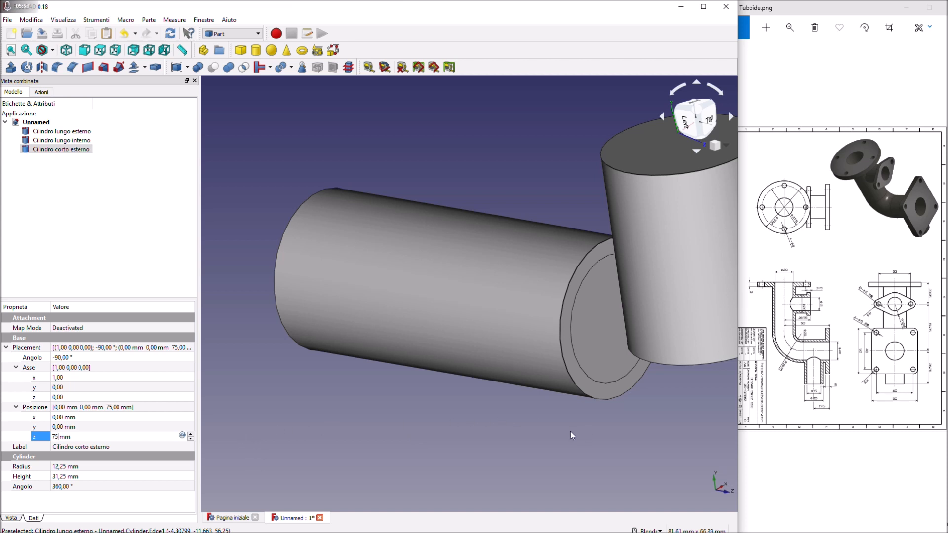
Step: Set the short outer cylinder's Y position to 18.75 mm
middle_drag(567, 433, 567, 406)
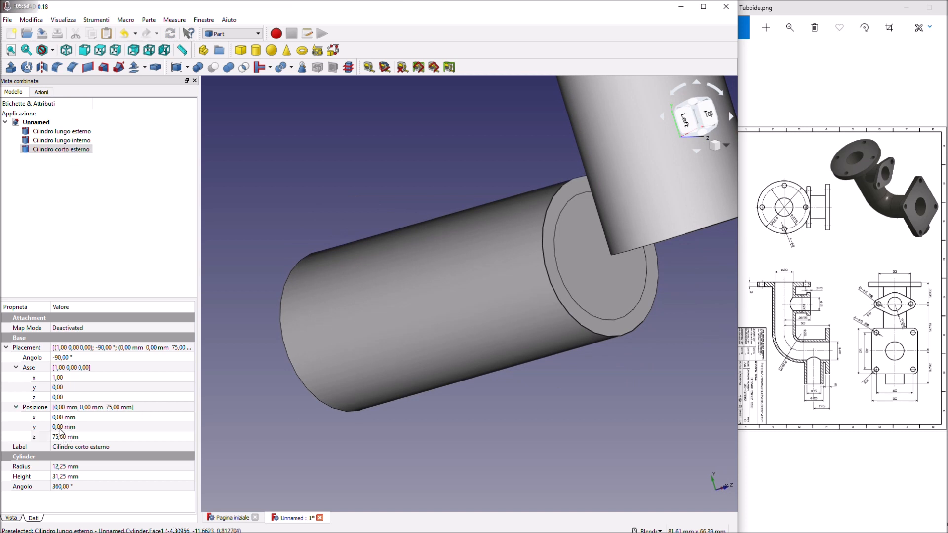
click(60, 427)
text(18)
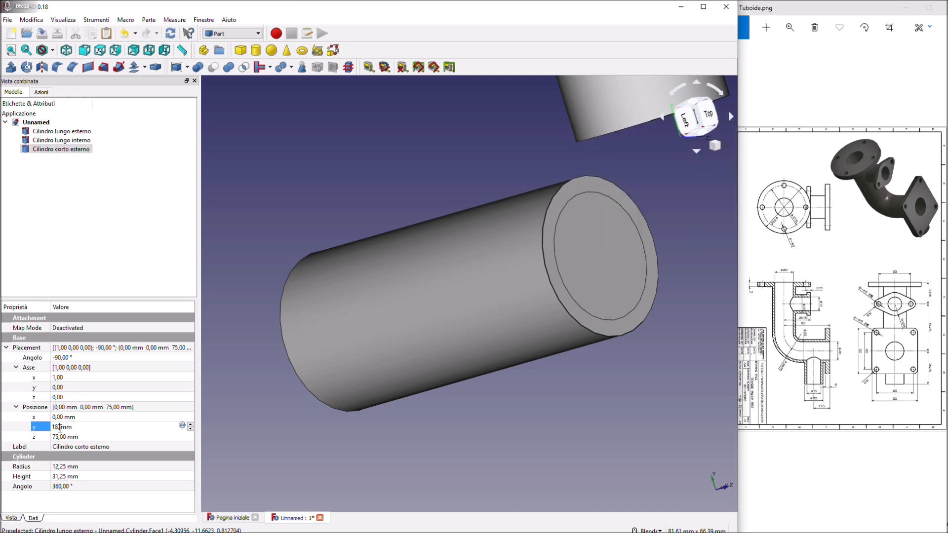
text(,75)
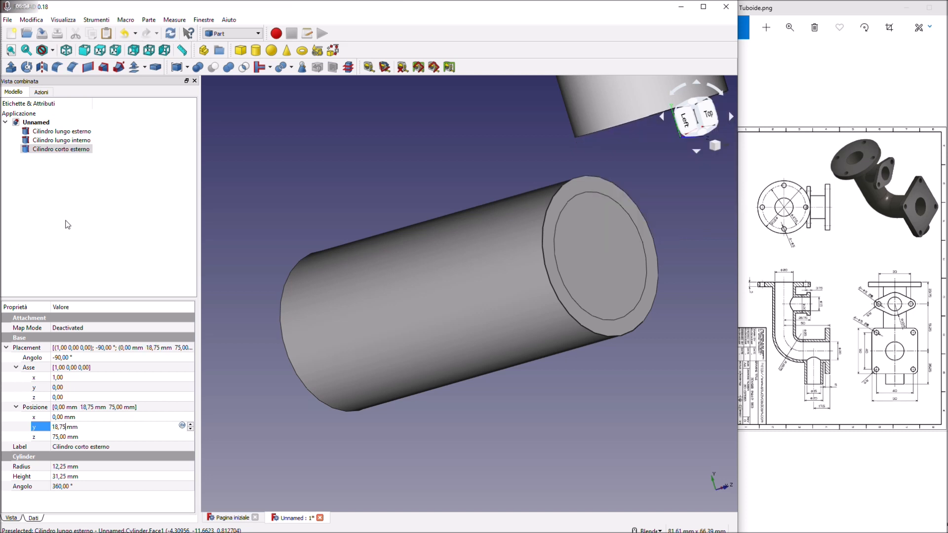
click(61, 227)
key(2)
middle_drag(413, 342, 573, 368)
Step: Duplicate the short outer cylinder within the document
click(68, 152)
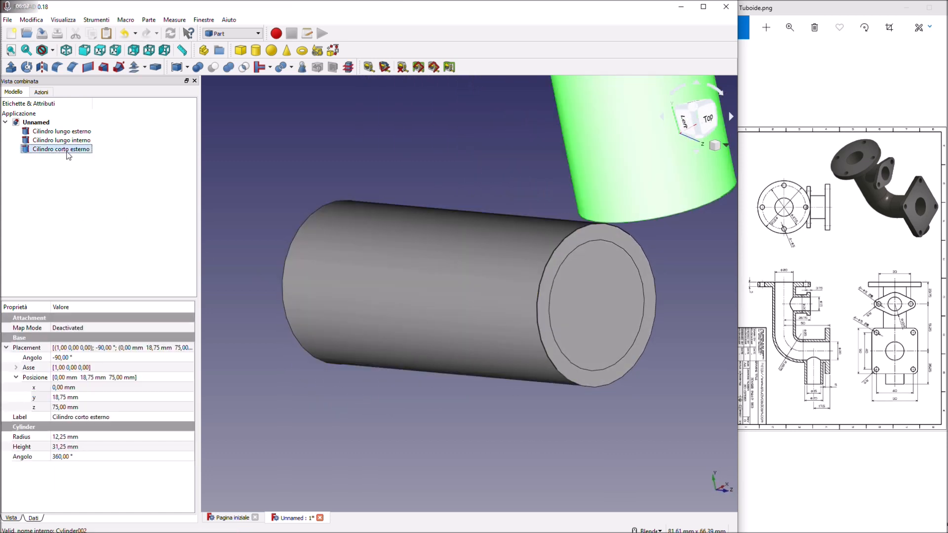
right_click(68, 153)
click(84, 271)
right_click(42, 149)
click(72, 275)
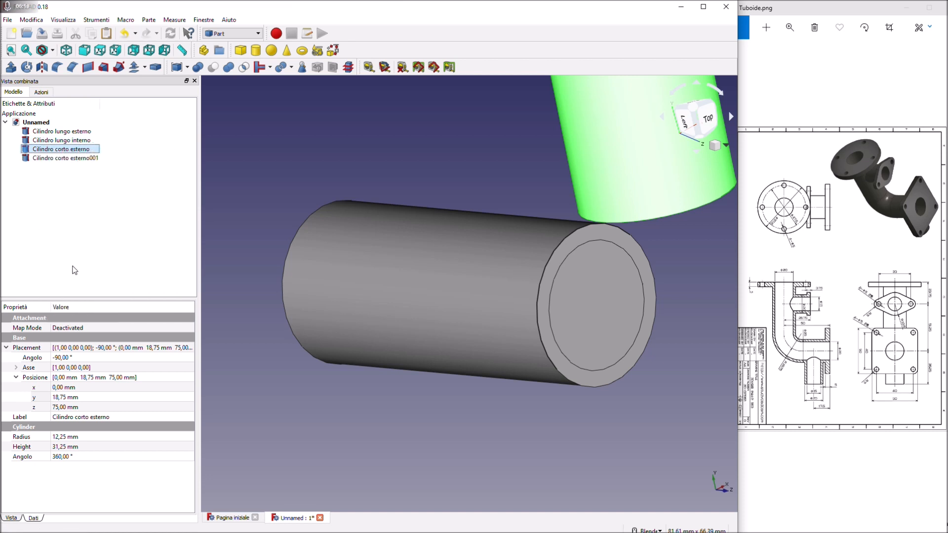
Step: Set the radius of the original short cylinder to 10 mm, leaving its duplicate as the outer one
double_click(68, 437)
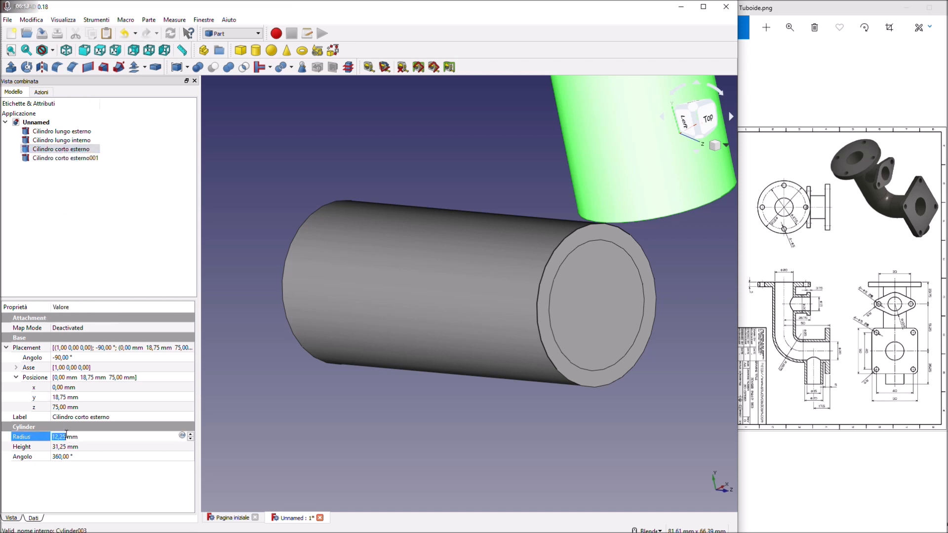
text(10)
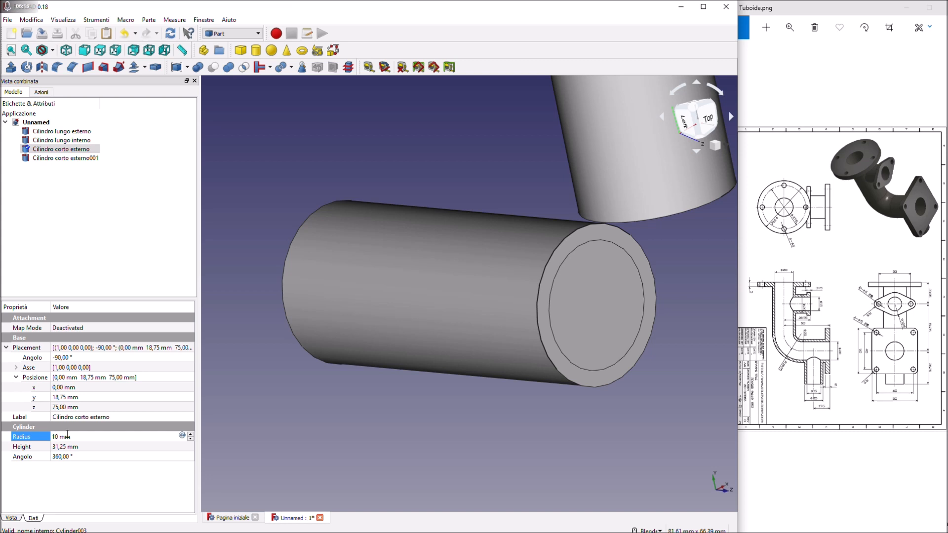
key(Return)
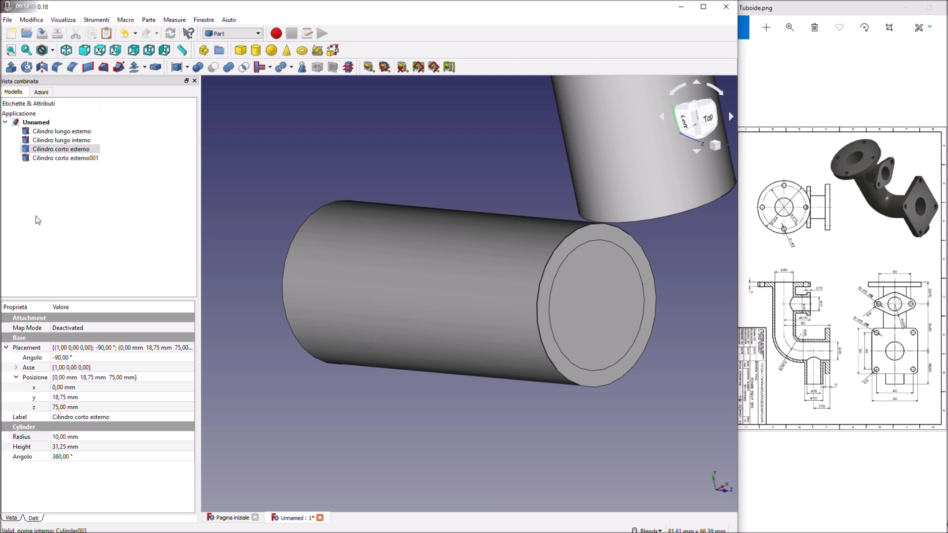
Step: Rename the short cylinder with the 10 mm radius "Cilindro corto interno"
click(60, 151)
click(62, 159)
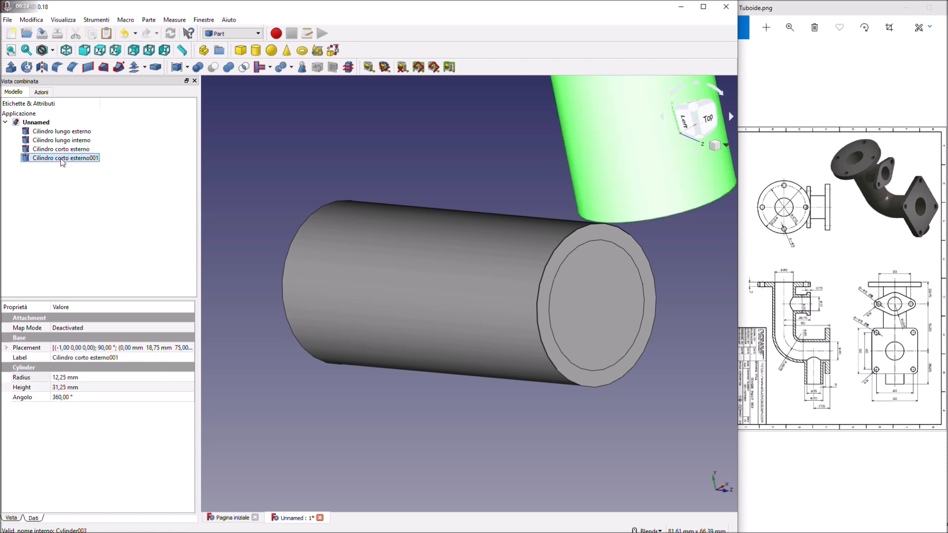
click(60, 151)
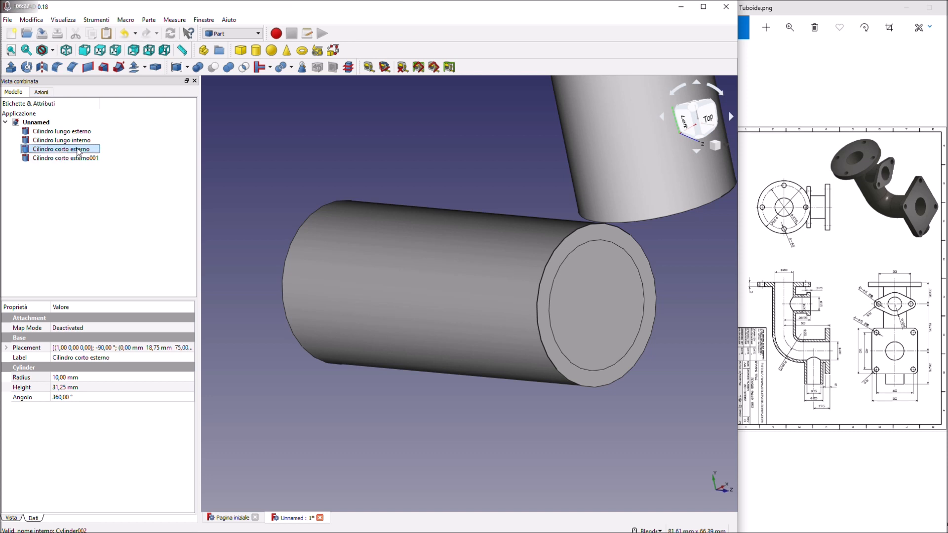
click(78, 159)
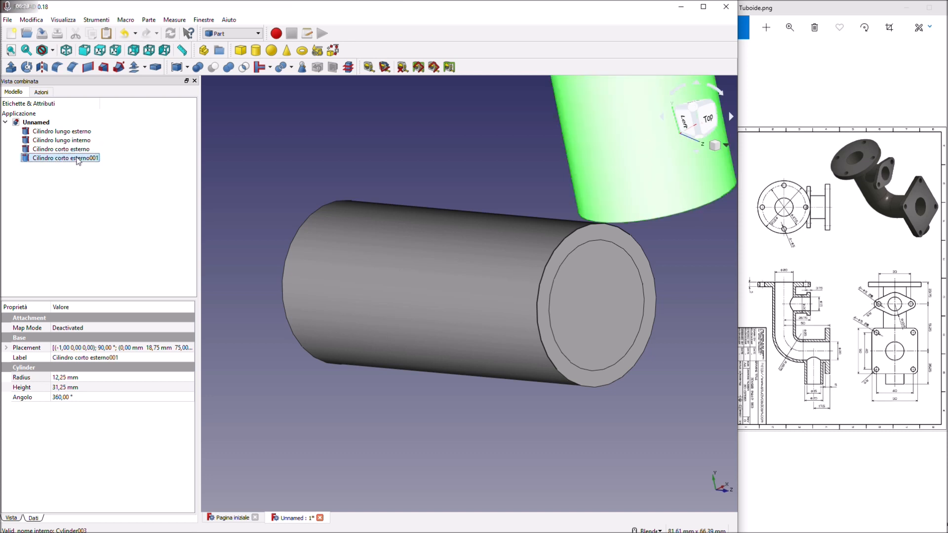
click(68, 150)
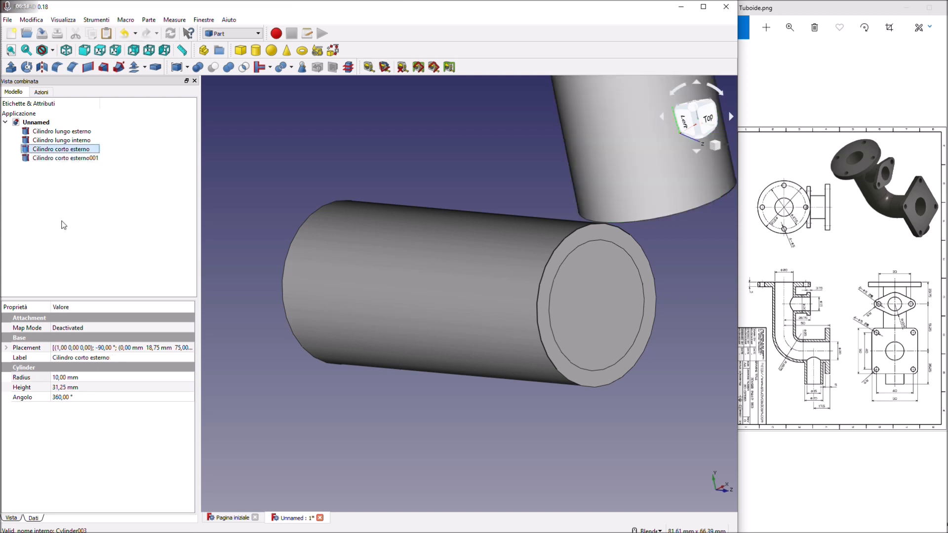
click(74, 150)
double_click(72, 149)
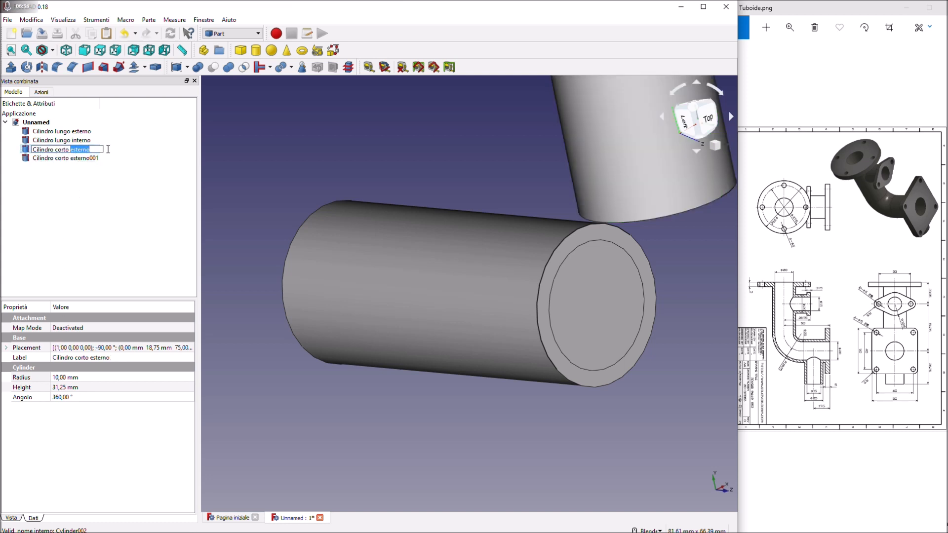
text(in)
Step: Rename the duplicated short cylinder "Cilindro corto esterno" by removing the 001 suffix
click(88, 159)
click(87, 158)
click(90, 158)
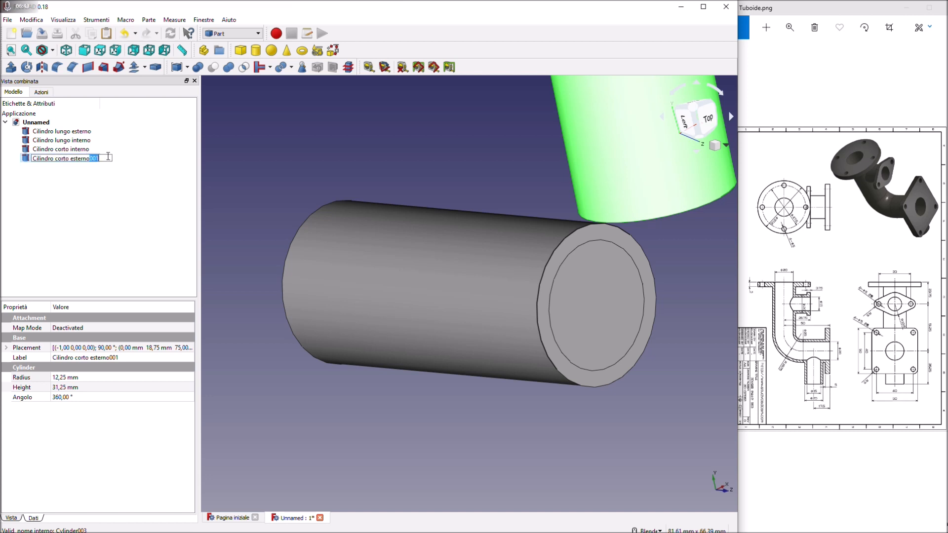
key(Delete)
key(Delete)
key(Delete)
click(68, 282)
Step: Save the document as "esercizio tubo" in the Freecad folder on the Media (D:) drive
middle_drag(262, 209, 284, 277)
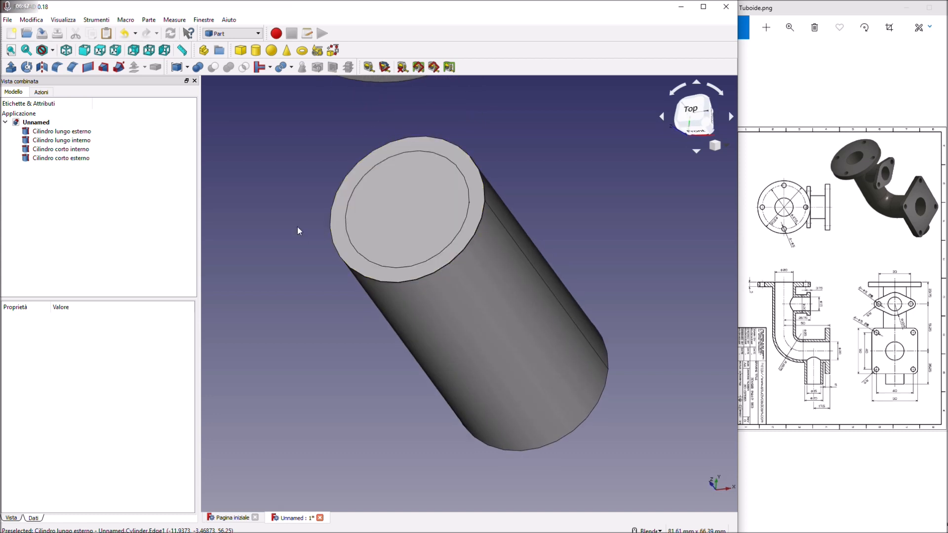
click(12, 50)
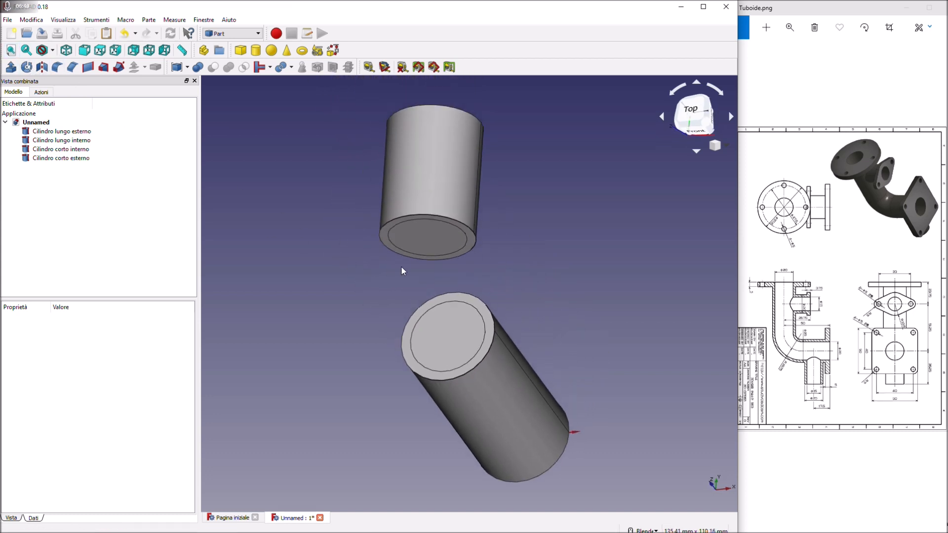
middle_drag(518, 278, 775, 364)
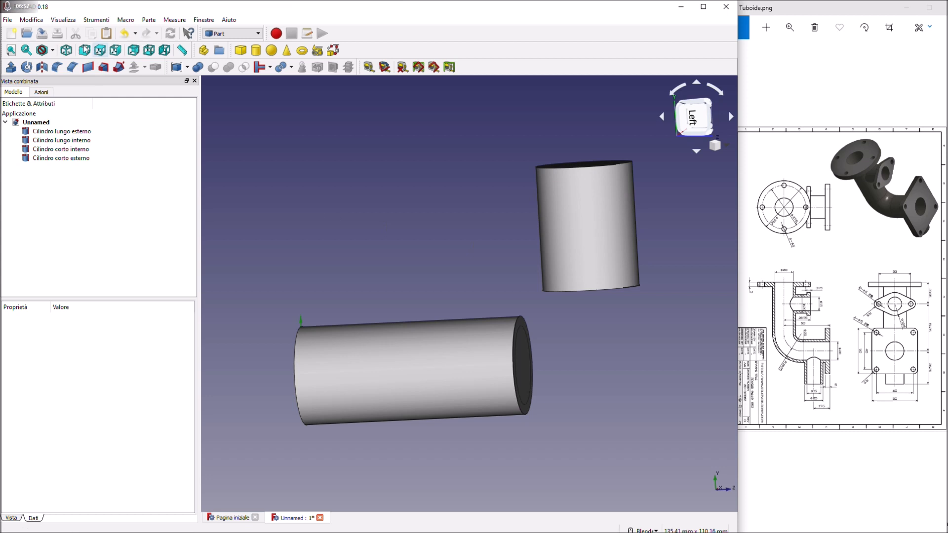
click(41, 36)
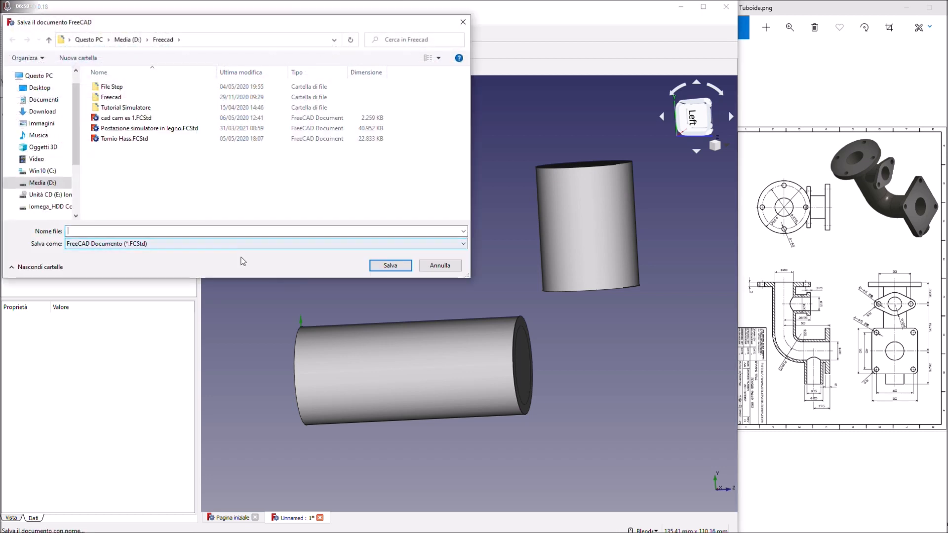
text(esercizio tubo)
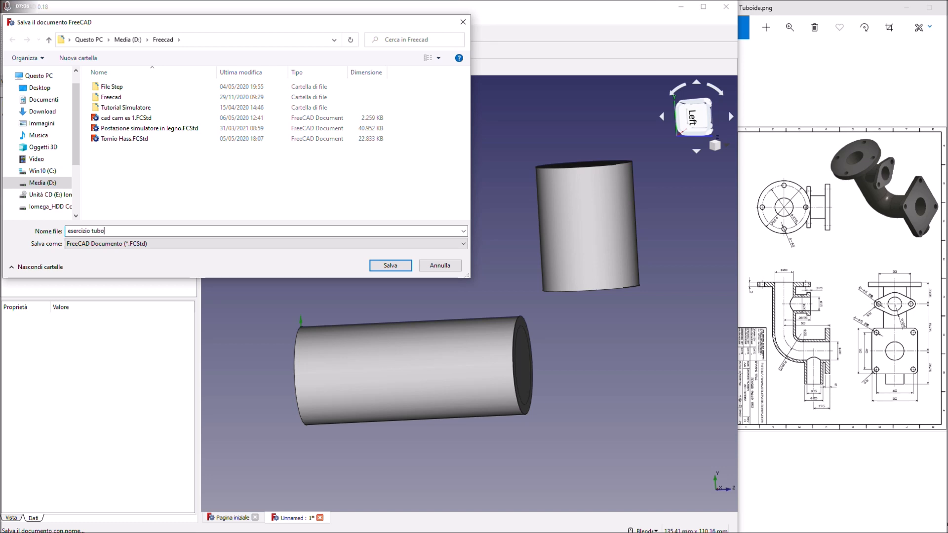
key(Return)
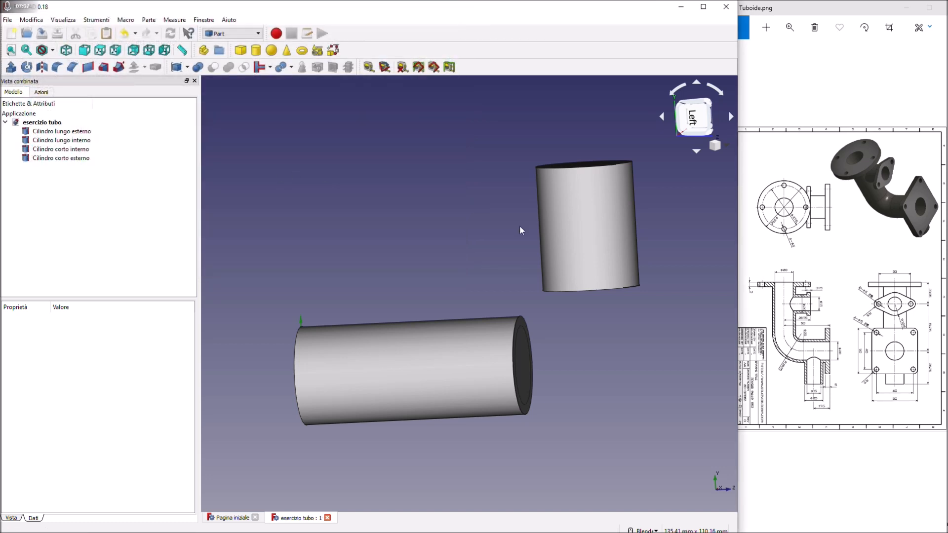
Step: Switch to the Draft workbench
middle_drag(563, 290, 486, 277)
middle_drag(524, 320, 590, 353)
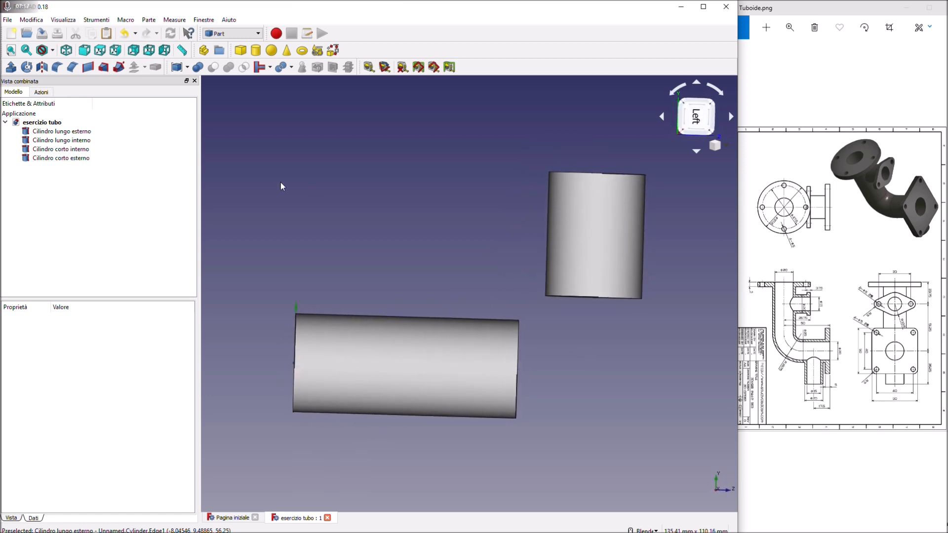
click(258, 35)
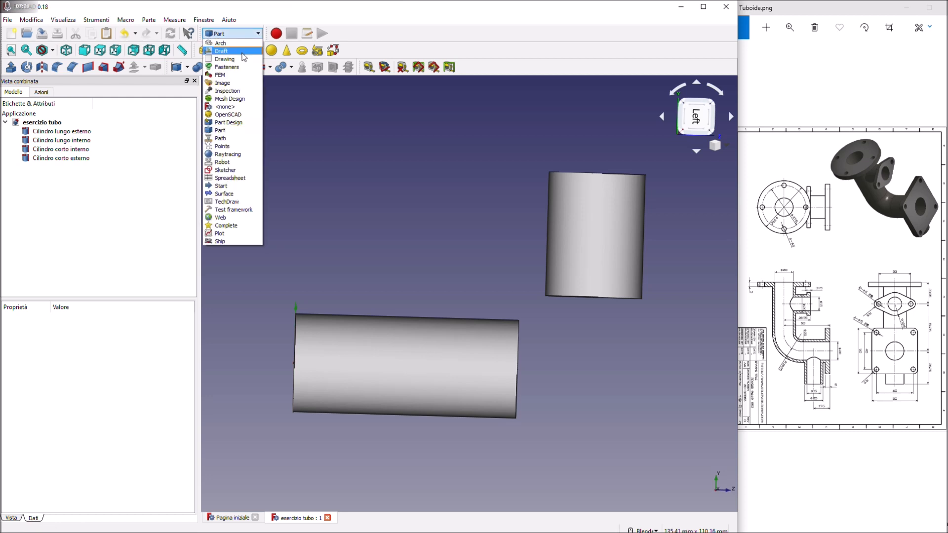
click(242, 51)
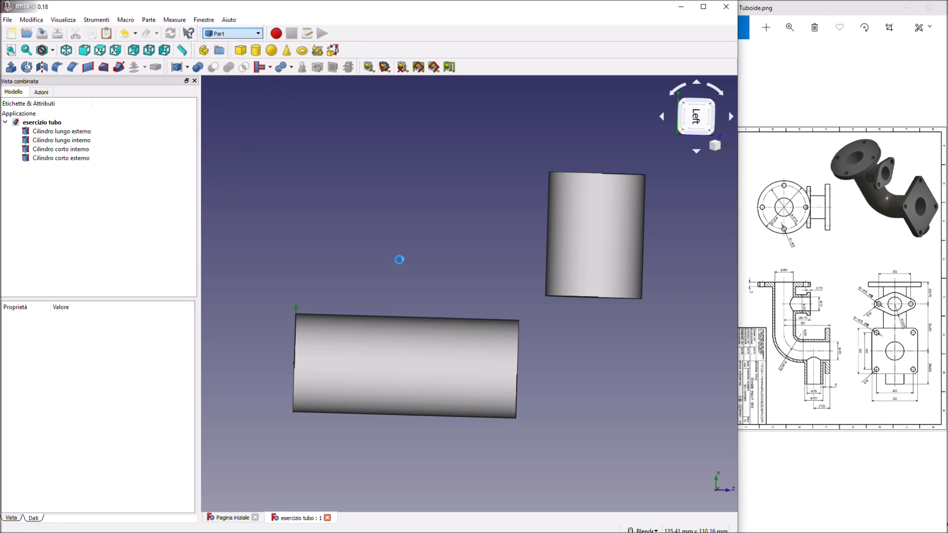
Step: Set the Draft working plane to the YZ side plane with a 0 mm offset
middle_drag(399, 259, 304, 286)
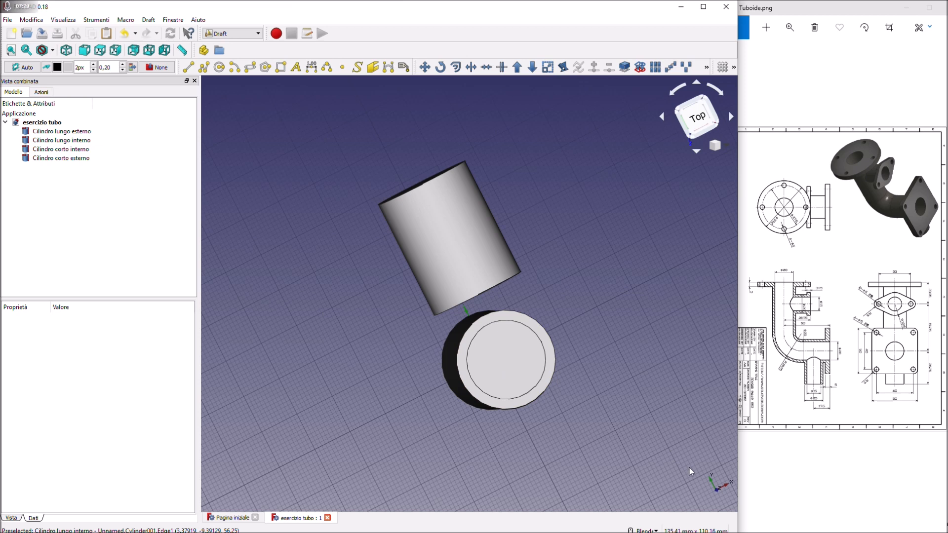
click(23, 67)
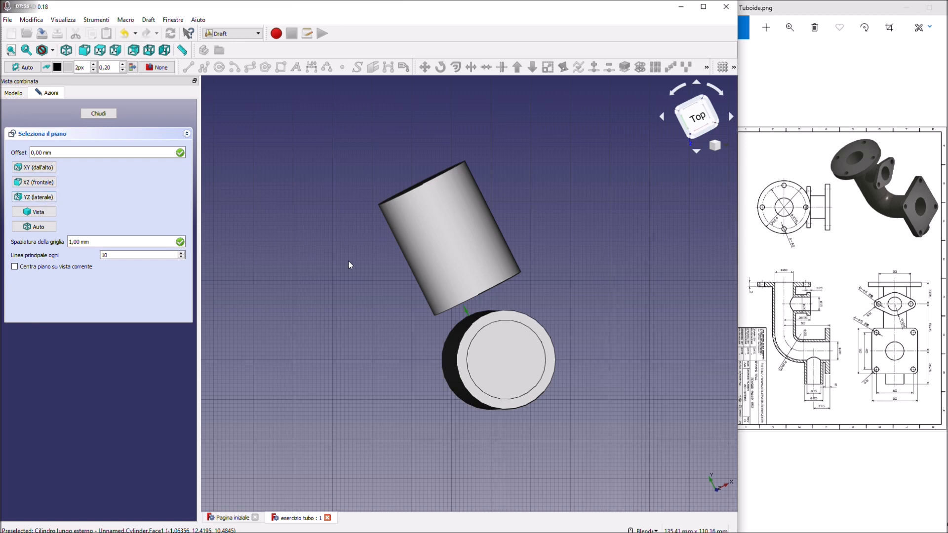
middle_drag(652, 494, 683, 458)
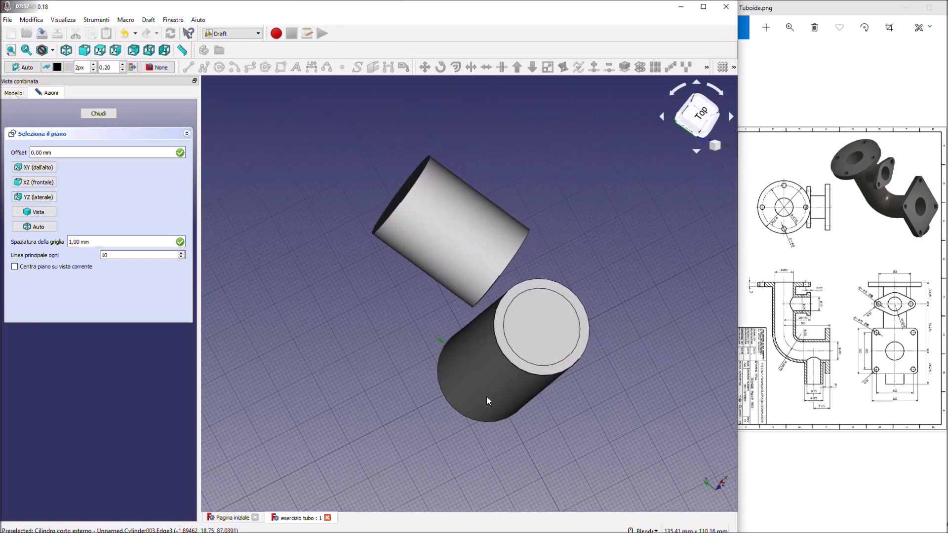
click(40, 197)
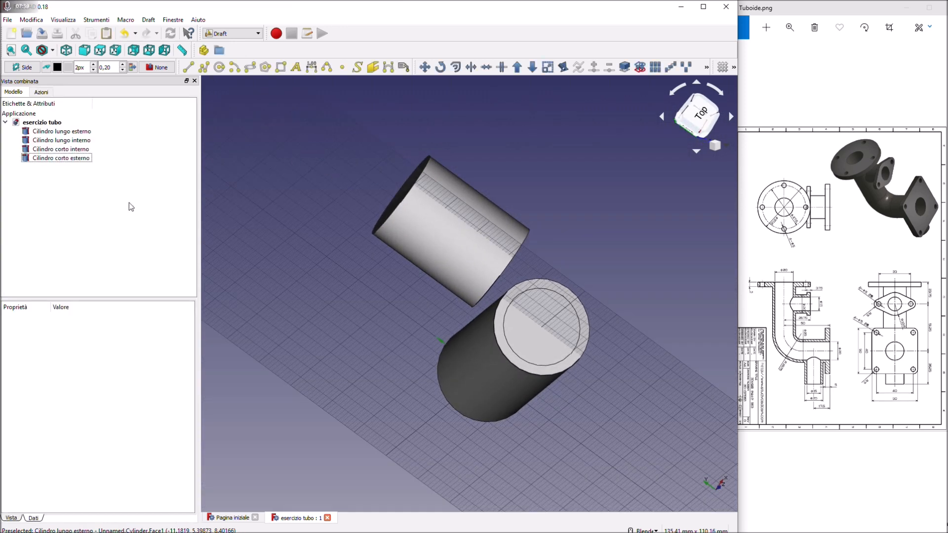
Step: Select all four long and short cylinders and set their Z position to -75 mm
middle_drag(558, 163, 396, 218)
middle_drag(511, 233, 360, 190)
middle_drag(601, 282, 534, 227)
click(61, 131)
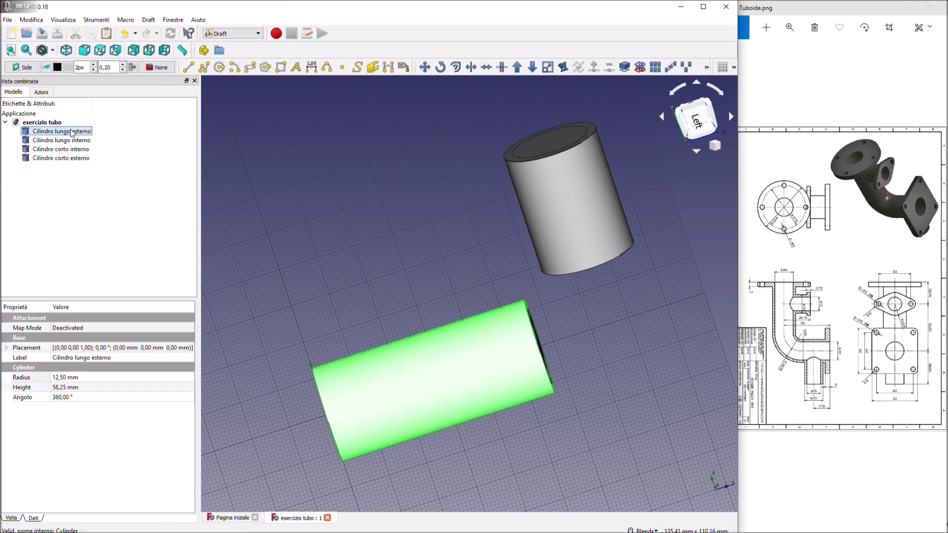
ctrl+click(71, 140)
ctrl+click(64, 149)
ctrl+click(65, 158)
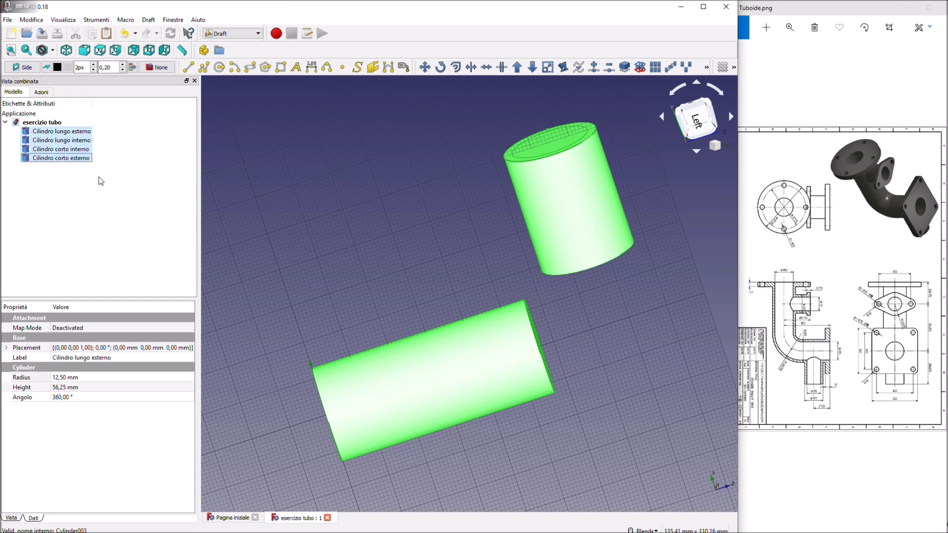
click(5, 348)
click(17, 379)
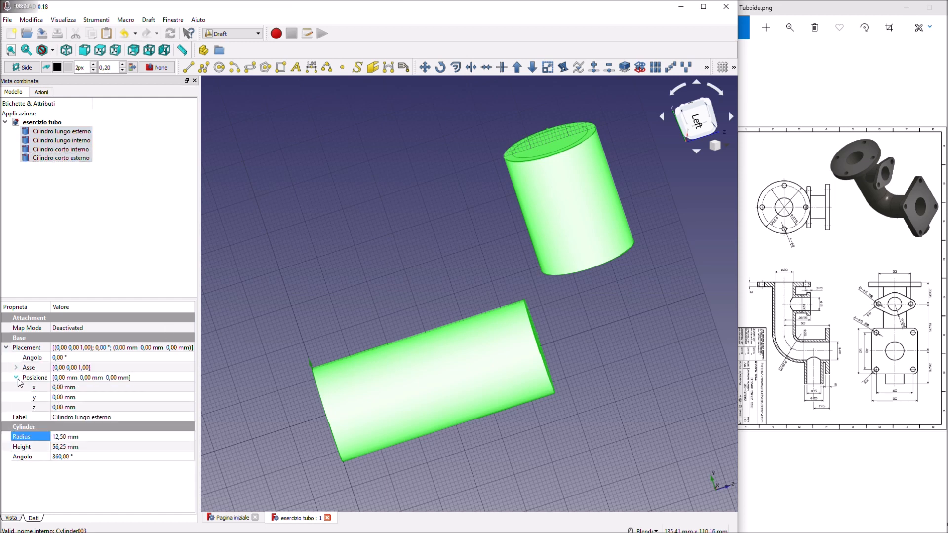
click(87, 407)
text(-75)
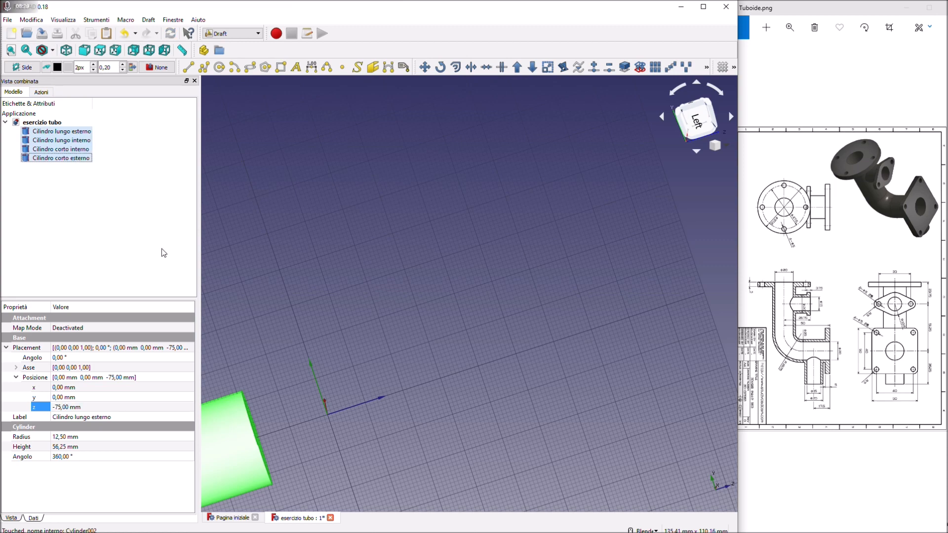
Step: Inspect the placement values of the long and short cylinders one by one
click(133, 247)
middle_drag(457, 417, 379, 382)
mouse_move(321, 312)
middle_down()
mouse_move(232, 331)
mouse_move(315, 313)
middle_up()
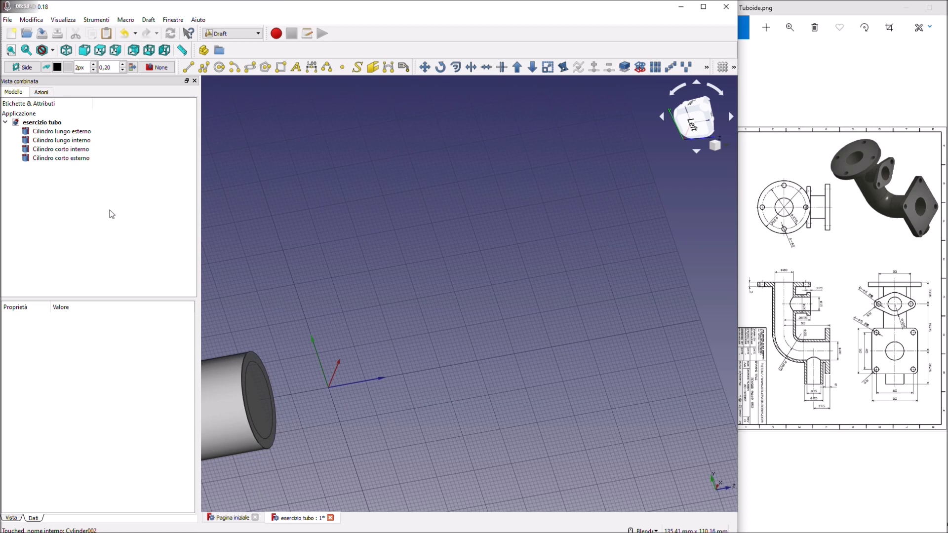
click(62, 140)
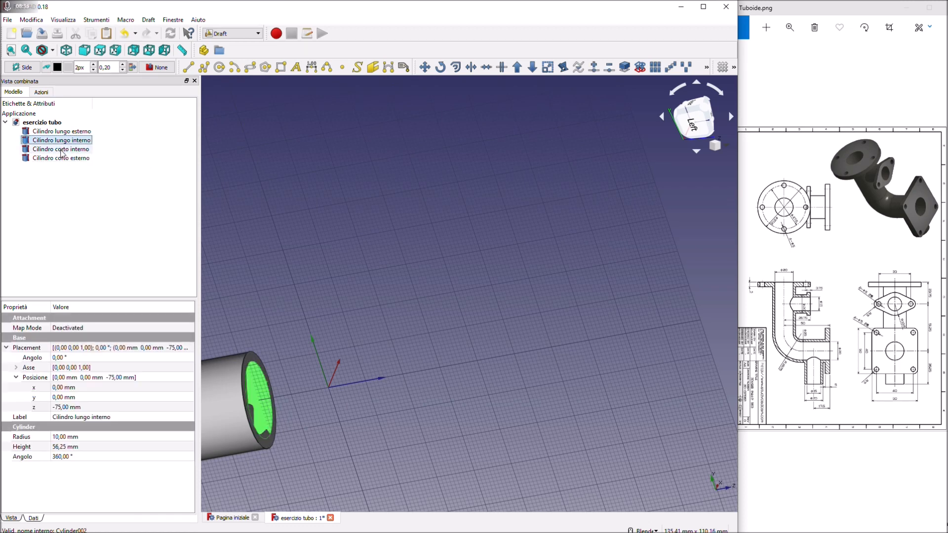
click(61, 149)
click(61, 158)
click(62, 141)
click(62, 131)
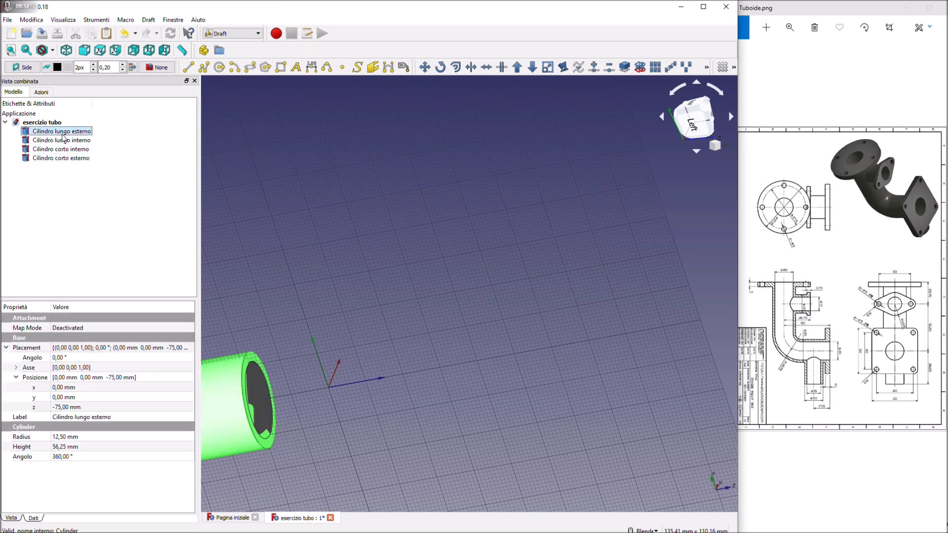
Step: Undo the last Z position change applied to the four cylinders
click(29, 21)
click(29, 34)
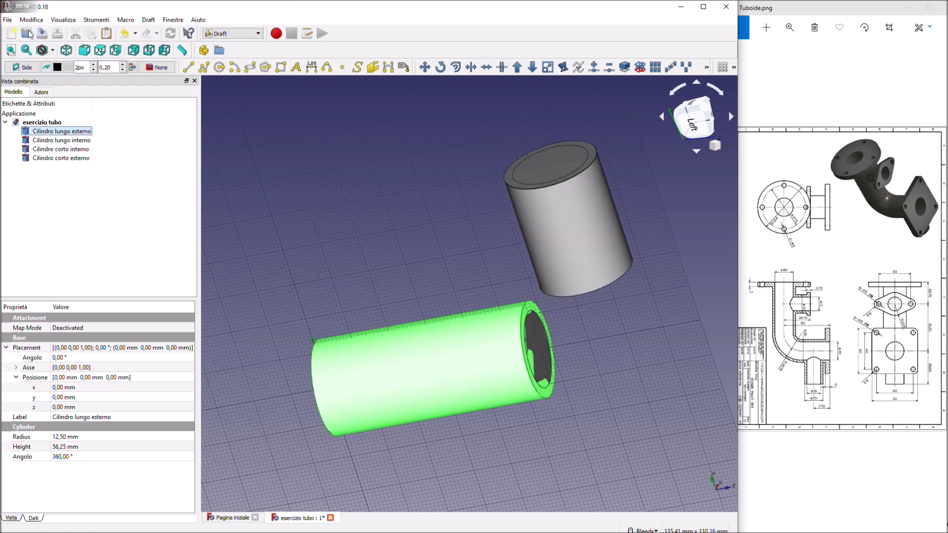
click(67, 209)
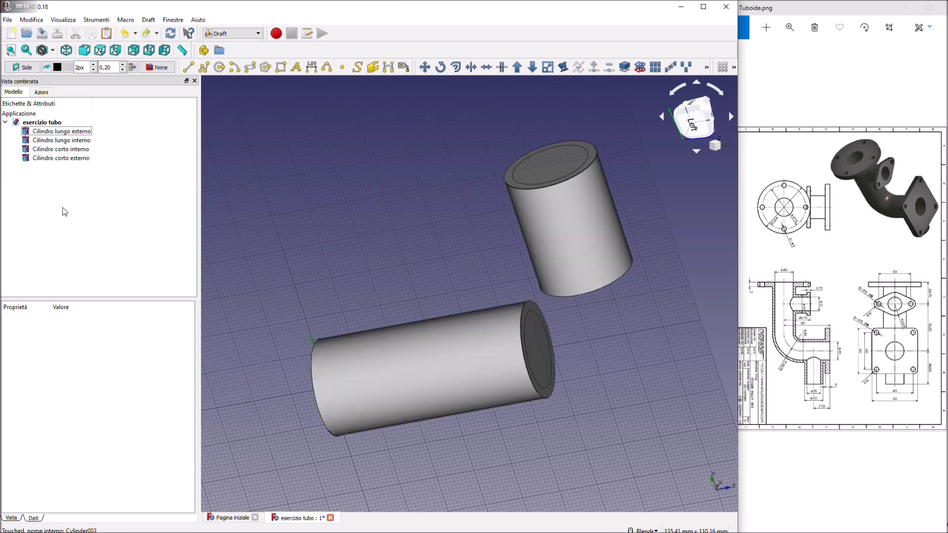
Step: Try to set the Z position of all four cylinders to 75 mm, and undo the change
click(41, 159)
drag(41, 151, 41, 131)
click(70, 408)
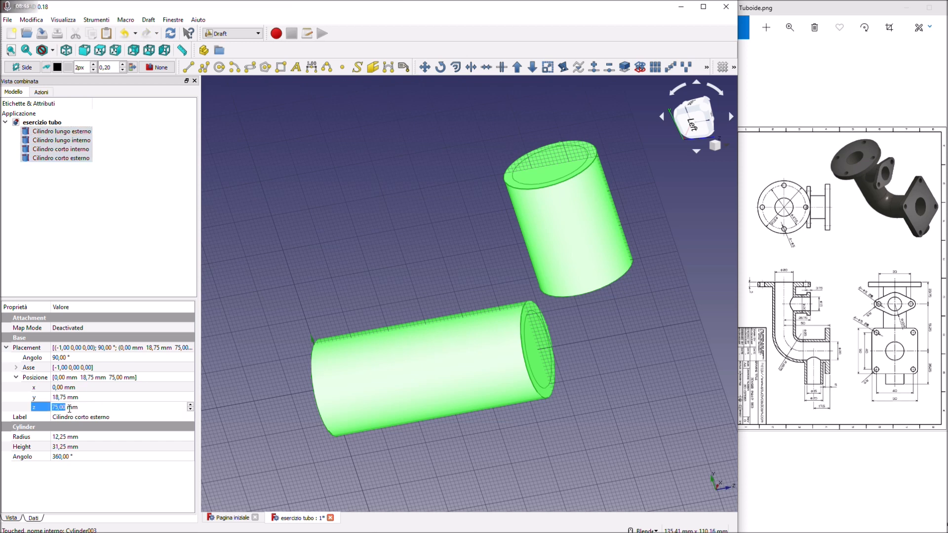
text(7)
scroll(69, 409, up, 1)
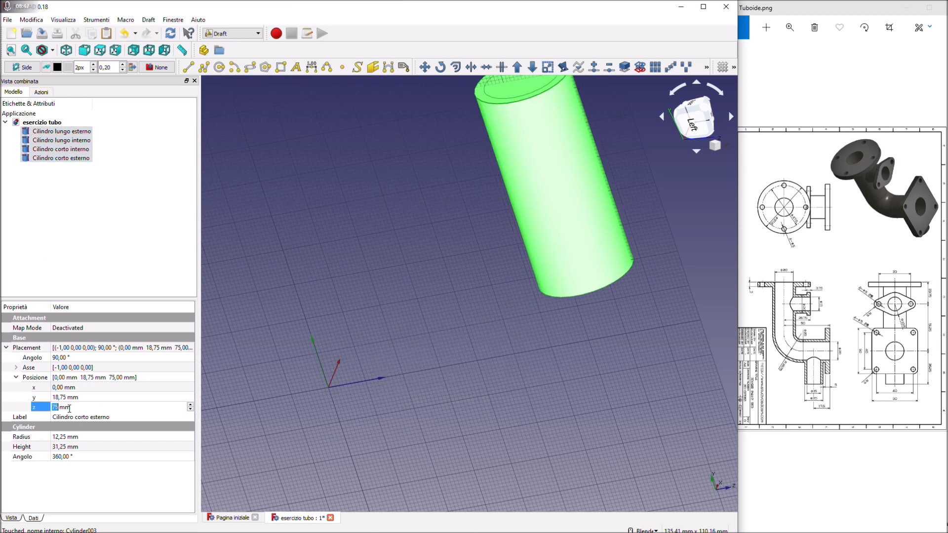
click(31, 19)
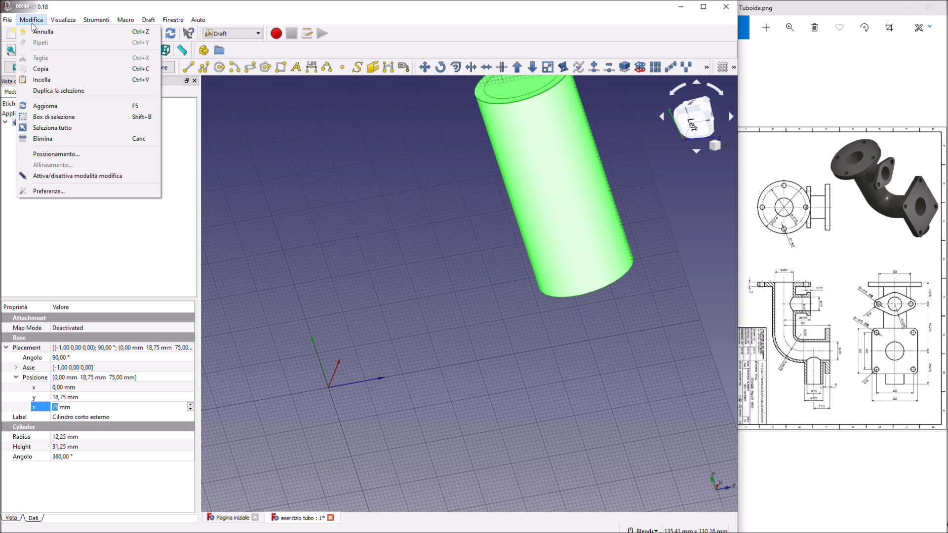
click(35, 30)
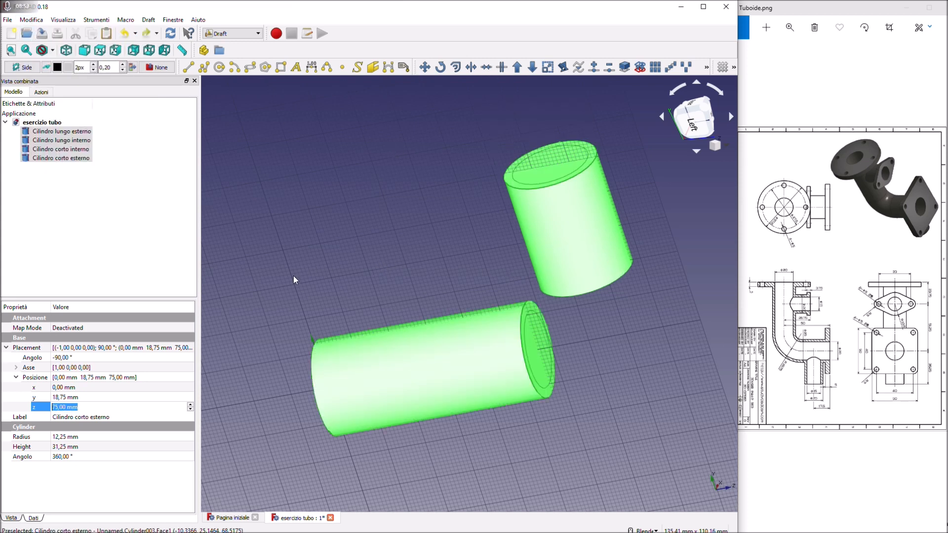
Step: Start a Draft arc in the left view with its centre at X 0, Y 18,75 and Z 56,25 mm
middle_drag(328, 280, 400, 252)
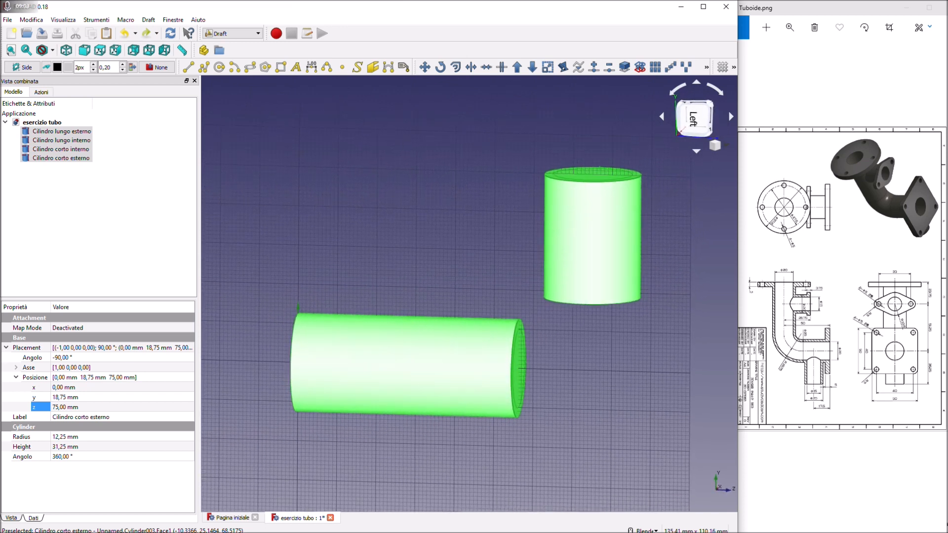
click(234, 68)
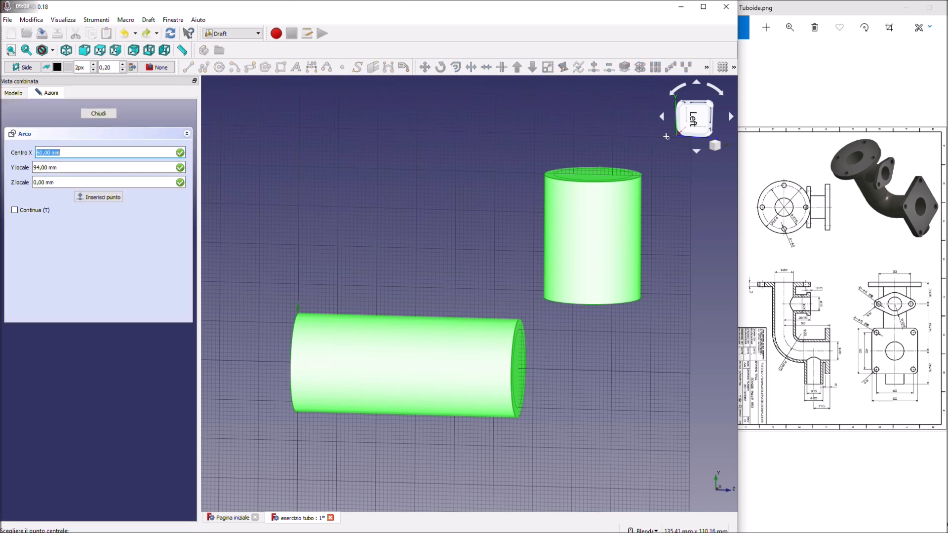
click(694, 118)
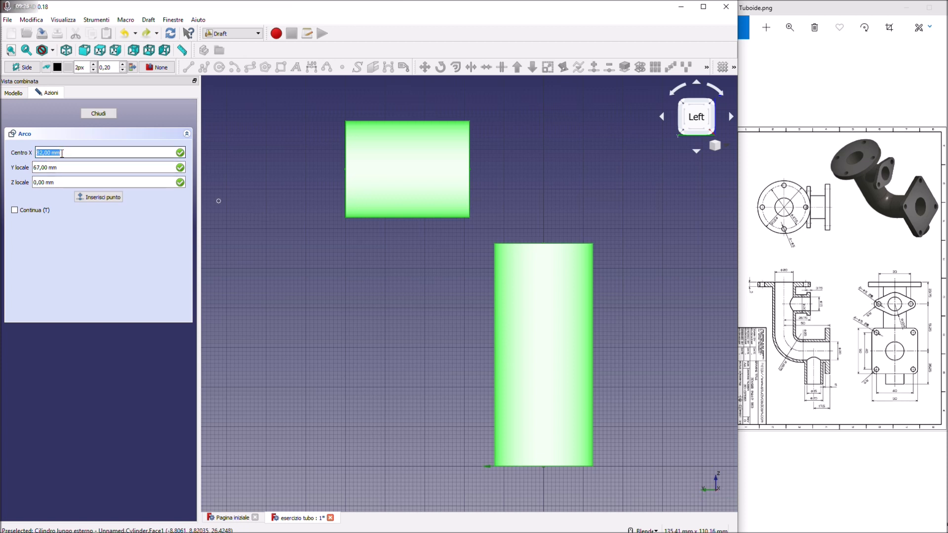
text(0)
key(Tab)
text(18)
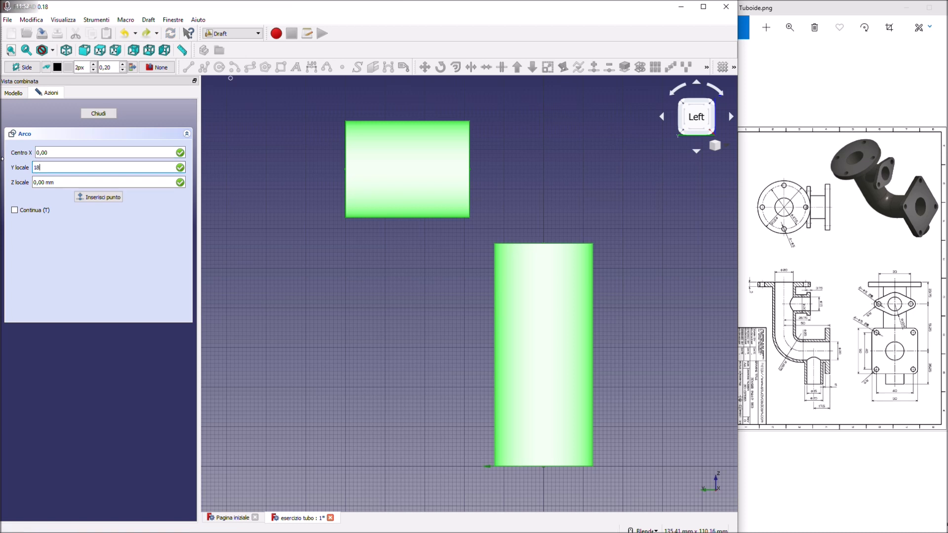
key(Tab)
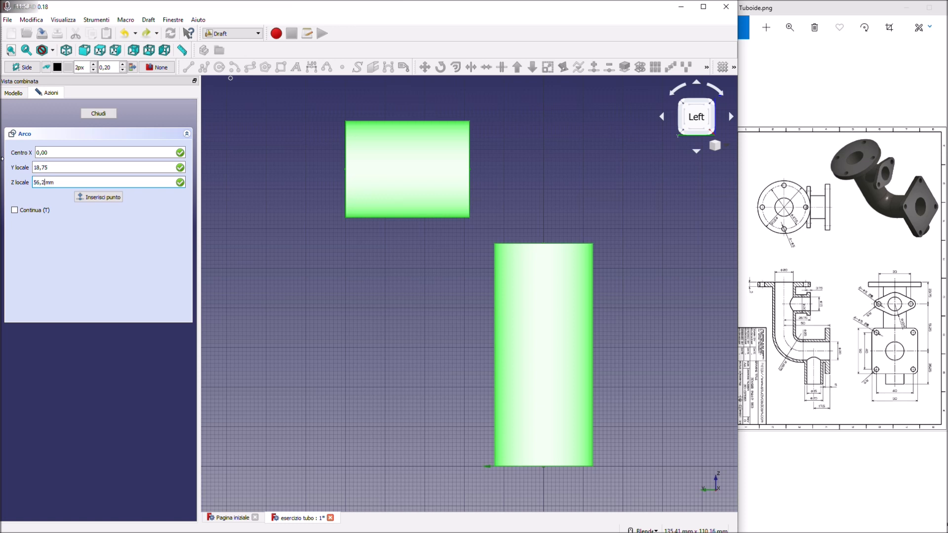
text(56,25)
key(Return)
Step: Give the arc an 18,75 mm radius and span it from the short cylinder's end centre to the long cylinder's end centre
text(18,75)
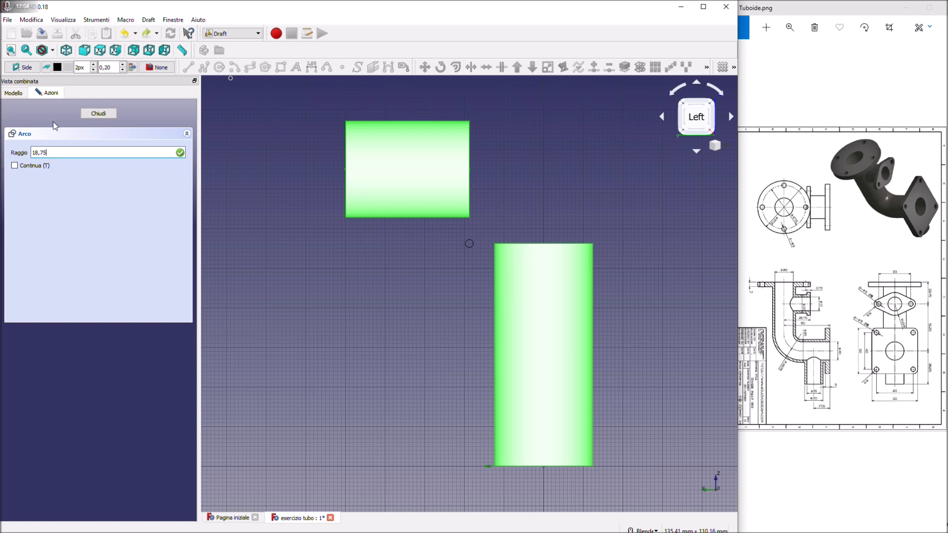
key(Return)
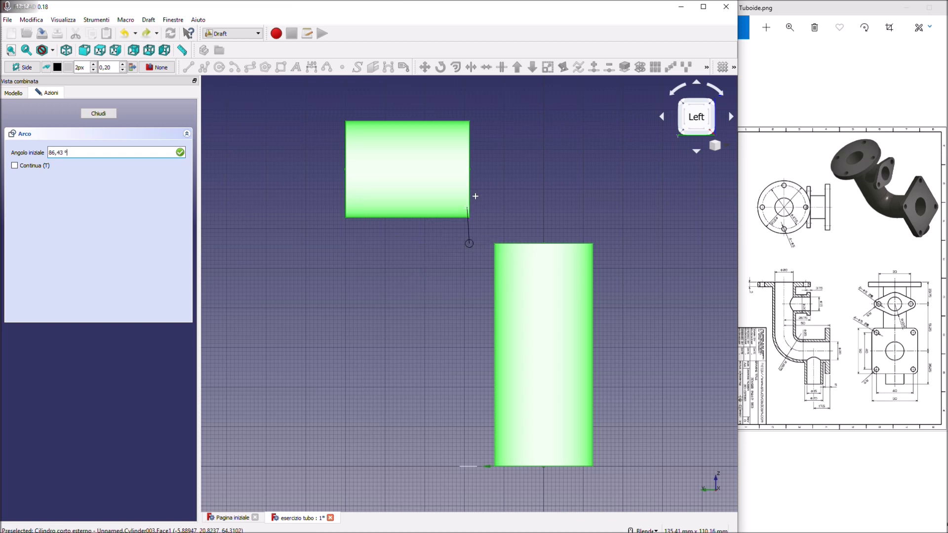
click(469, 169)
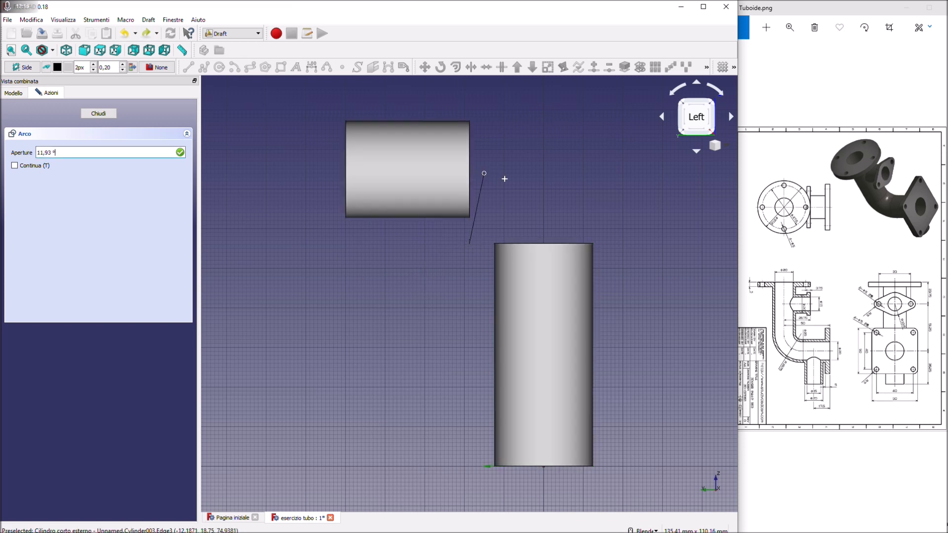
click(540, 242)
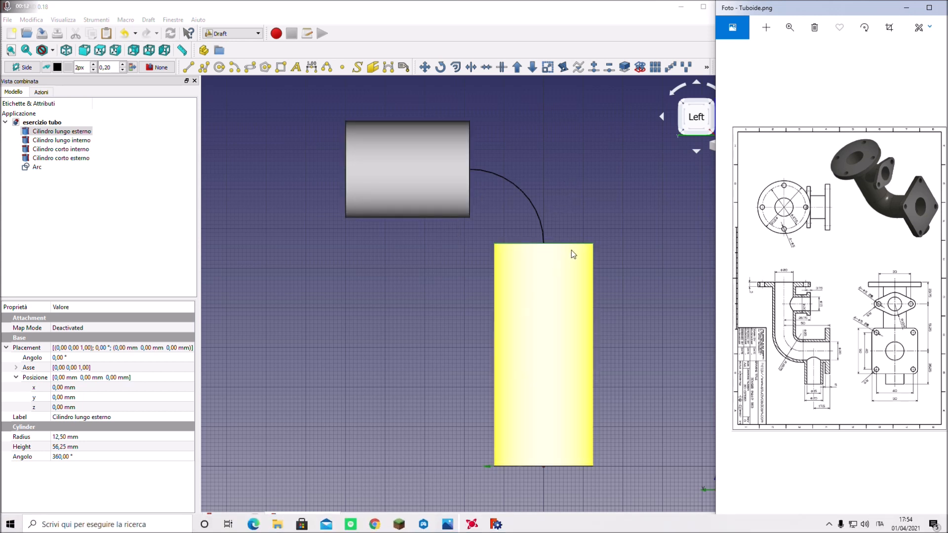
Step: Hide the outer long cylinder and the outer short cylinder
middle_drag(571, 250, 451, 333)
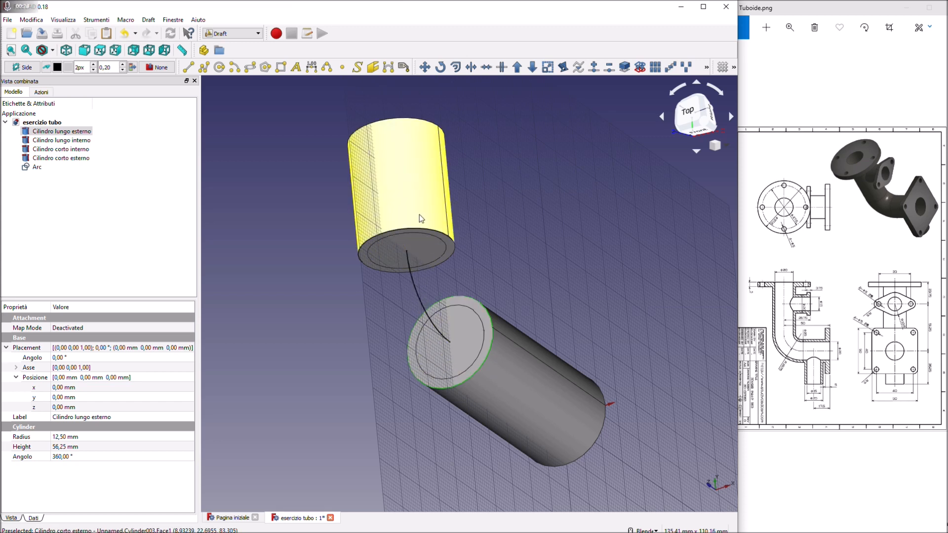
click(62, 132)
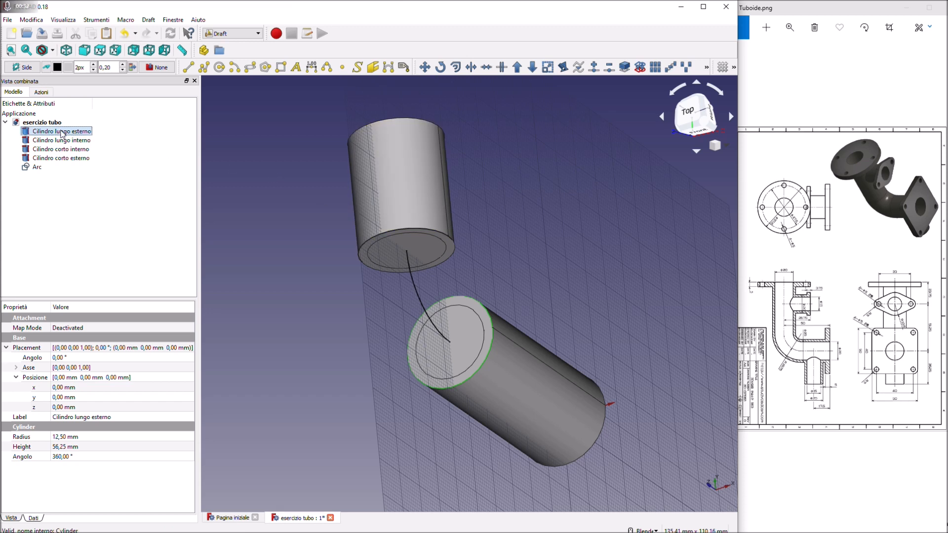
key(space)
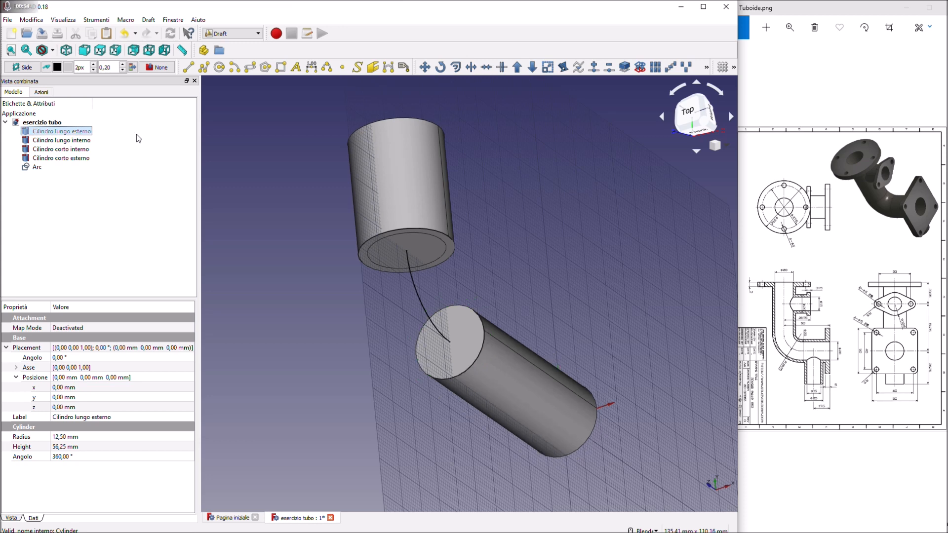
click(76, 159)
key(space)
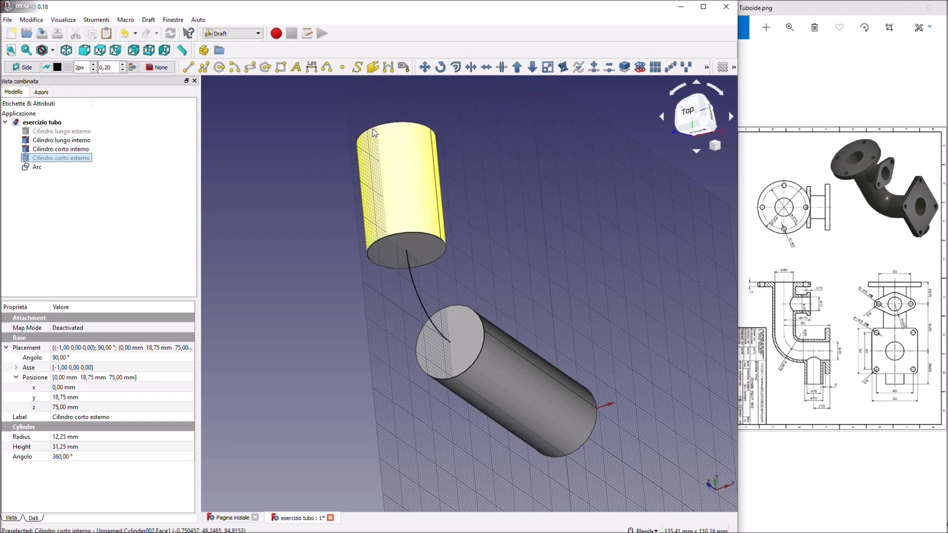
Step: Try to create a facebinder from the outer short cylinder, and delete it
click(372, 67)
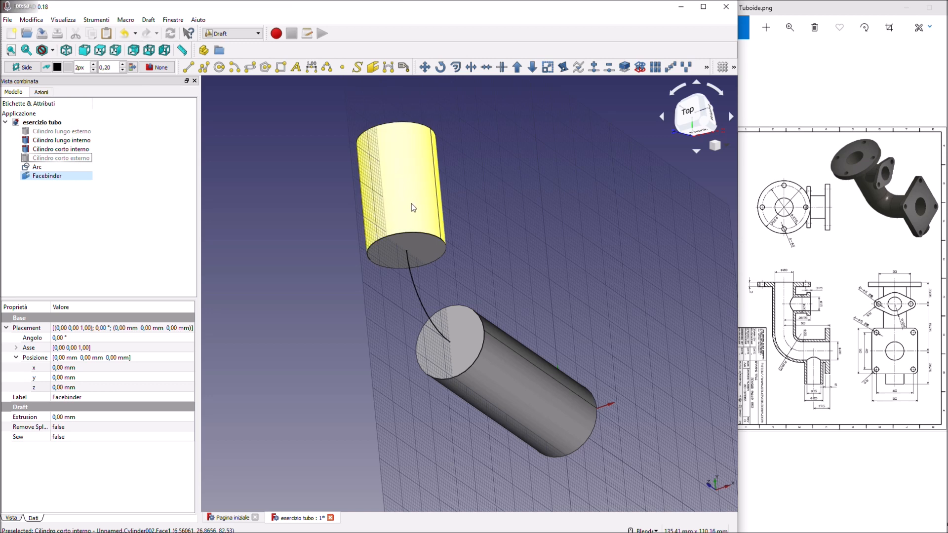
click(39, 177)
key(Delete)
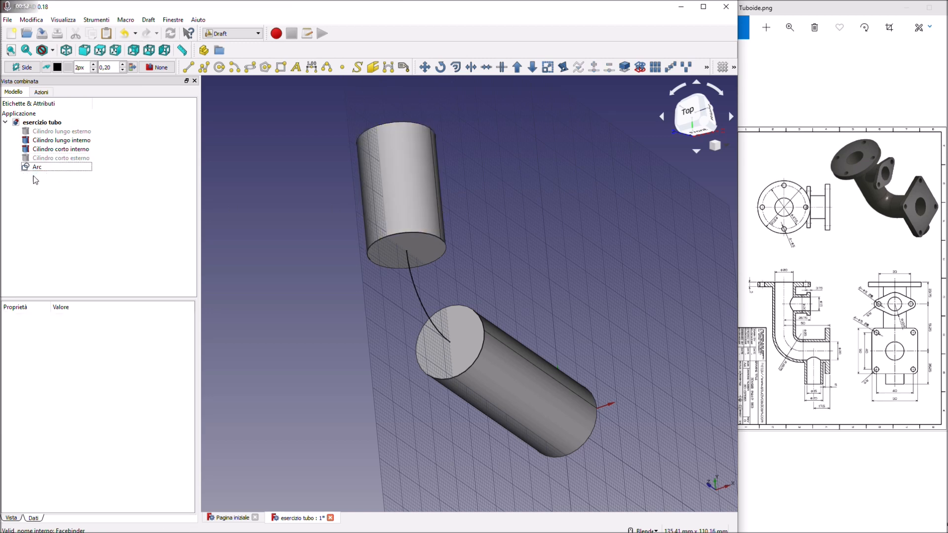
Step: Create separate facebinders from the facing end faces of the inner short and inner long cylinders
click(418, 249)
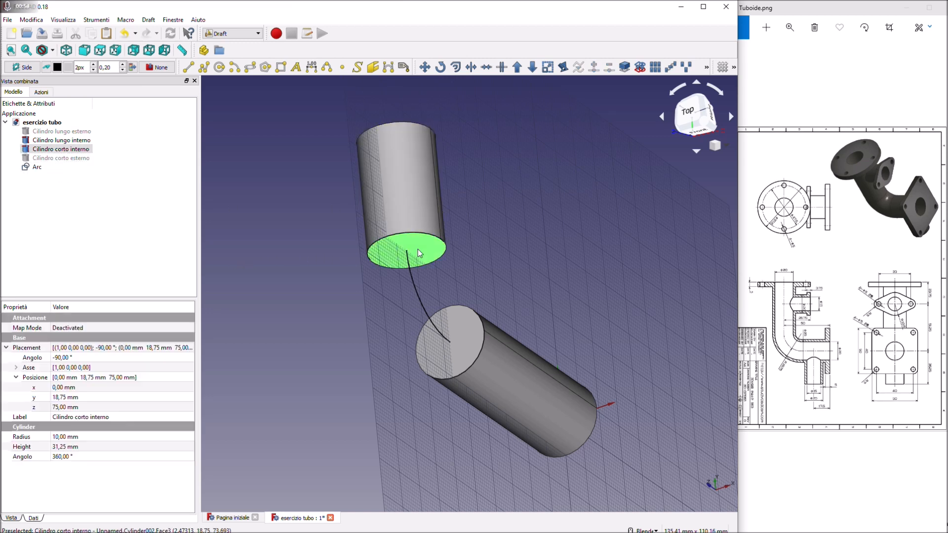
click(373, 68)
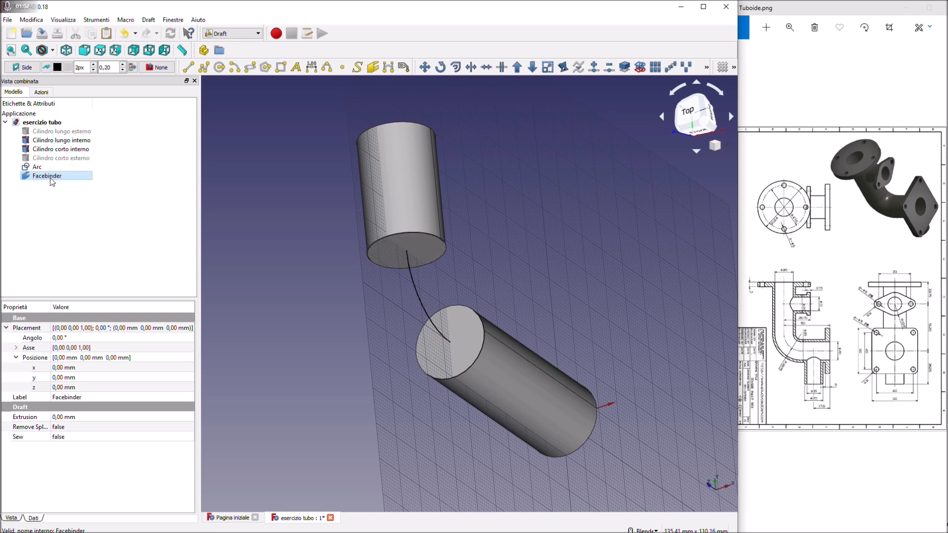
click(465, 348)
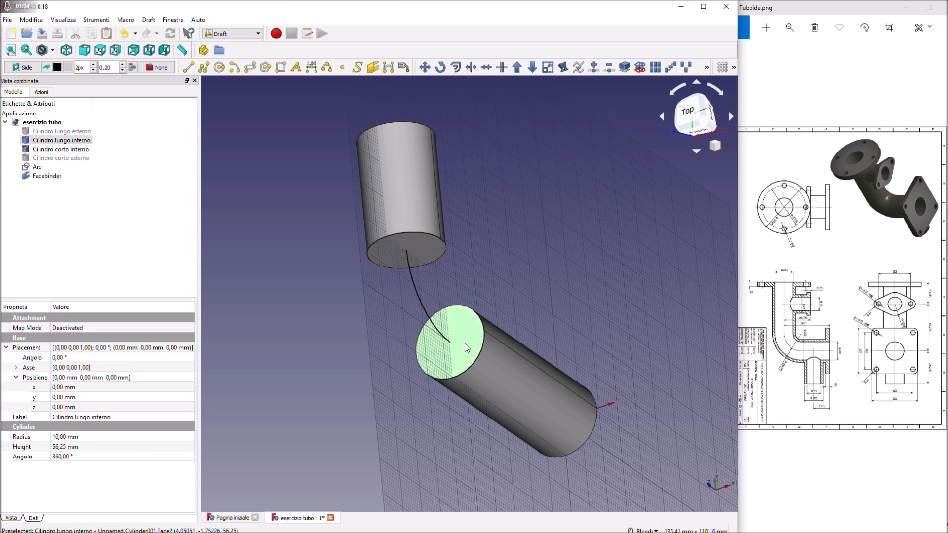
click(373, 67)
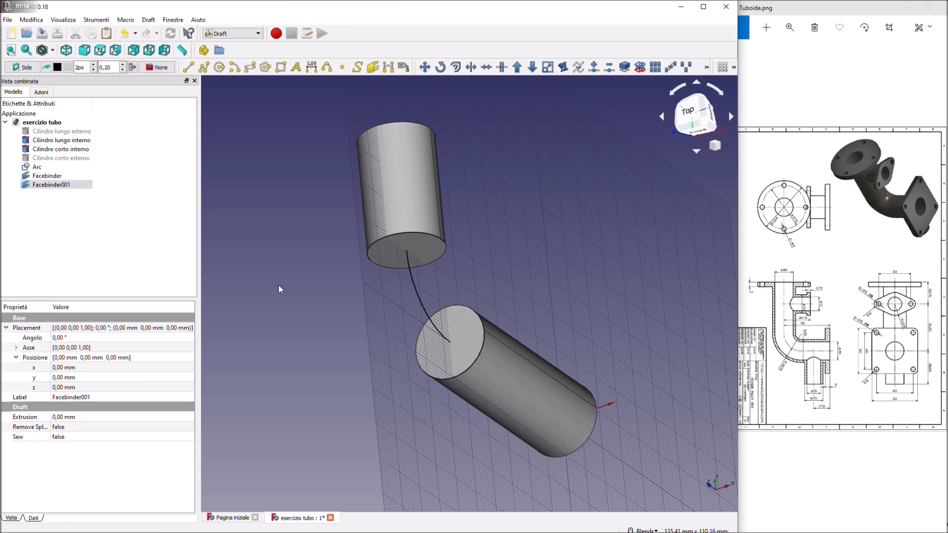
click(53, 185)
Step: Start a Part Sweep using the inner cylinders' end faces, Facebinder and Facebinder001, as its profiles
click(258, 35)
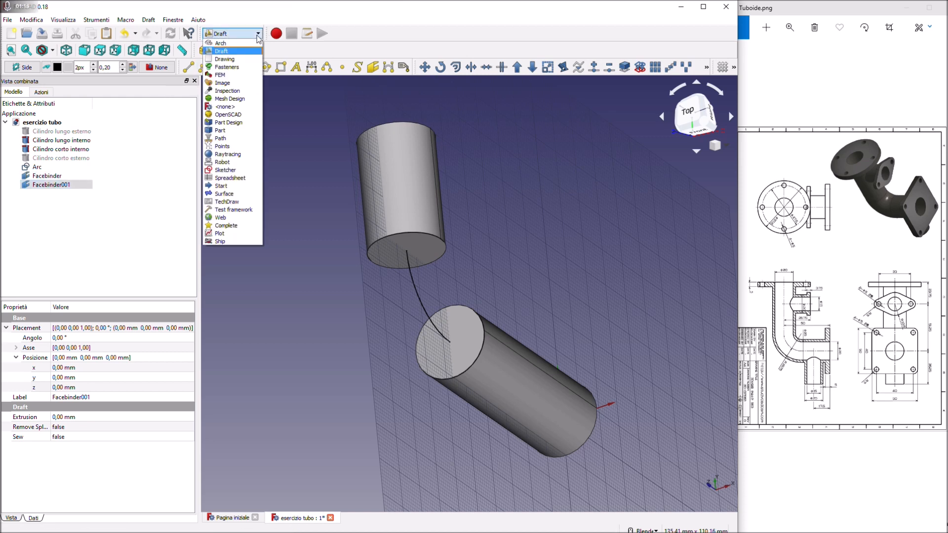
click(230, 132)
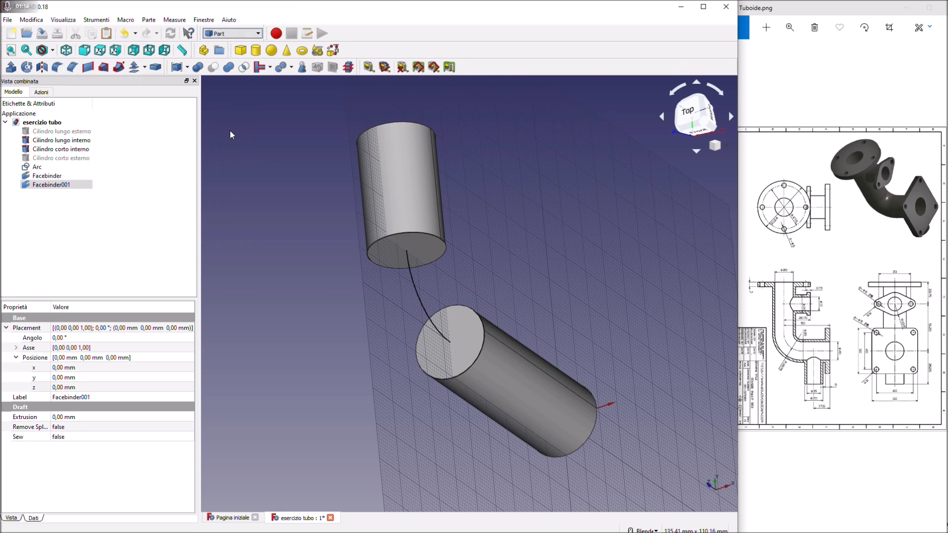
click(118, 69)
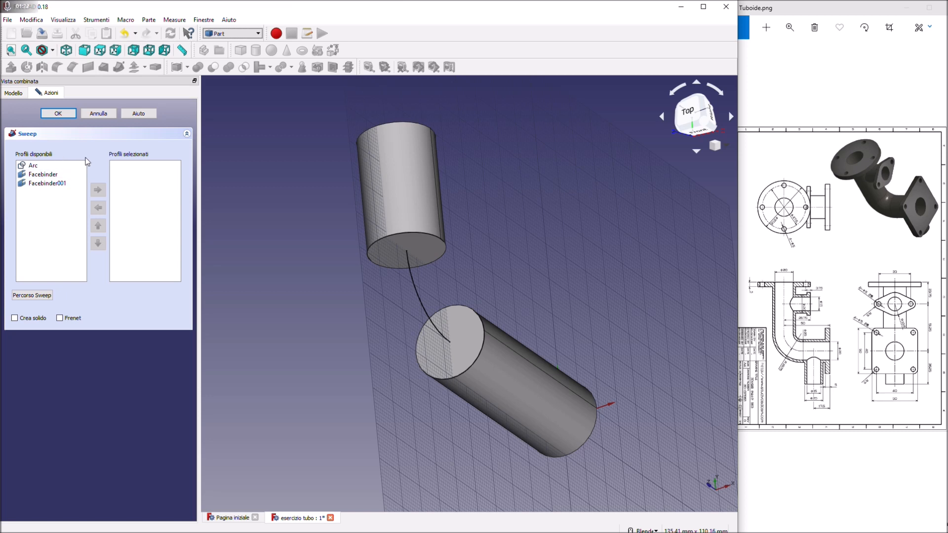
click(51, 176)
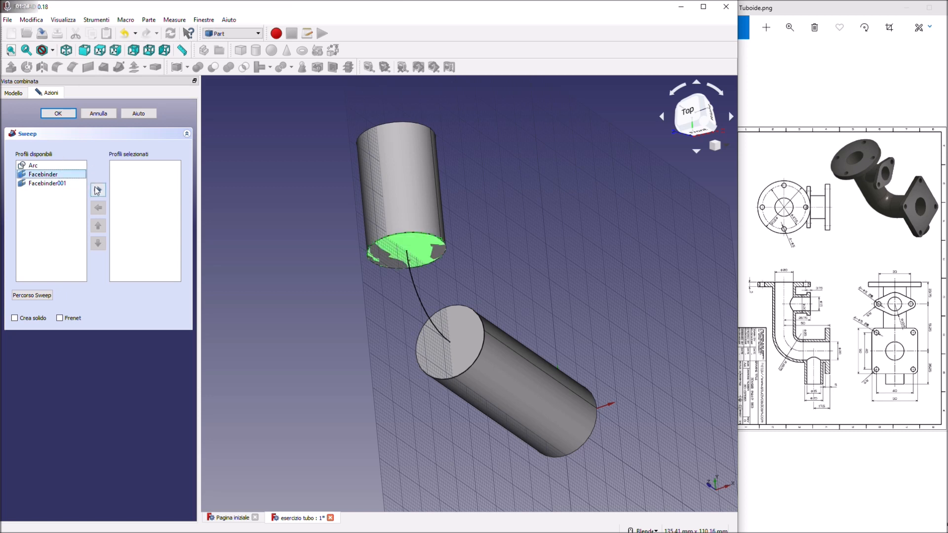
click(98, 190)
click(47, 176)
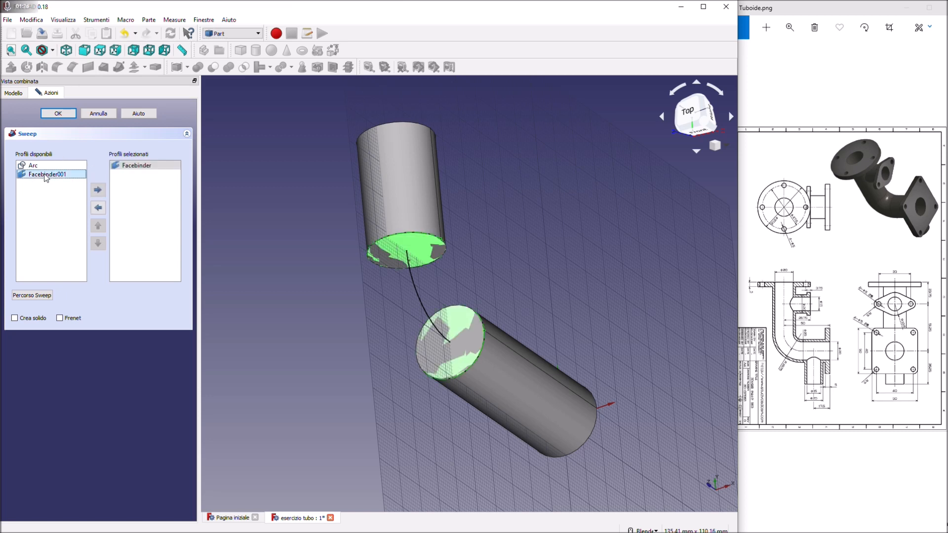
click(98, 190)
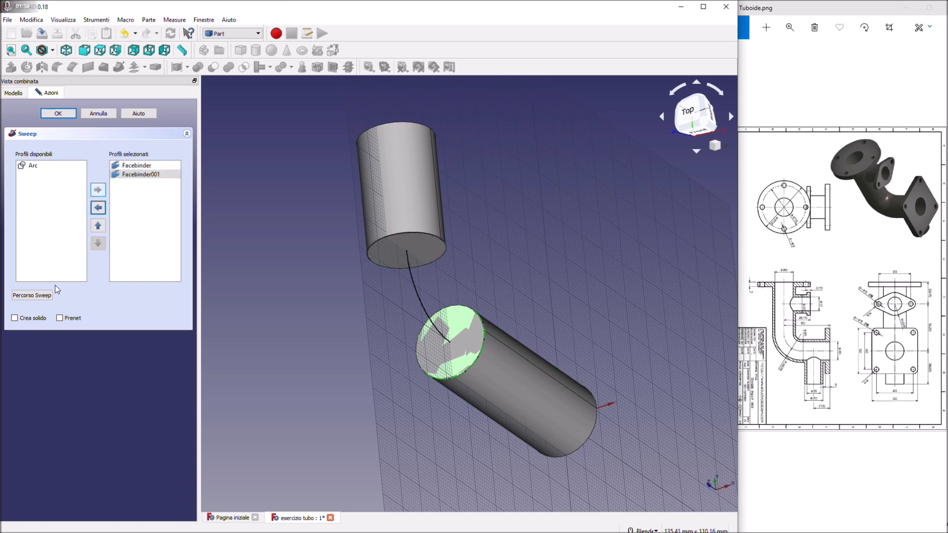
Step: Make the sweep solid, use the arc between the cylinders as its path, and create the inner bend
click(15, 319)
click(31, 295)
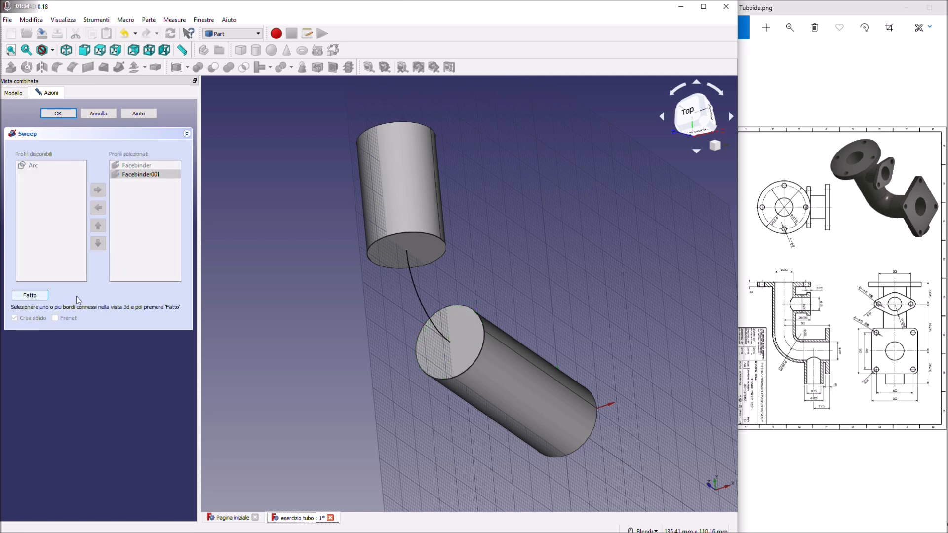
click(420, 301)
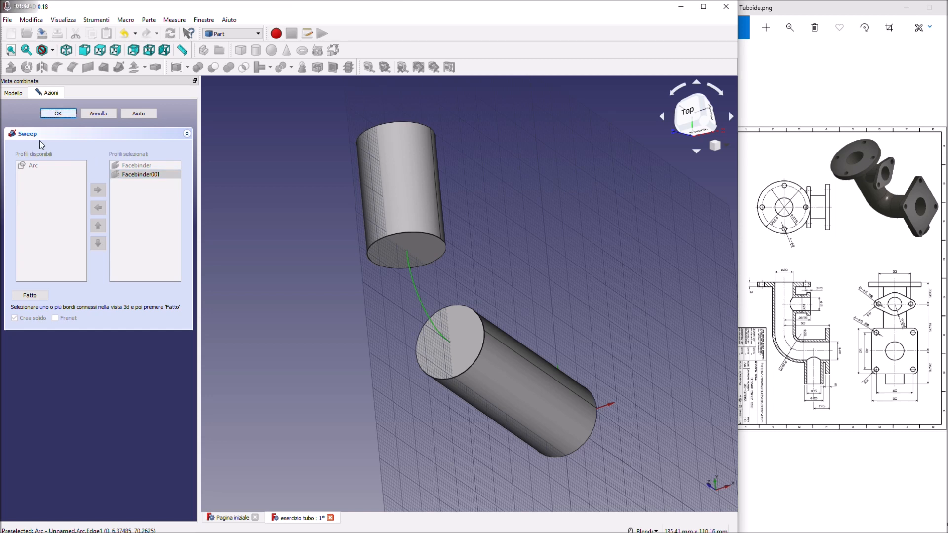
click(28, 294)
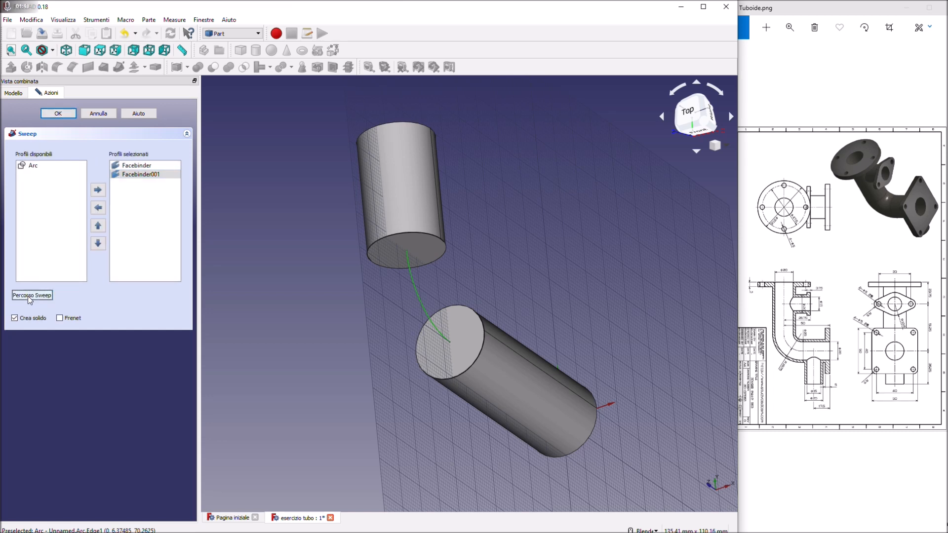
click(58, 114)
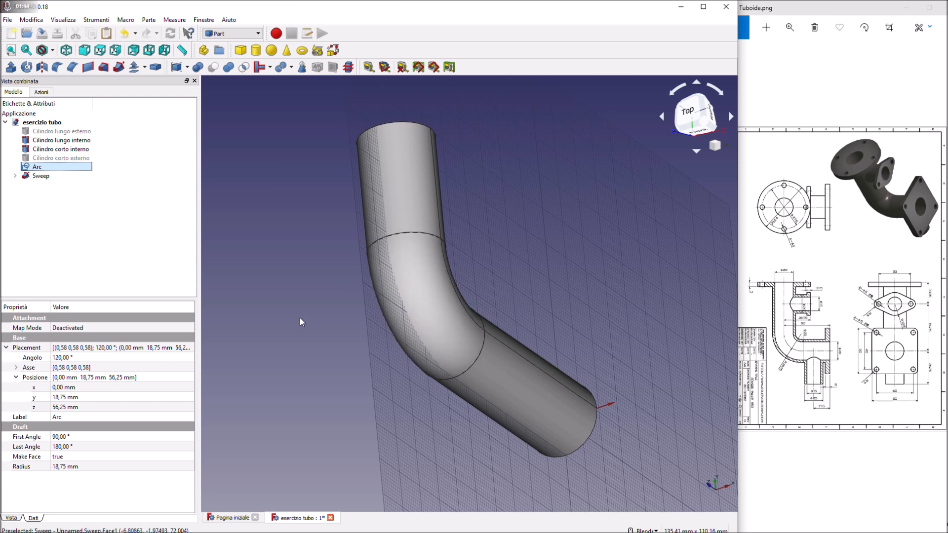
click(131, 242)
middle_drag(411, 321, 450, 271)
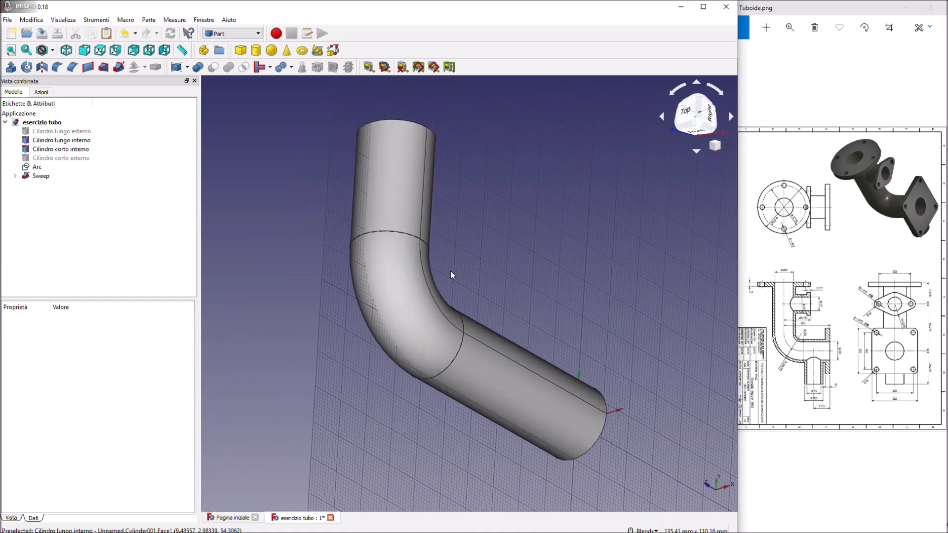
Step: Fuse the swept bend, the inner short cylinder and the inner long cylinder into one solid
click(44, 178)
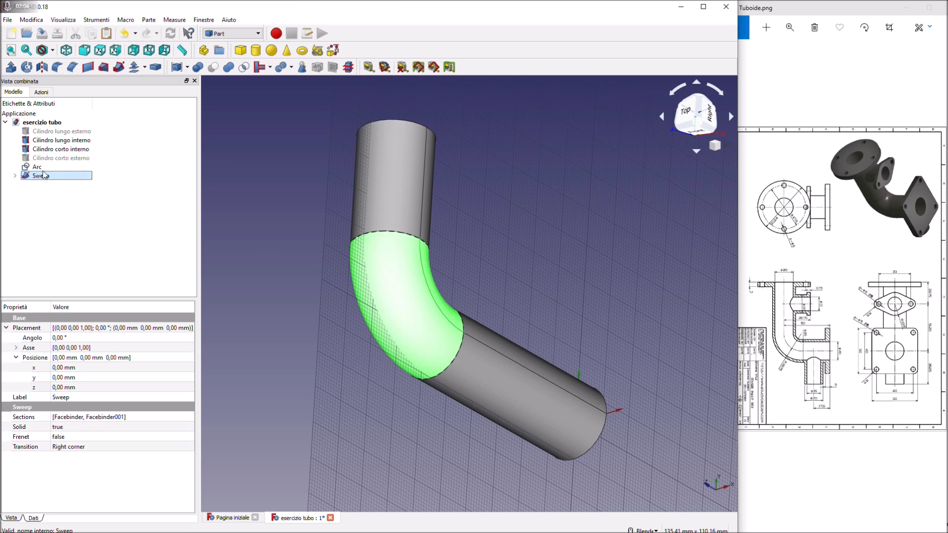
ctrl+click(52, 149)
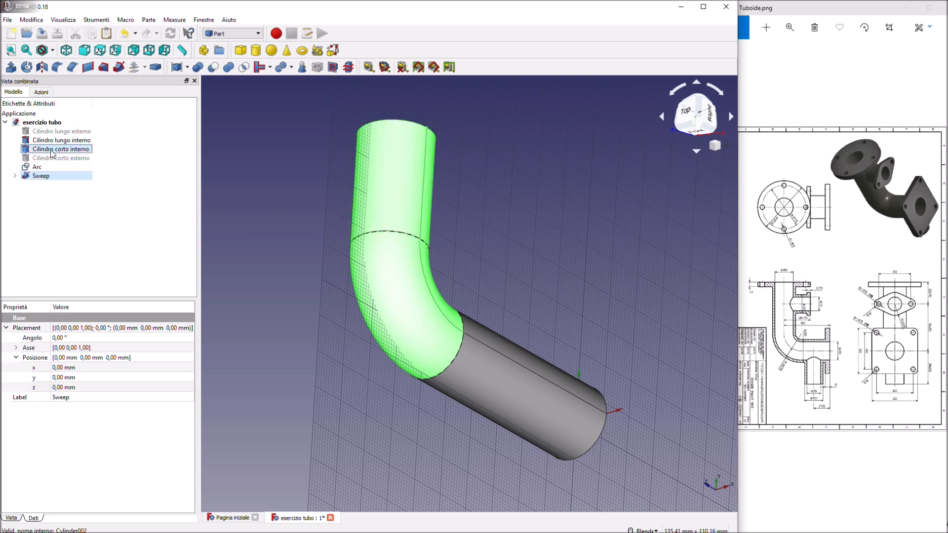
ctrl+click(54, 141)
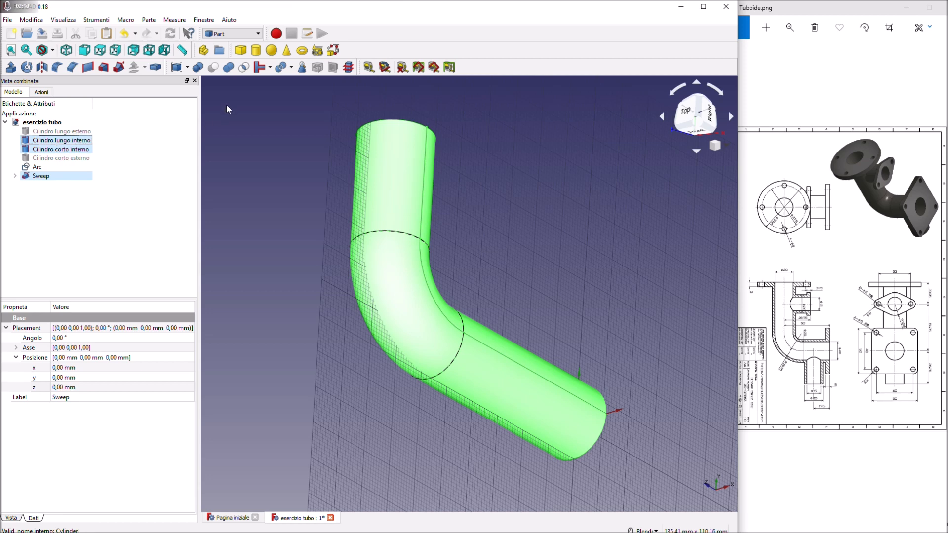
click(227, 70)
Step: Rename the fused inner pipe as Interno and hide it
click(42, 159)
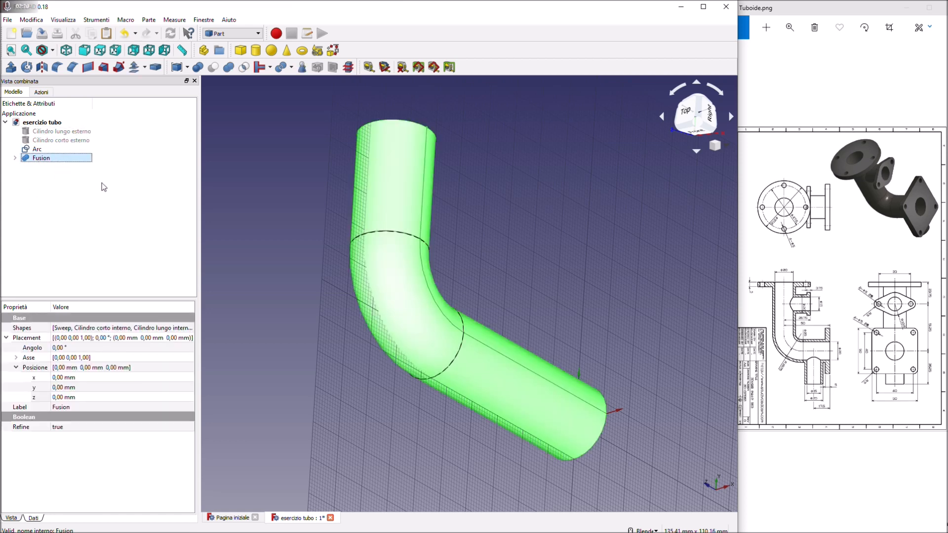
click(59, 158)
text(Interno)
key(Return)
key(space)
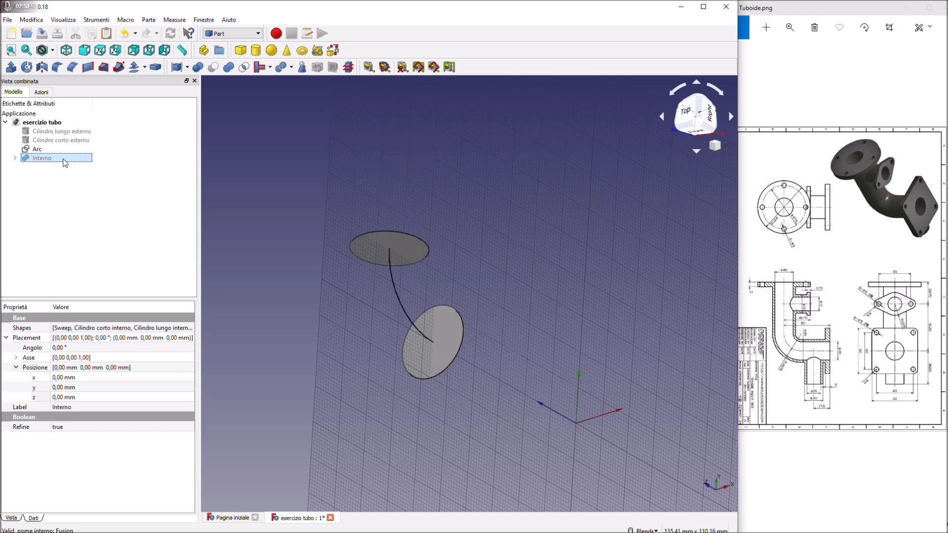
click(406, 258)
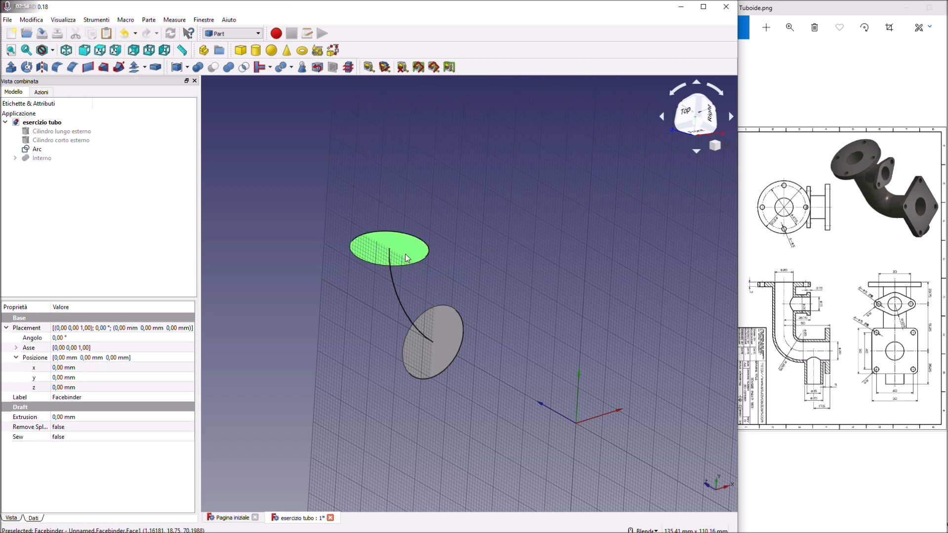
key(Delete)
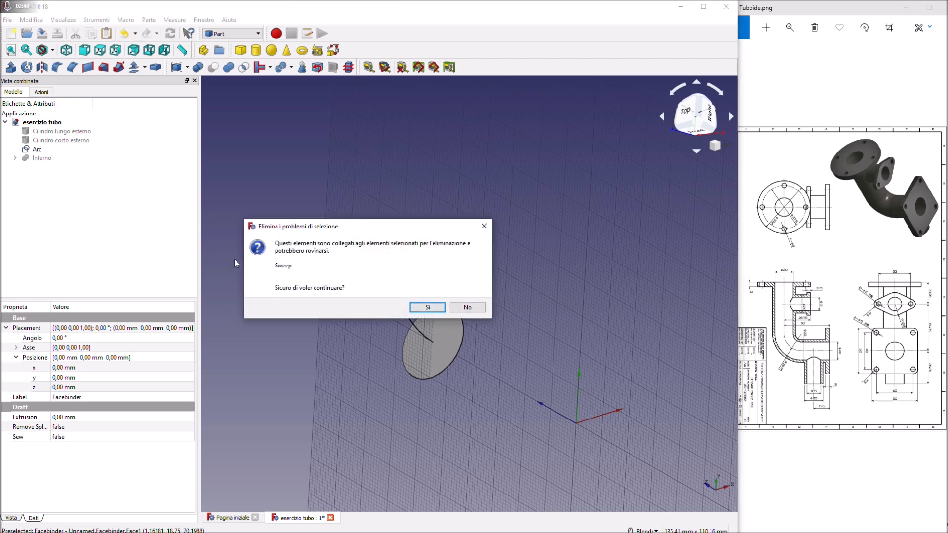
click(481, 309)
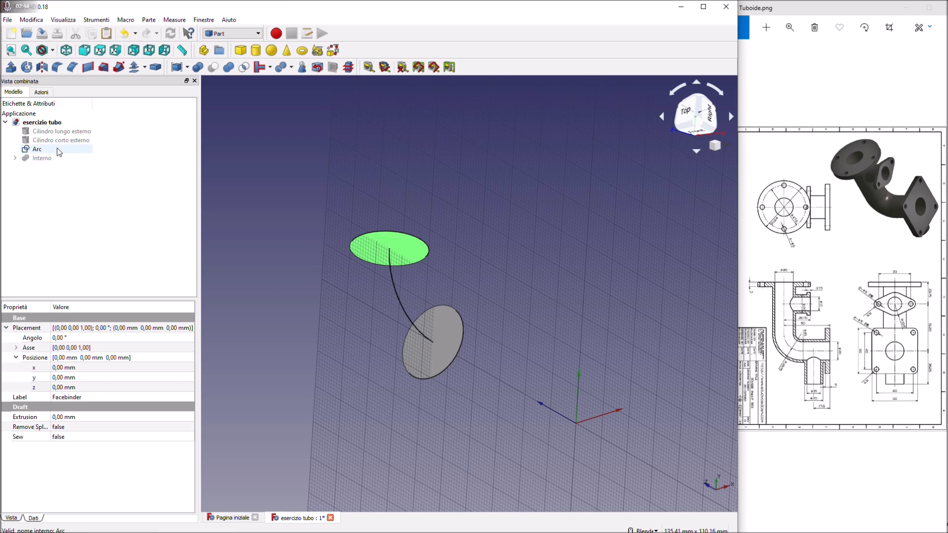
Step: Show the outer long cylinder and the outer short cylinder
click(60, 132)
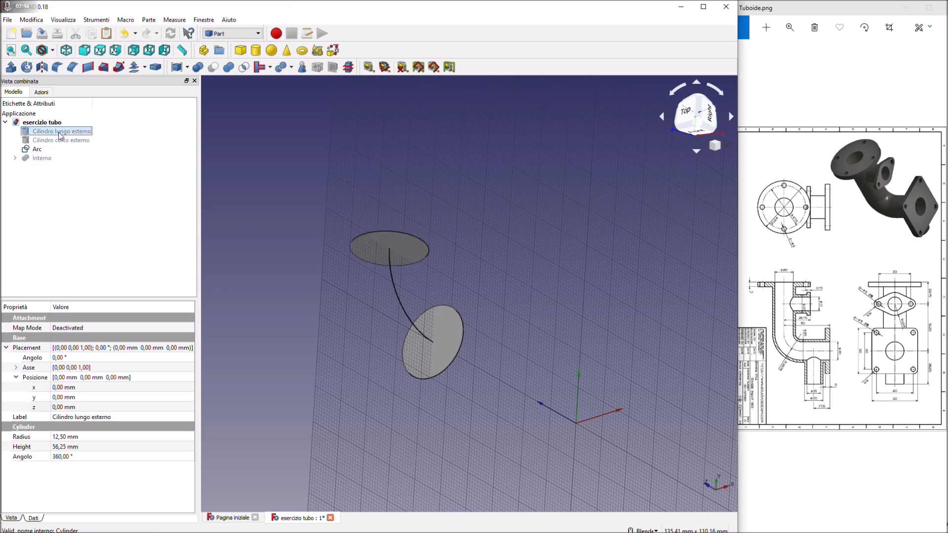
key(space)
click(61, 140)
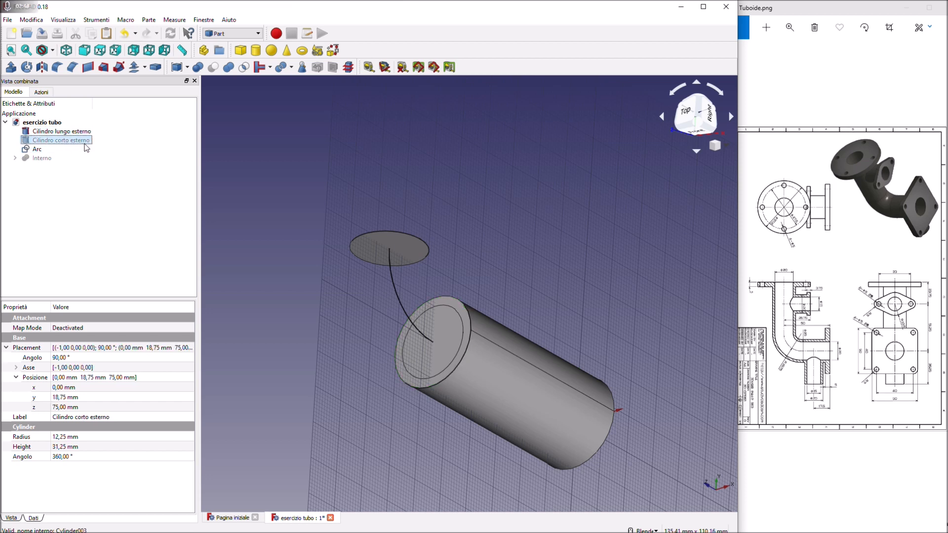
key(space)
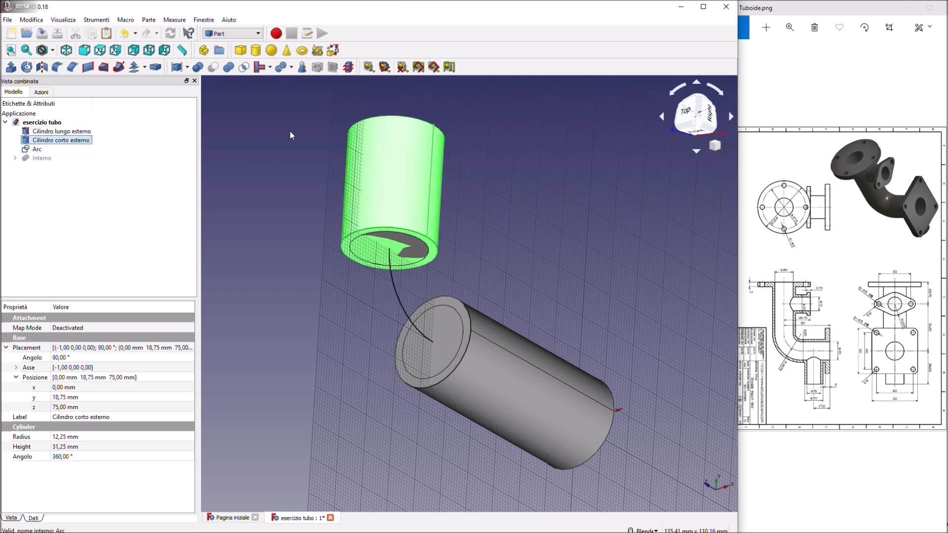
click(267, 217)
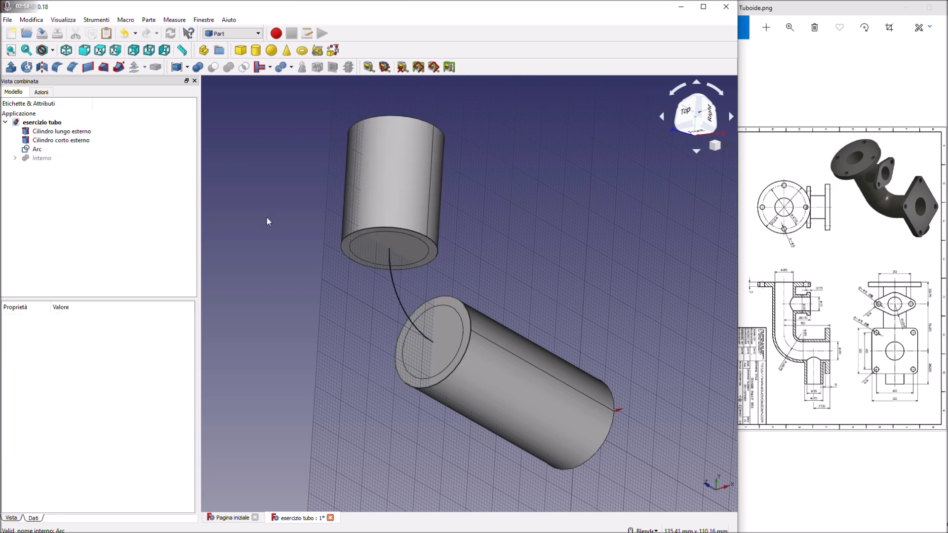
Step: Create separate Draft facebinders from the facing end faces of the outer long and outer short cylinders, and hide the grid
click(257, 33)
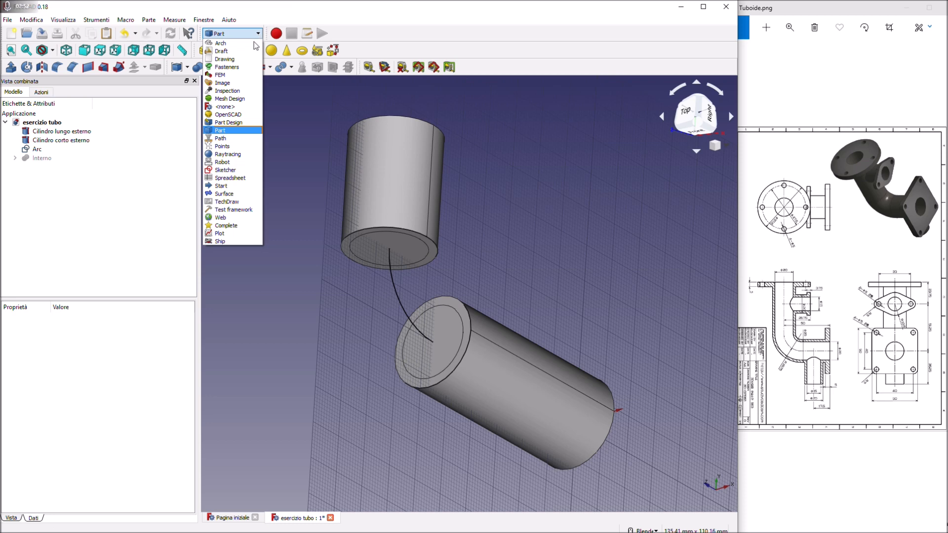
click(226, 53)
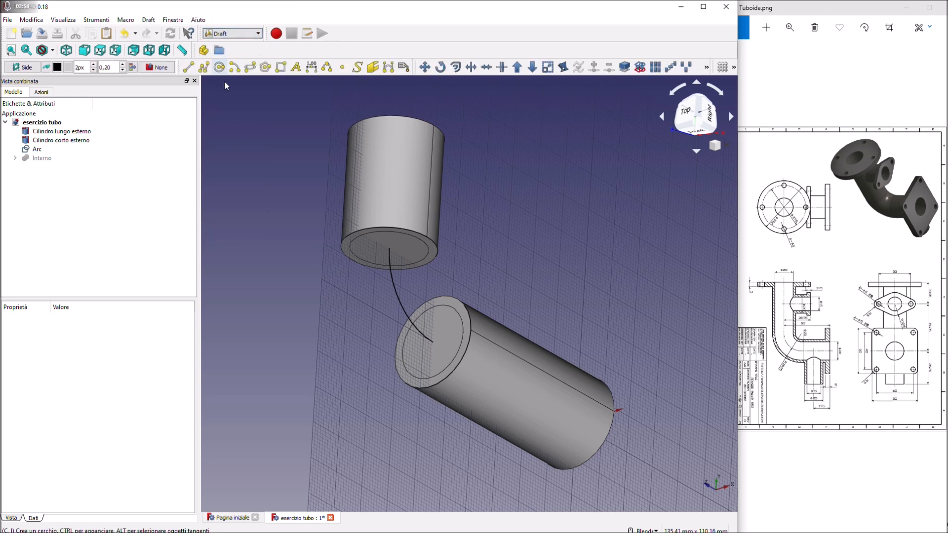
click(467, 333)
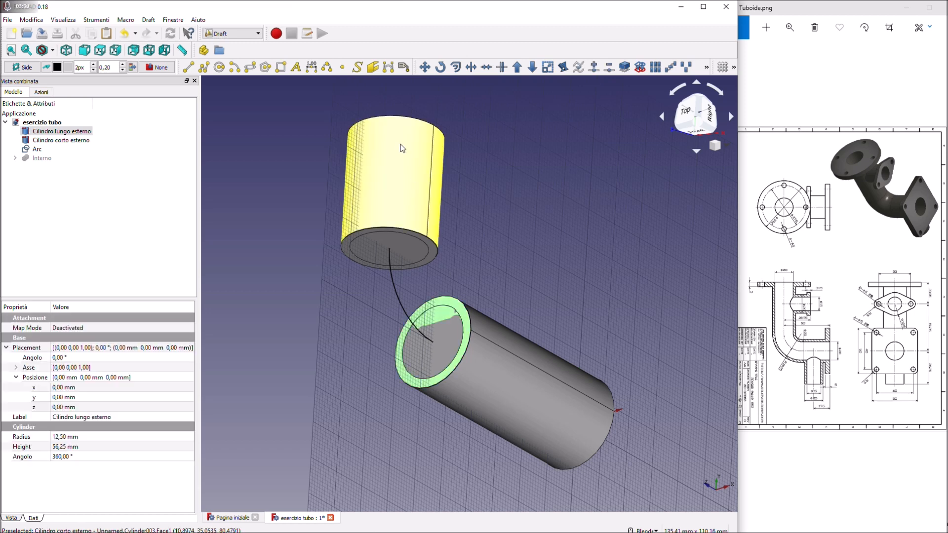
click(372, 69)
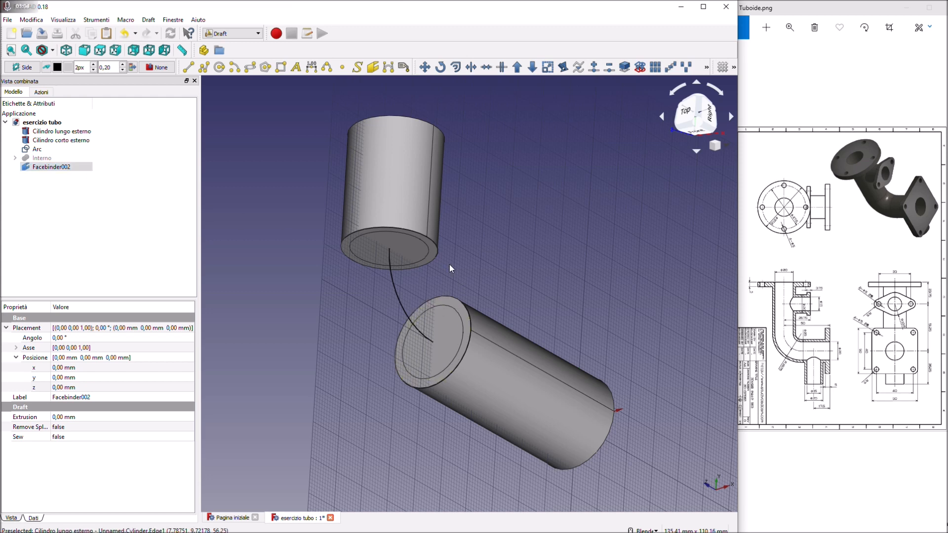
click(434, 250)
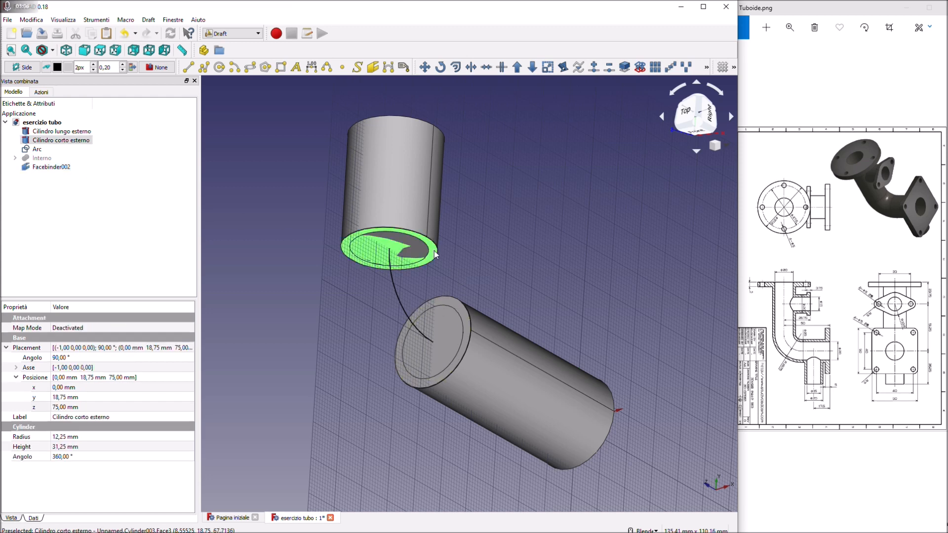
click(373, 71)
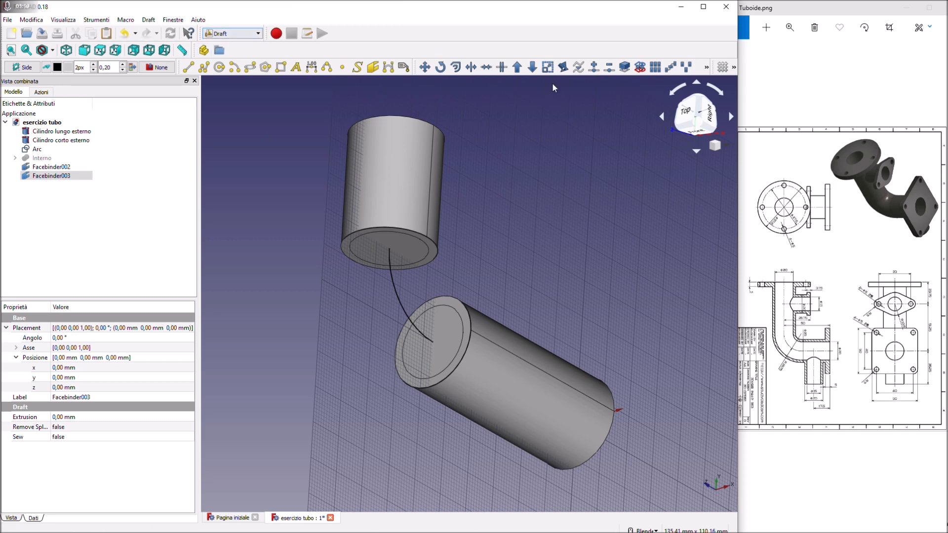
click(722, 66)
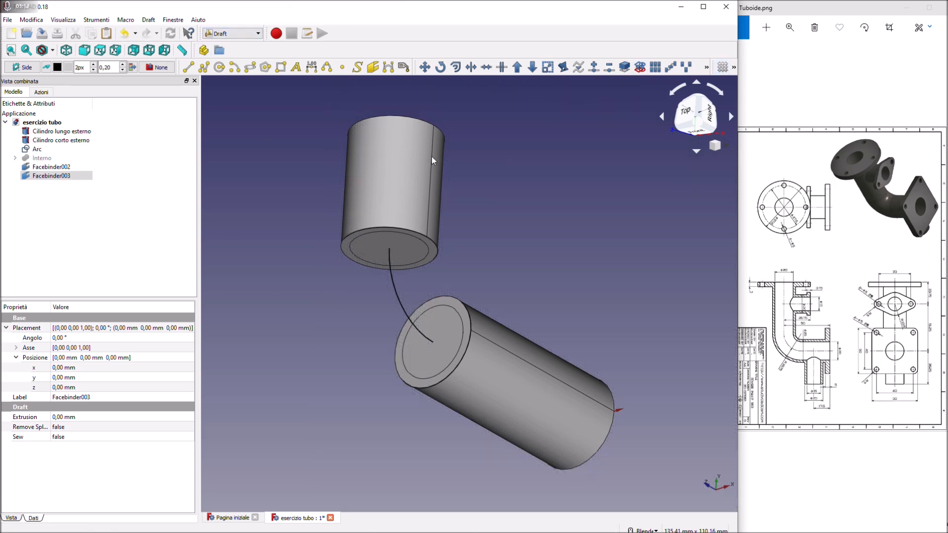
Step: Sweep Facebinder002 and Facebinder003 along the arc as a solid to form the outer bend
click(233, 33)
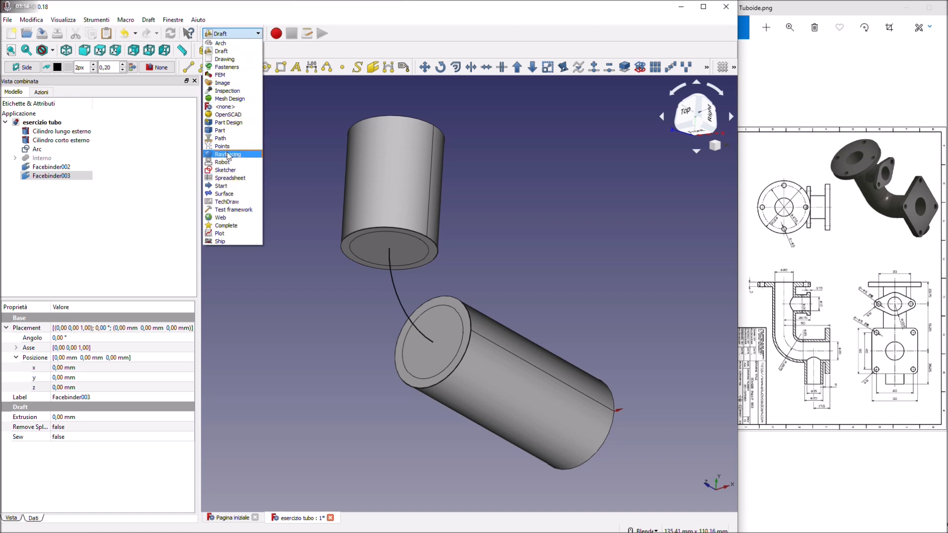
click(220, 131)
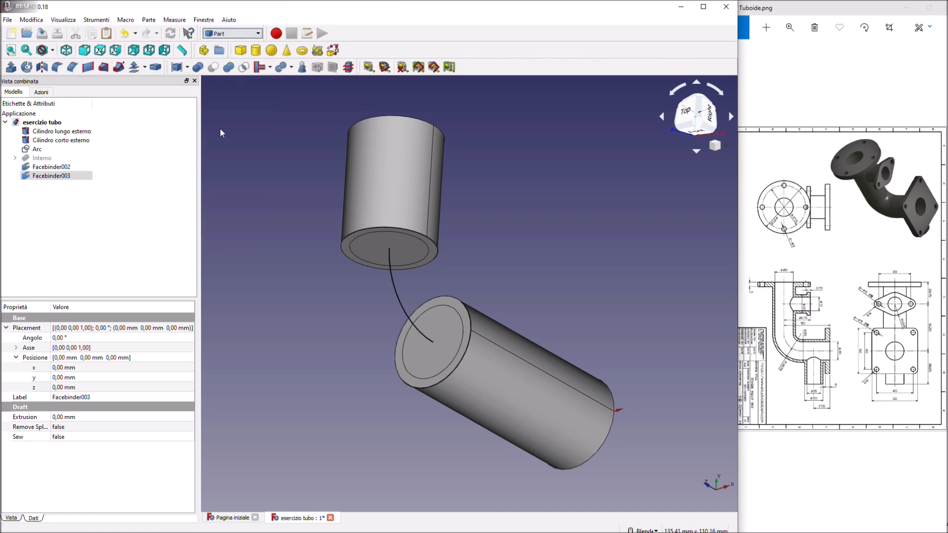
click(120, 67)
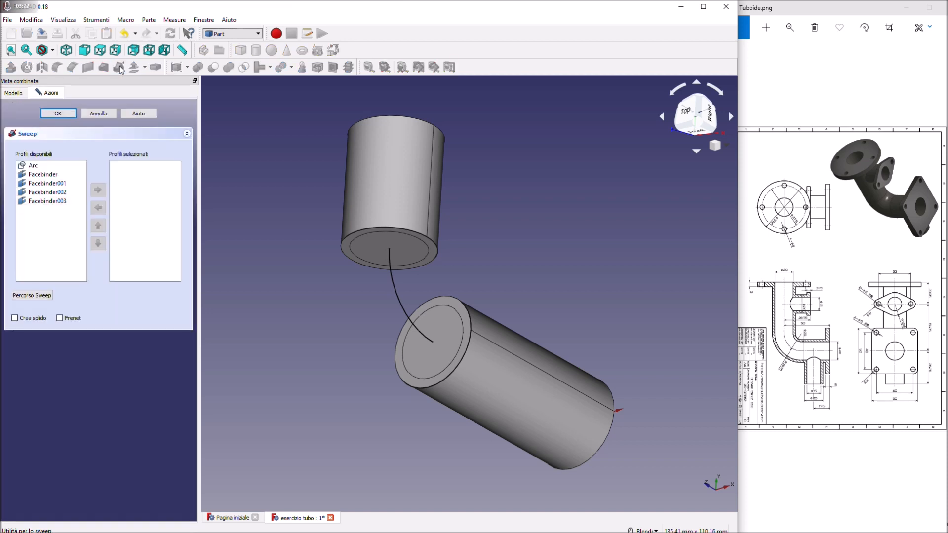
click(48, 193)
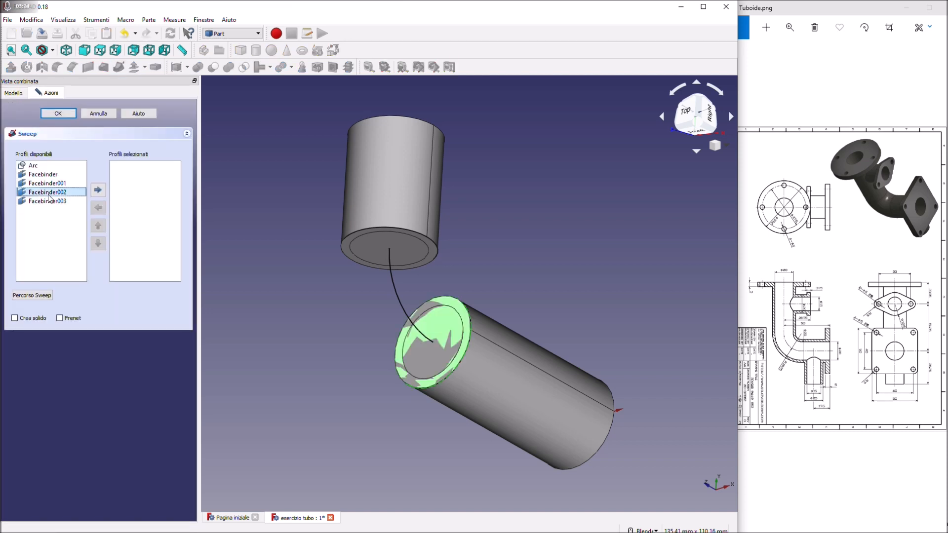
click(98, 190)
click(46, 194)
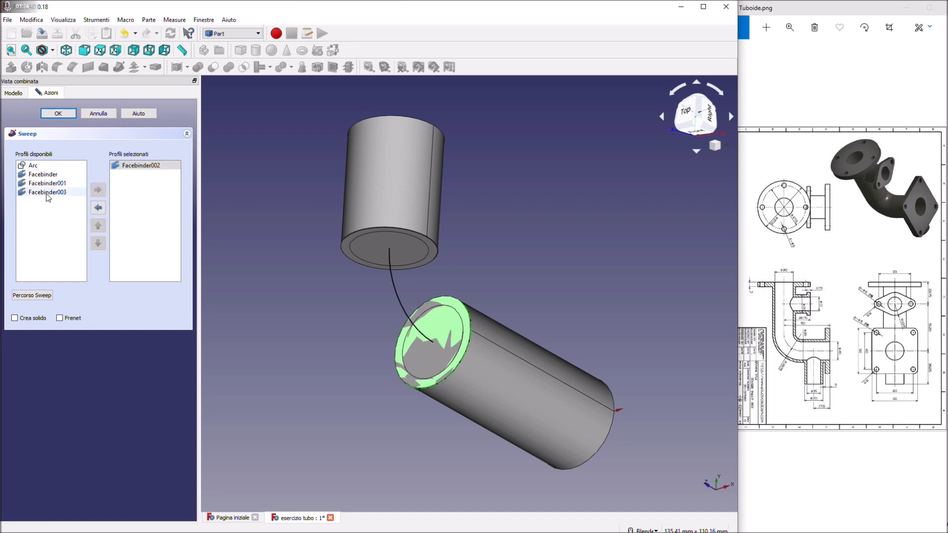
click(97, 190)
click(16, 319)
click(40, 296)
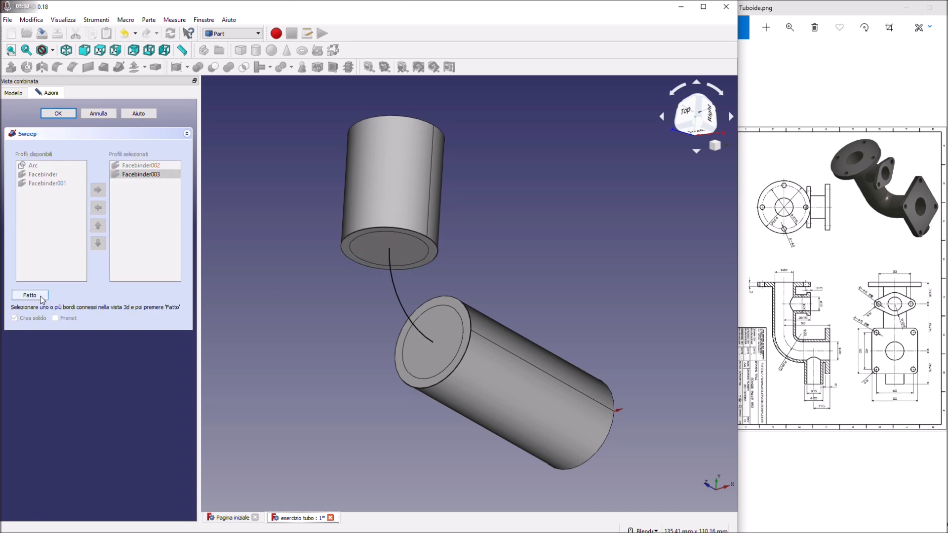
click(395, 292)
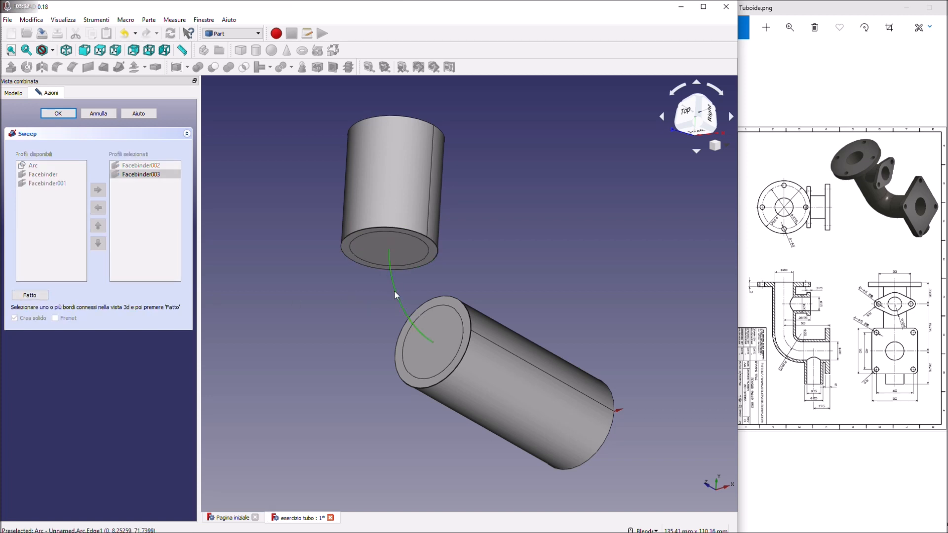
click(34, 295)
click(69, 115)
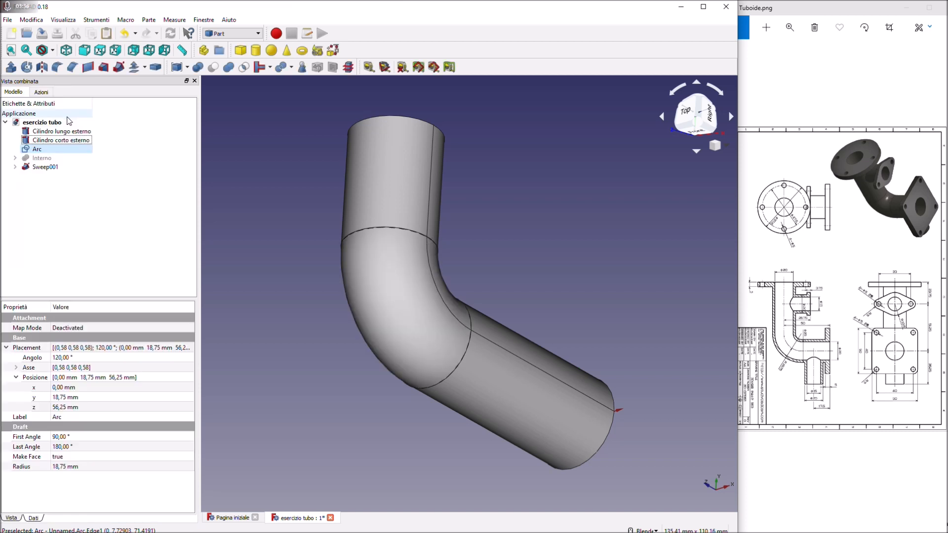
Step: Fuse the outer bend sweep, the outer short cylinder and the outer long cylinder into one solid
click(51, 169)
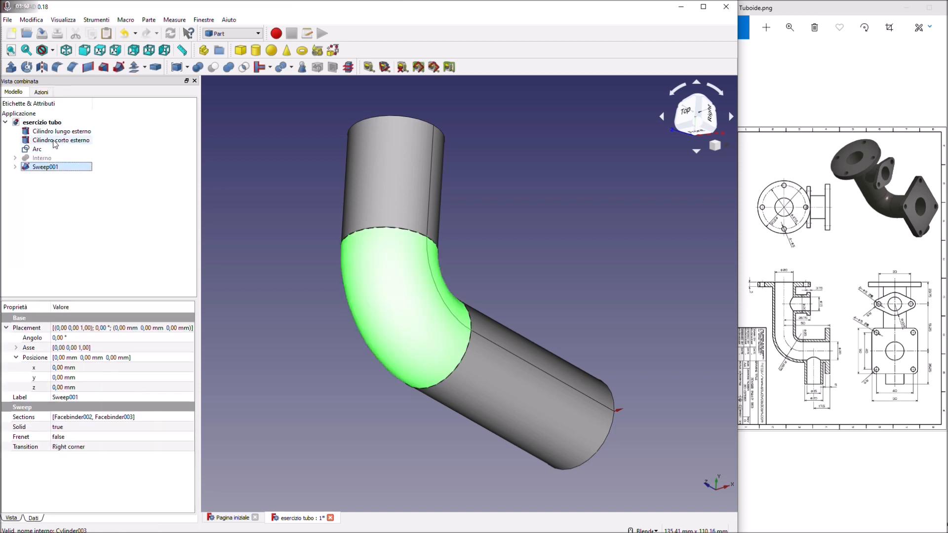
ctrl+click(55, 140)
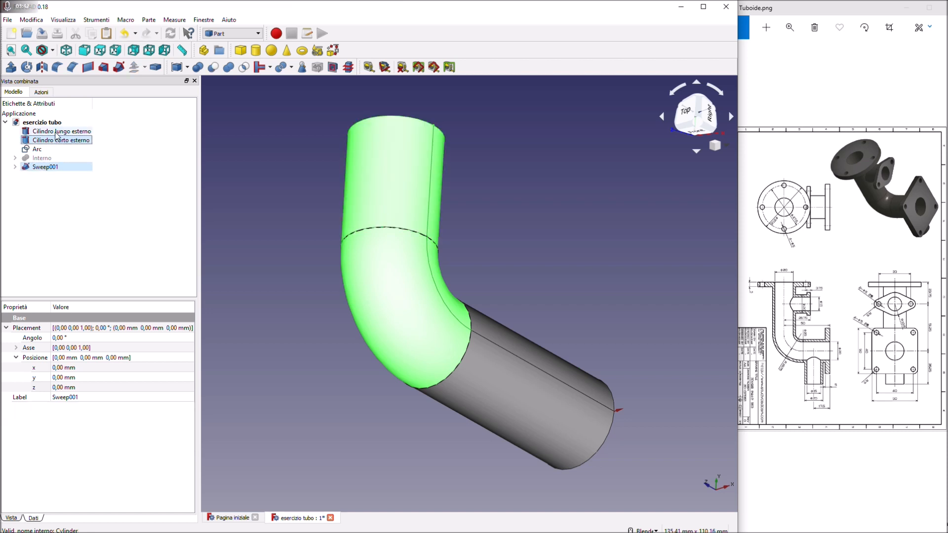
ctrl+click(58, 131)
click(227, 69)
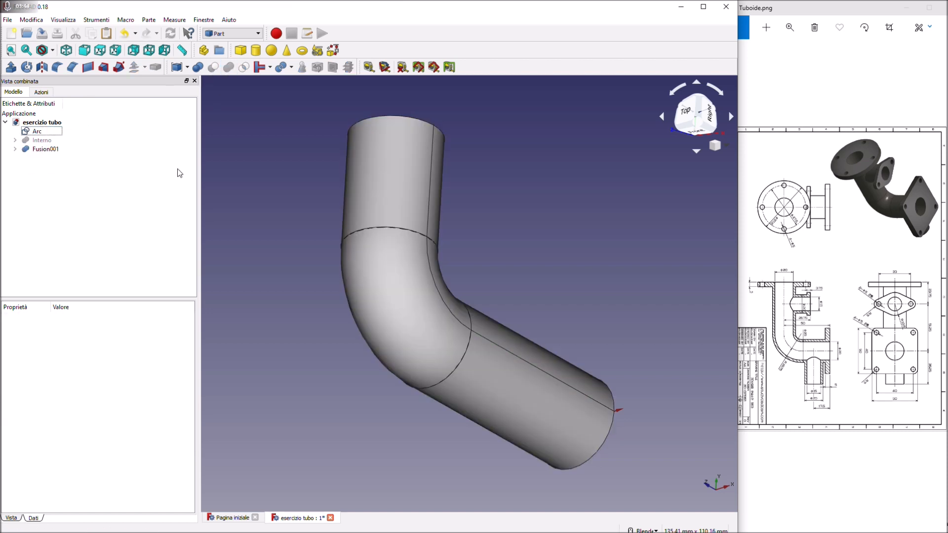
Step: Rename the fused outer pipe as Esterno
click(50, 154)
click(55, 151)
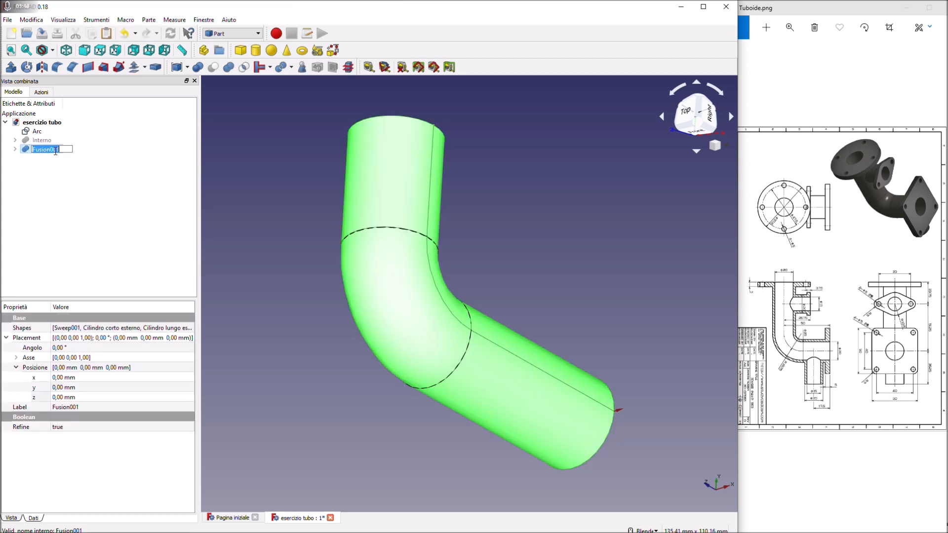
text(Esterno)
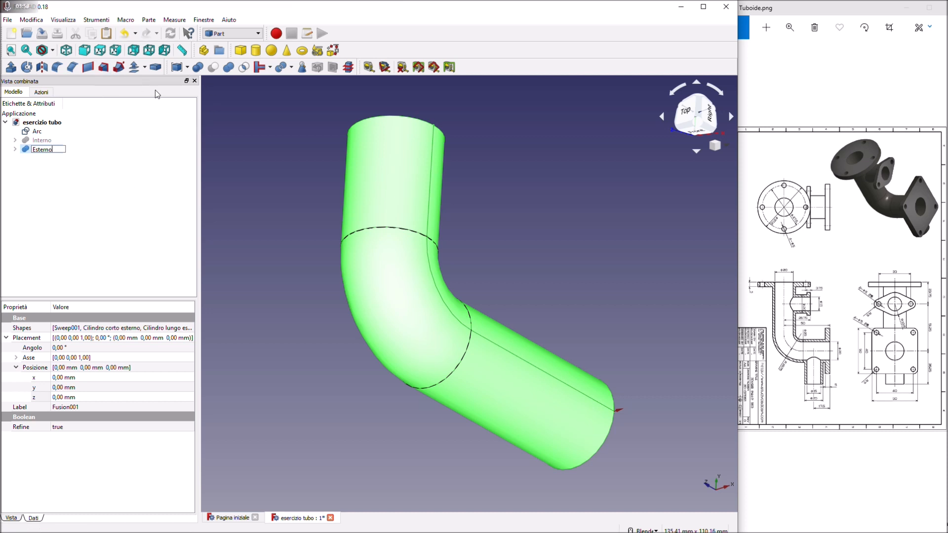
click(128, 161)
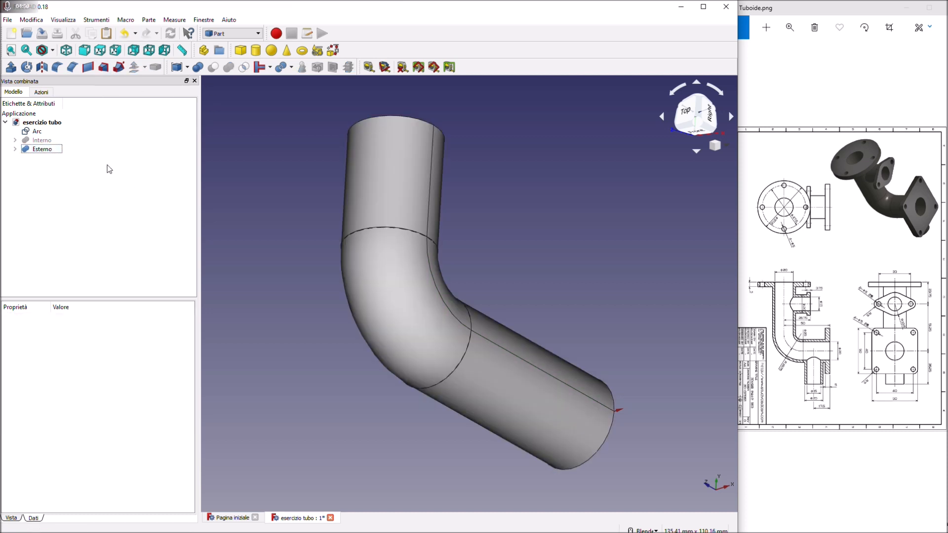
Step: Delete the Arc sweep path from the model, accepting the removal despite its linked sweeps
click(35, 134)
key(Delete)
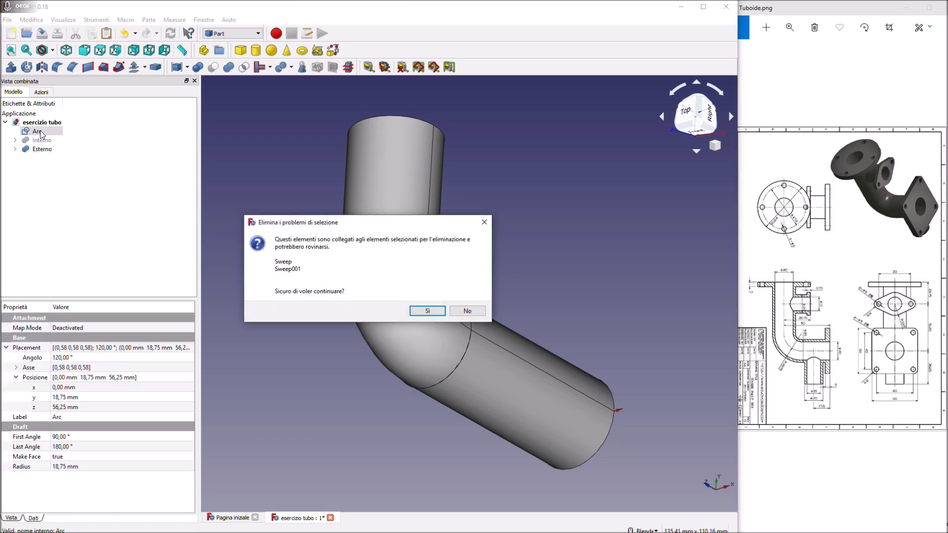
click(428, 312)
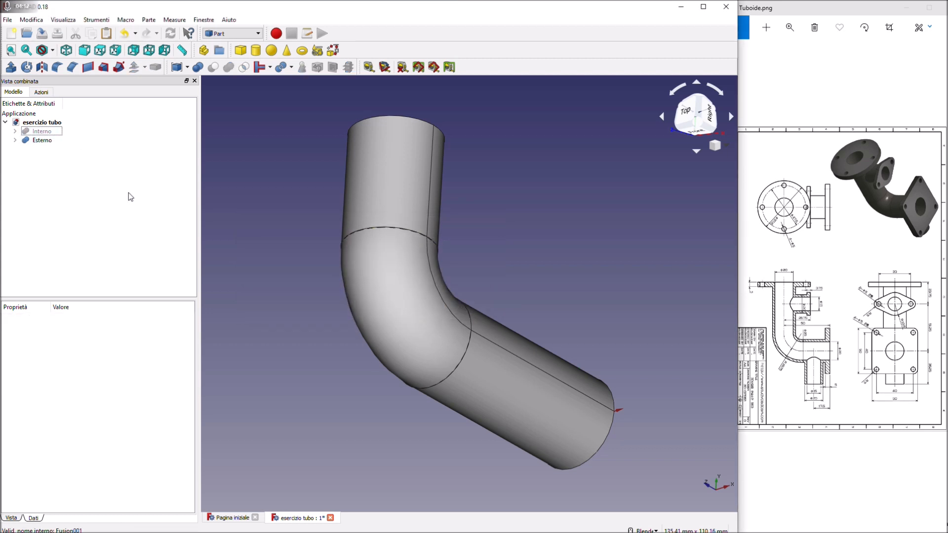
Step: Add a new Part cylinder for the side branch with a radius of 7,5 mm and a height of 40 mm
middle_drag(288, 220, 514, 148)
middle_drag(522, 211, 538, 180)
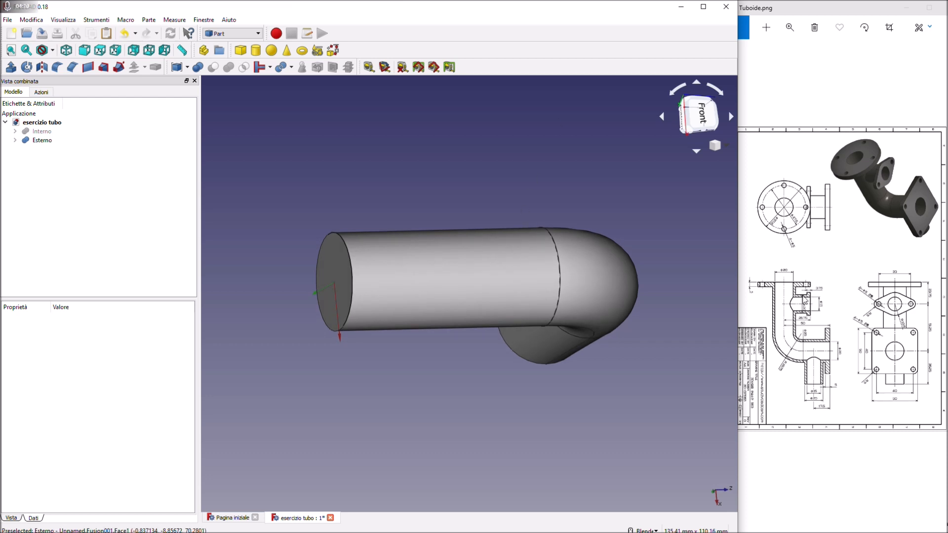
middle_drag(481, 408, 499, 356)
middle_drag(420, 223, 376, 145)
key(3)
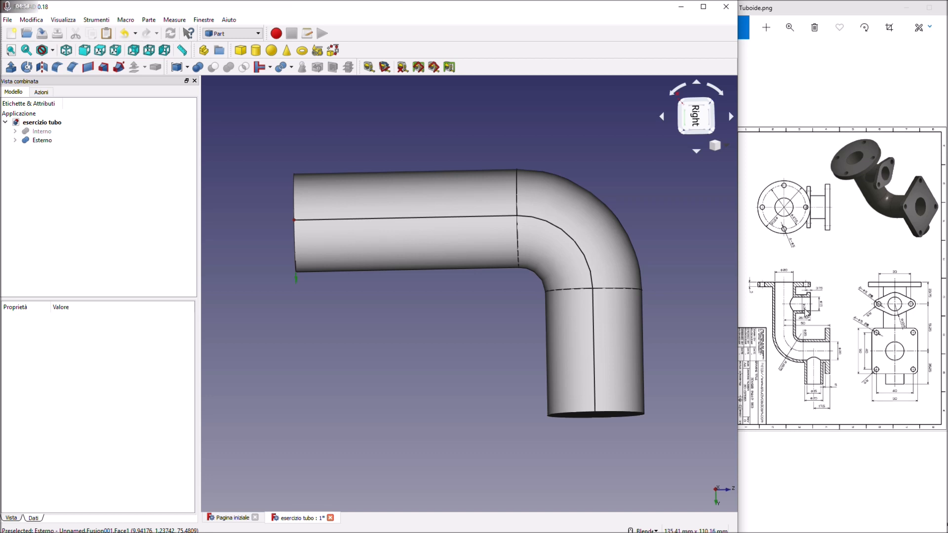
middle_drag(535, 330, 473, 218)
click(705, 109)
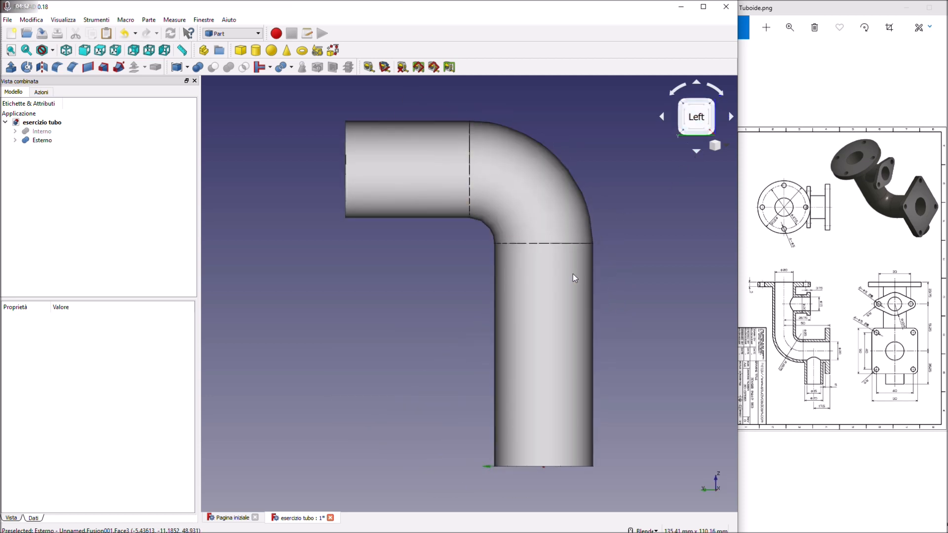
click(256, 51)
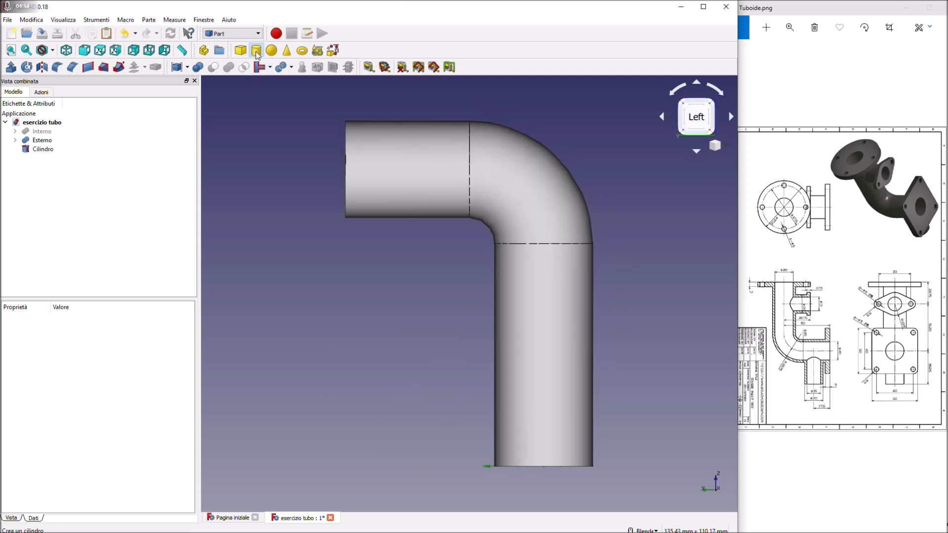
click(44, 151)
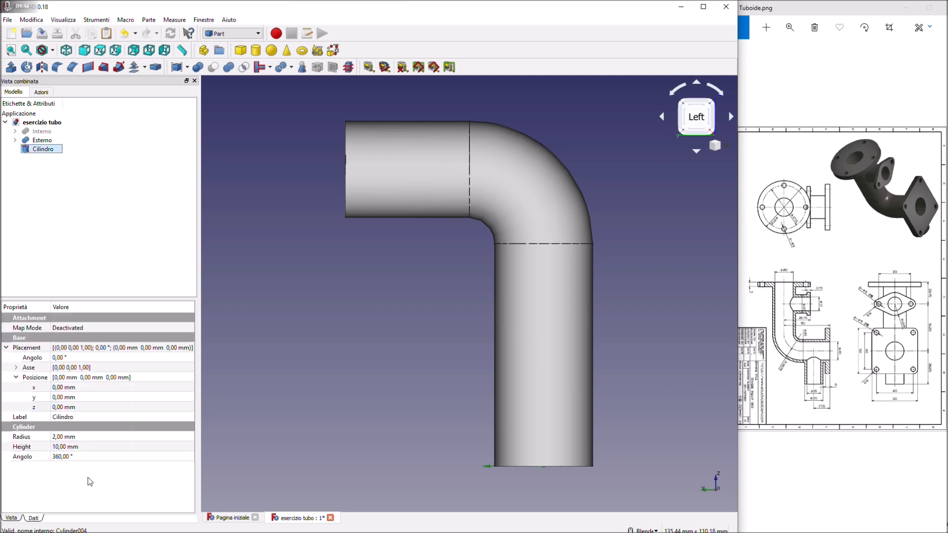
click(63, 437)
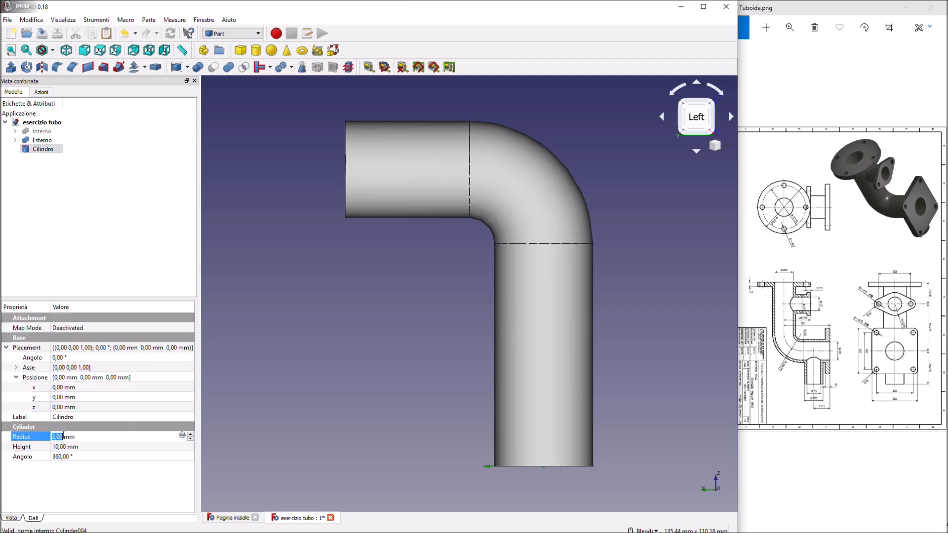
text(7,5)
click(79, 447)
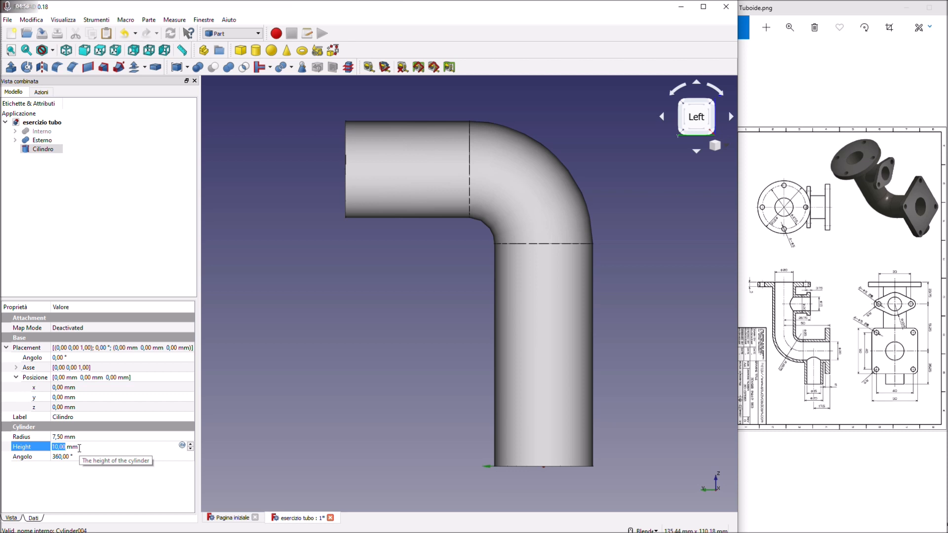
text(40)
key(Return)
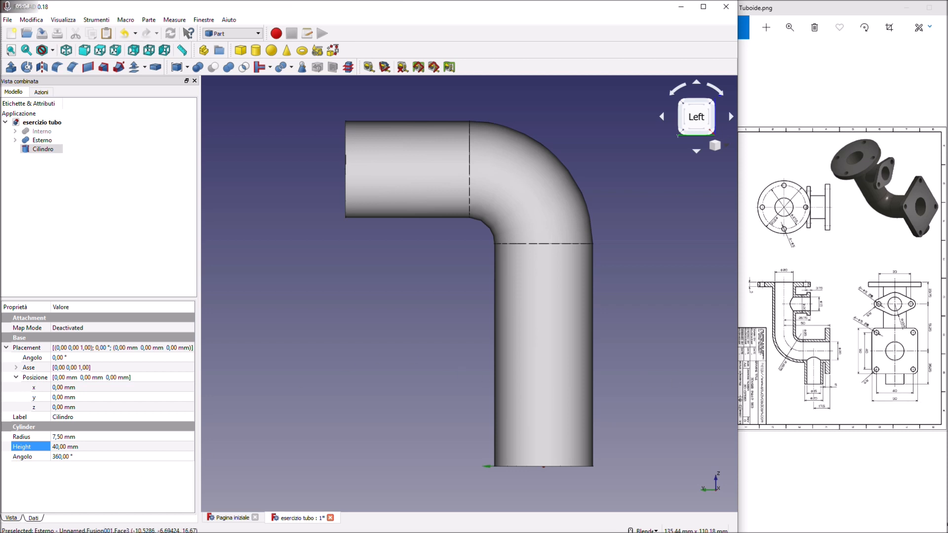
Step: Rotate the branch cylinder 90° about the X axis by setting its axis to x 1, y 0, z 0
click(61, 357)
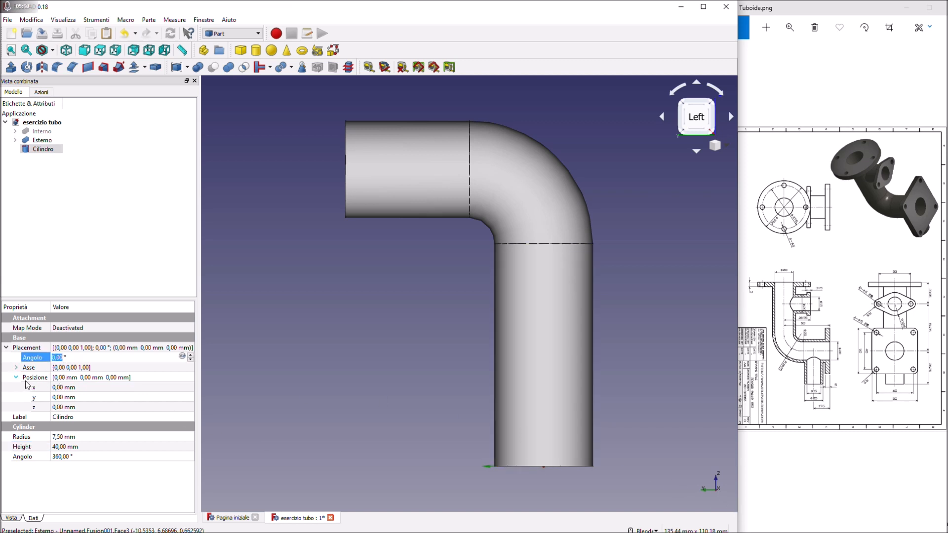
click(17, 368)
click(59, 397)
scroll(60, 397, down, 1)
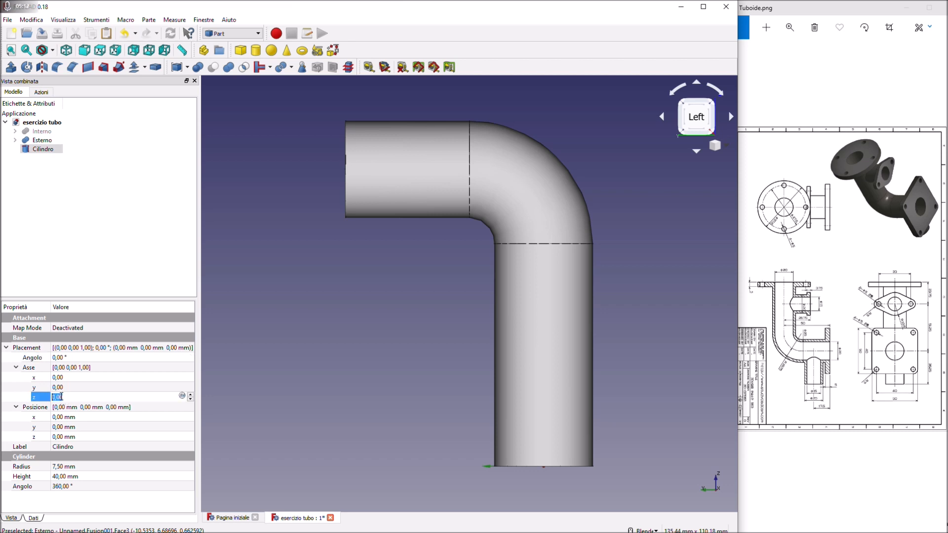
click(60, 378)
scroll(62, 377, up, 1)
click(74, 358)
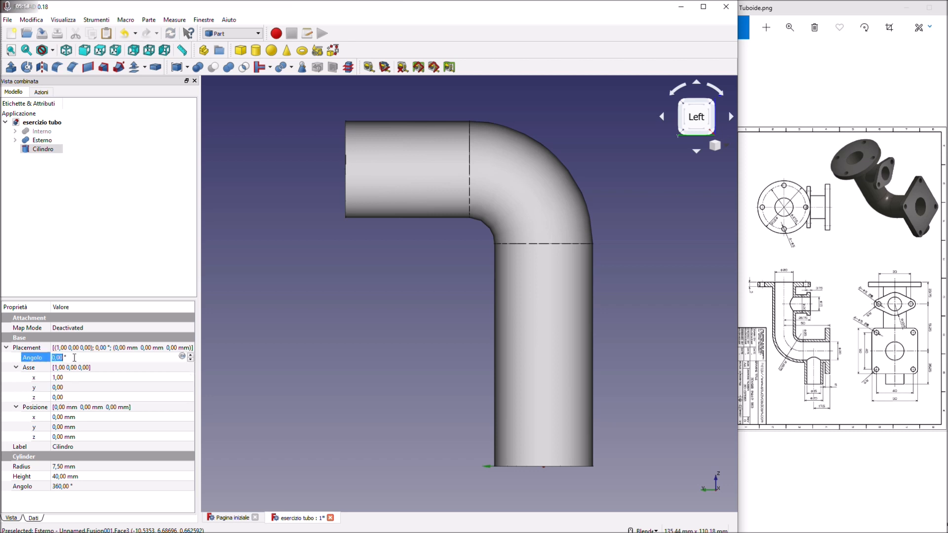
text(90)
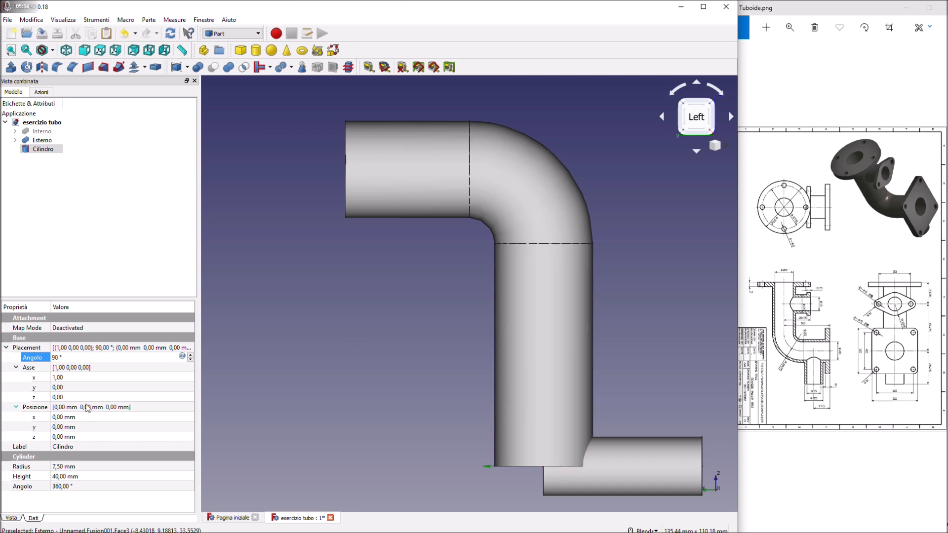
Step: Position the branch cylinder at y 28,75 mm and z 23,75 mm
click(61, 426)
text(28)
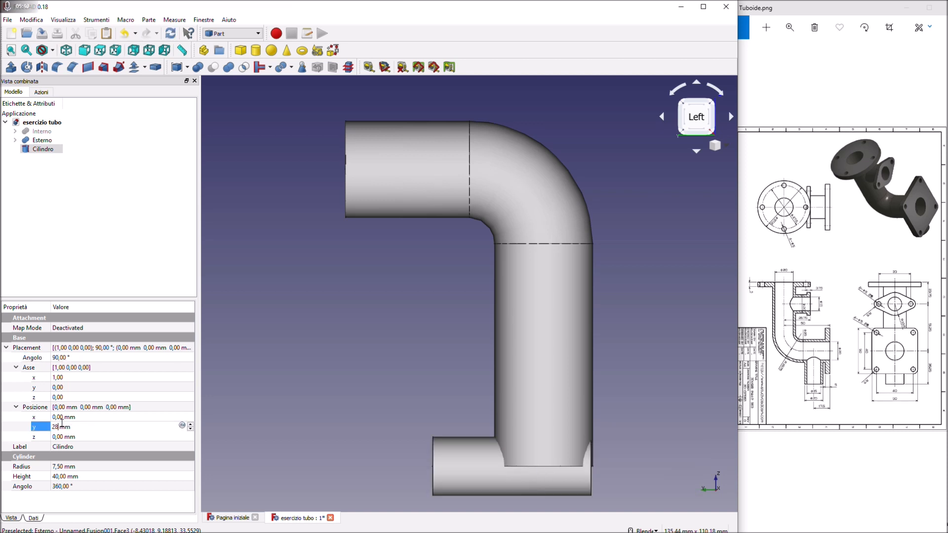
text(,75)
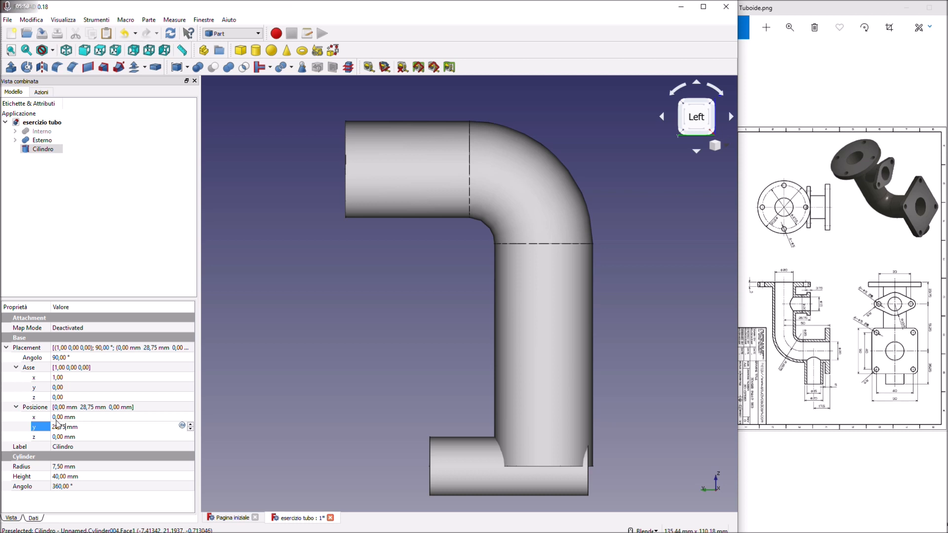
click(60, 436)
click(60, 437)
text(2)
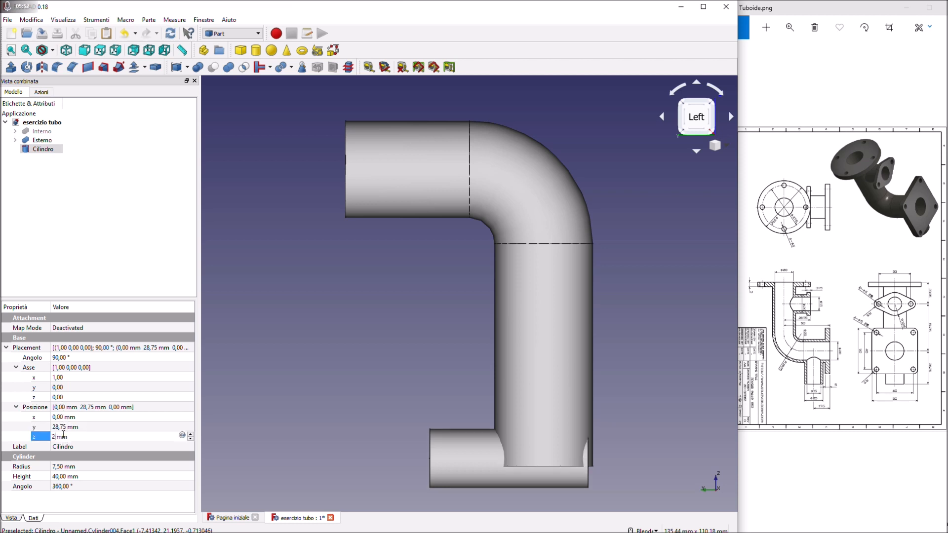
text(3)
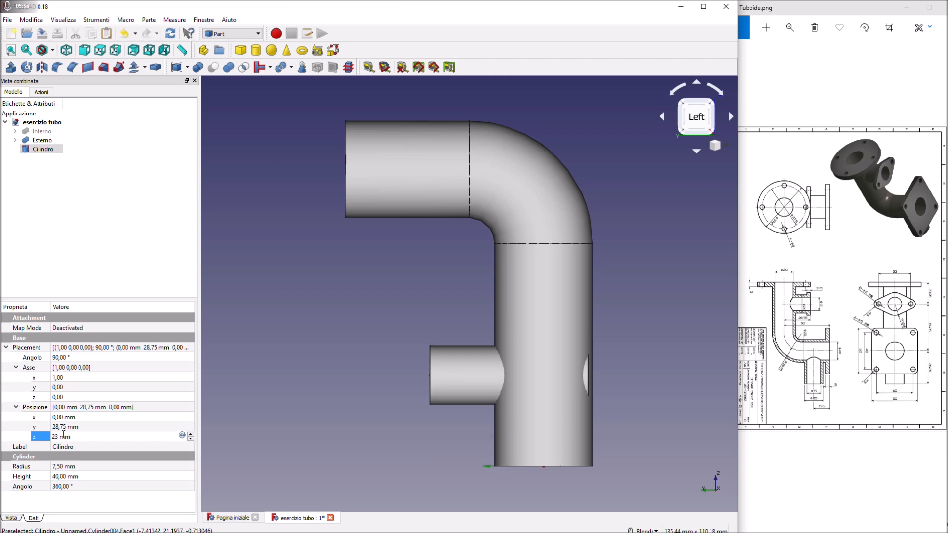
text(,75)
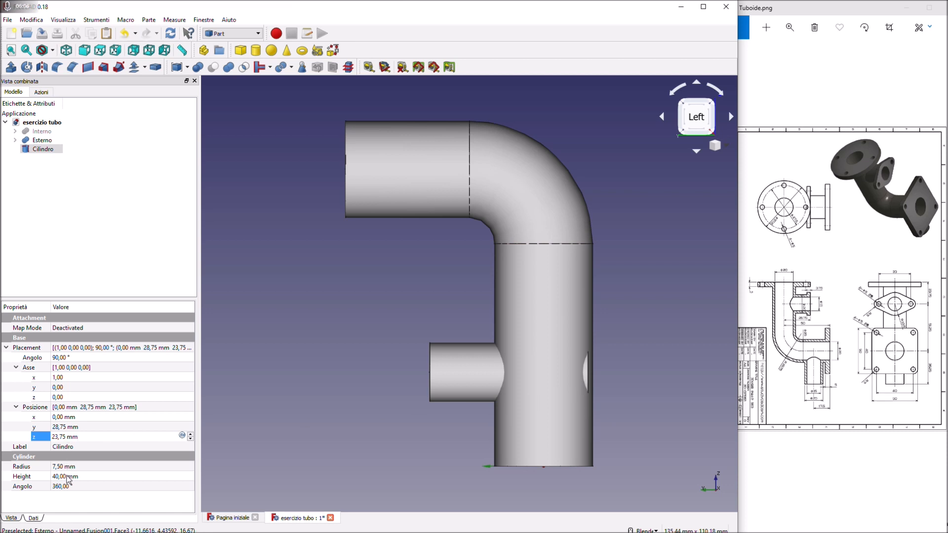
Step: Shorten the branch cylinder to a height of 26 mm so it ends inside the long pipe
click(67, 476)
scroll(67, 476, down, 2)
scroll(67, 477, down, 1)
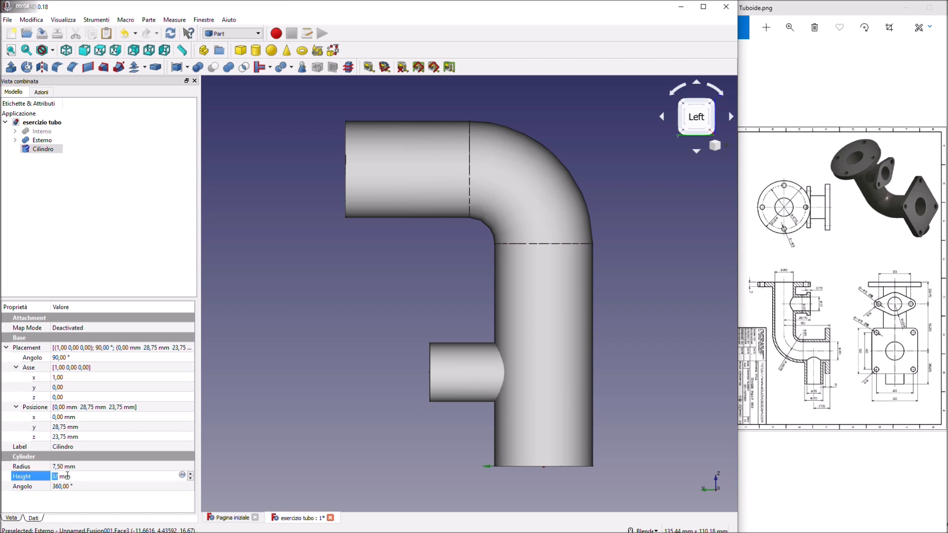
scroll(67, 476, down, 2)
scroll(67, 476, up, 1)
middle_drag(404, 467, 445, 380)
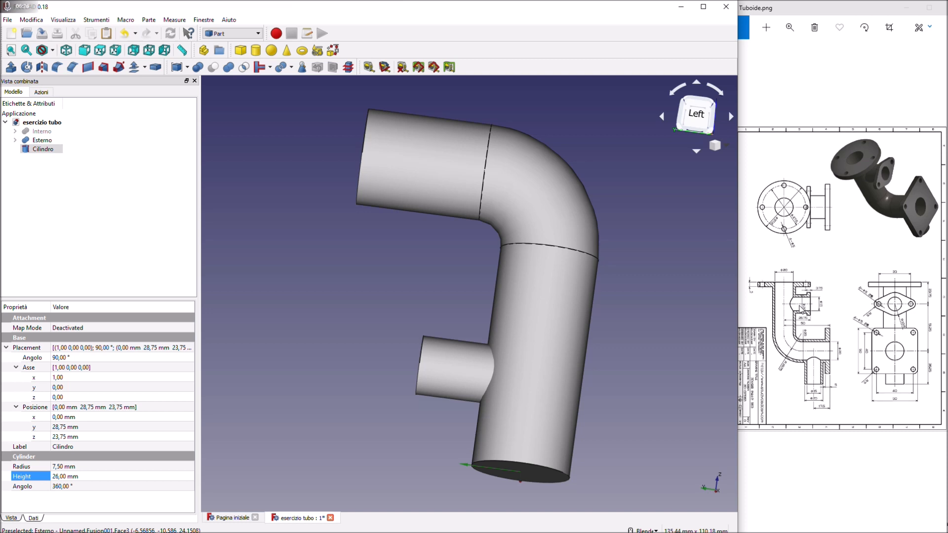
Step: Duplicate the side branch cylinder by copying it and pasting the copy into the document
click(445, 371)
right_click(445, 369)
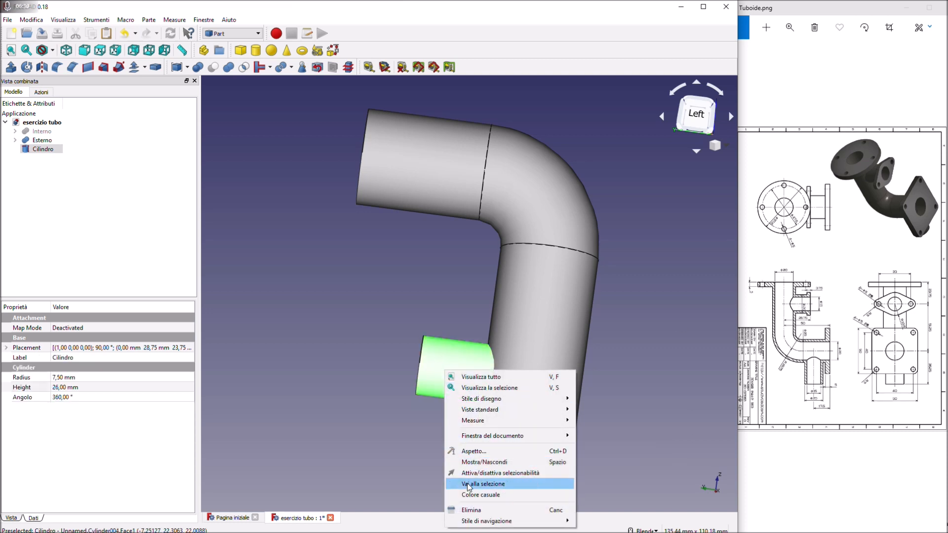
right_click(48, 149)
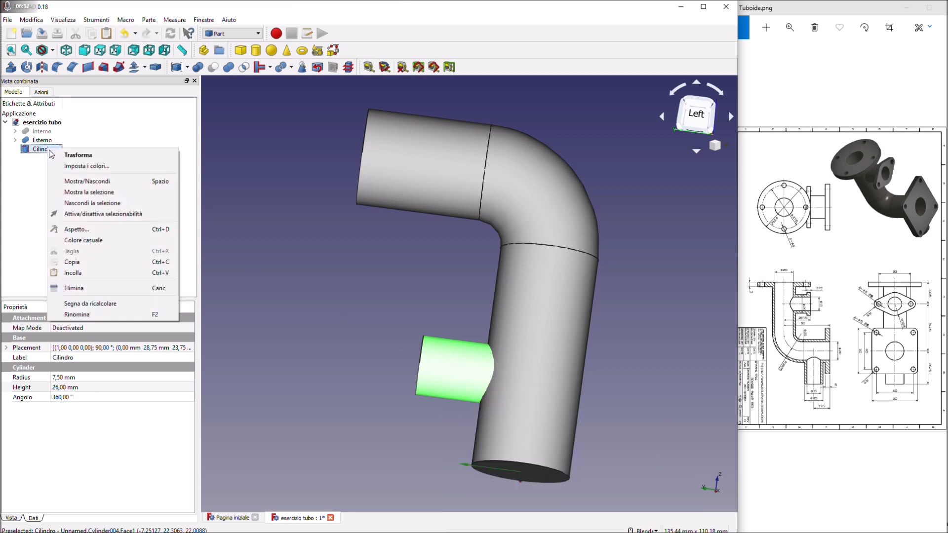
click(75, 264)
right_click(42, 149)
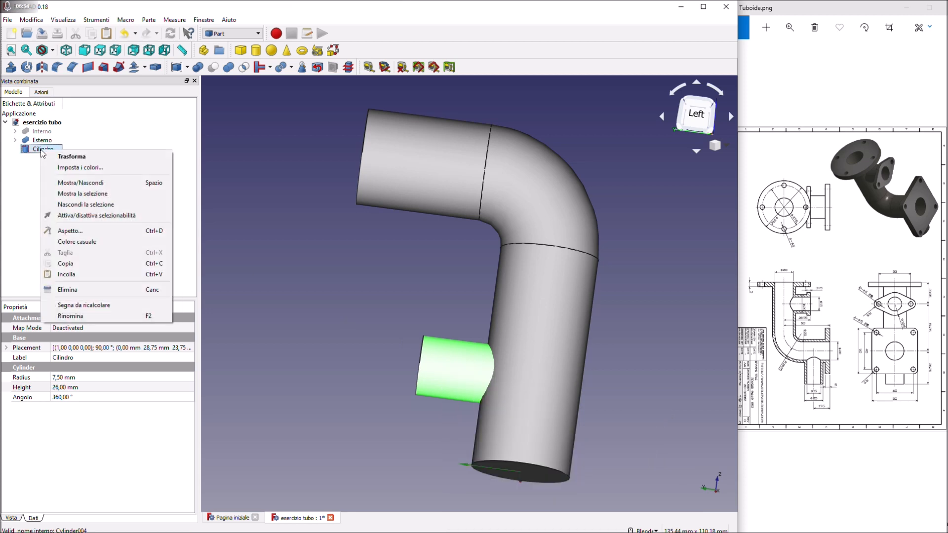
click(74, 274)
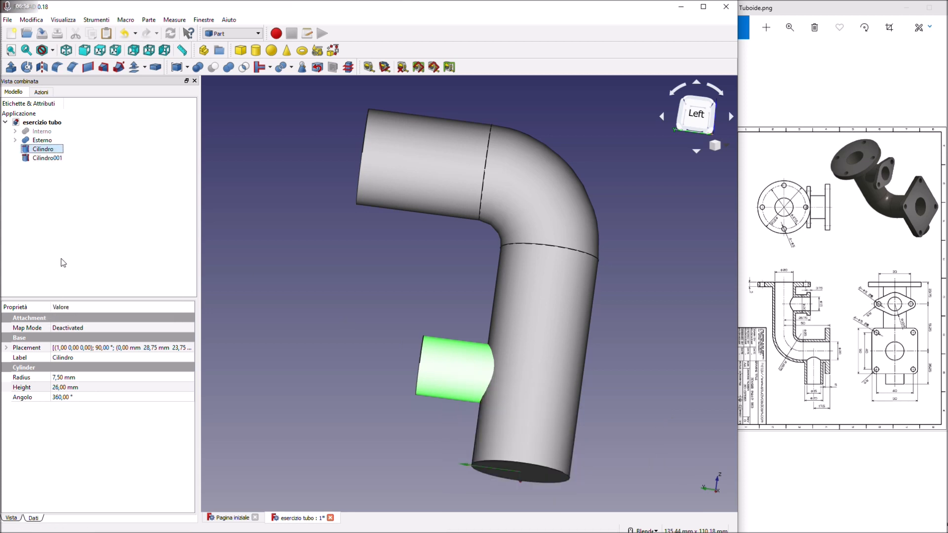
Step: Rename the original branch cylinder as Foro and its copy as Esterno
click(45, 150)
text(Foro)
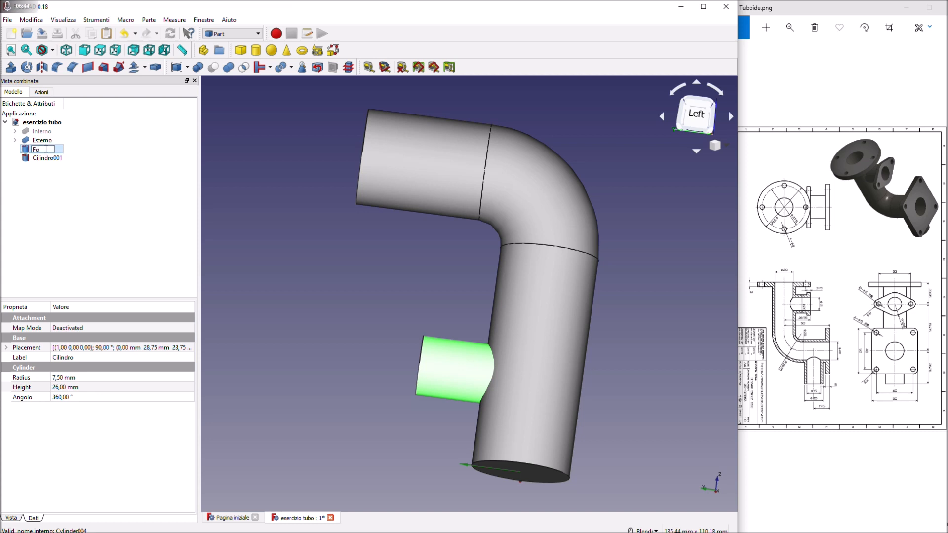
click(82, 208)
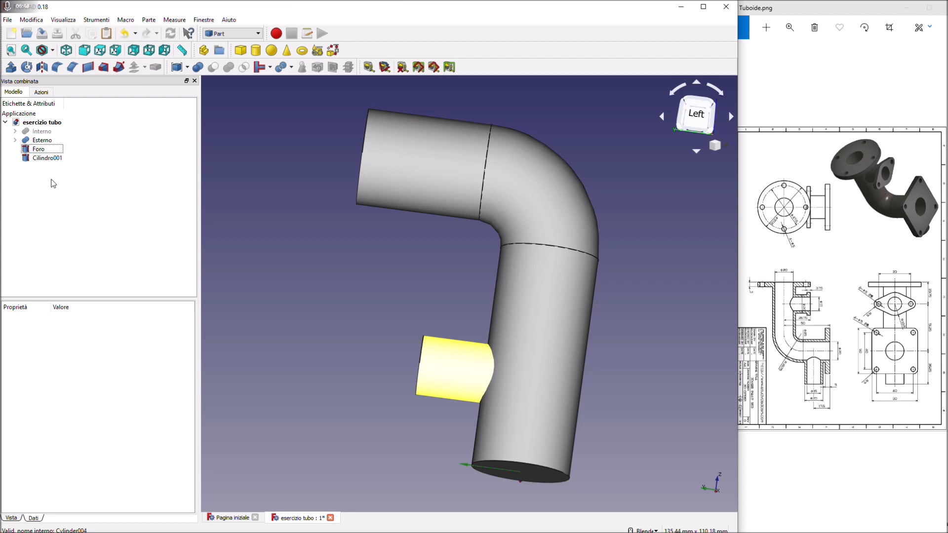
click(51, 158)
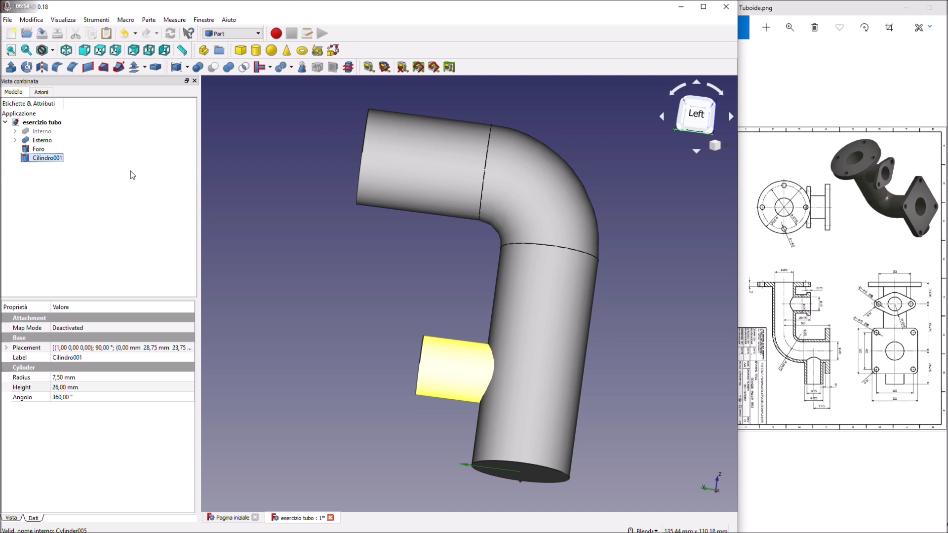
click(52, 159)
text(Esterno)
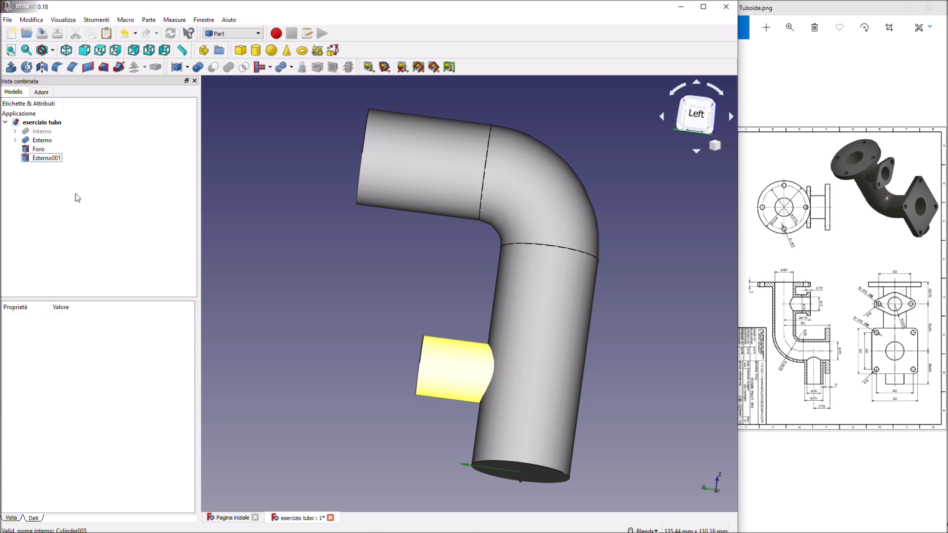
click(55, 159)
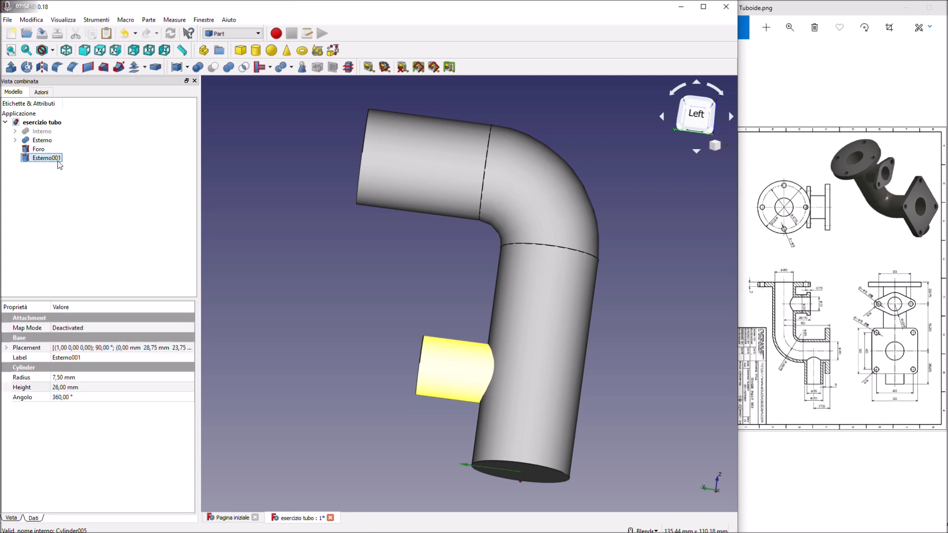
click(55, 158)
drag(52, 159, 83, 159)
click(71, 191)
click(45, 158)
click(58, 159)
click(68, 159)
key(Return)
click(77, 176)
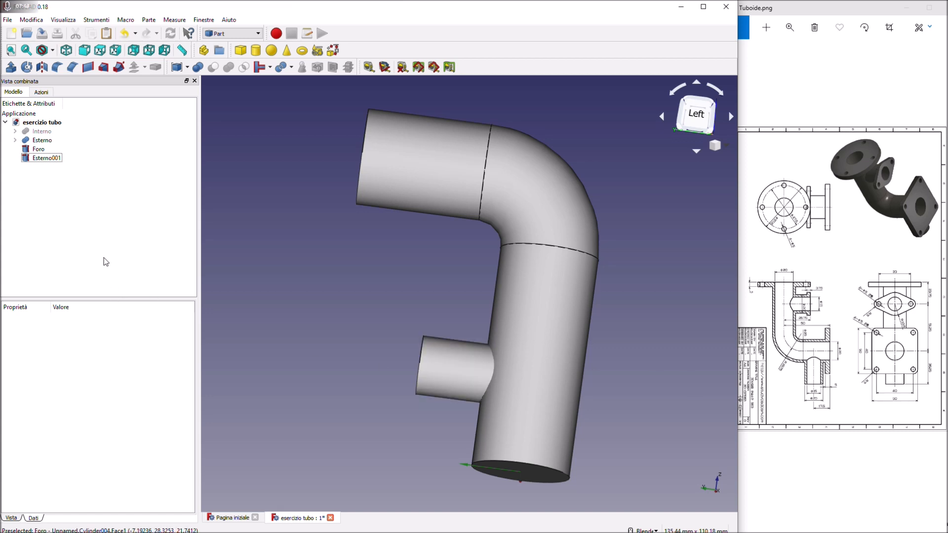
Step: Set the radius of the copied branch cylinder Esterno001 to 10 mm
click(84, 365)
middle_drag(337, 301, 363, 299)
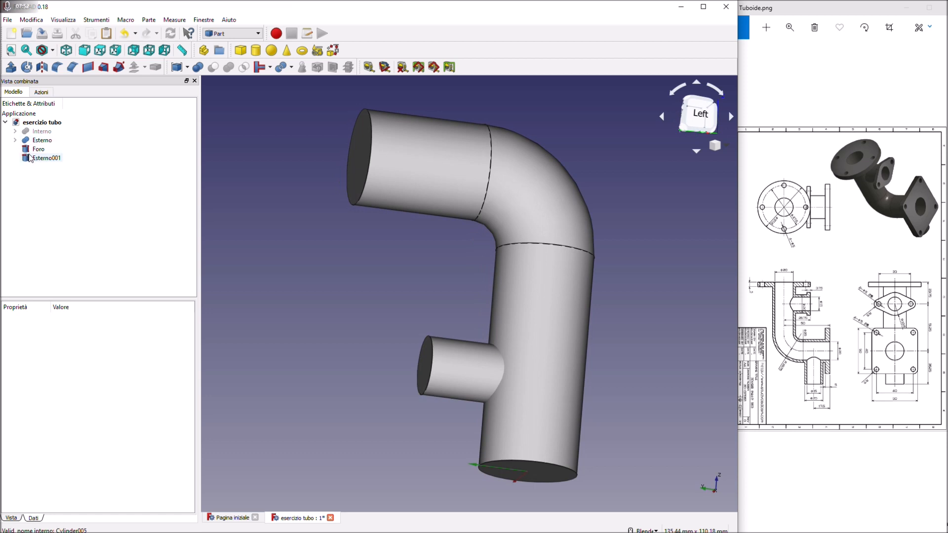
click(45, 158)
click(60, 378)
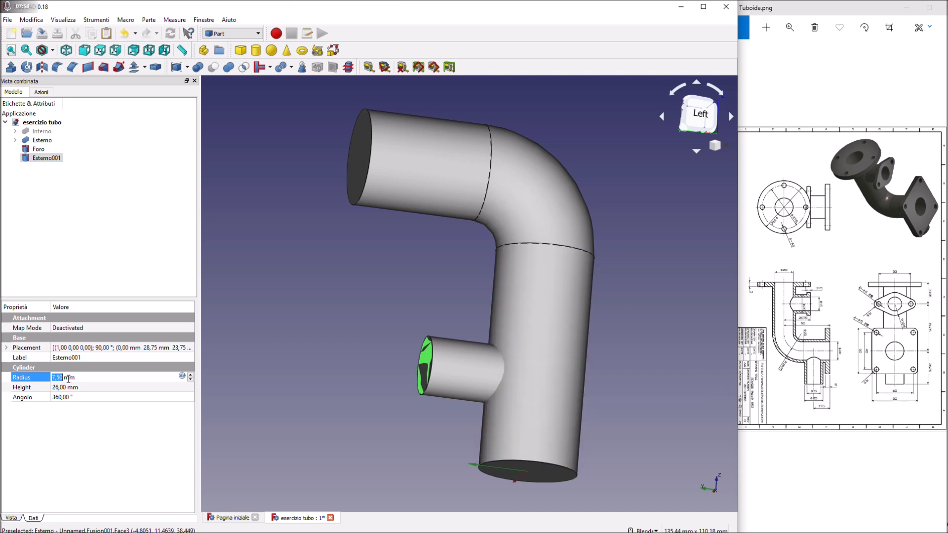
text(10)
key(Return)
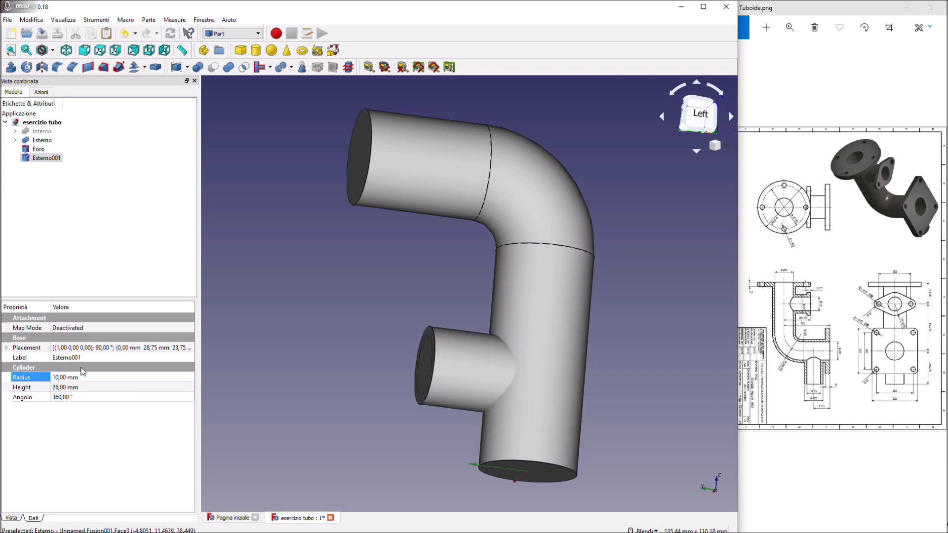
Step: Fuse the branch cylinder Esterno001 with the outer pipe body Esterno
click(54, 159)
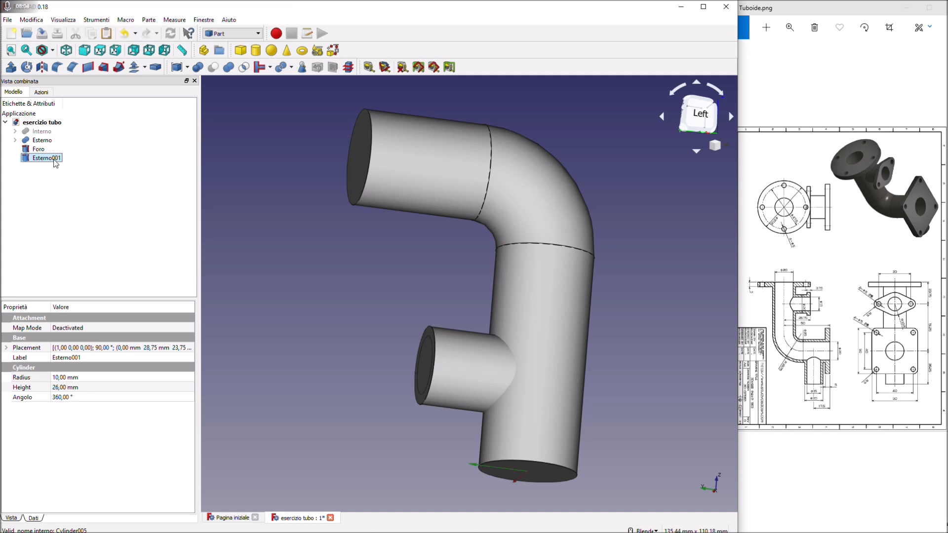
ctrl+click(42, 141)
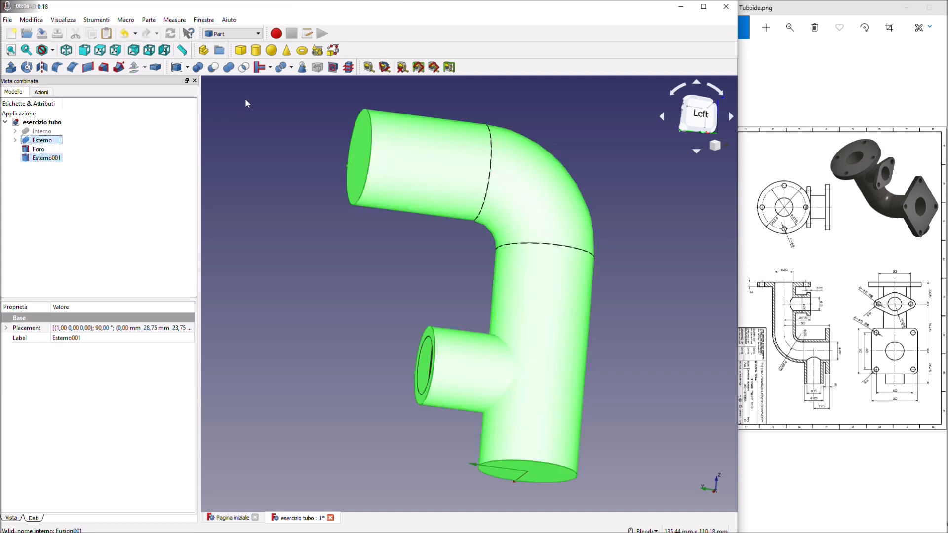
click(228, 67)
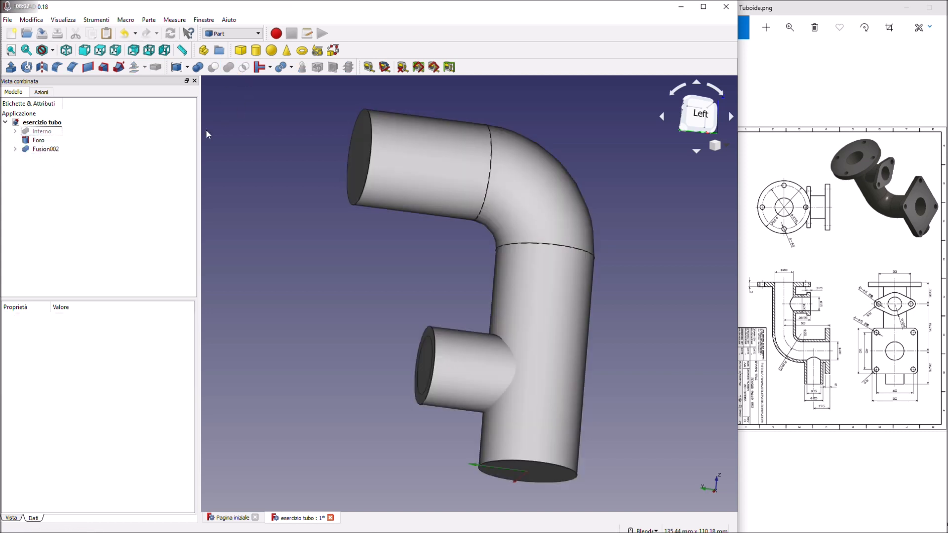
Step: Rename the fused outer pipe and branch as Esterno002
click(50, 149)
click(56, 149)
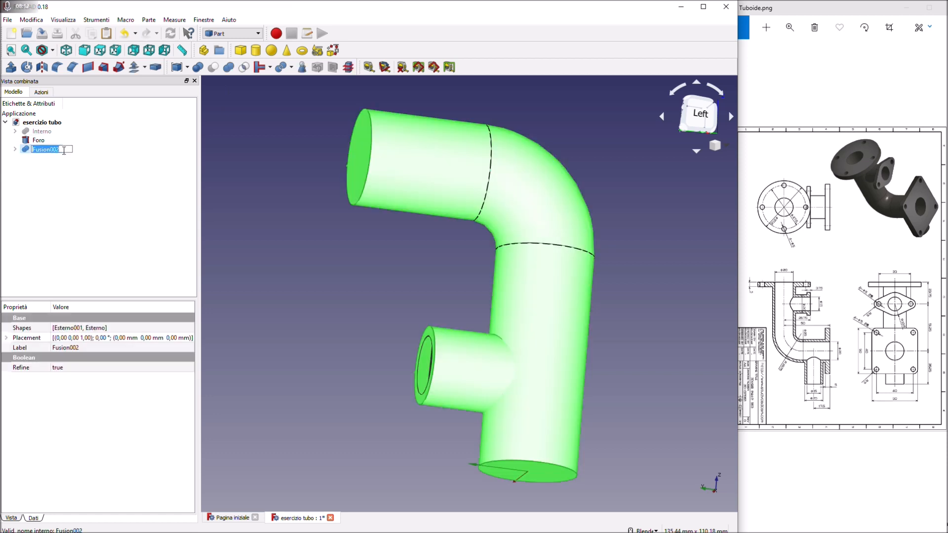
text(Esterno002)
key(Return)
click(98, 200)
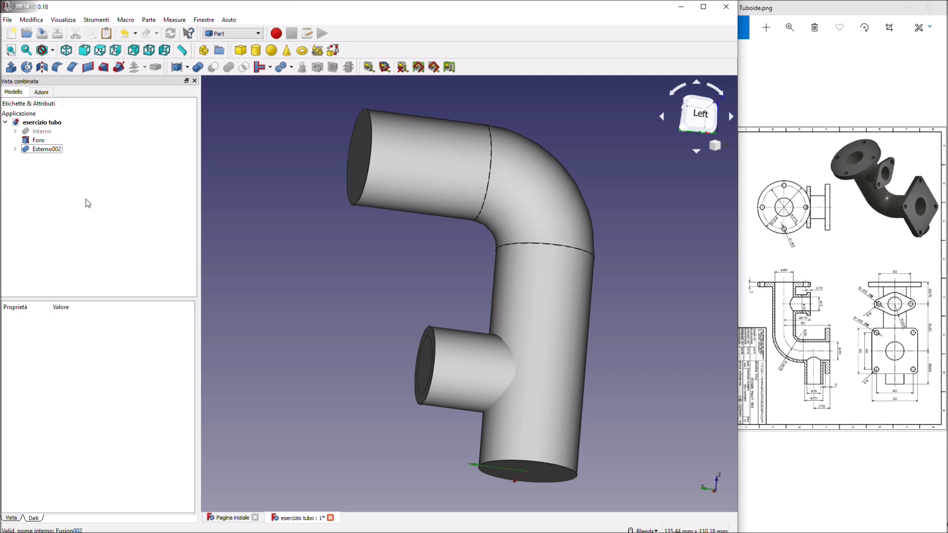
Step: Rename the inner branch cylinder Foro as Foro Verticale
mouse_move(398, 275)
middle_down()
mouse_move(462, 291)
mouse_move(395, 276)
middle_up()
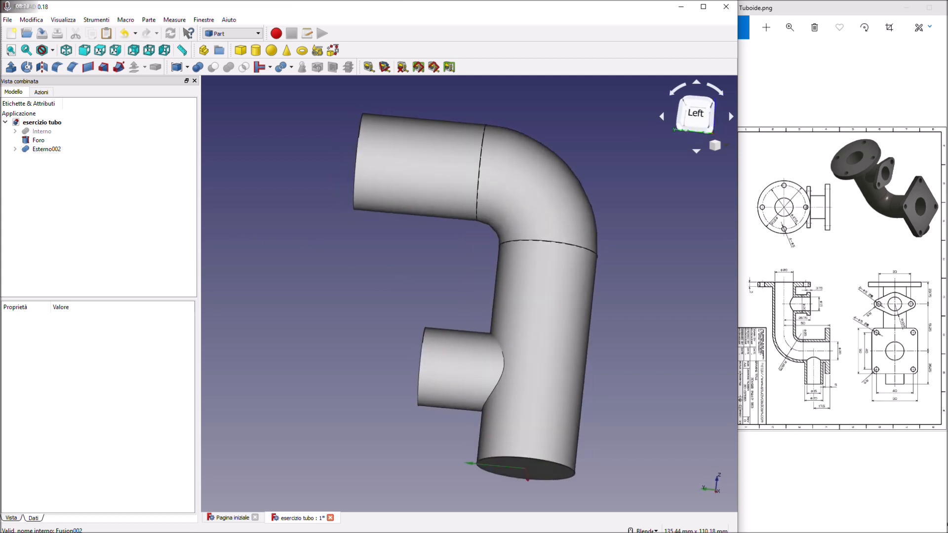
click(43, 141)
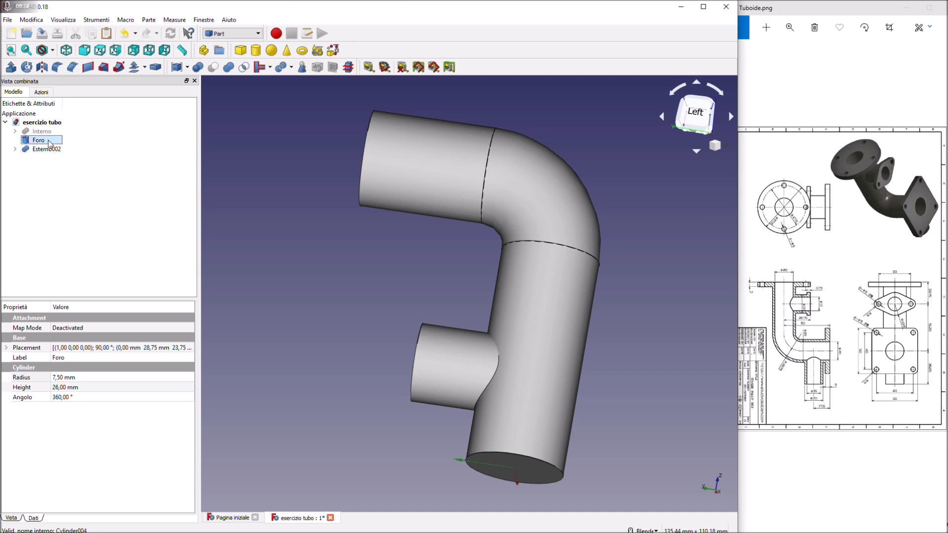
click(49, 141)
click(49, 141)
text(Verticale)
key(Return)
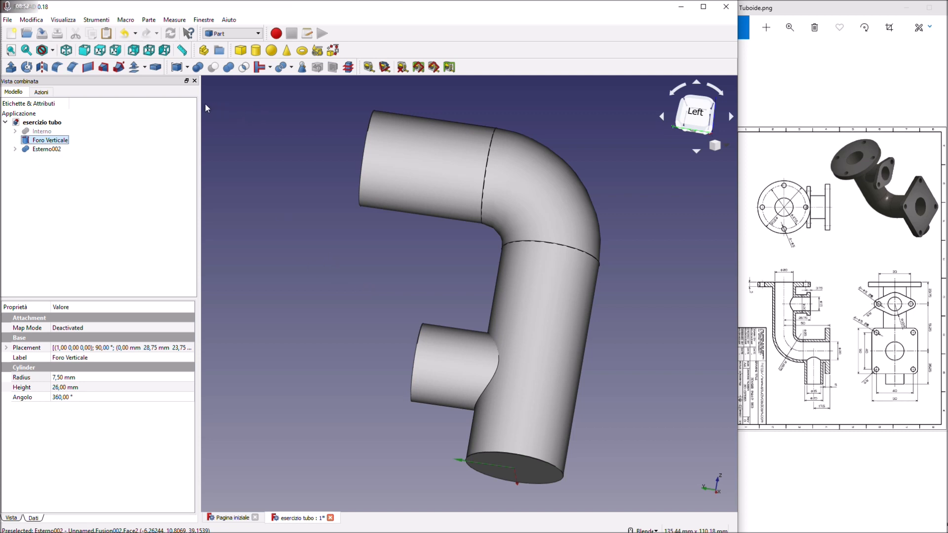
Step: Add a new Part cylinder for the second branch with a radius of 10 mm and a height of 36,25 mm
click(257, 50)
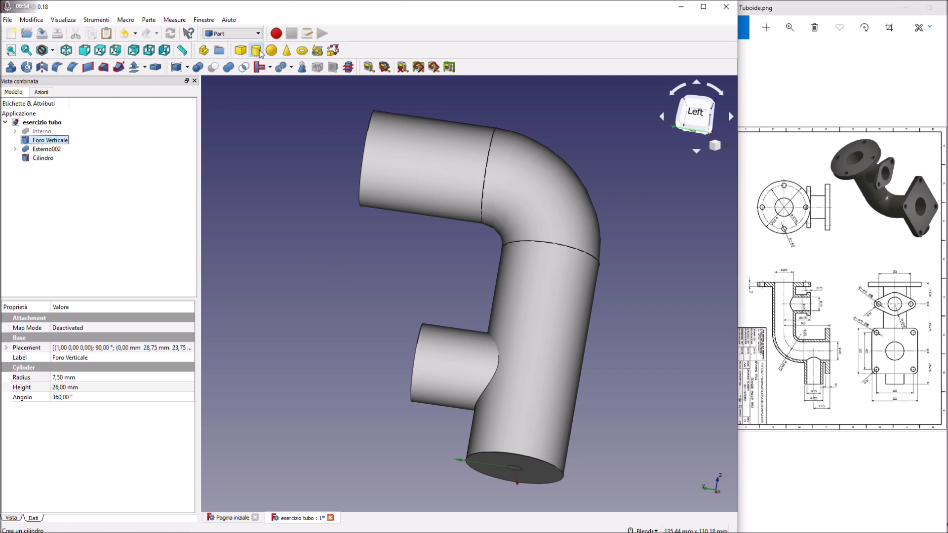
click(52, 158)
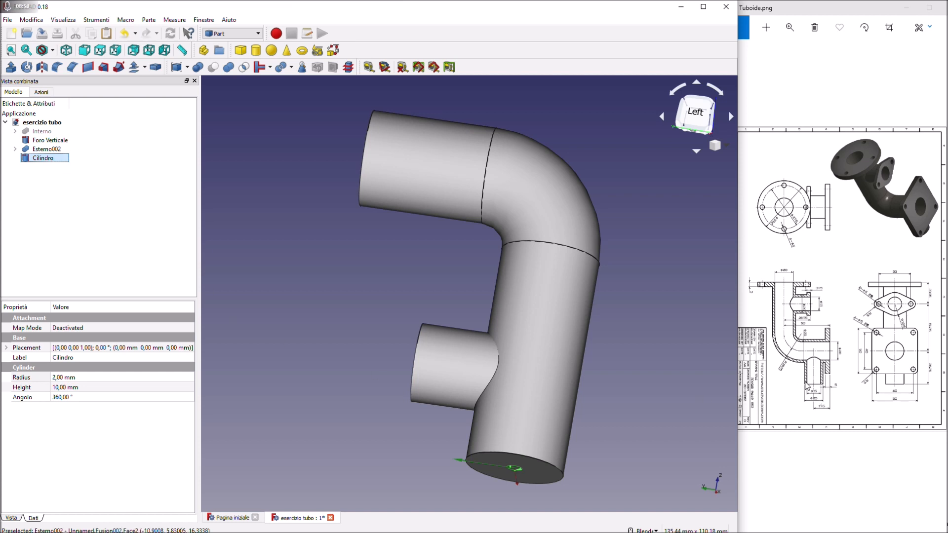
click(59, 377)
text(10)
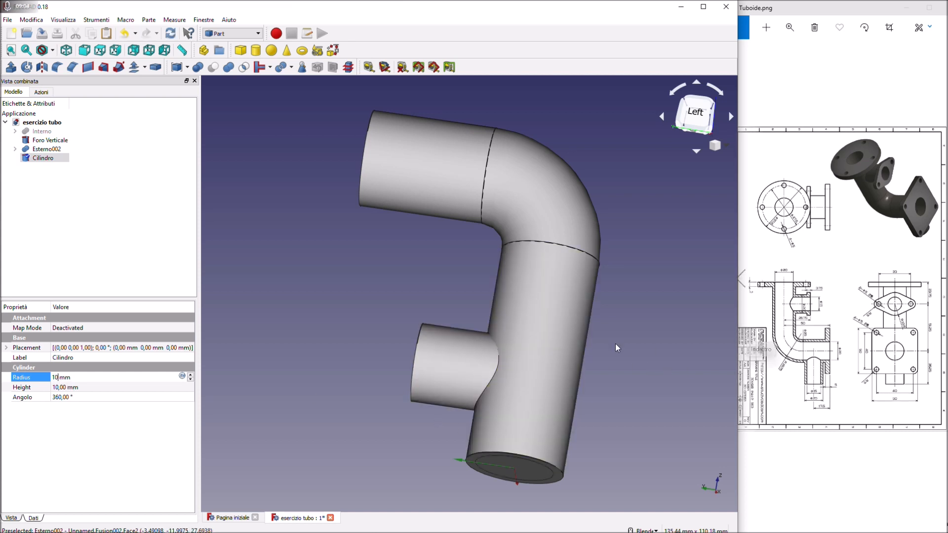
click(88, 258)
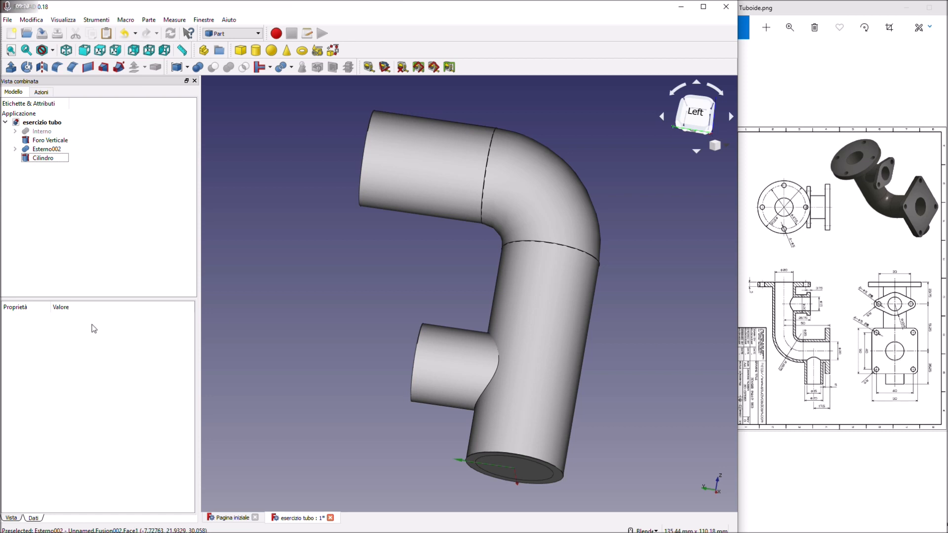
click(47, 159)
click(70, 388)
text(36)
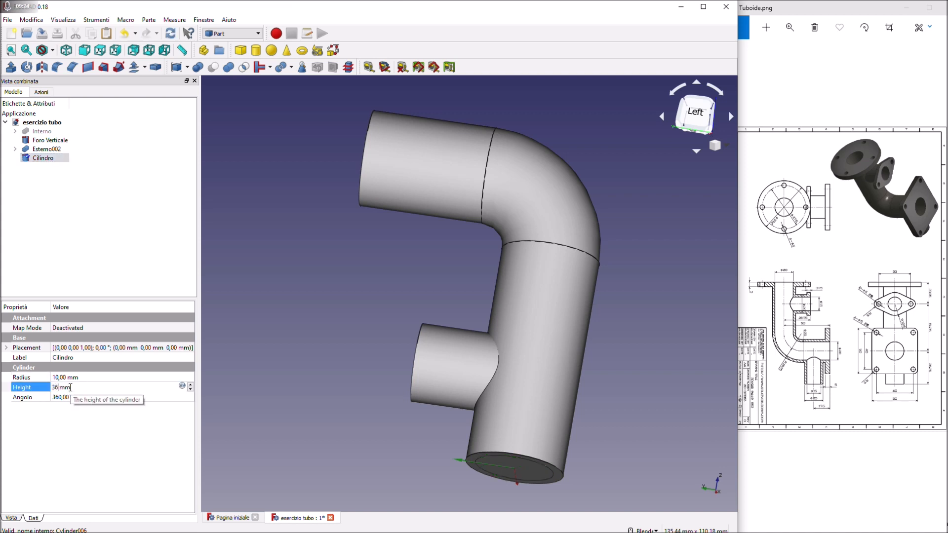
text(,25)
key(Return)
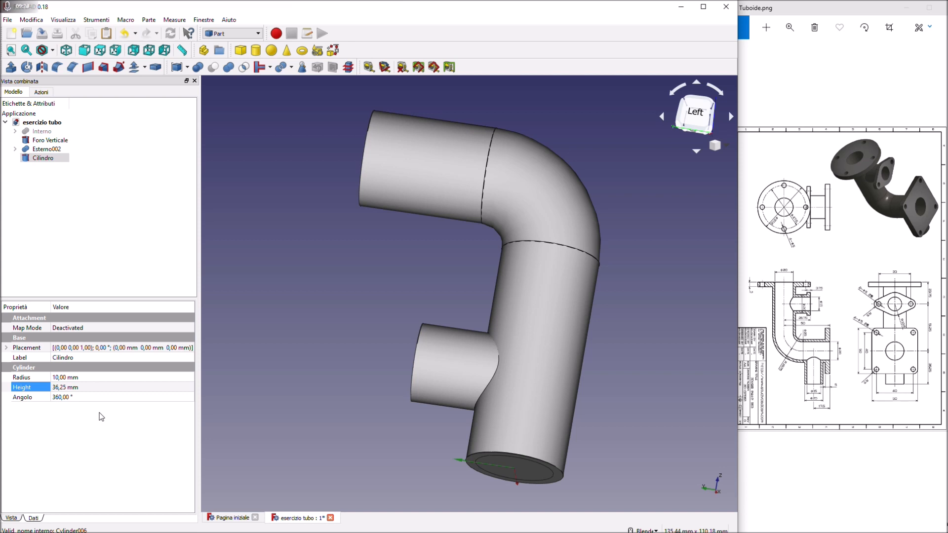
Step: Position the new cylinder at y 25,5 mm and z 75 mm
click(7, 348)
click(16, 378)
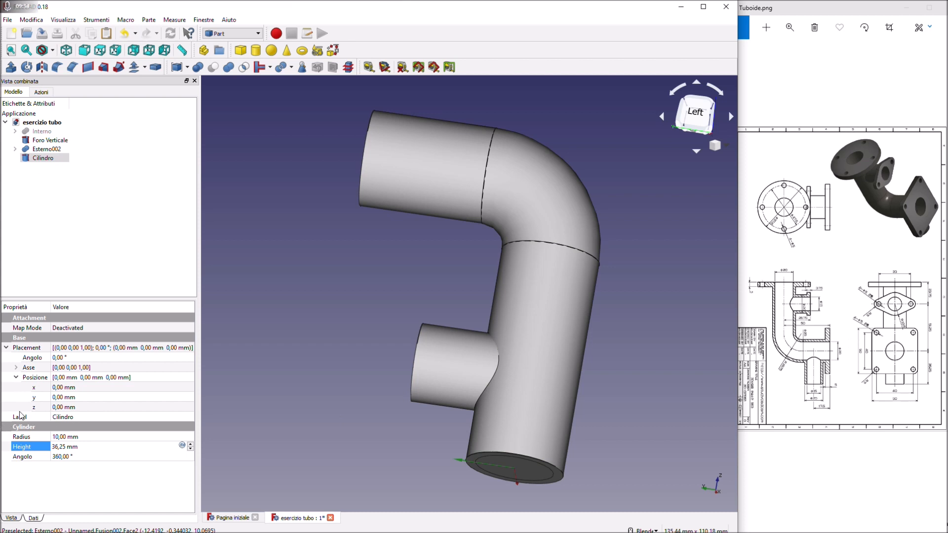
click(54, 407)
text(75)
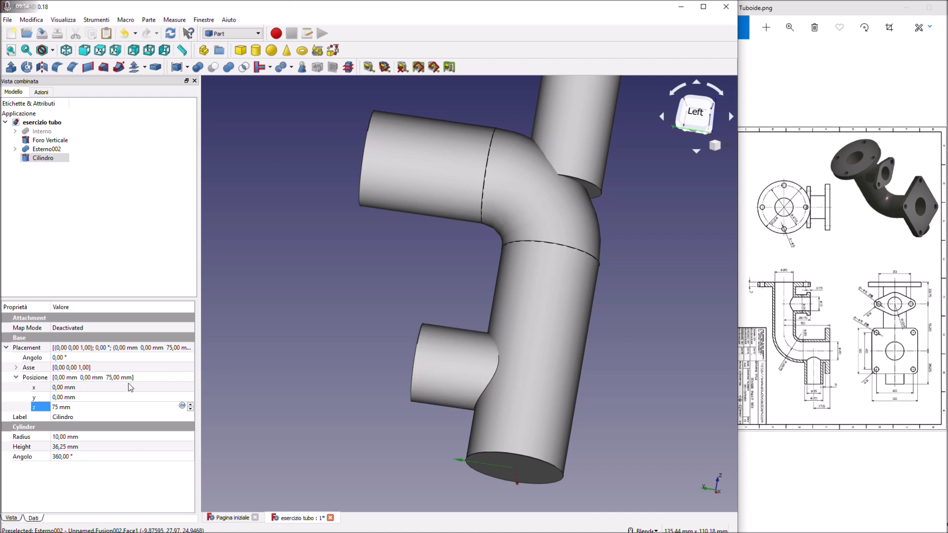
click(74, 398)
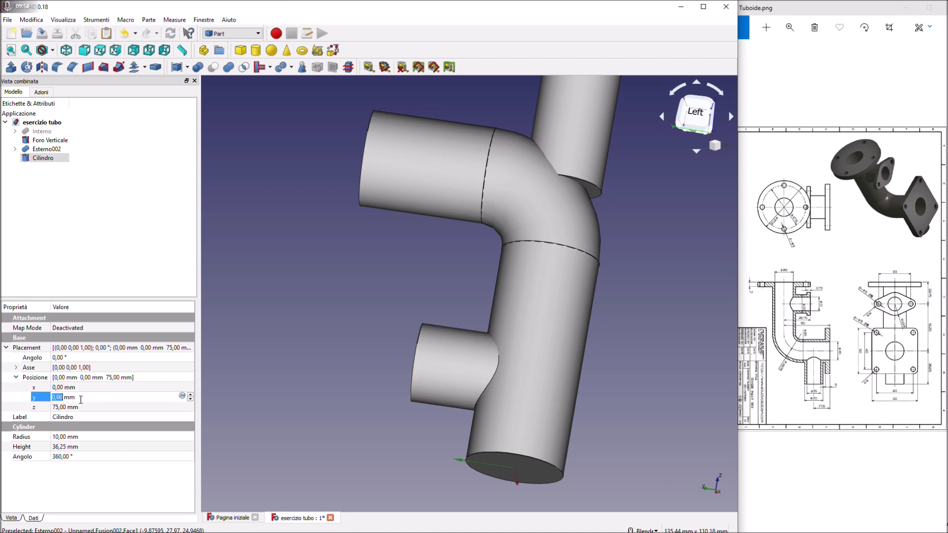
text(25,5)
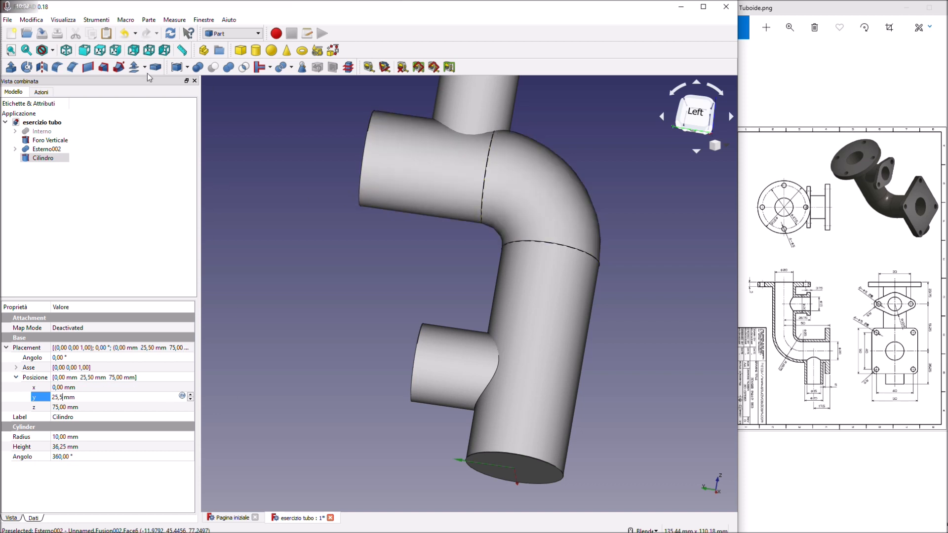
Step: Duplicate the second branch cylinder and select the copy
click(11, 50)
middle_drag(574, 177, 370, 321)
right_click(30, 161)
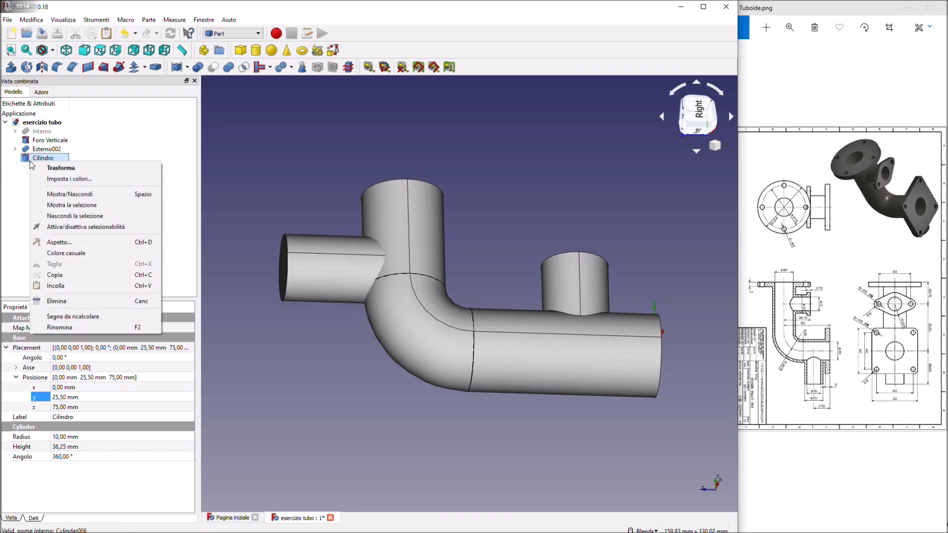
key(Escape)
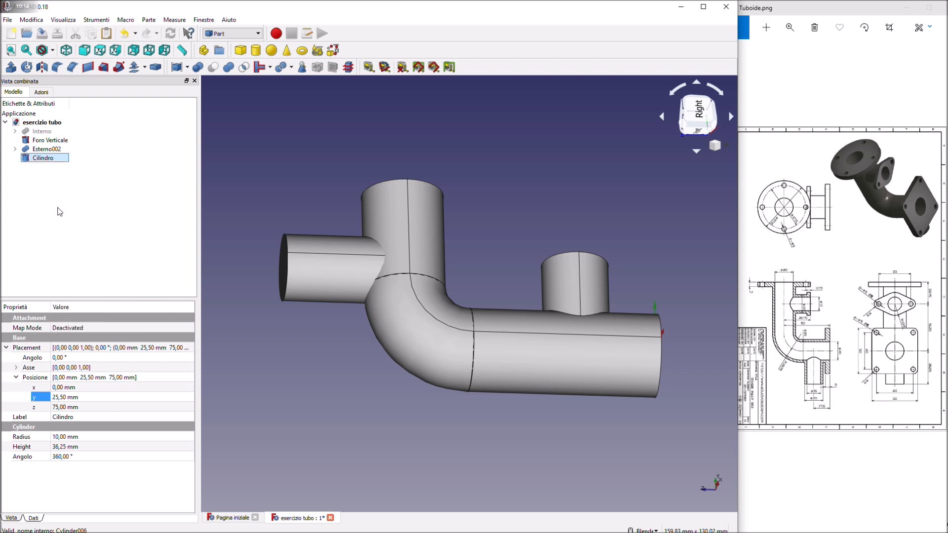
right_click(41, 159)
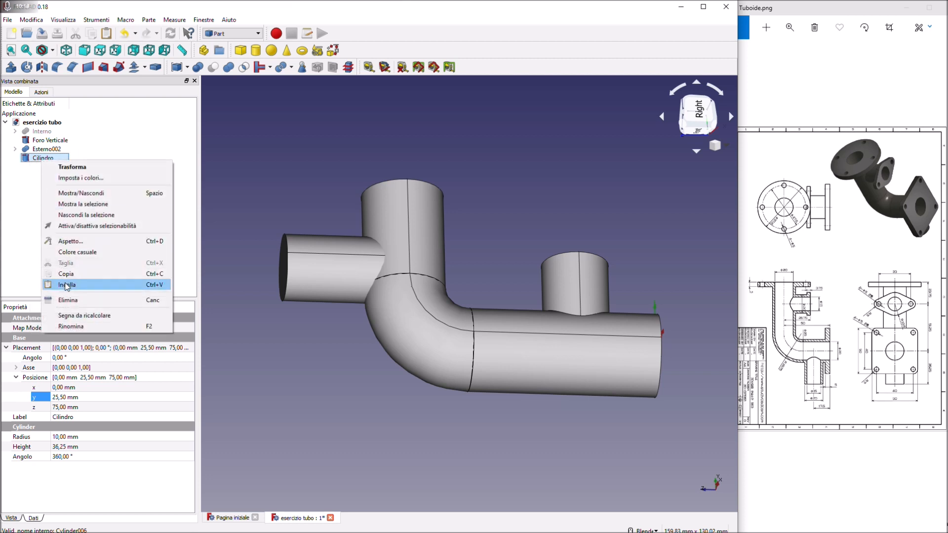
click(62, 285)
click(53, 169)
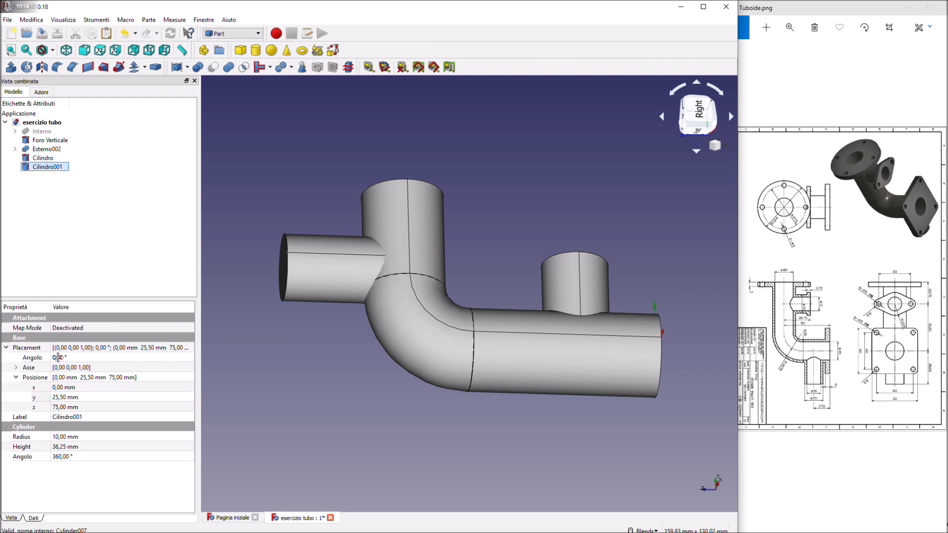
Step: Set the radius of the duplicated branch cylinder Cilindro001 to 7,5 mm
click(68, 437)
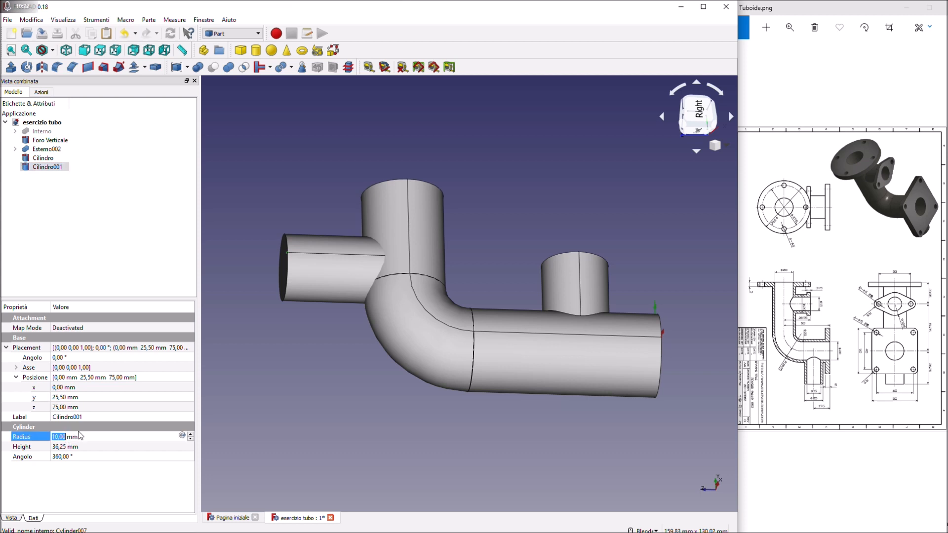
text(7,5)
click(116, 447)
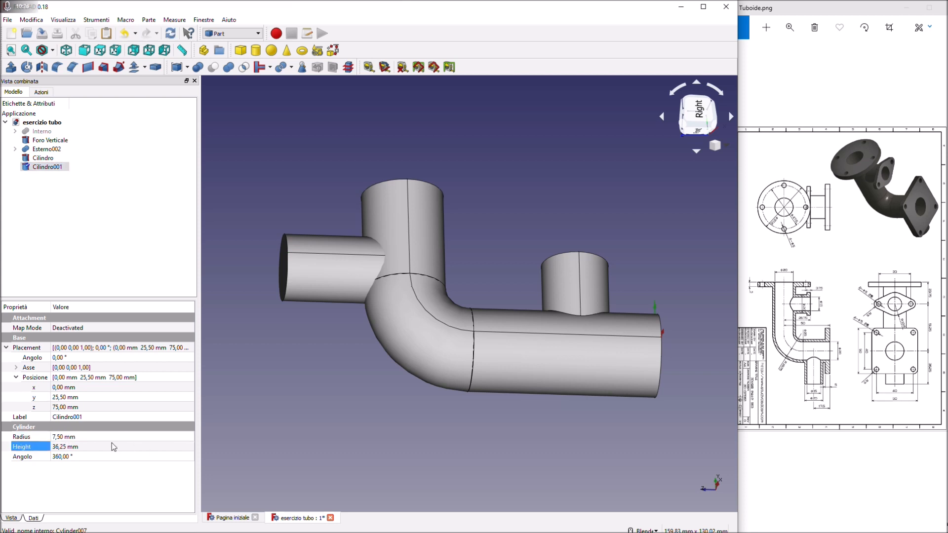
Step: Rename the smaller branch cylinder Cilindro001 as Foro Orizzontale
click(44, 169)
click(44, 168)
text(Foro Orizzontalwe)
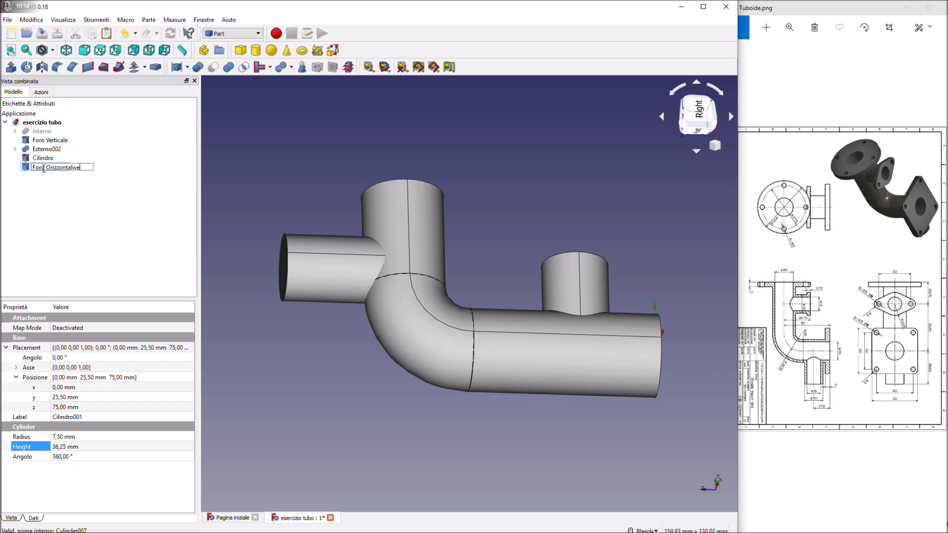
key(BackSpace)
key(BackSpace)
text(e)
click(106, 223)
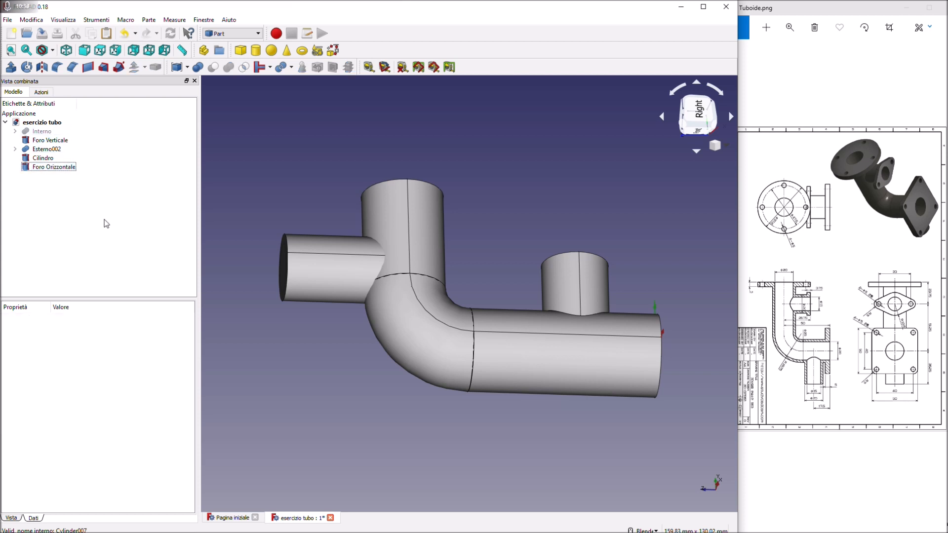
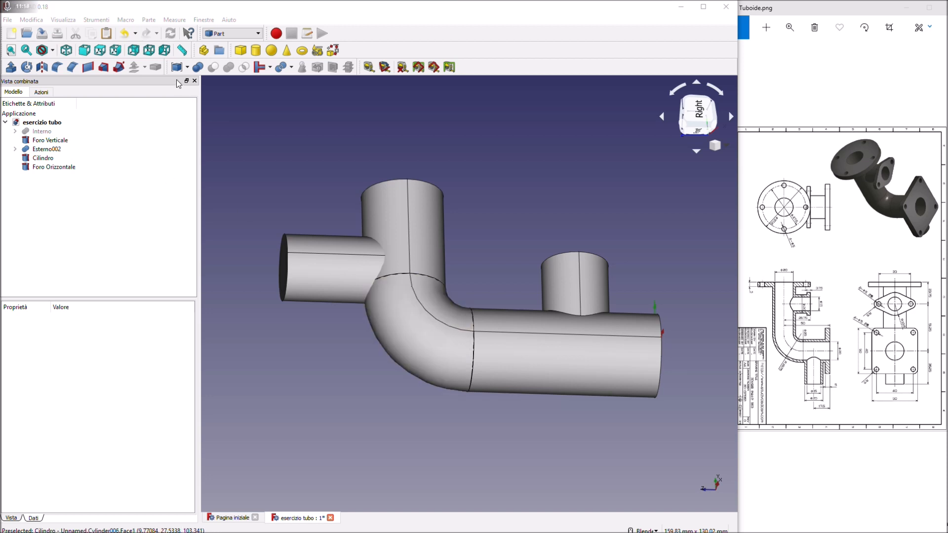
Step: Add a Part cylinder for the round flange with a height of 5 mm and a radius of 28,75 mm
click(257, 51)
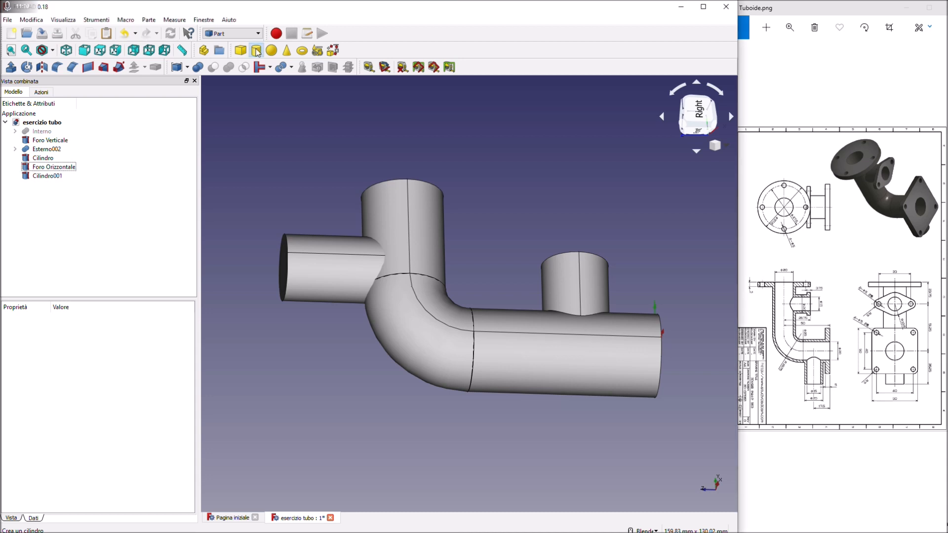
click(47, 177)
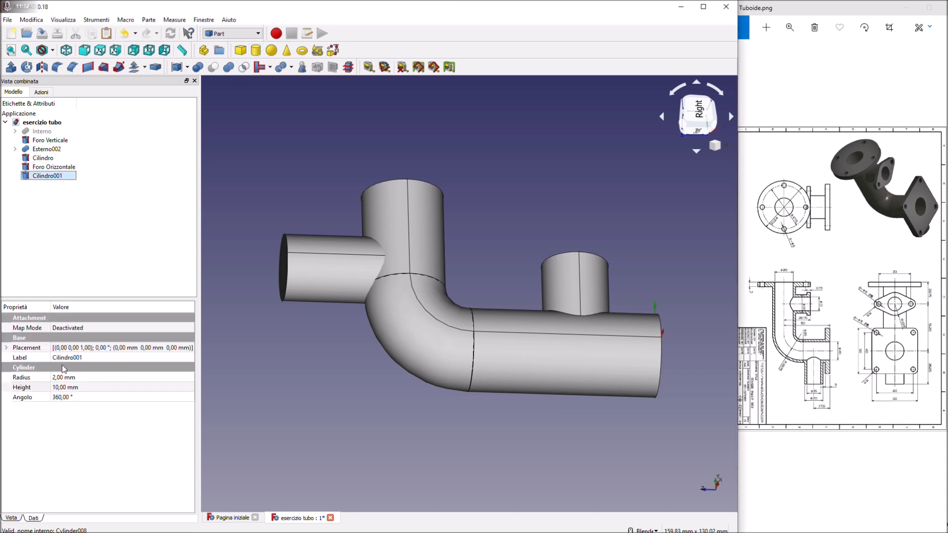
click(63, 386)
text(7)
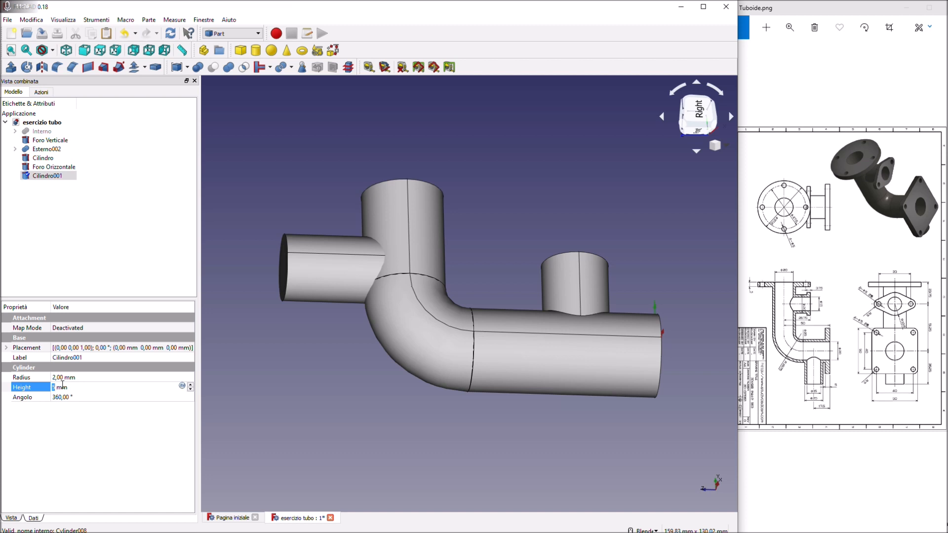
click(73, 377)
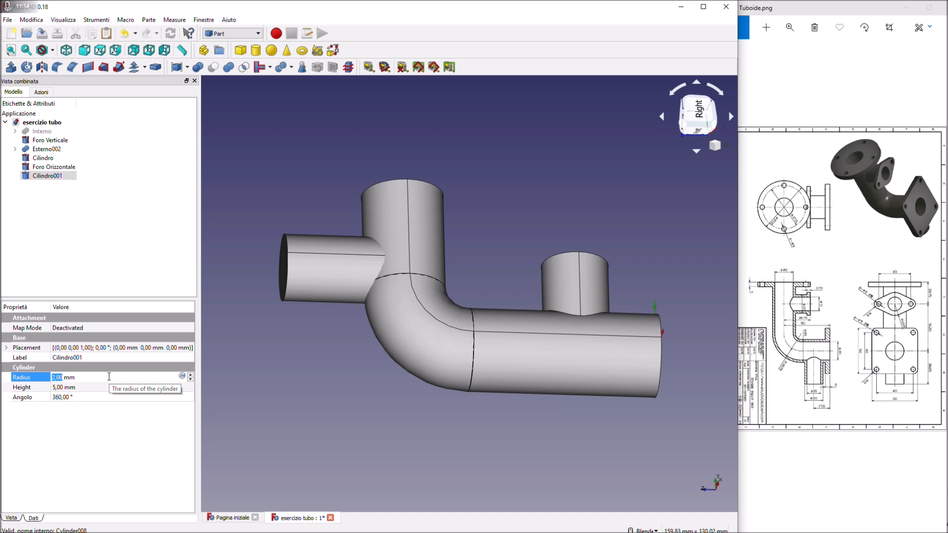
text(28,75)
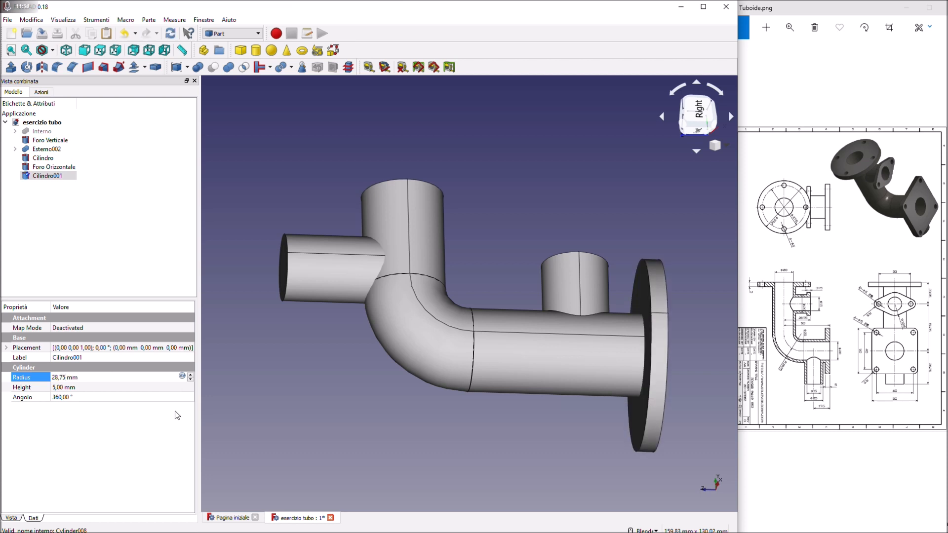
Step: Fuse the pipe body Esterno002 with the round flange cylinder and rename the result Esterno003
middle_drag(351, 436, 198, 215)
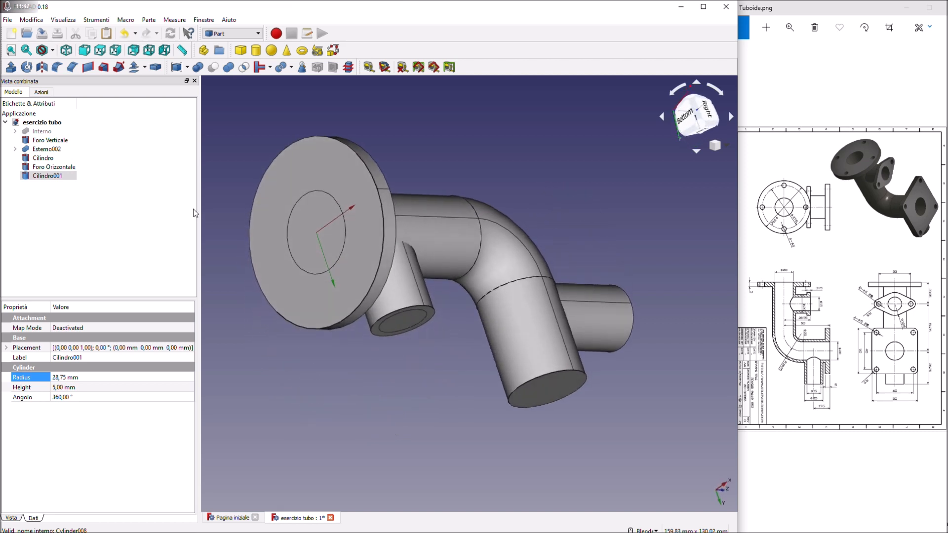
click(438, 242)
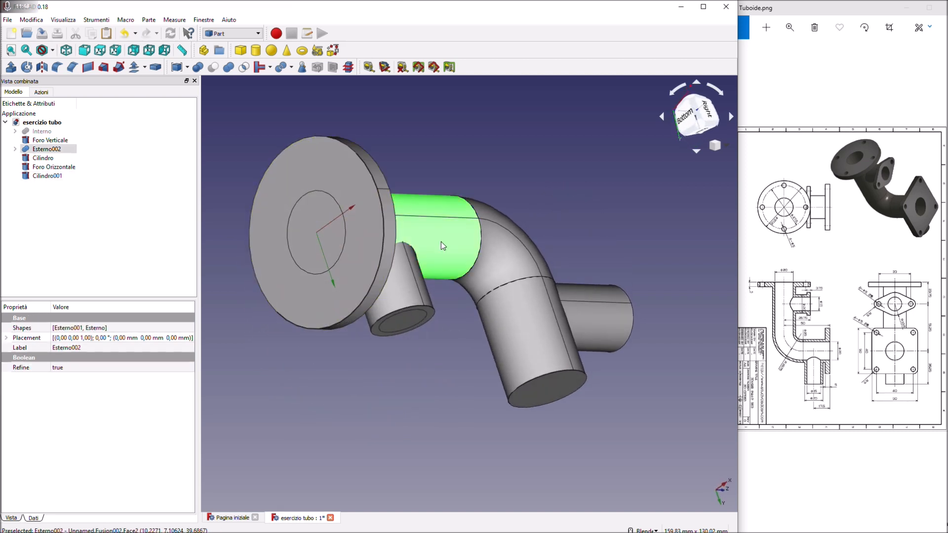
ctrl+click(366, 247)
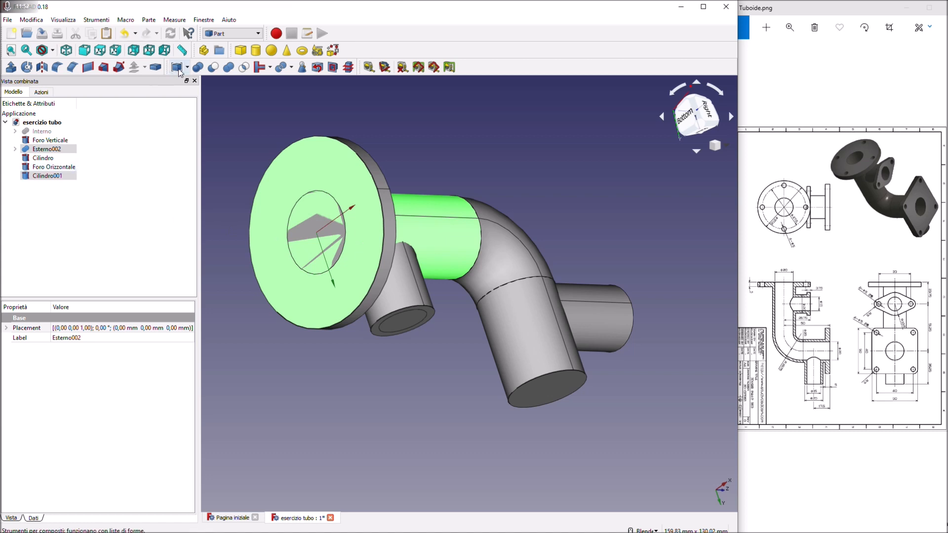
click(229, 67)
click(47, 168)
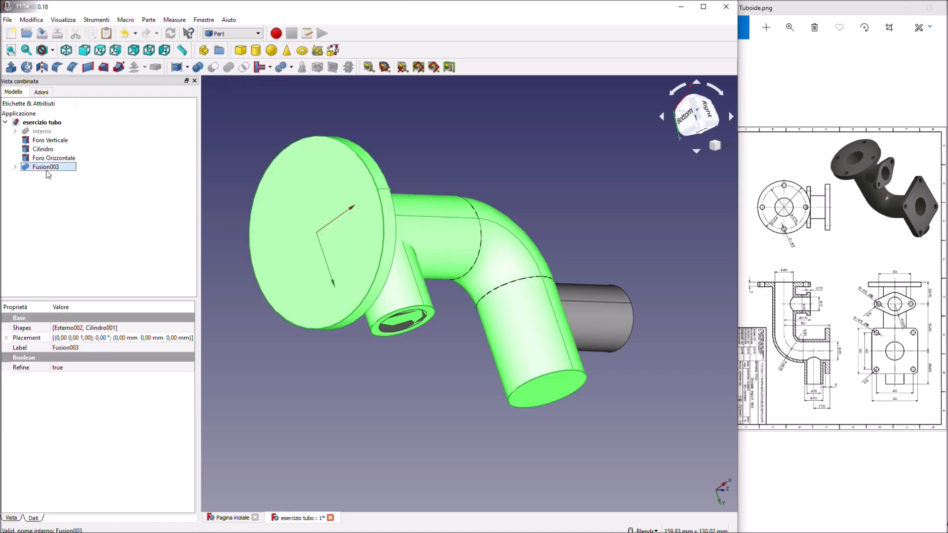
click(47, 168)
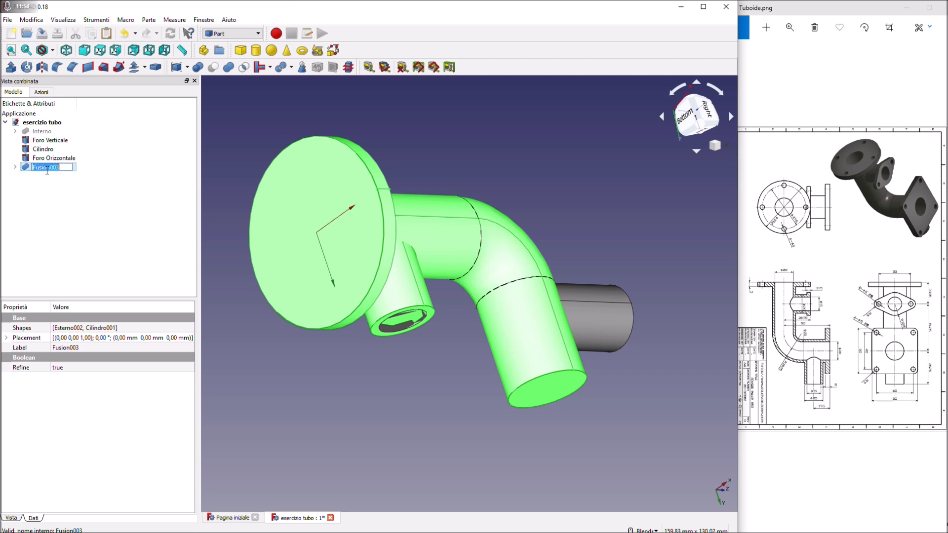
text(Esterno003)
key(Return)
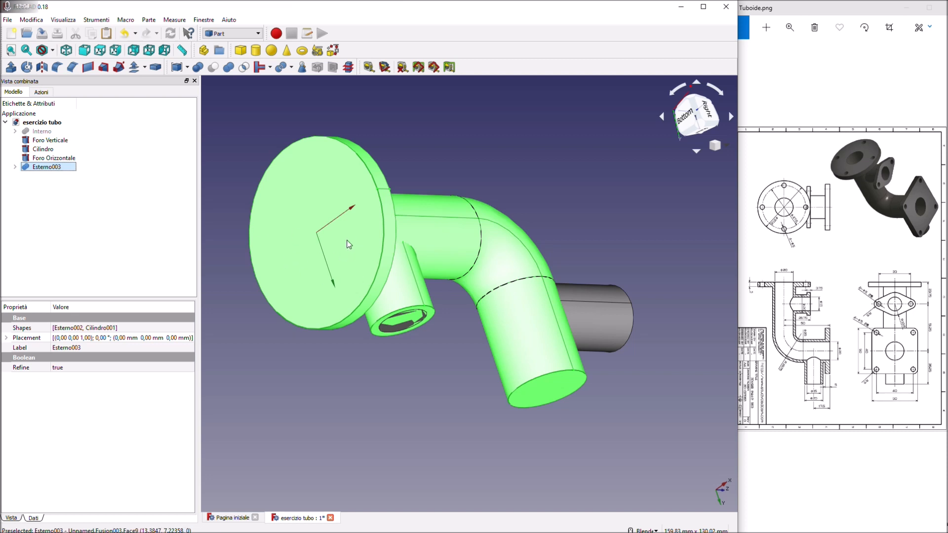
Step: Add a Part cube for the square flange and select it in the model
mouse_move(466, 383)
middle_down()
mouse_move(398, 453)
mouse_move(472, 452)
mouse_move(511, 388)
middle_up()
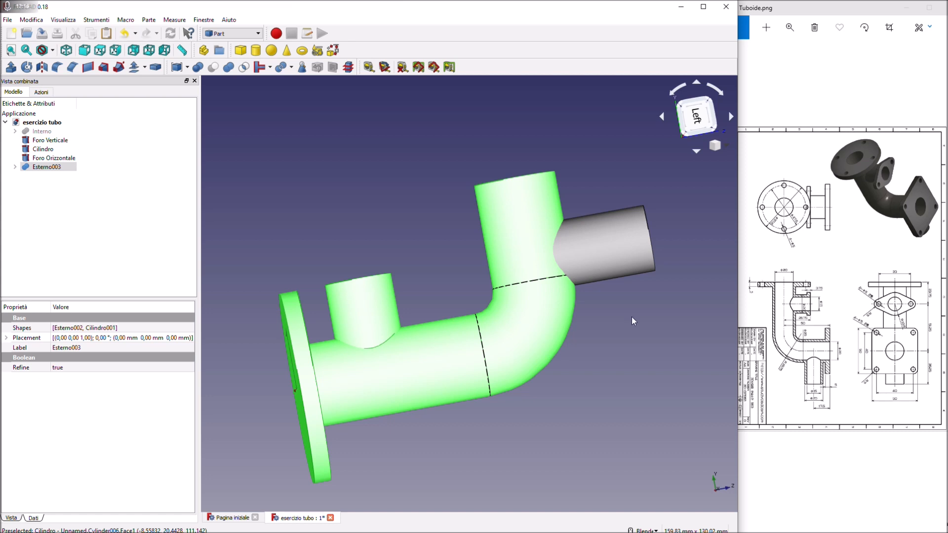
click(240, 50)
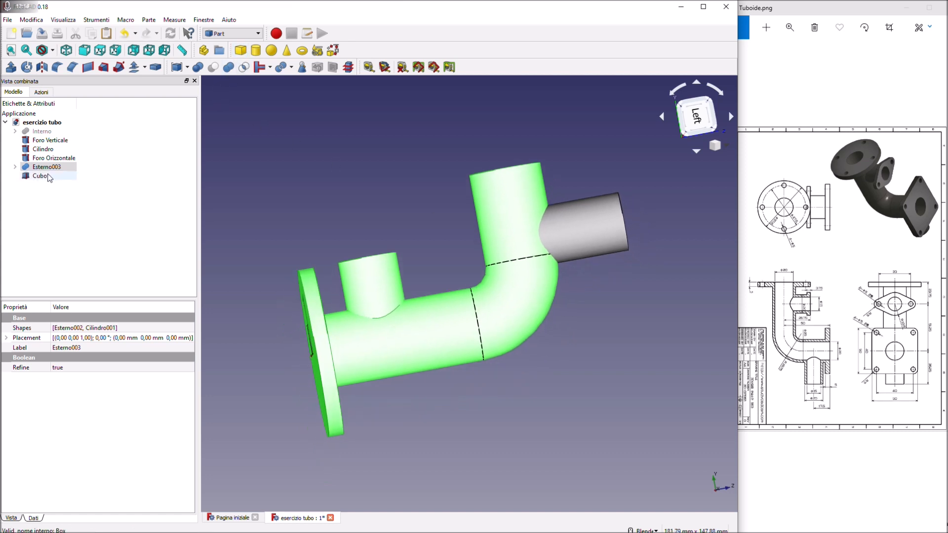
click(42, 176)
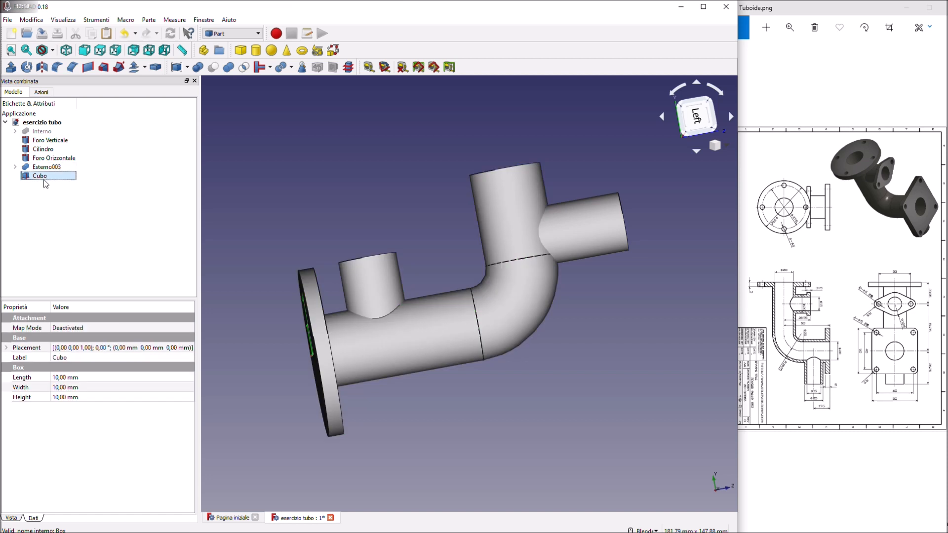
click(66, 388)
scroll(66, 388, down, 1)
scroll(65, 388, up, 1)
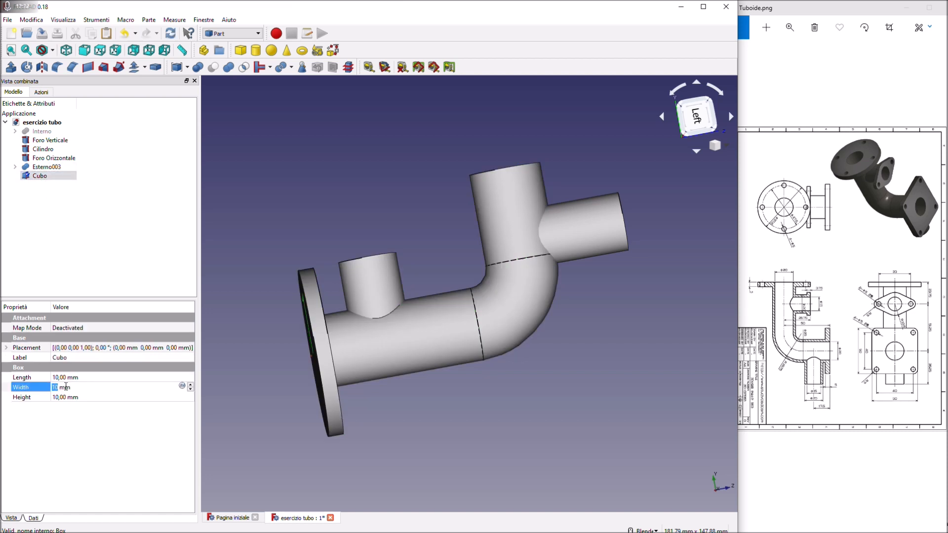
click(98, 437)
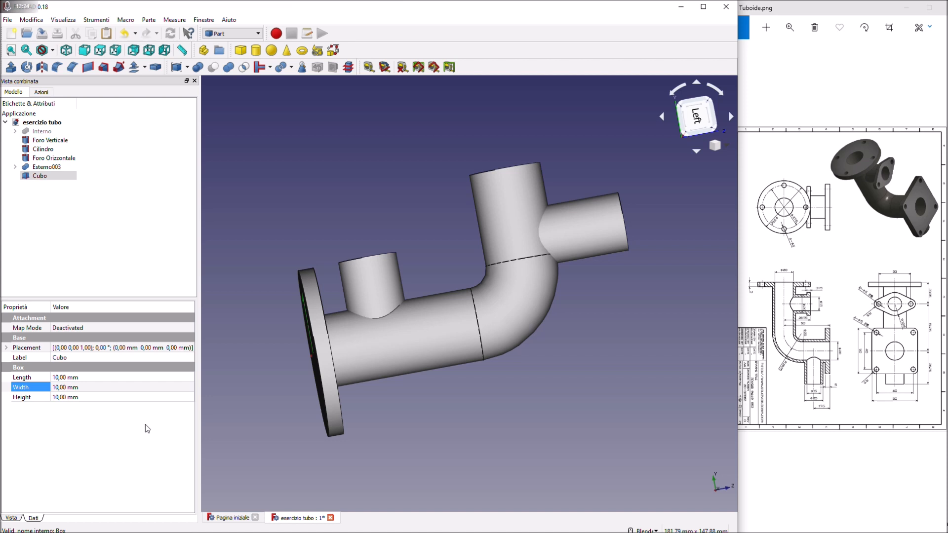
right_click(363, 316)
middle_drag(363, 316, 91, 394)
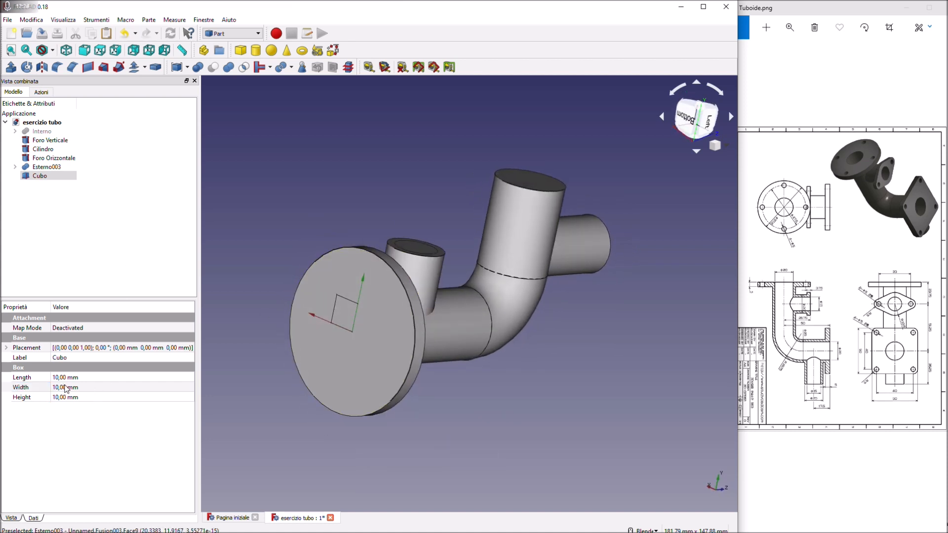
Step: Size the cube as a plate with width 5 mm, length 50 mm and height 50 mm
click(65, 387)
text(5)
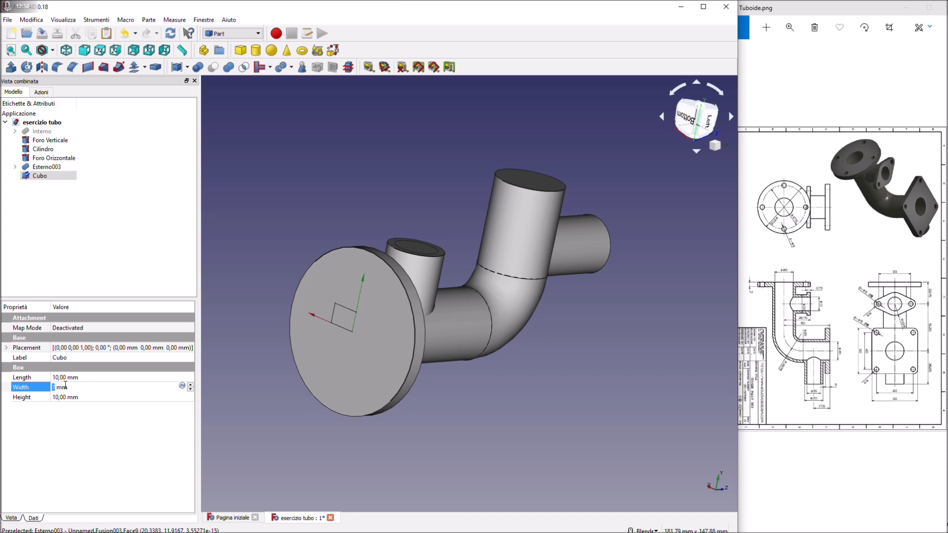
scroll(65, 385, down, 1)
scroll(65, 385, down, 1)
click(65, 377)
text(50)
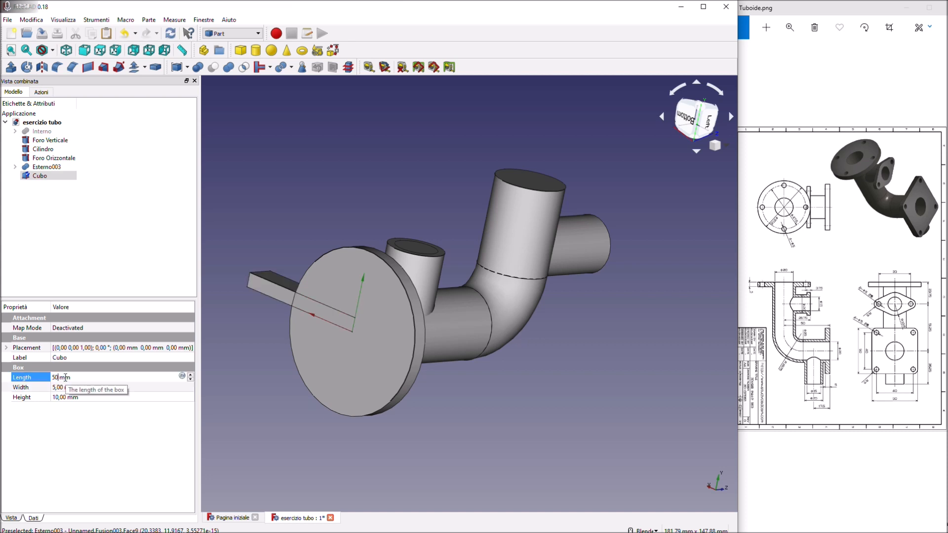
click(71, 397)
text(50)
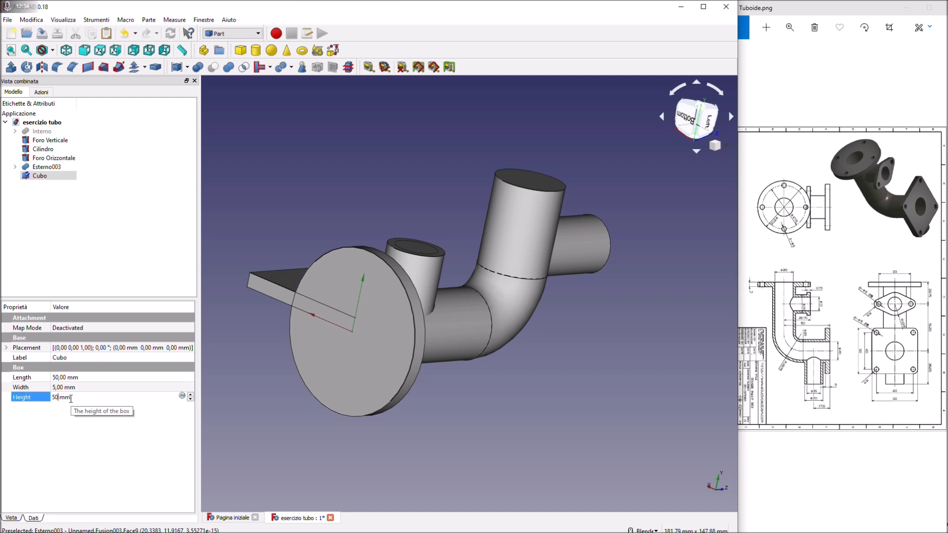
Step: Set the square flange plate's x position to -25 mm in its placement
click(105, 216)
click(47, 177)
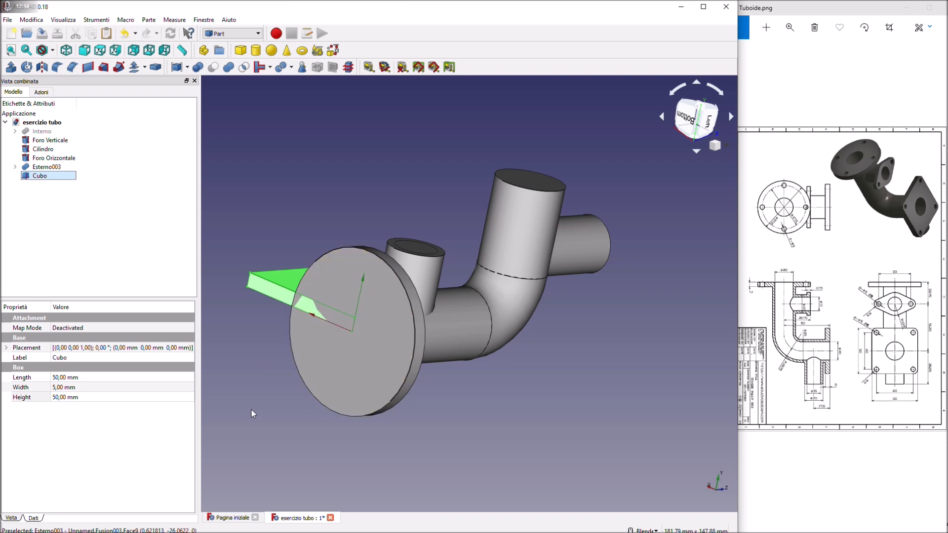
click(6, 348)
click(16, 378)
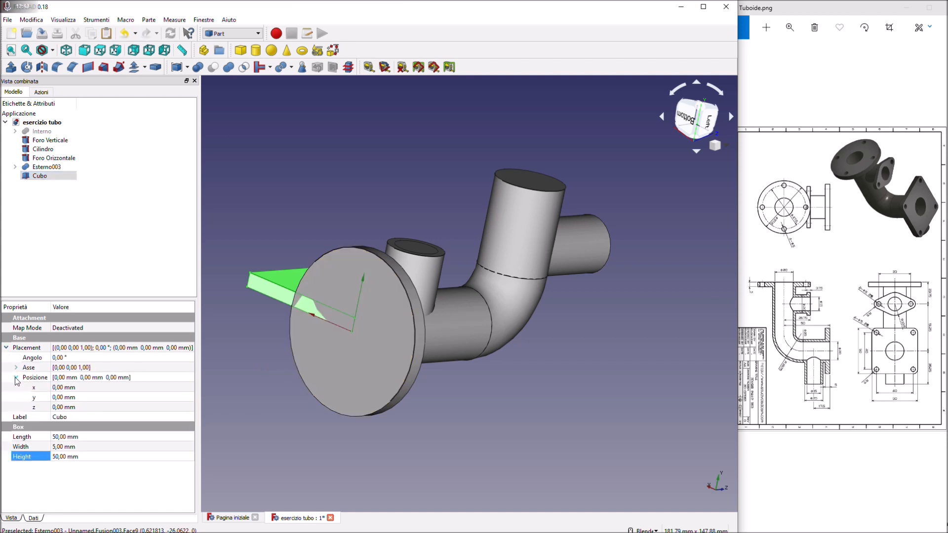
click(67, 389)
scroll(67, 389, down, 8)
scroll(67, 389, down, 10)
scroll(67, 388, down, 3)
scroll(67, 389, down, 4)
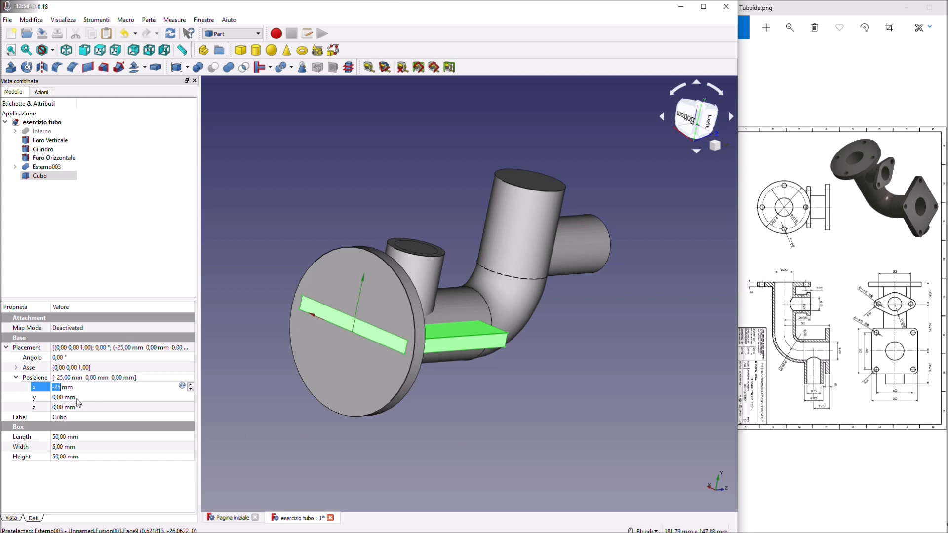
Step: Set the square flange plate's z position to 50 mm
click(75, 398)
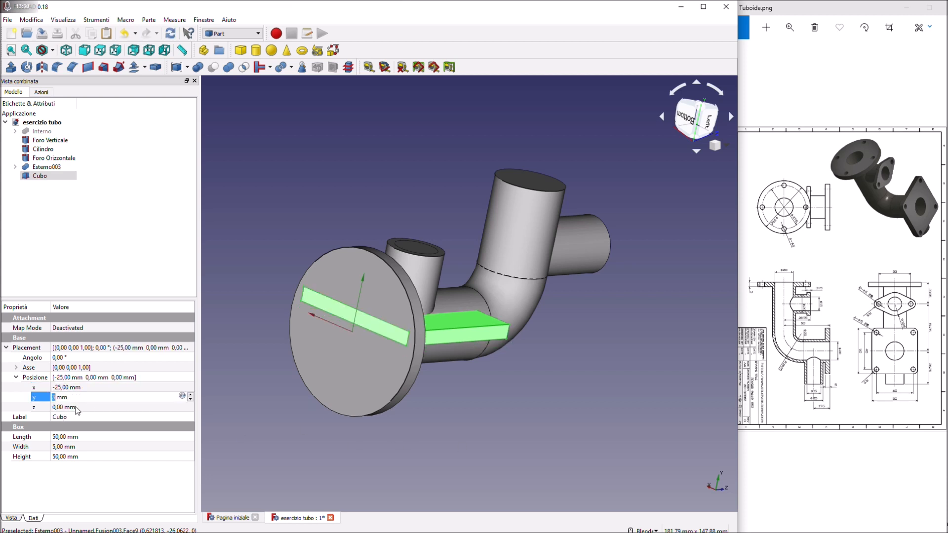
click(75, 408)
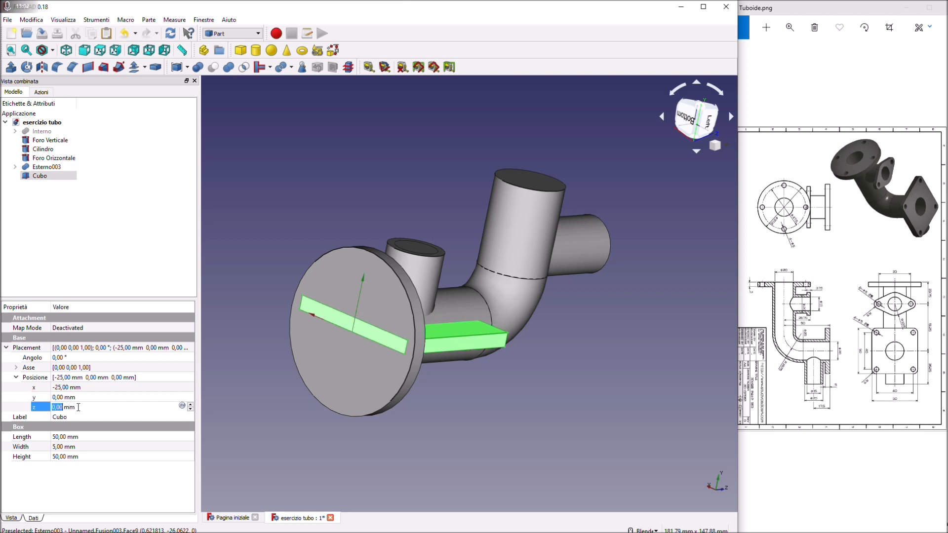
scroll(78, 408, up, 10)
scroll(78, 407, up, 10)
scroll(78, 407, up, 3)
Step: Raise the square flange plate to the end of the vertical pipe by setting its y position to 45 mm
click(79, 397)
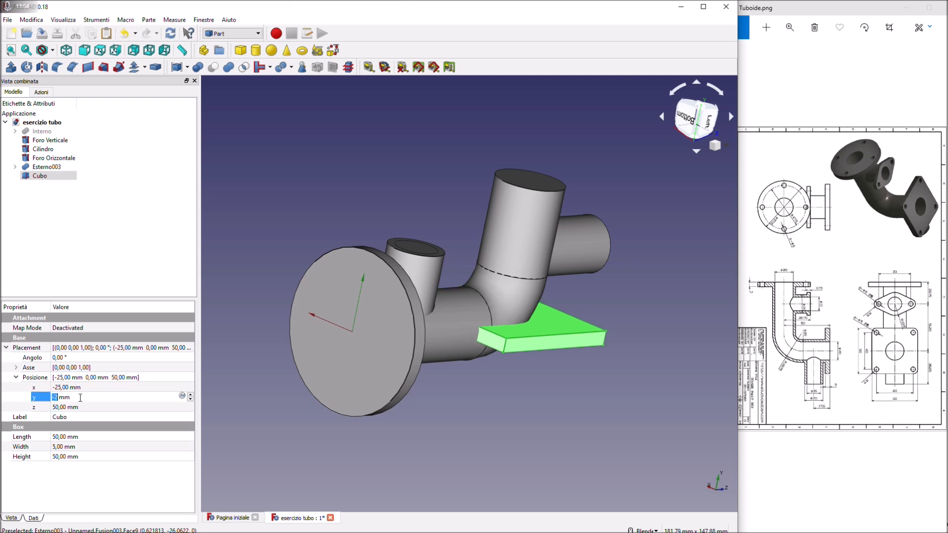
scroll(80, 397, up, 20)
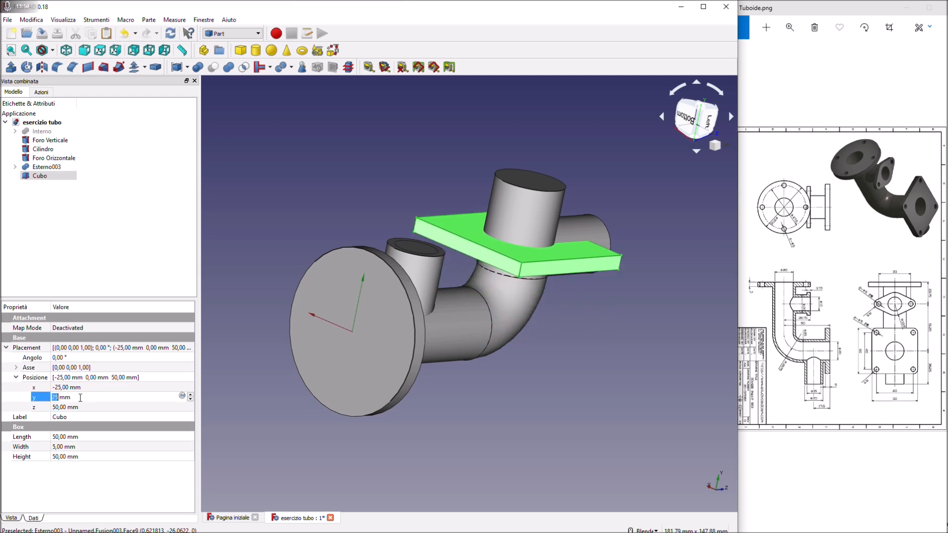
scroll(80, 397, up, 1)
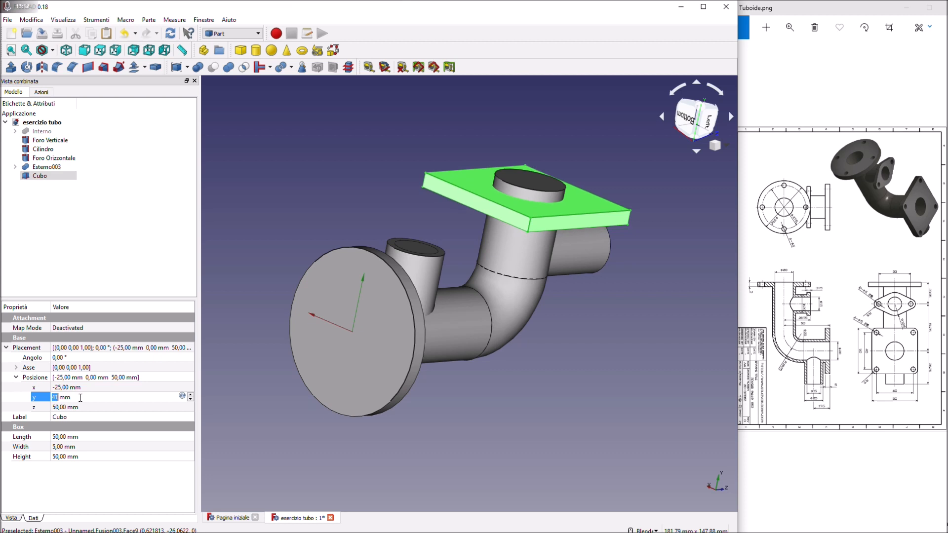
scroll(80, 398, up, 2)
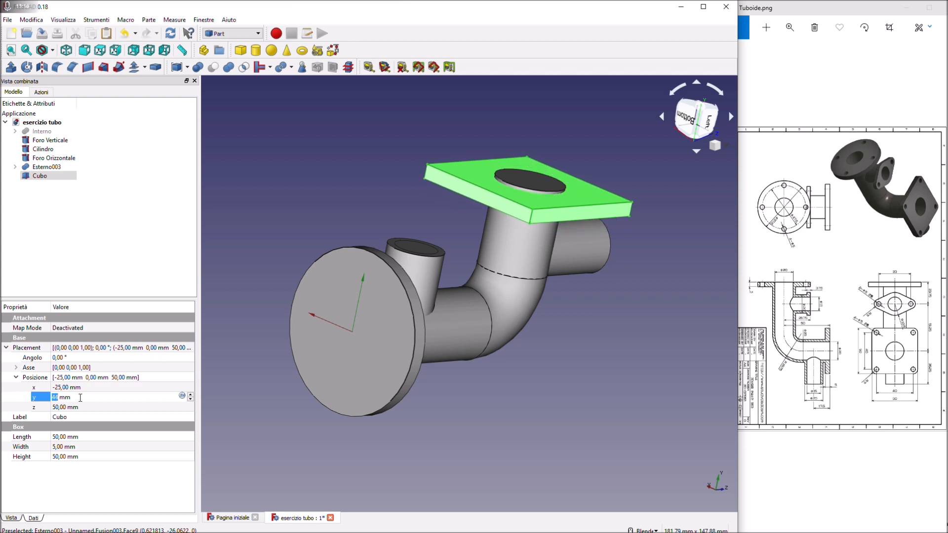
scroll(80, 398, up, 1)
middle_drag(594, 373, 408, 159)
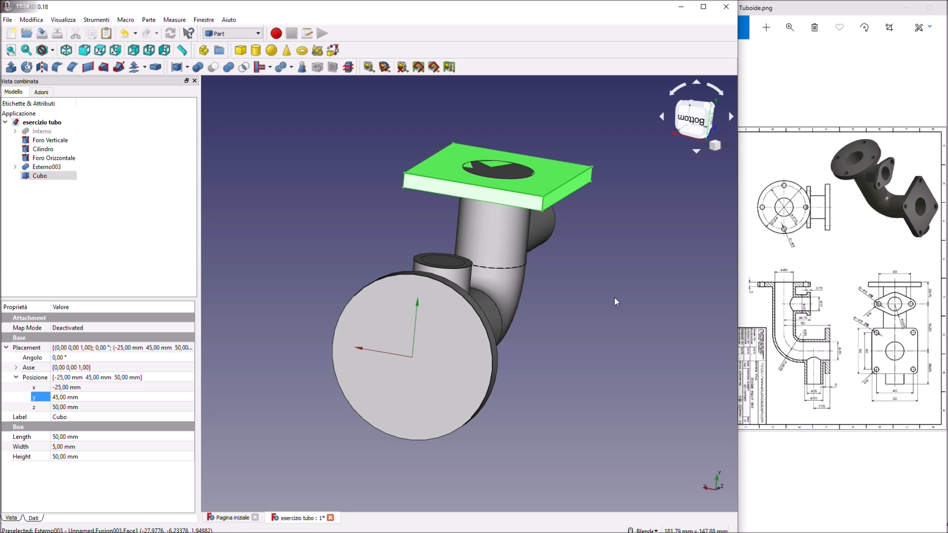
Step: Fillet the four short corner edges of the square flange plate with a 5 mm radius
click(544, 205)
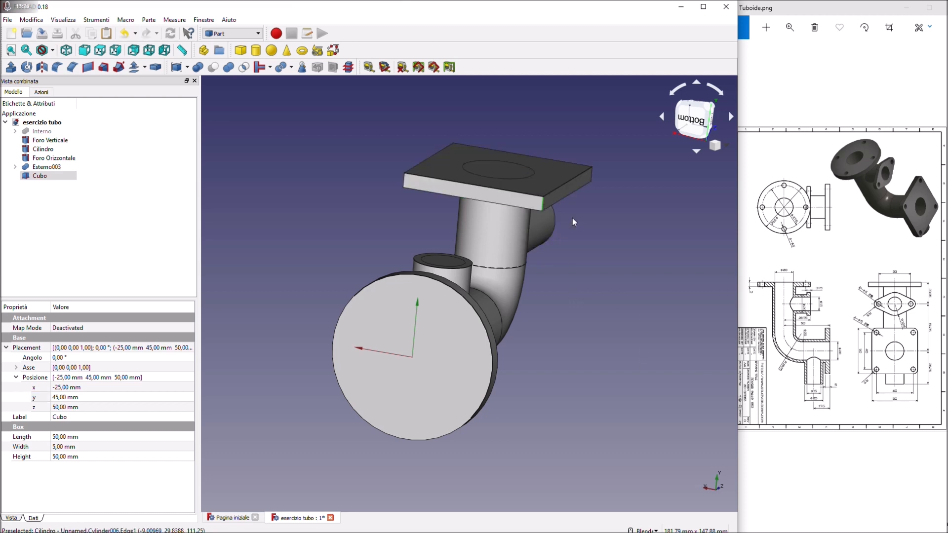
ctrl+click(404, 181)
middle_drag(632, 230, 467, 281)
ctrl+click(413, 259)
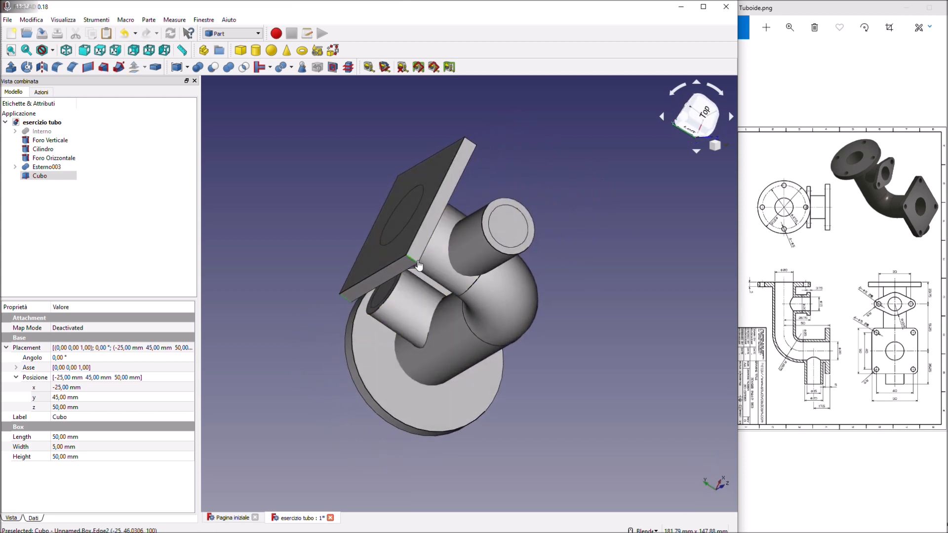
ctrl+click(470, 141)
ctrl+click(471, 142)
ctrl+click(472, 143)
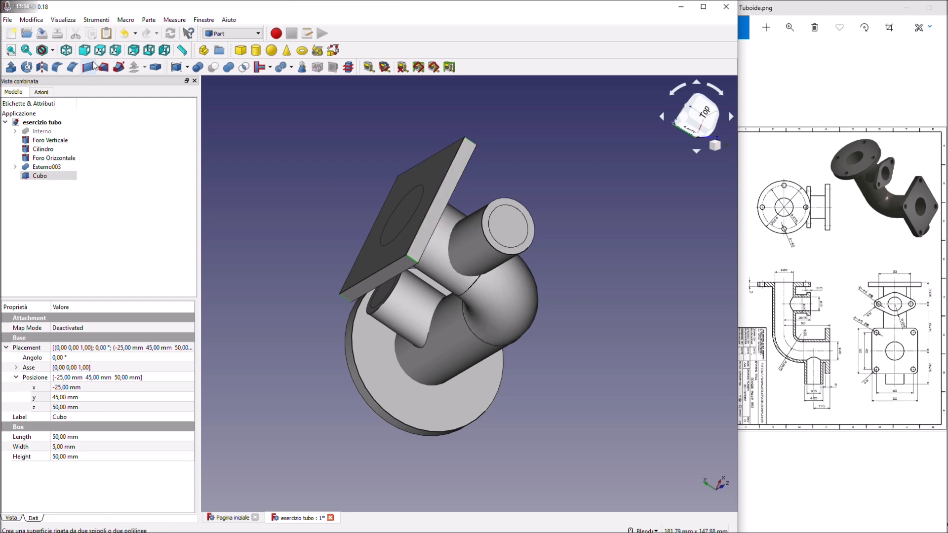
click(58, 68)
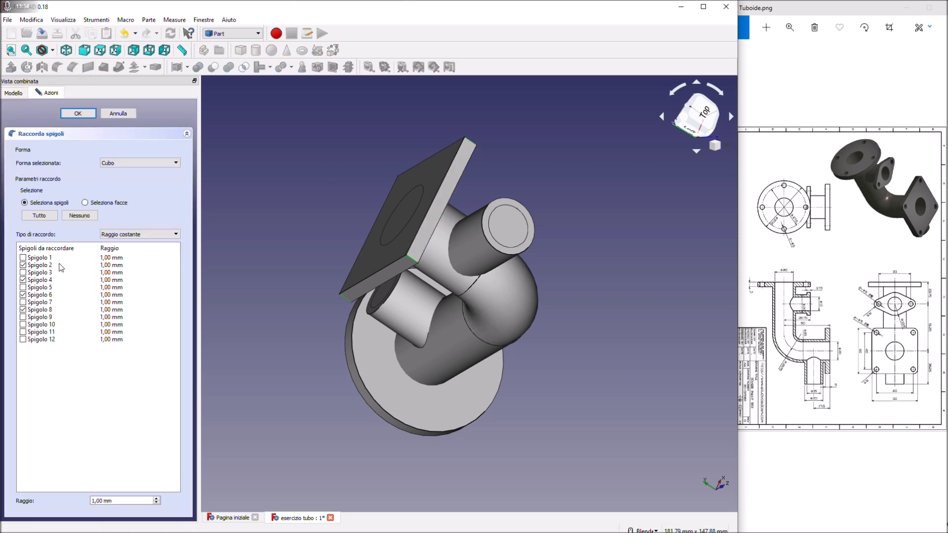
text(5)
click(78, 113)
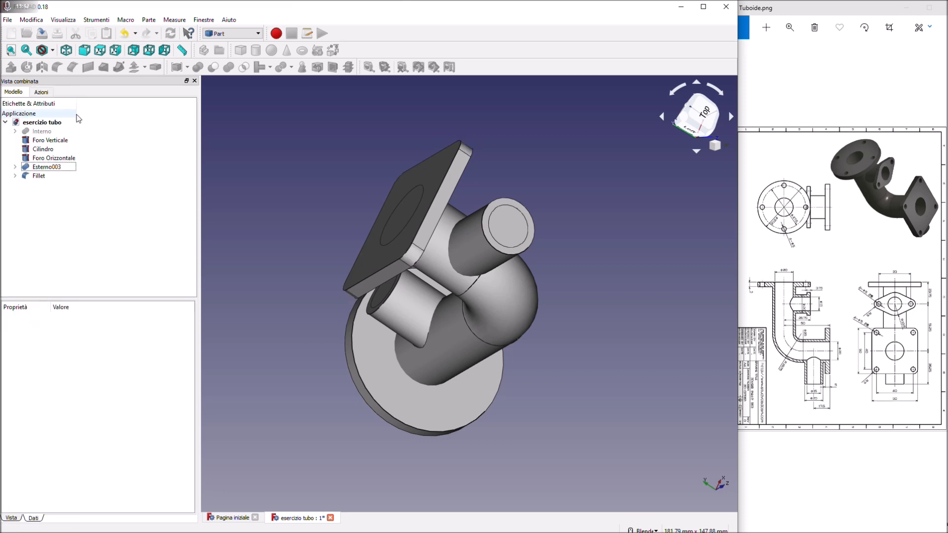
Step: Fuse the filleted square plate with the Esterno003 pipe body and rename the fusion as Esterno004
click(388, 257)
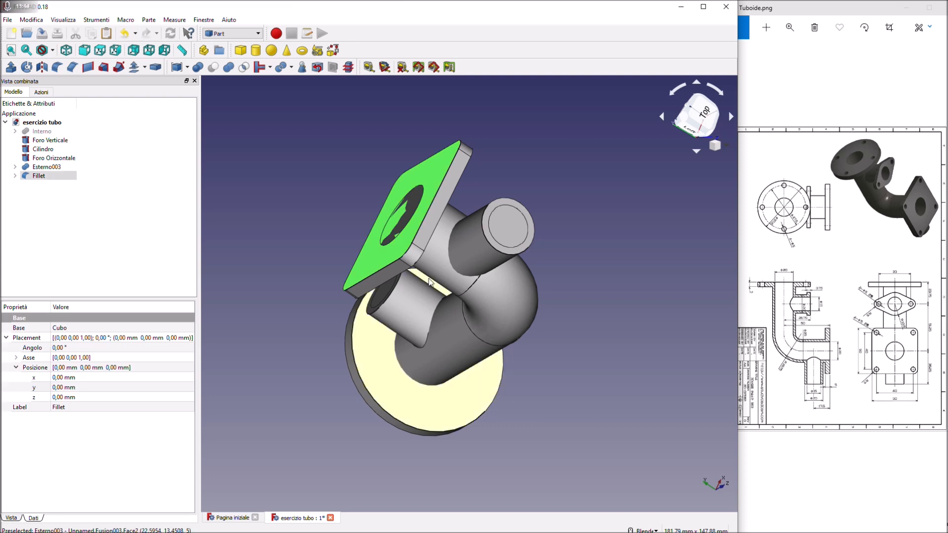
ctrl+click(509, 311)
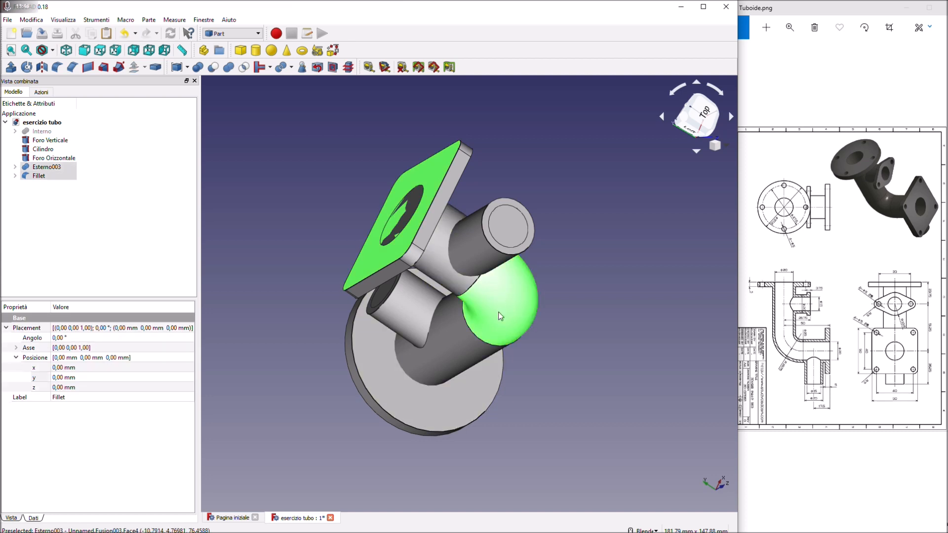
click(228, 68)
click(46, 167)
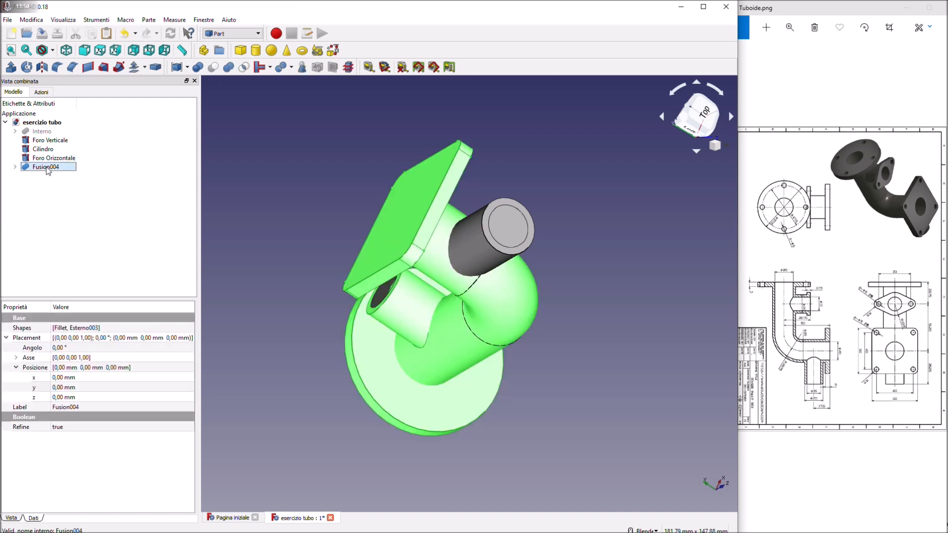
click(45, 168)
text(Esterno)
key(Return)
Step: Fuse the Cilindro side branch with the Esterno004 body
click(467, 260)
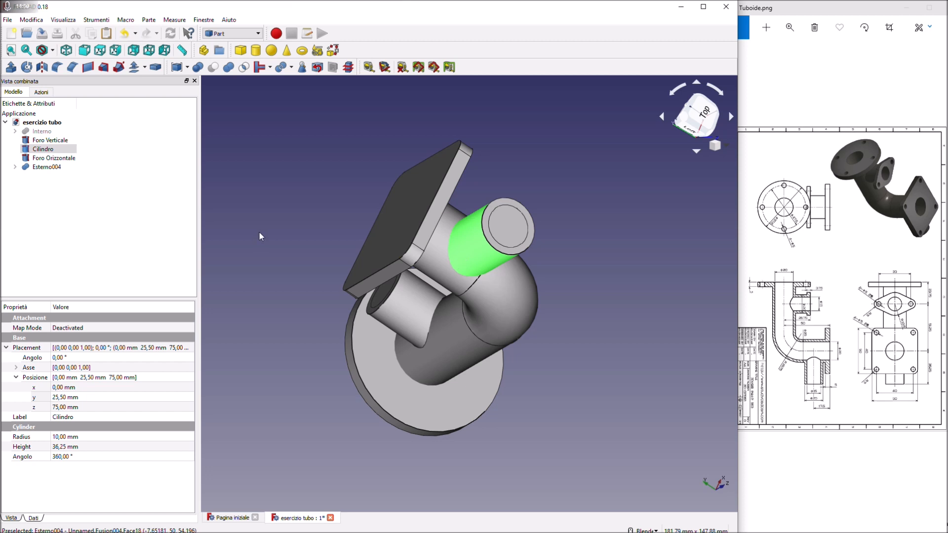
ctrl+click(49, 168)
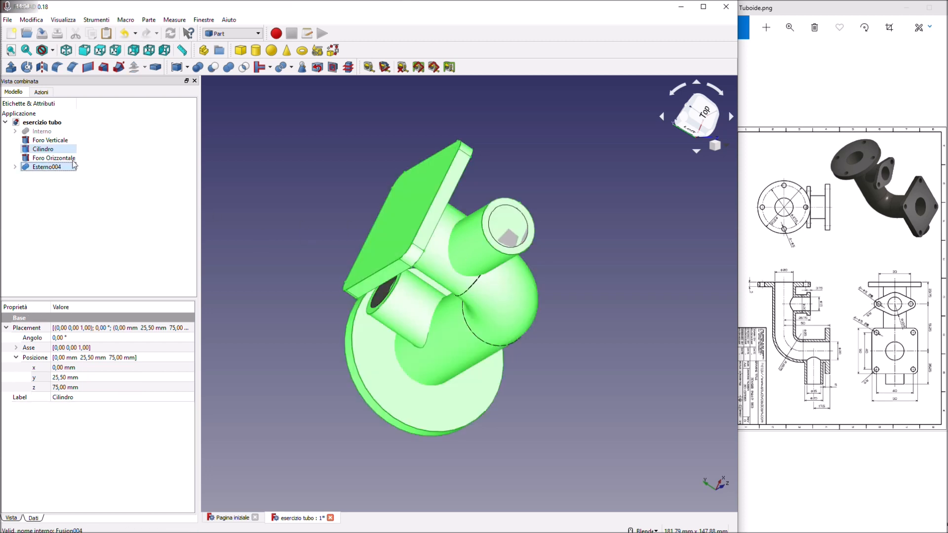
click(228, 67)
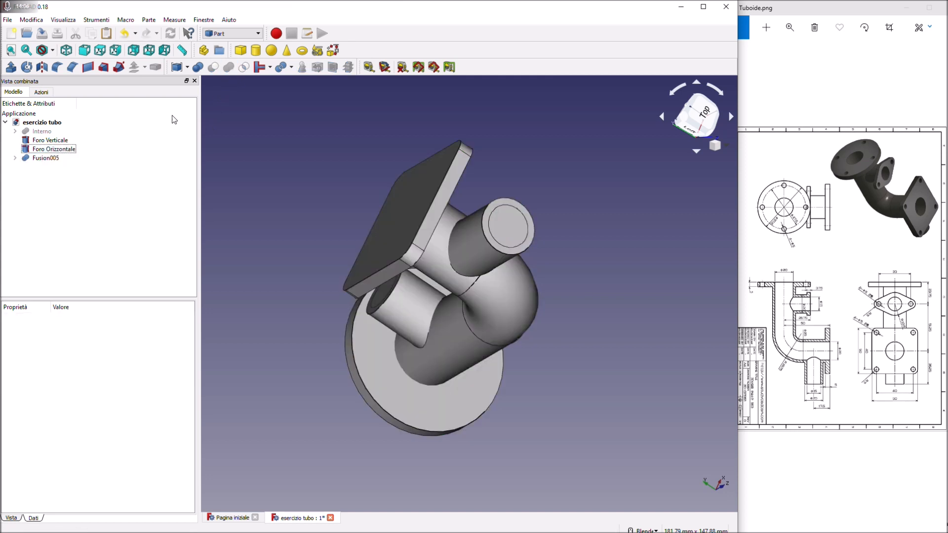
Step: Rename the fusion containing the side branch as Esterno005 and save the document
click(46, 158)
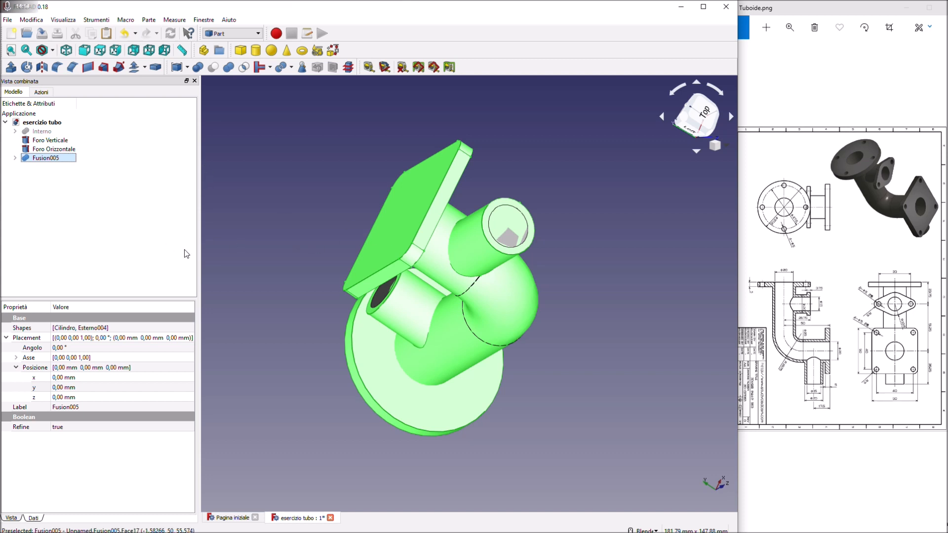
click(149, 221)
click(49, 158)
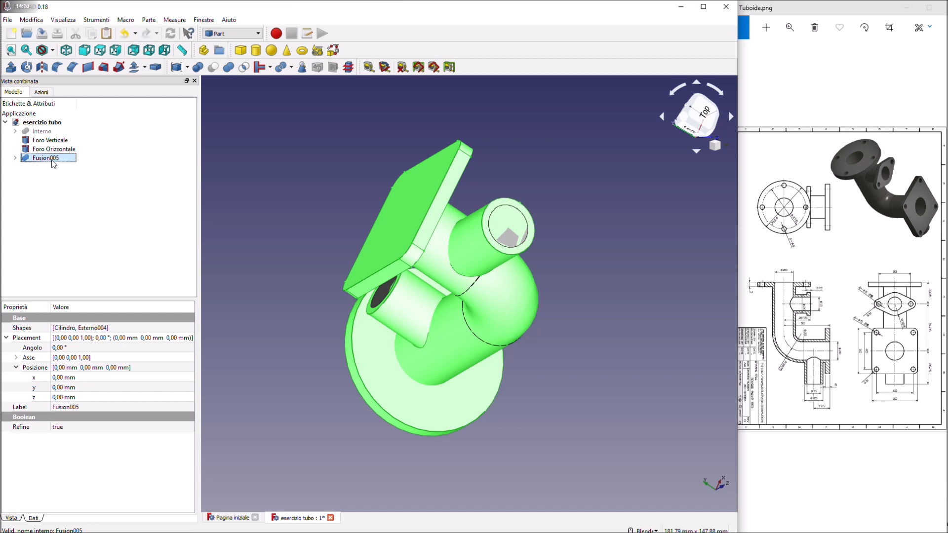
click(52, 159)
text(Esterno)
key(Return)
click(42, 36)
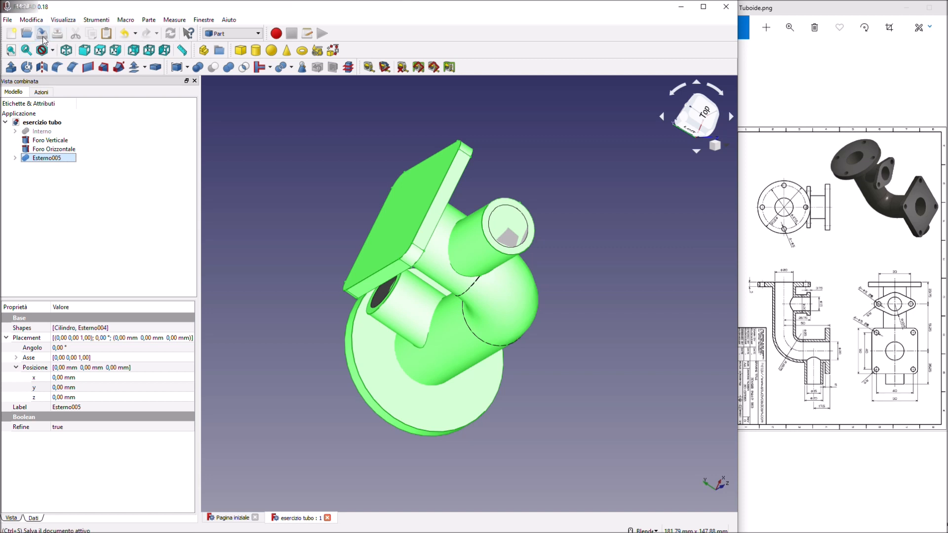
Step: Cut the Foro Orizzontale cylinder out of the Esterno005 body
middle_drag(568, 222, 617, 286)
middle_drag(355, 158, 499, 163)
middle_drag(503, 128, 416, 278)
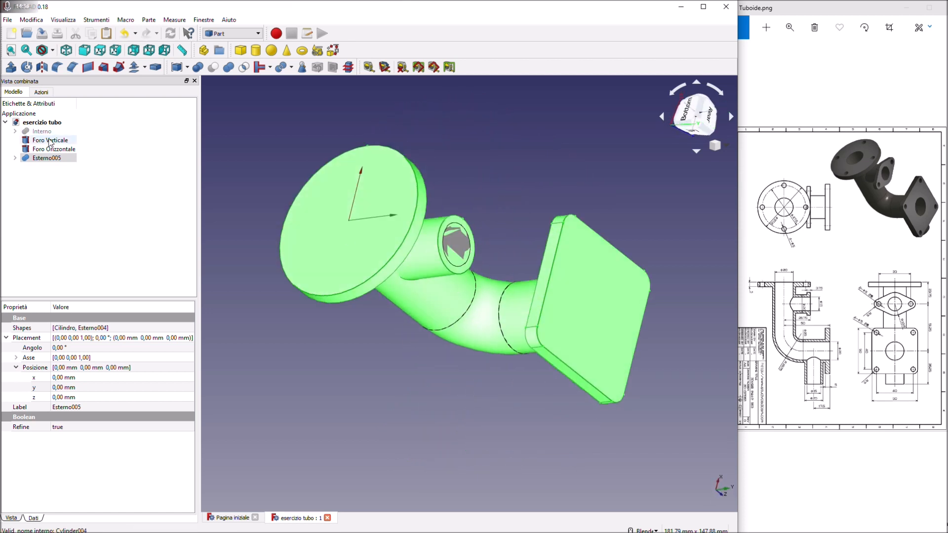
middle_drag(464, 130, 306, 163)
click(41, 158)
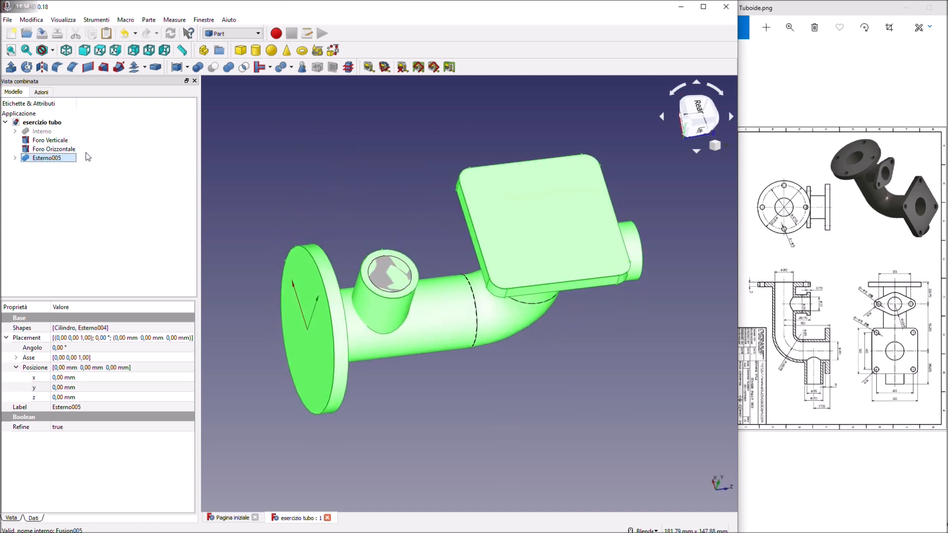
ctrl+click(58, 149)
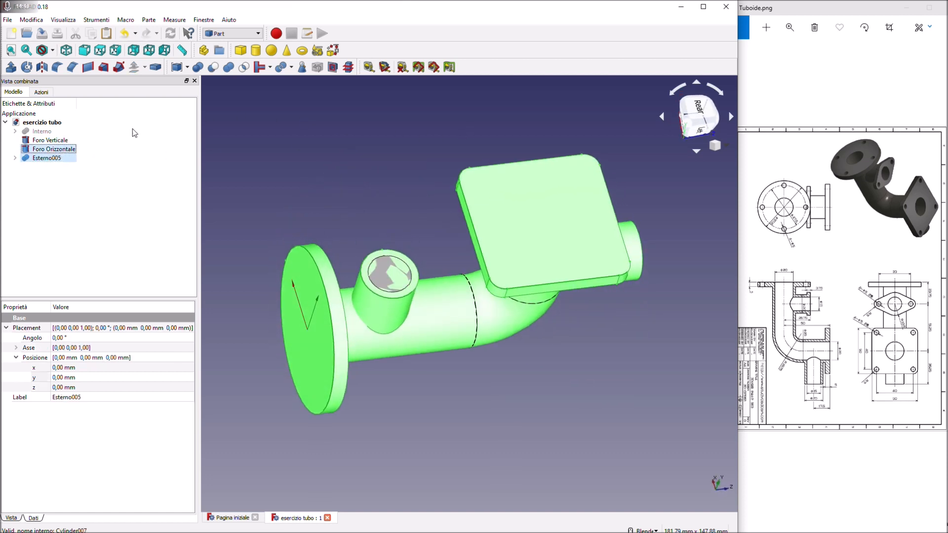
click(213, 67)
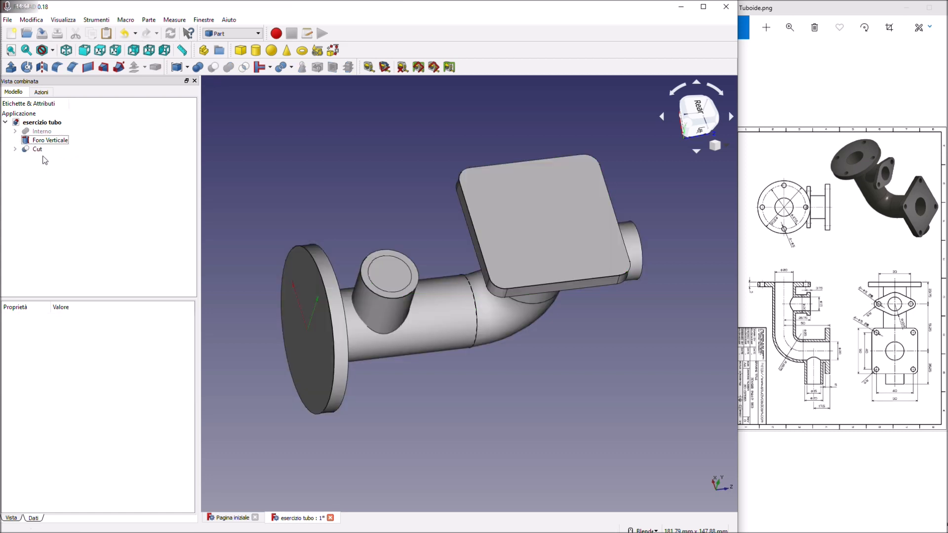
Step: Cut the Foro Verticale cylinder out of the body already cut by the horizontal bore
click(38, 150)
ctrl+click(43, 143)
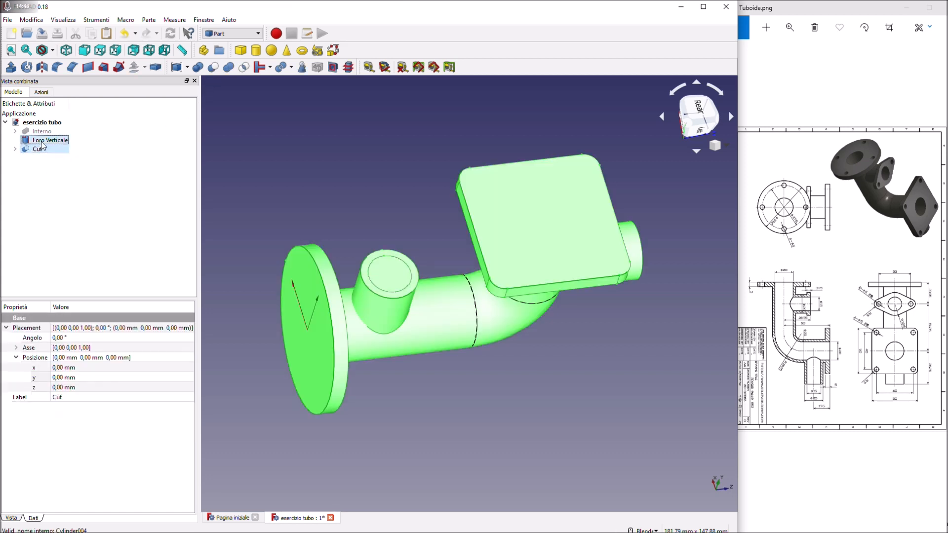
click(213, 68)
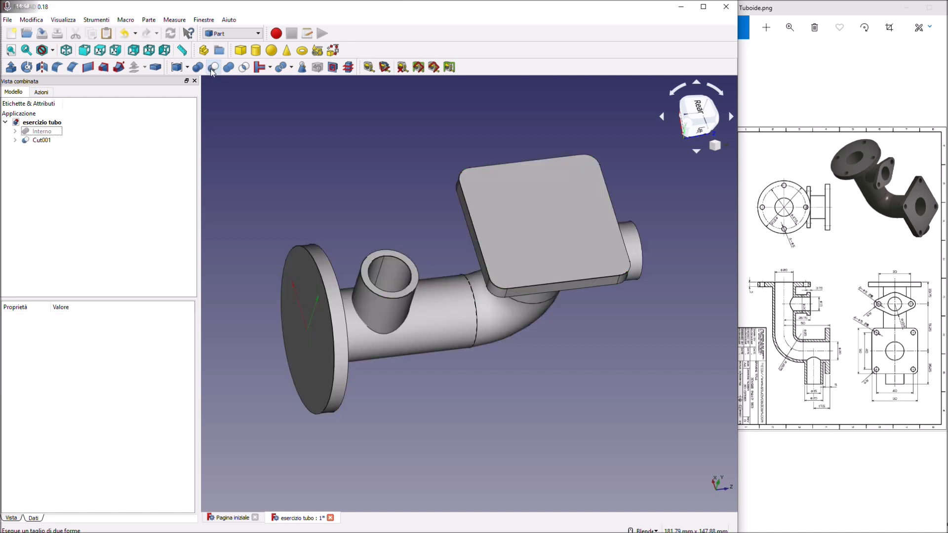
Step: Make the hidden Interno body visible and subtract it from Cut001 to hollow out the pipe
click(42, 131)
key(space)
click(44, 142)
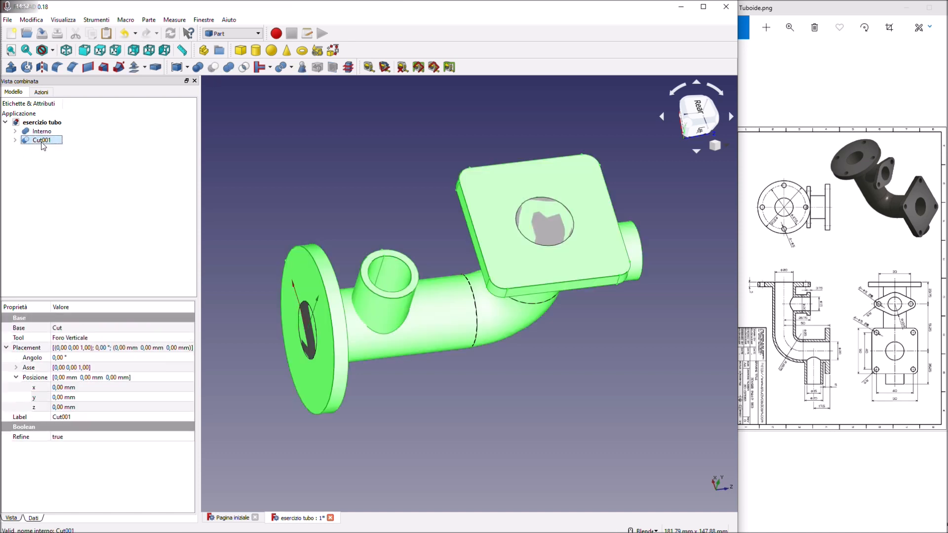
ctrl+click(43, 132)
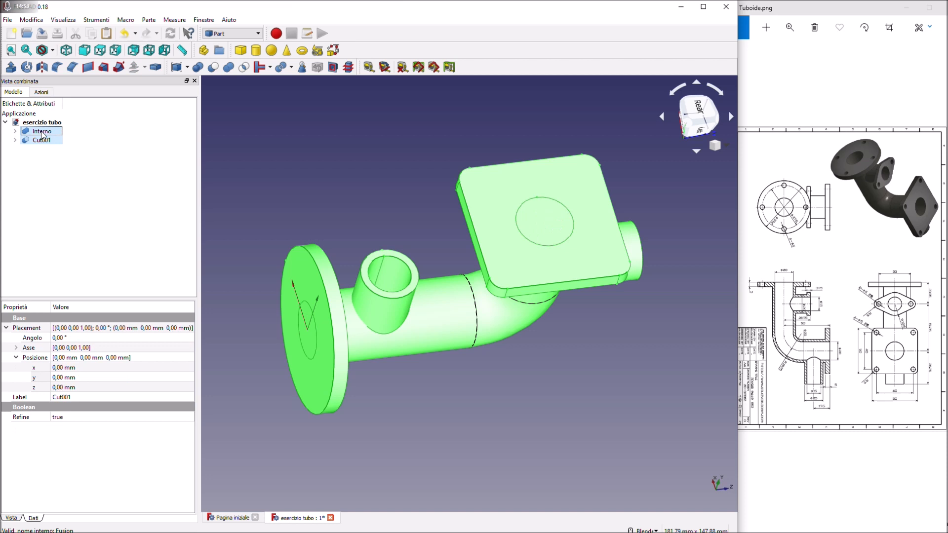
click(213, 67)
Step: Delete the two leftover facebinder surfaces covering the bore opening in the square flange, accepting the dependency prompts
middle_drag(404, 221, 532, 356)
click(526, 308)
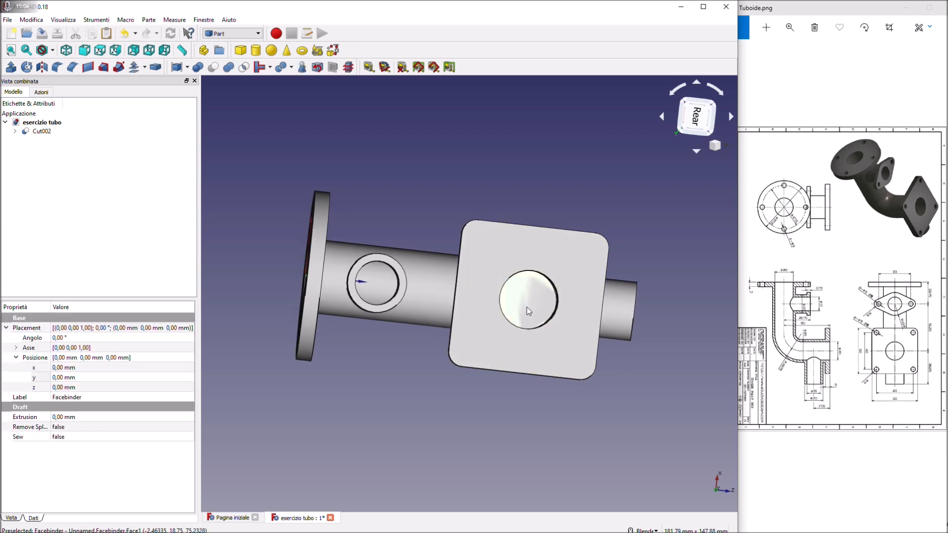
key(Delete)
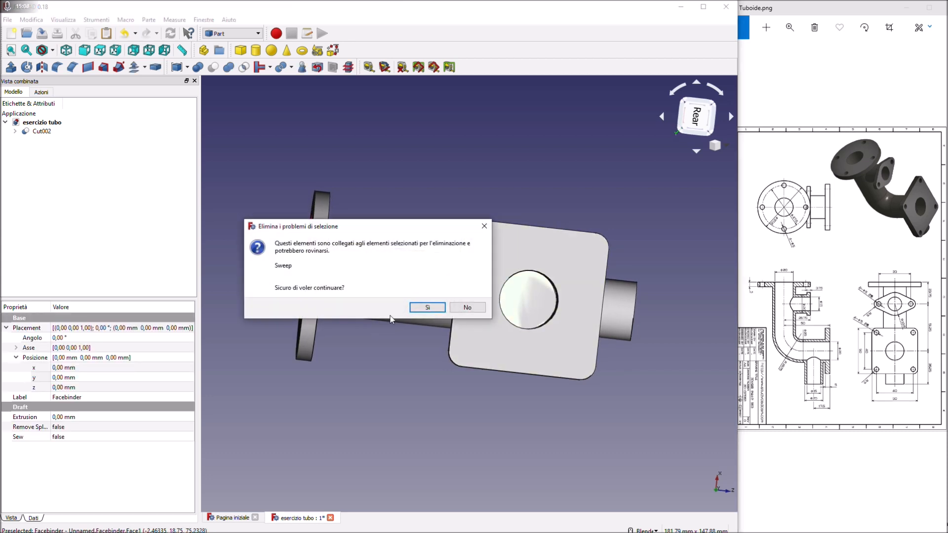
click(419, 313)
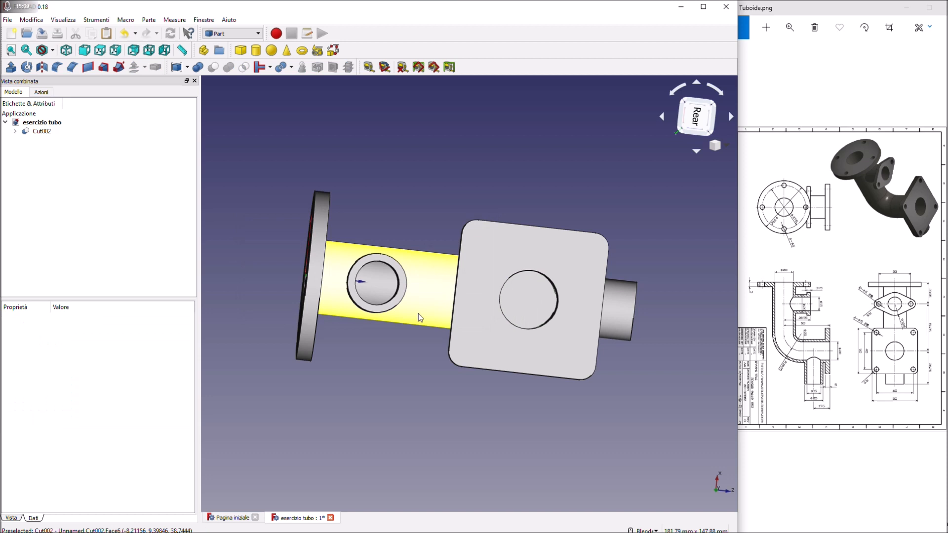
click(532, 312)
key(Delete)
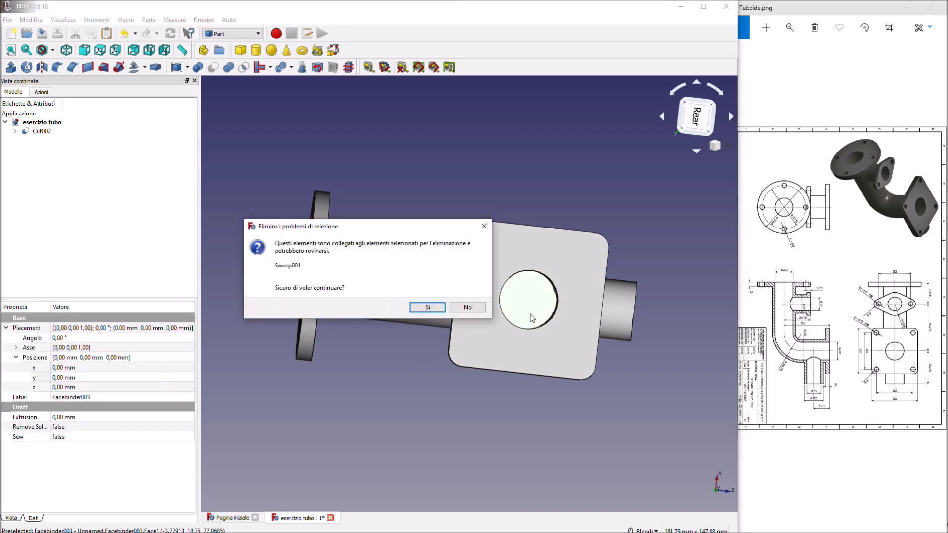
click(432, 308)
Step: Delete the two facebinder surfaces visible through the round flange's bore, accepting the dependency prompts
middle_drag(432, 308, 583, 301)
middle_drag(513, 319, 504, 328)
click(447, 322)
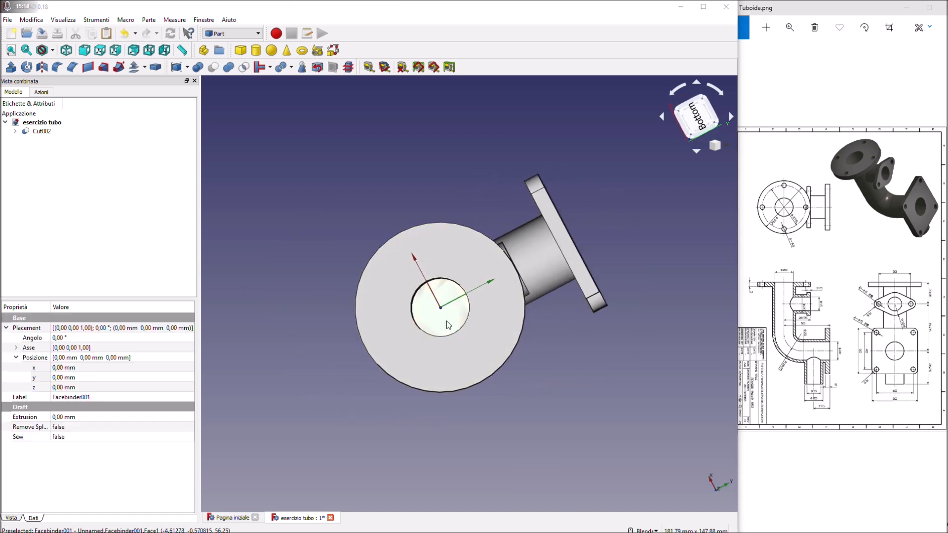
key(Delete)
click(428, 307)
click(440, 317)
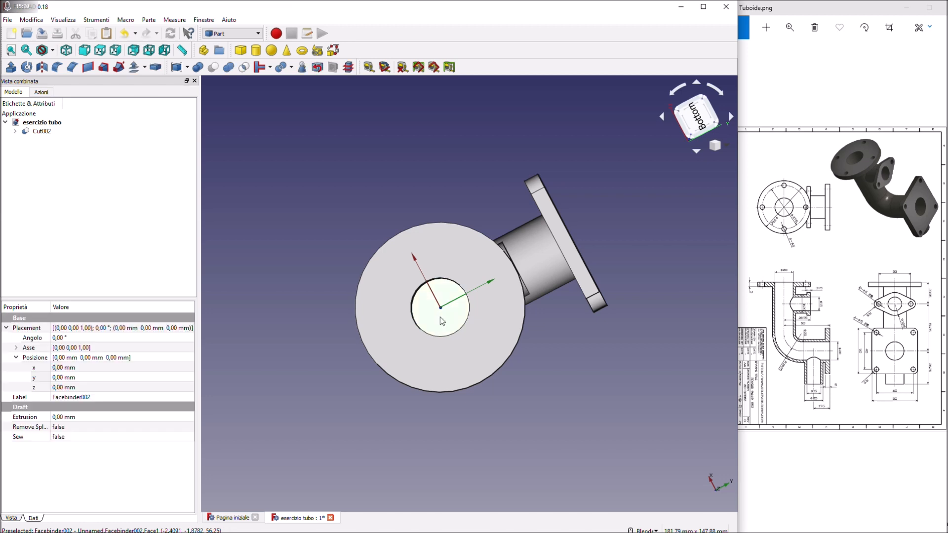
key(Delete)
click(433, 308)
middle_drag(585, 351, 410, 252)
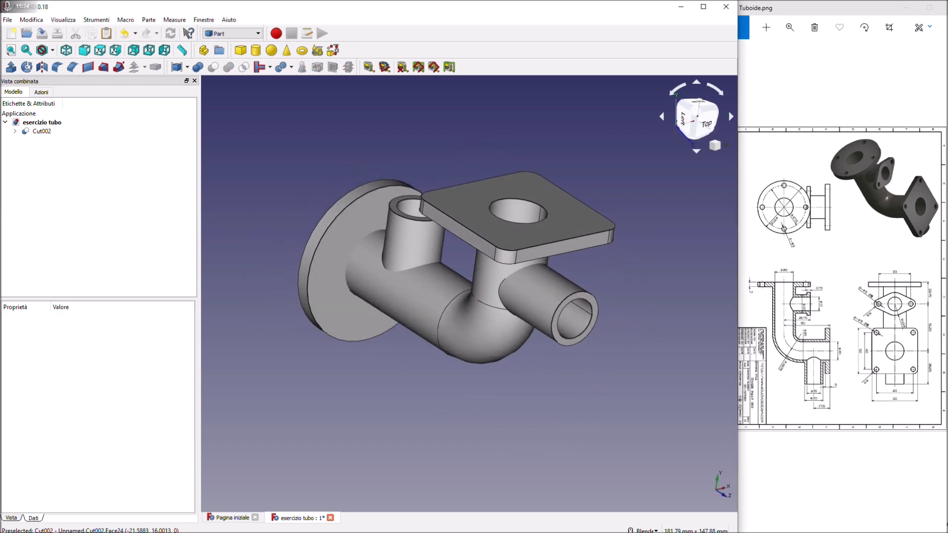
middle_drag(415, 316, 410, 350)
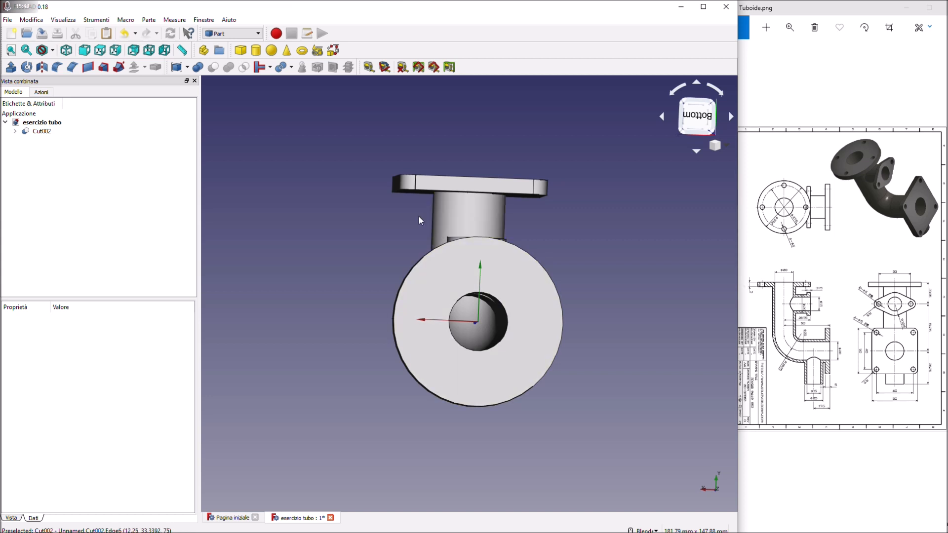
Step: Add a 2 mm radius, 10 mm high cylinder at the origin, in the centre of the round flange
click(255, 51)
click(47, 140)
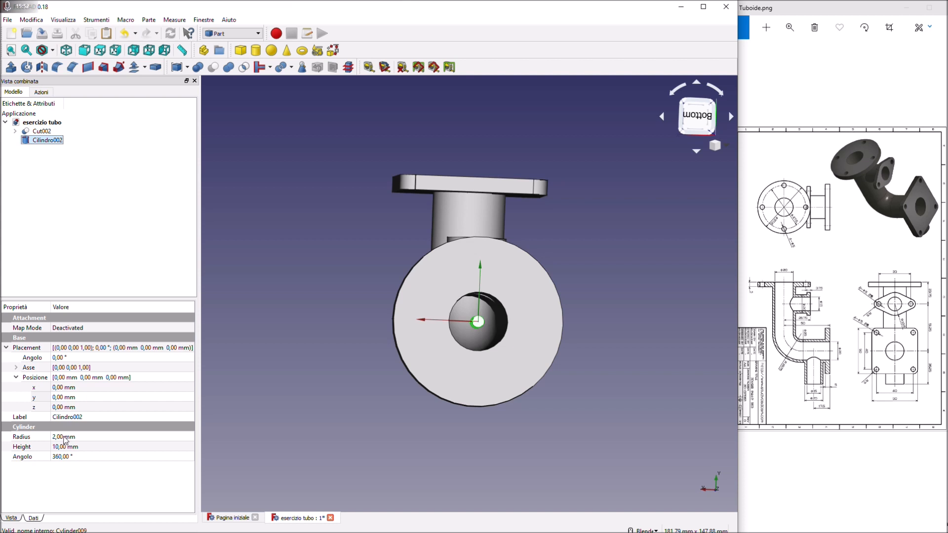
click(64, 437)
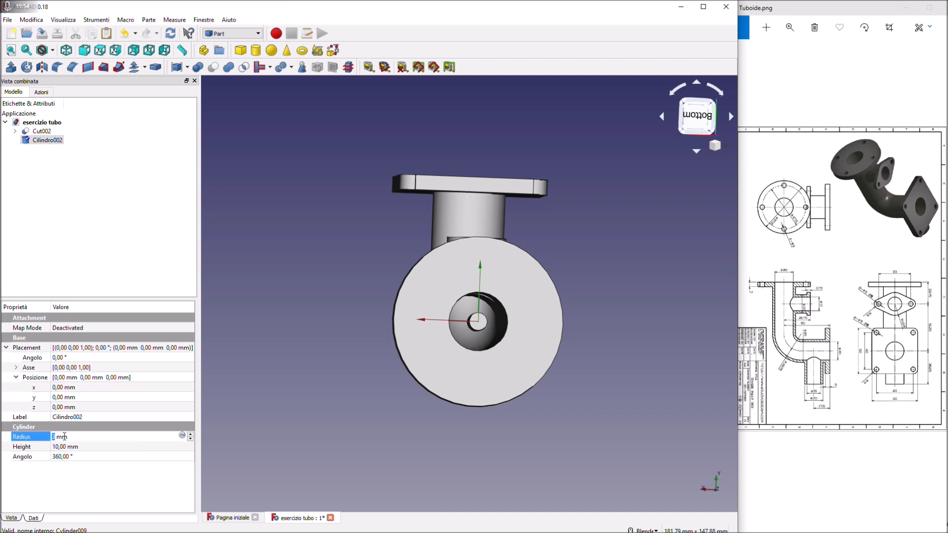
scroll(64, 437, down, 1)
middle_drag(283, 389, 316, 386)
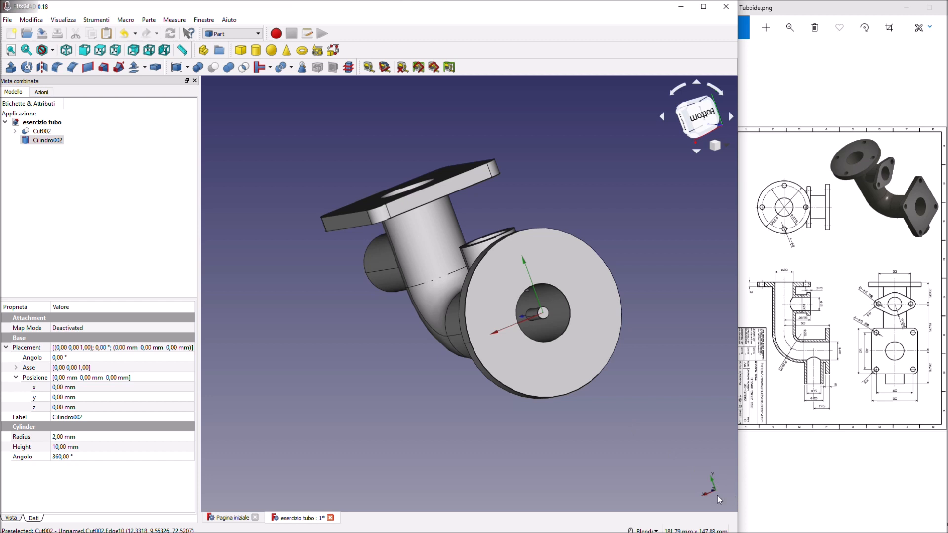
middle_drag(672, 478, 519, 471)
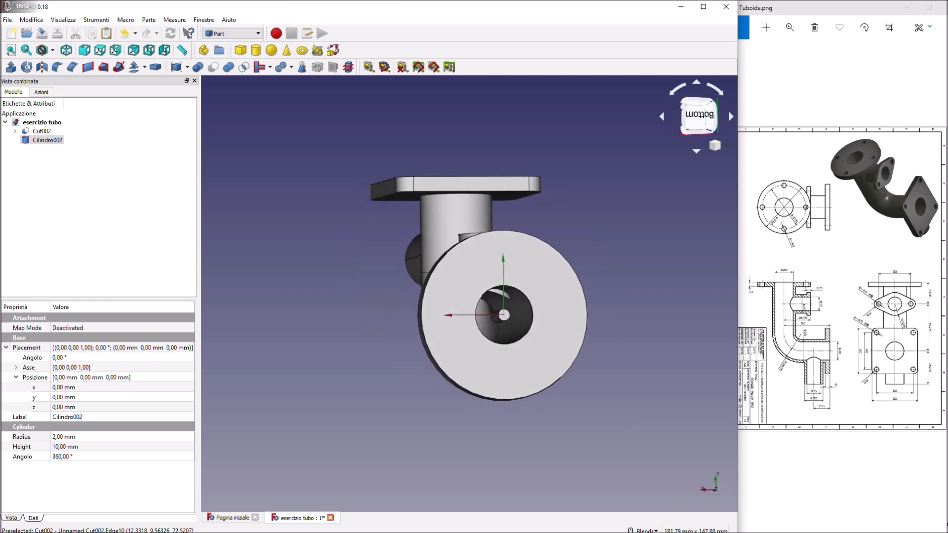
Step: Set the new cylinder's X position to 23,75 mm so it sits near the rim of the round flange
click(66, 389)
scroll(66, 390, up, 15)
scroll(66, 389, up, 5)
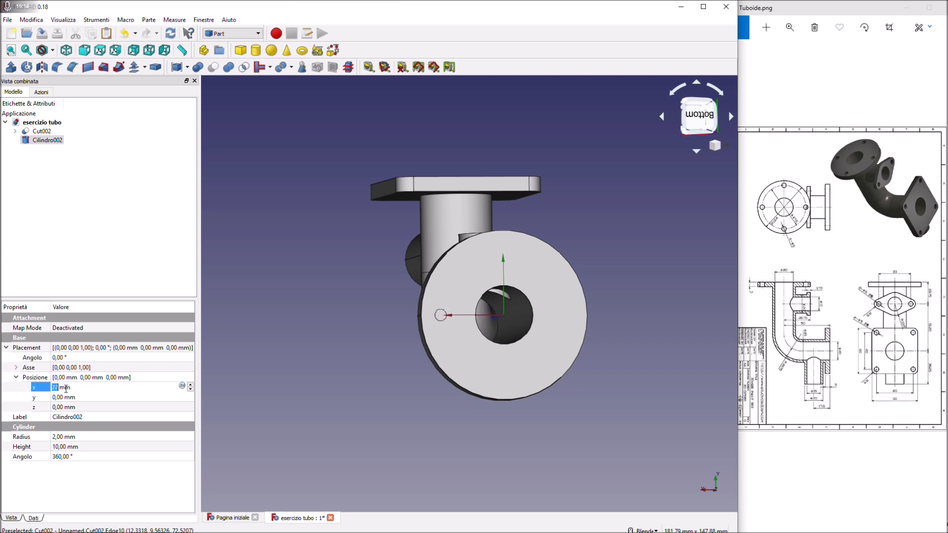
scroll(65, 389, up, 2)
text(75)
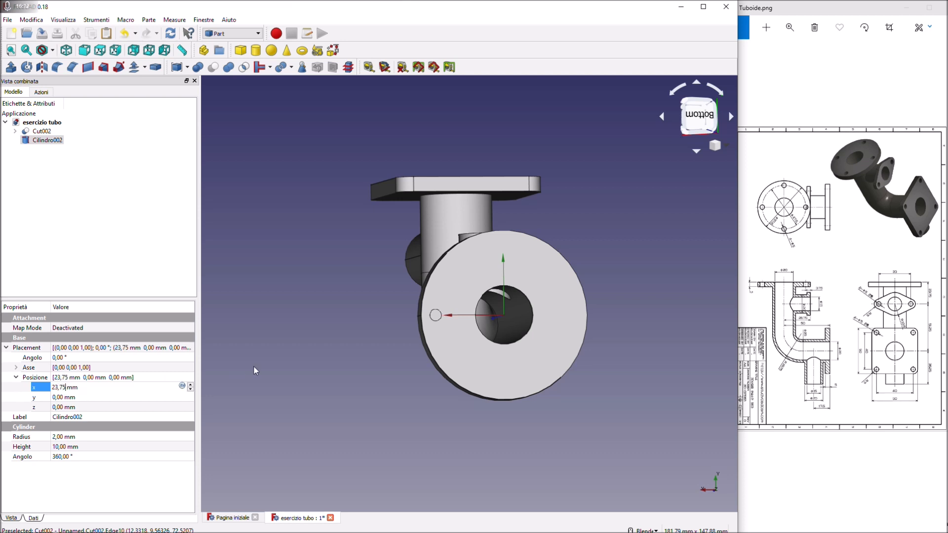
click(290, 369)
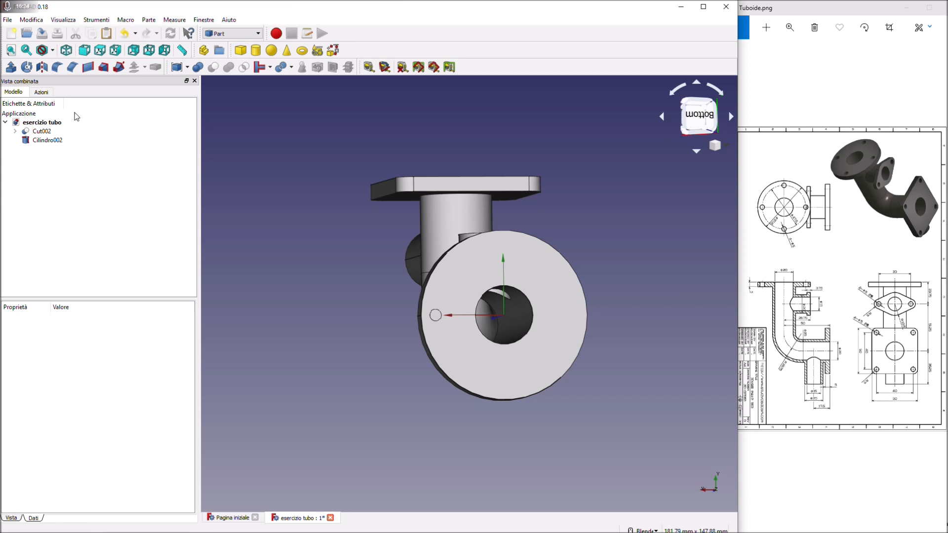
Step: Create a Draft array from the small cylinder on the round flange
click(47, 140)
click(259, 34)
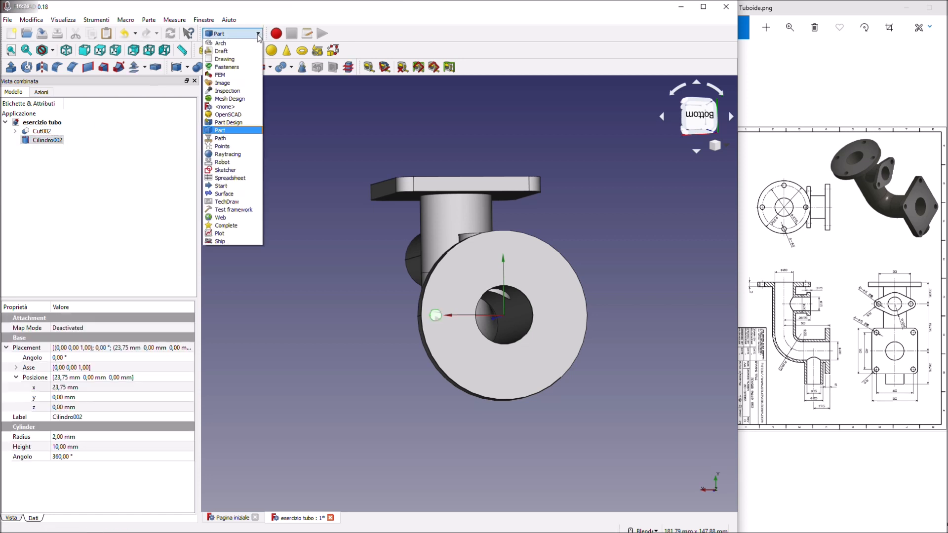
click(221, 52)
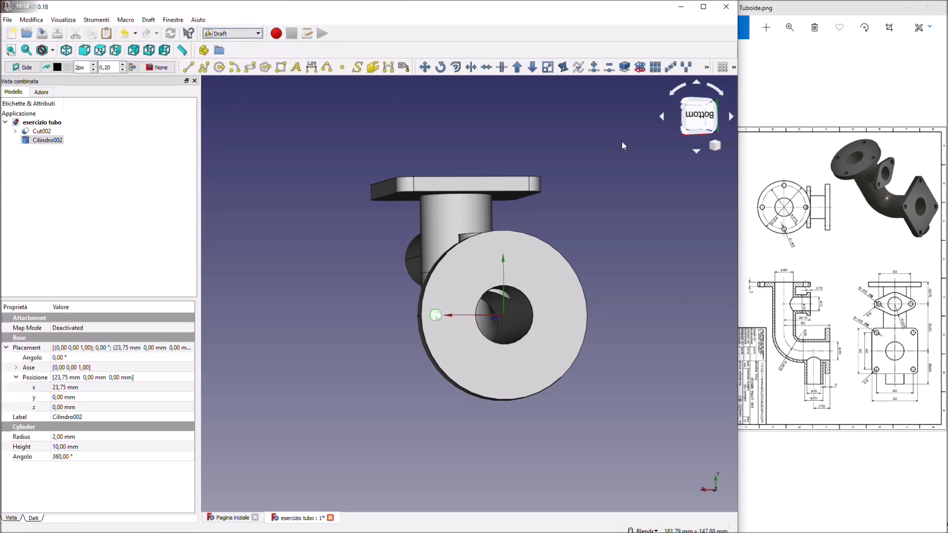
click(657, 69)
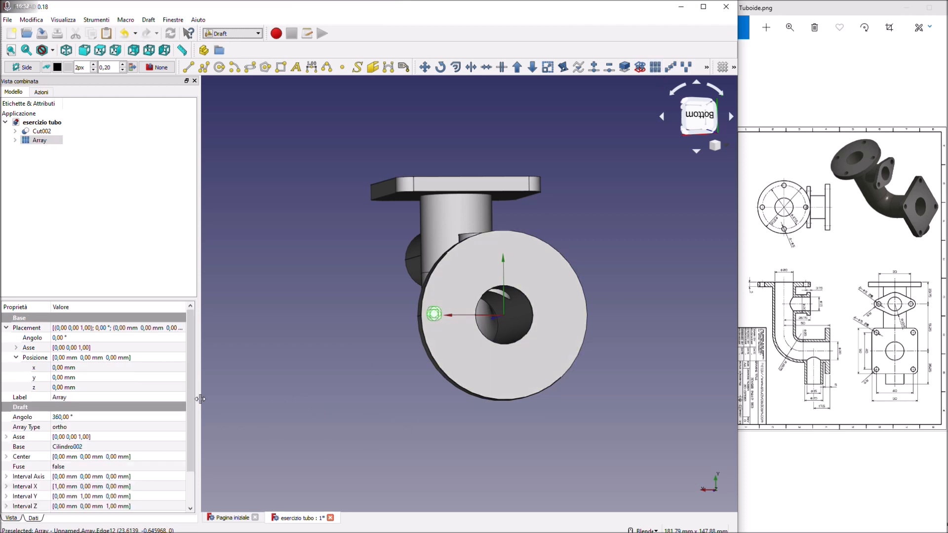
Step: Change the array type to polar and set its polar number to 4
drag(192, 401, 192, 437)
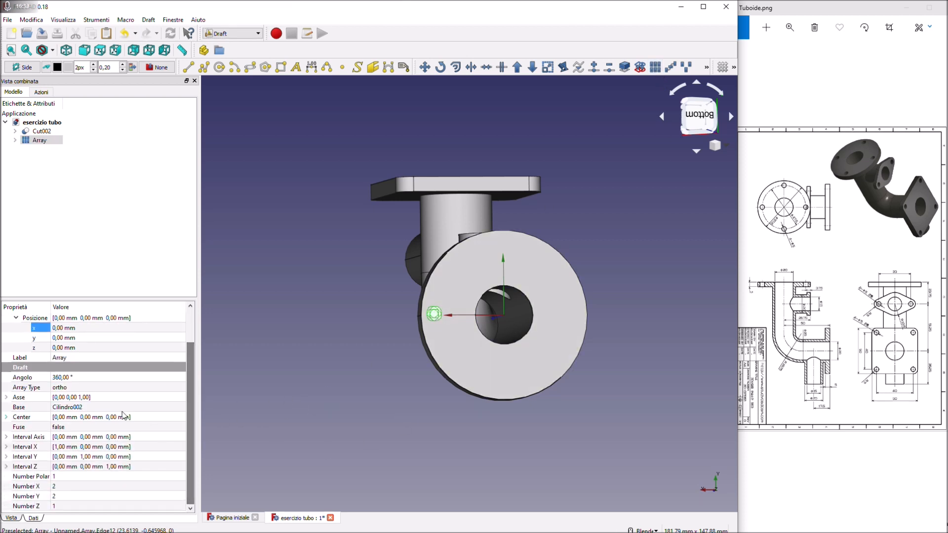
click(113, 391)
click(111, 389)
click(86, 404)
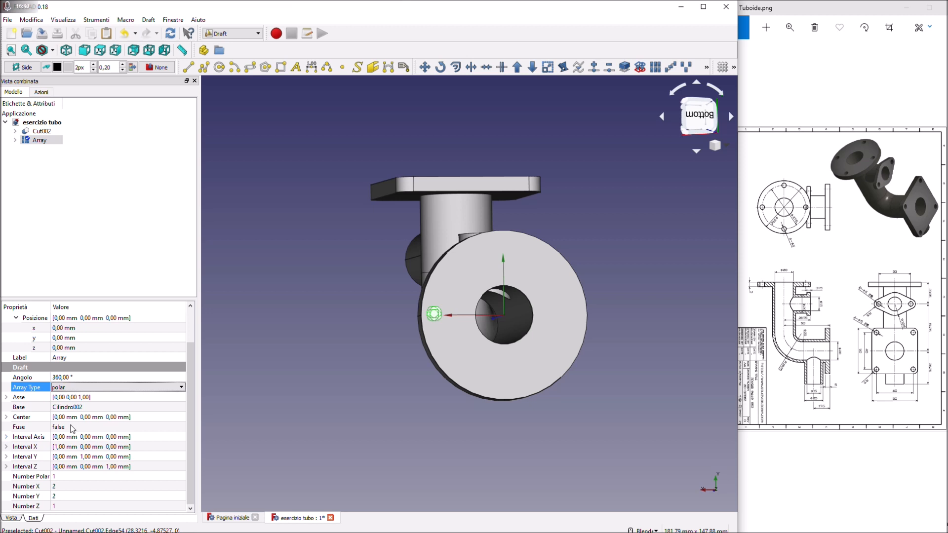
click(78, 476)
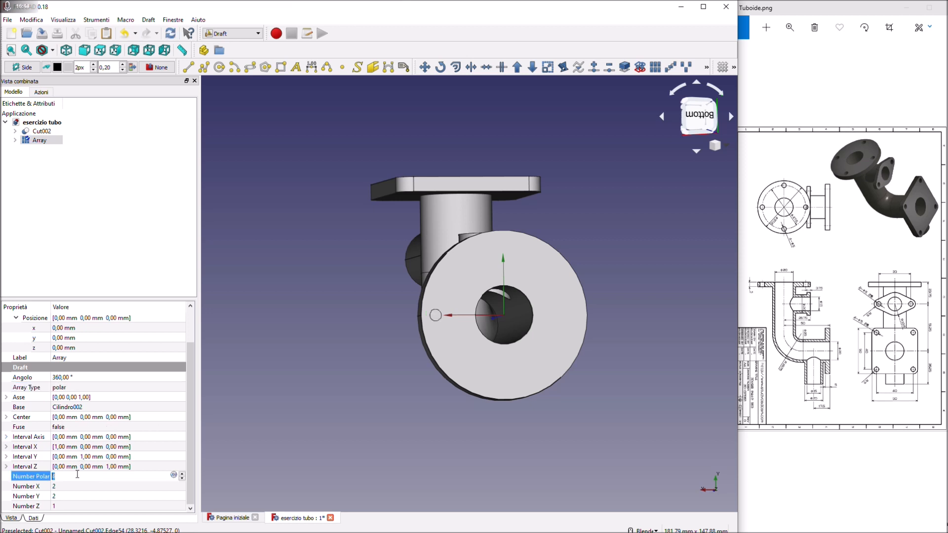
text(4)
click(146, 397)
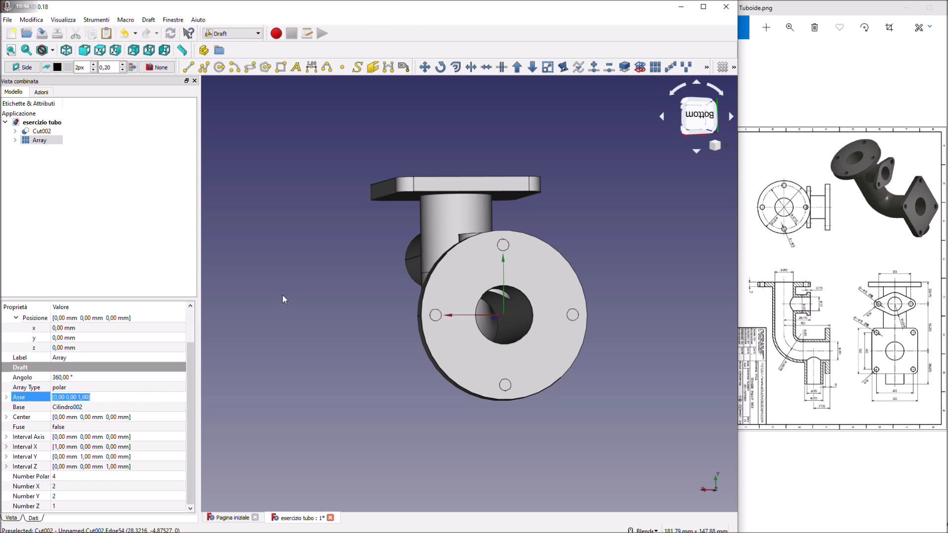
click(91, 187)
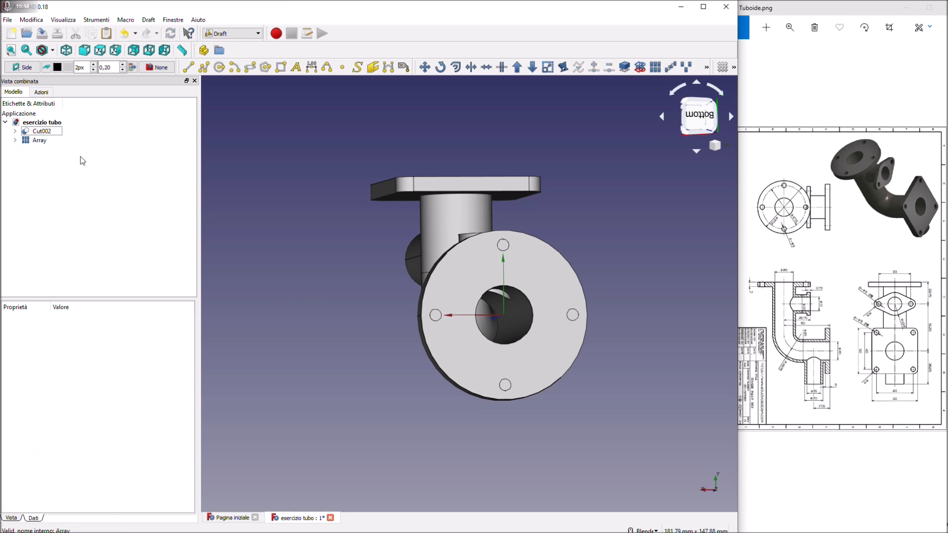
Step: Cut the polar array of cylinders from the pipe body with the Part Boolean cut to form the round flange's bolt holes
click(49, 133)
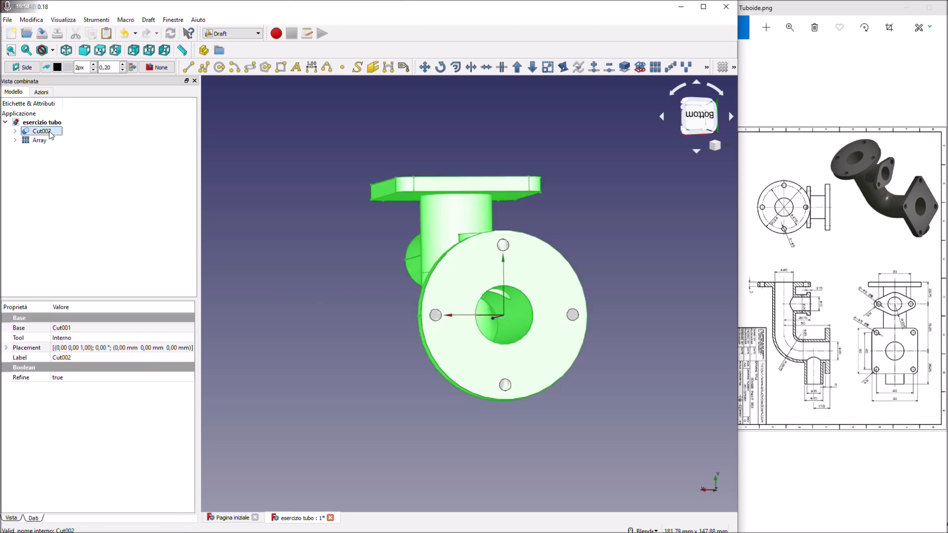
click(47, 142)
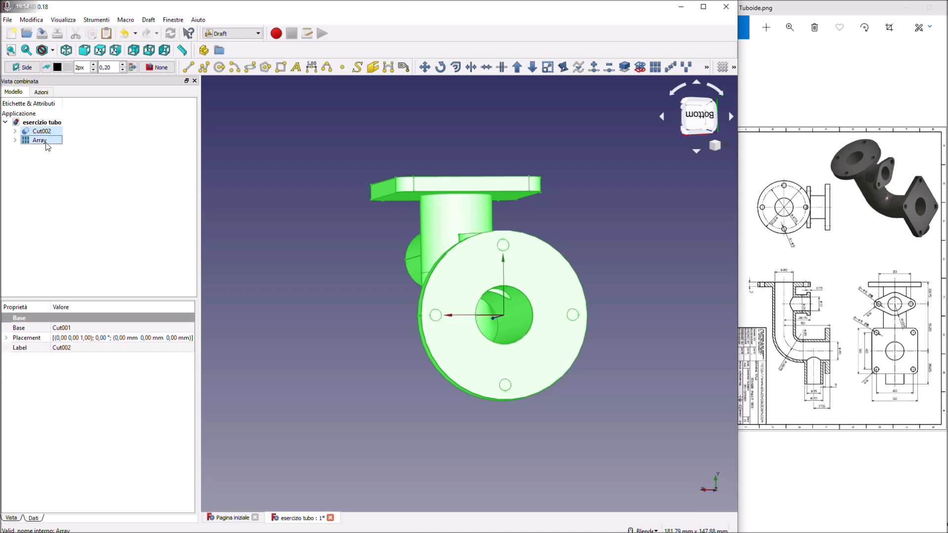
click(257, 33)
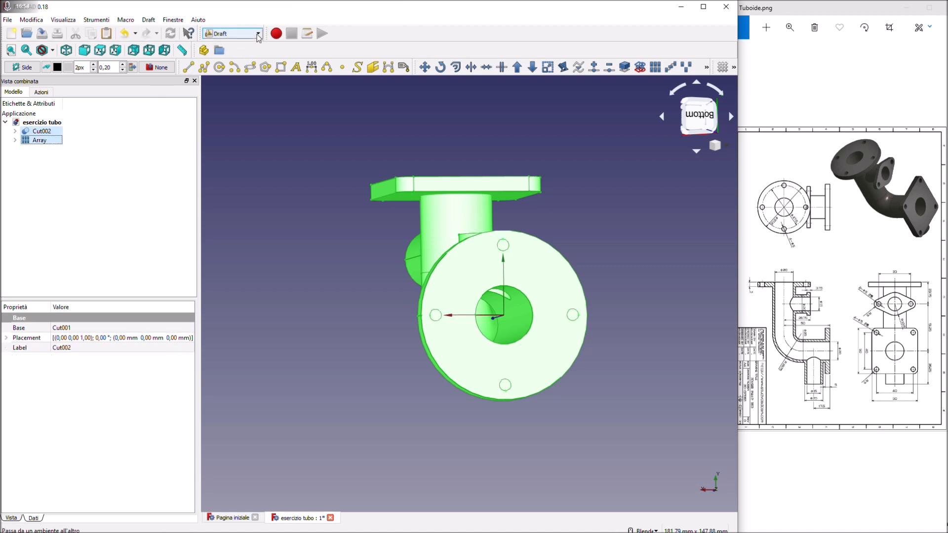
click(226, 130)
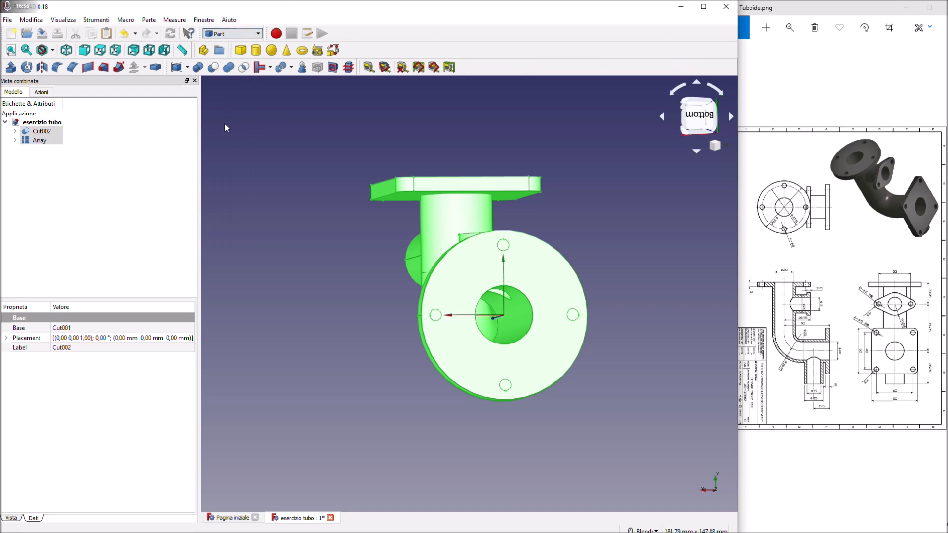
click(214, 68)
middle_drag(320, 222, 395, 271)
key(5)
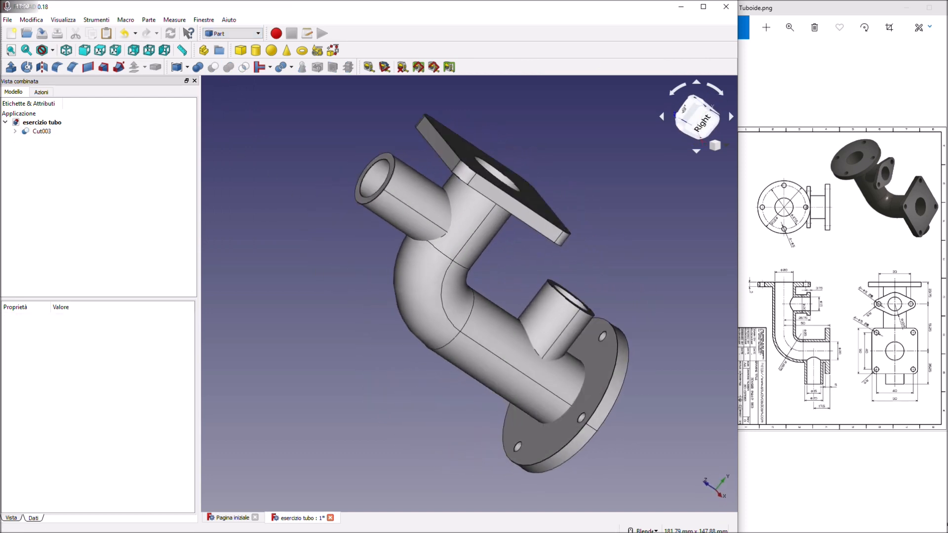
Step: Add another cylinder at the origin and select it for editing
middle_drag(655, 259, 443, 211)
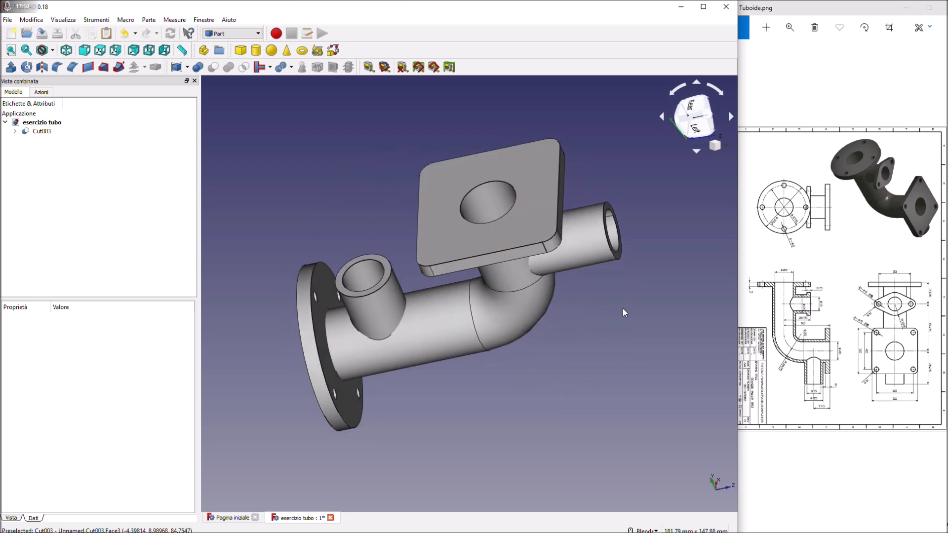
middle_drag(241, 232, 296, 227)
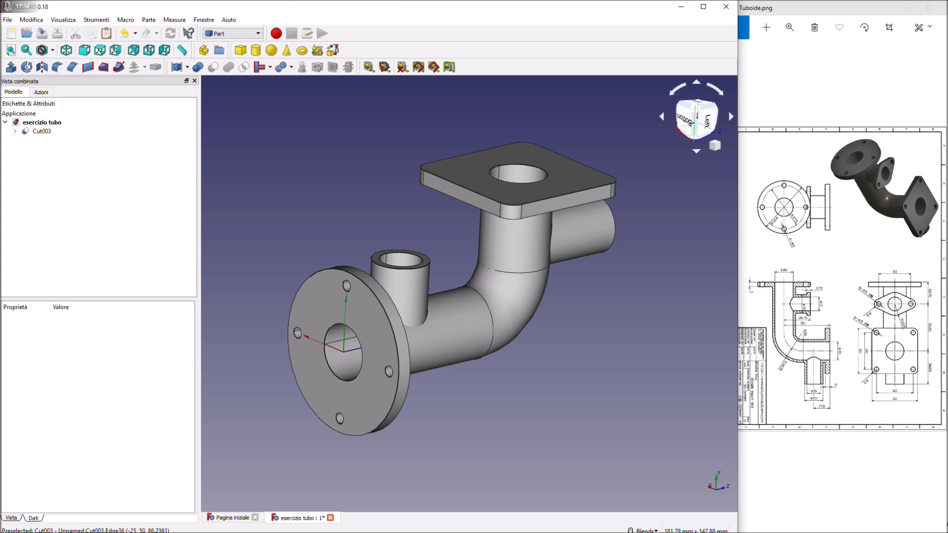
click(256, 50)
click(34, 141)
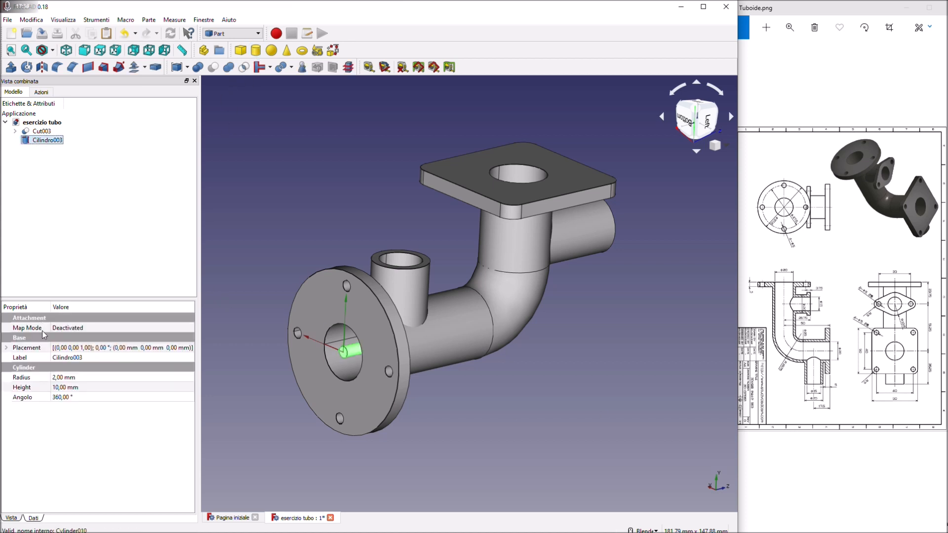
Step: Rotate the new cylinder by -90° about the X axis, with axis components 1, 0, 0
click(5, 348)
click(72, 357)
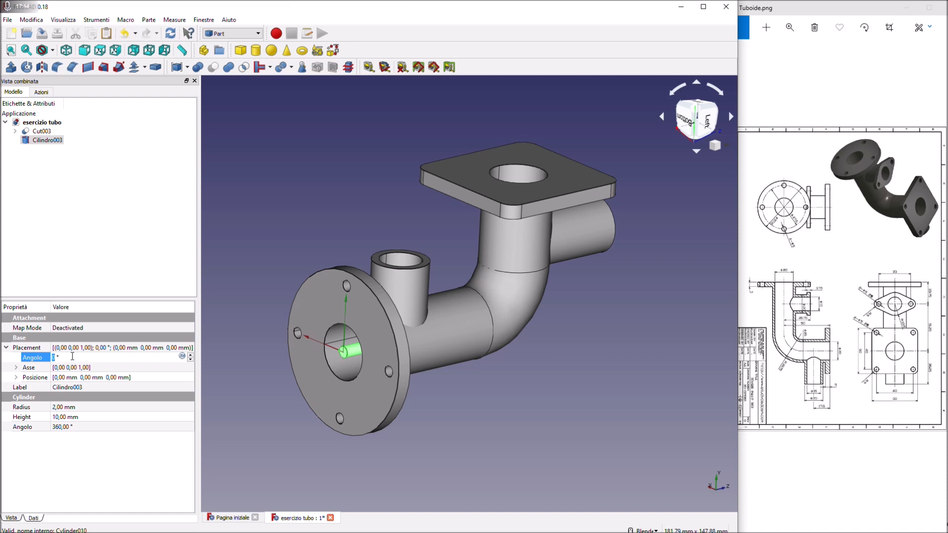
click(17, 368)
click(59, 378)
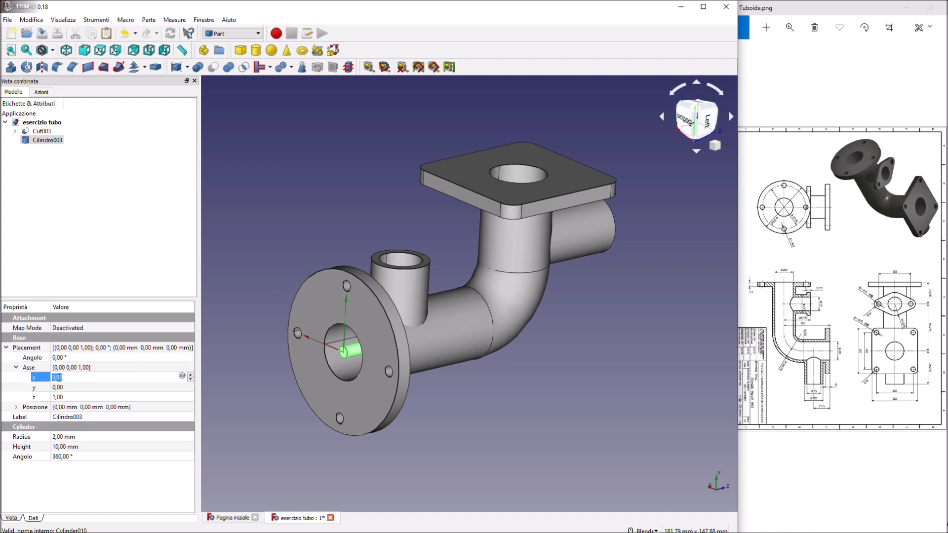
click(67, 398)
text(0)
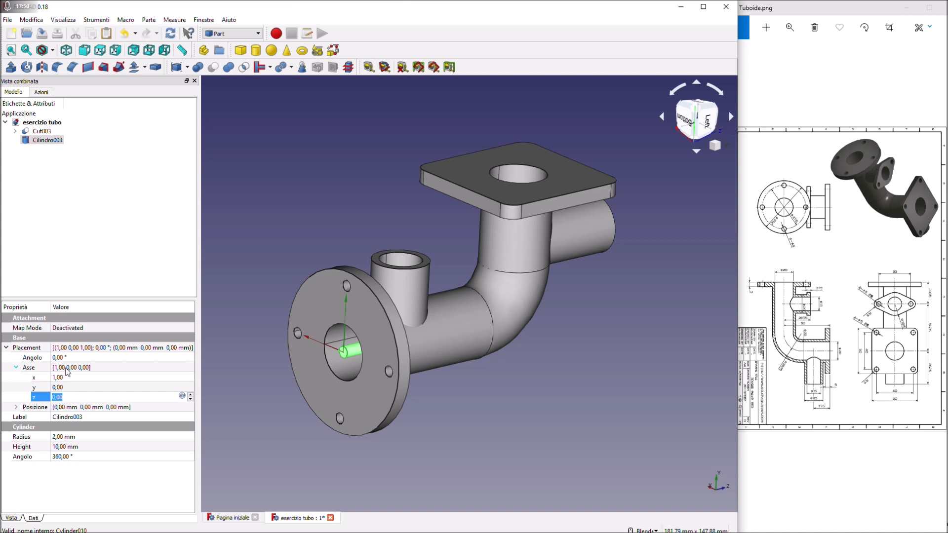
click(66, 357)
text(90)
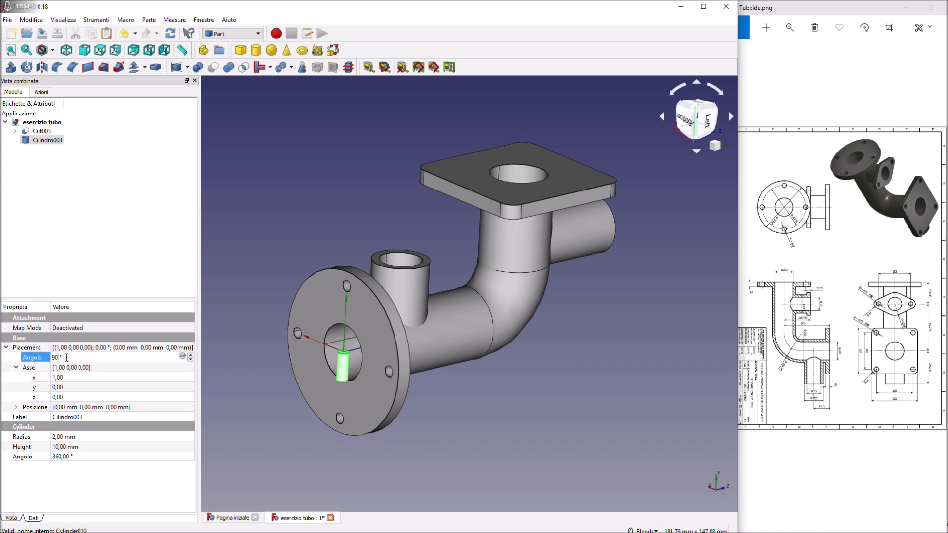
key(BackSpace)
key(BackSpace)
text(-90)
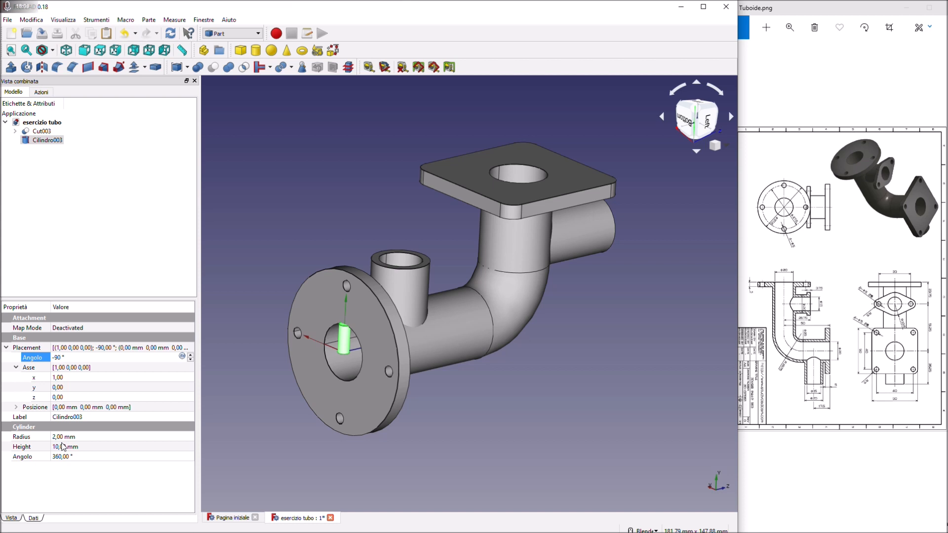
Step: Set the rotated cylinder's radius to 2,5 mm
click(62, 439)
text(2)
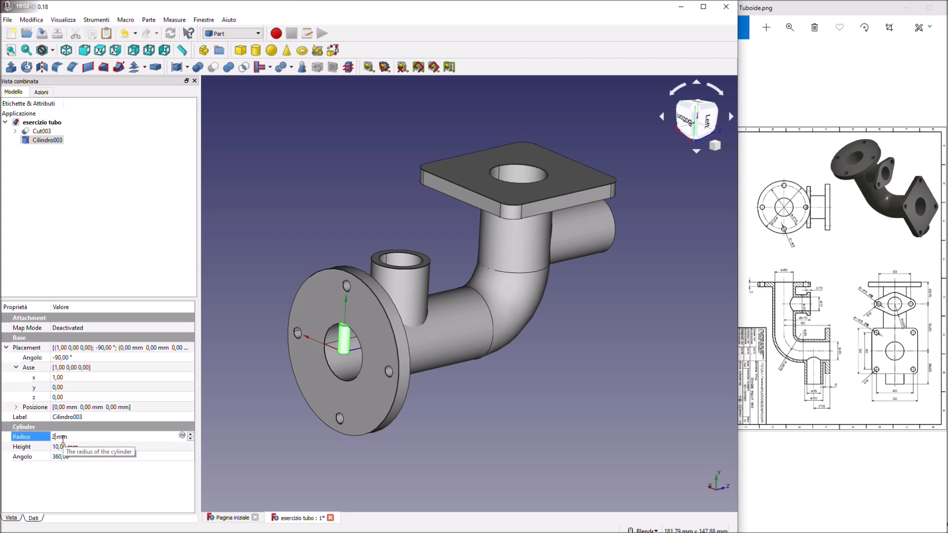
text(,5)
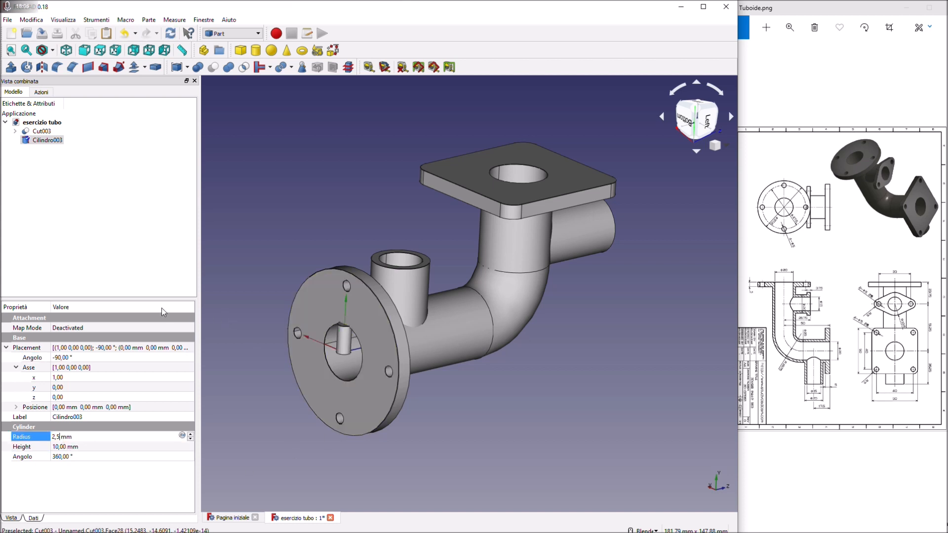
Step: Position the cylinder at Y 39 mm and Z 75 mm, inside the square flange's central opening
click(60, 377)
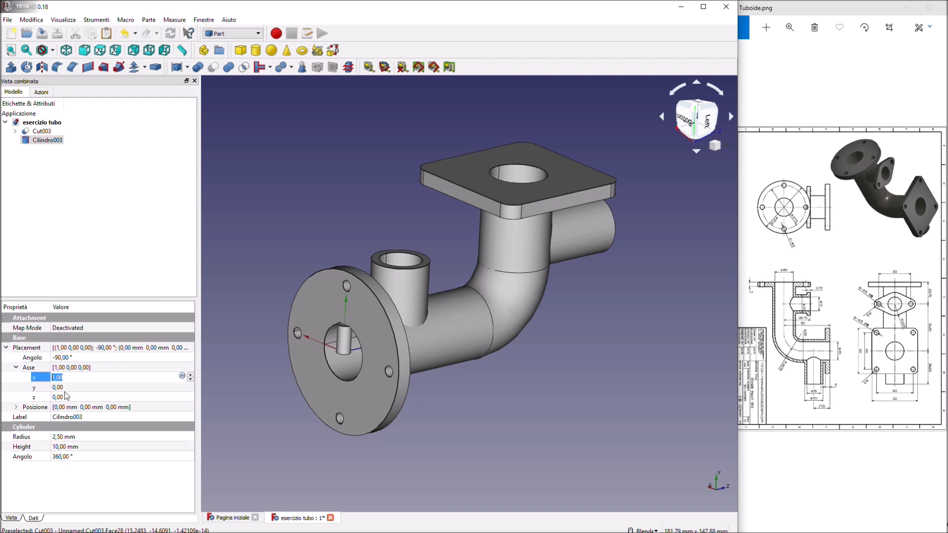
click(16, 408)
click(67, 436)
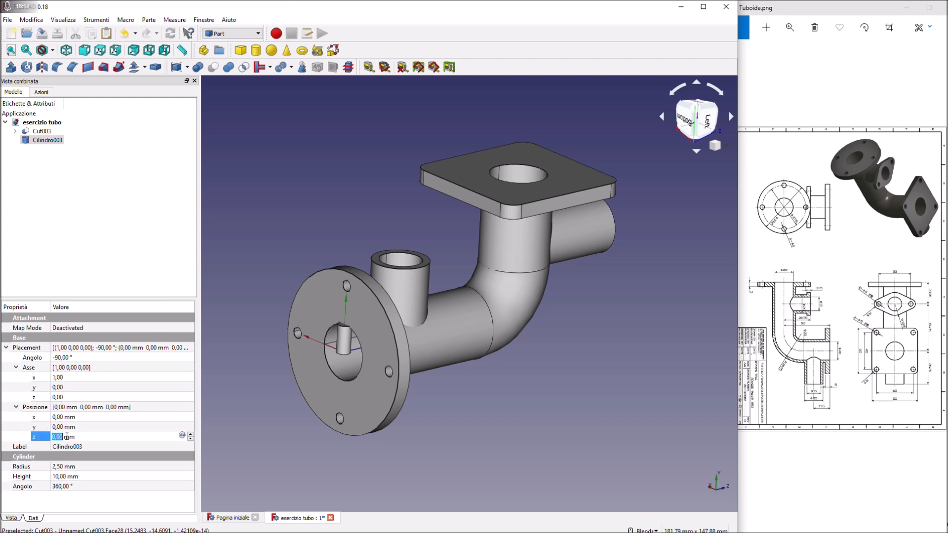
text(1)
scroll(67, 437, down, 1)
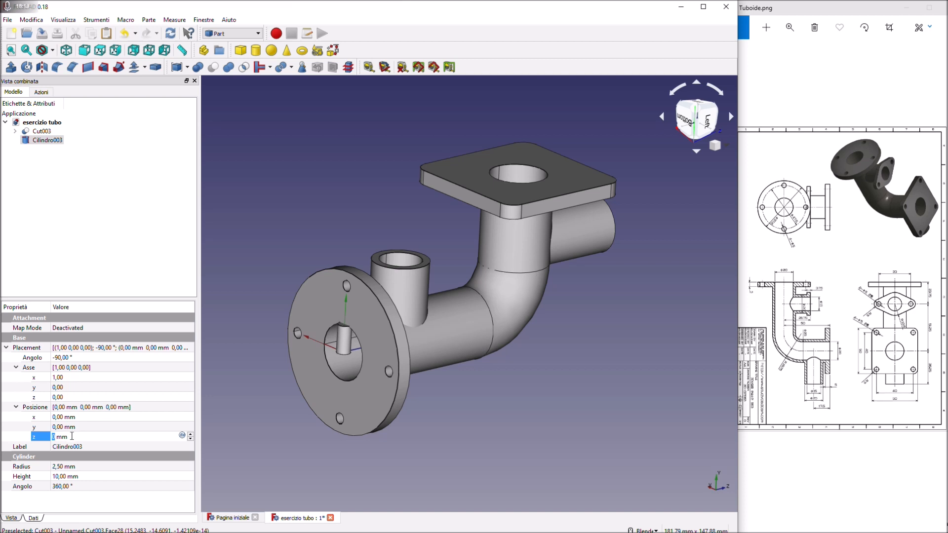
click(72, 426)
scroll(71, 424, up, 20)
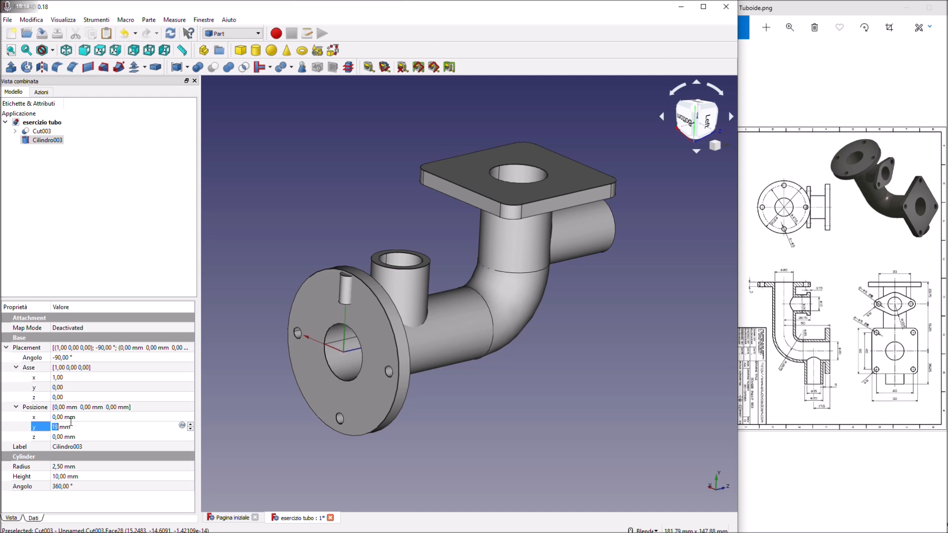
scroll(71, 423, up, 10)
scroll(71, 423, up, 1)
click(69, 436)
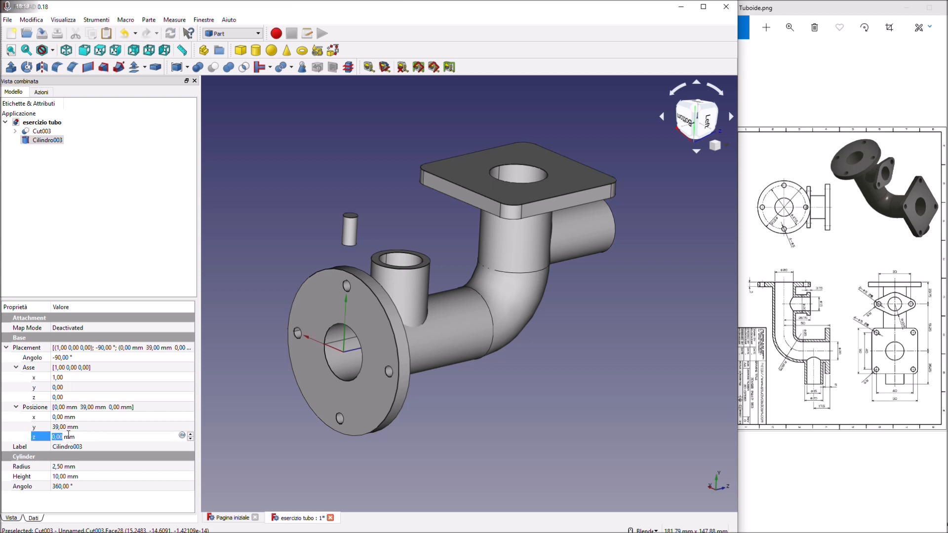
text(75)
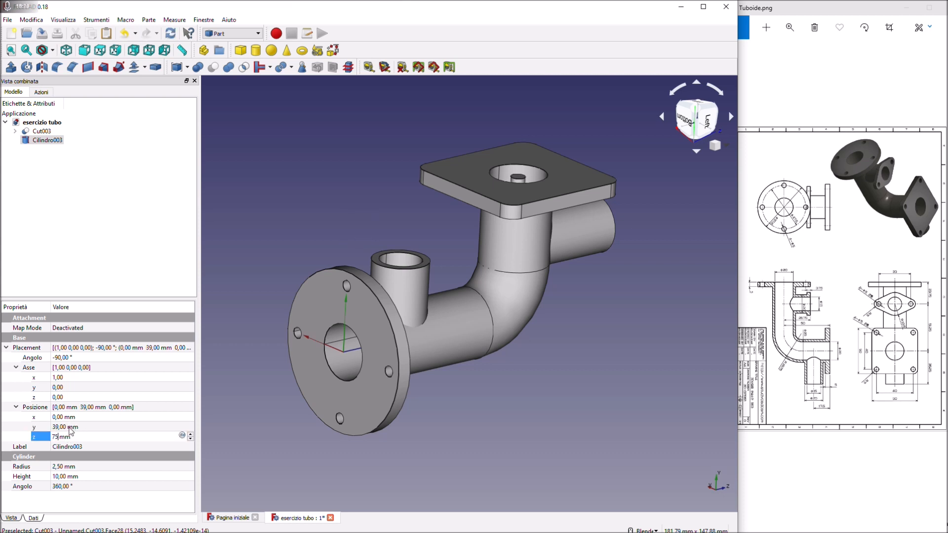
Step: Set the cylinder's Y position to 43 mm so that it passes through the square flange's thickness
click(70, 427)
text(42)
scroll(72, 426, up, 1)
middle_drag(608, 334, 588, 271)
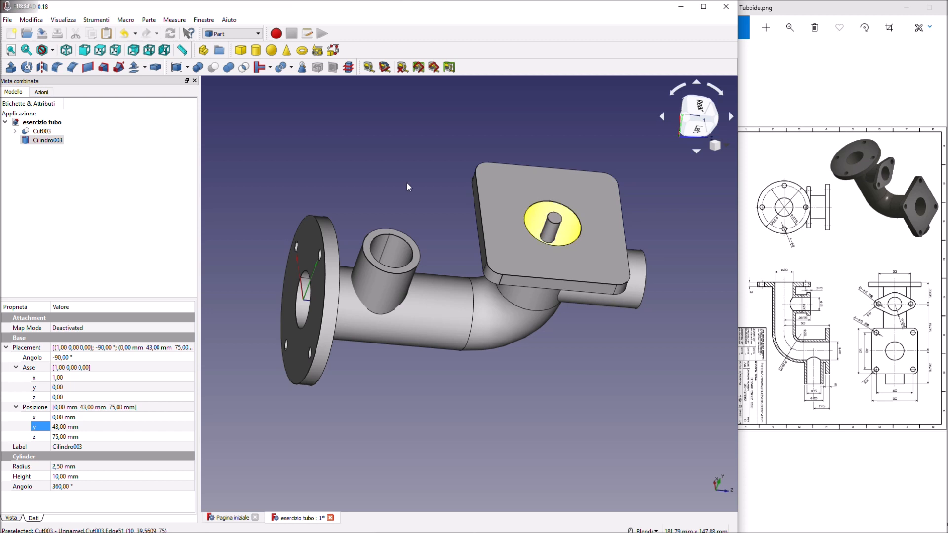
Step: Copy the positioned cylinder and paste three duplicates of it
right_click(46, 140)
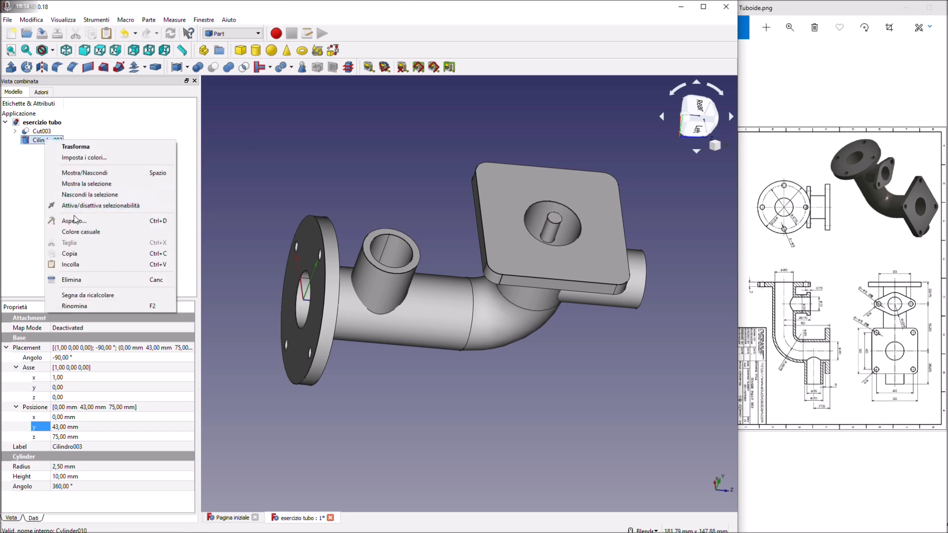
click(76, 254)
right_click(45, 143)
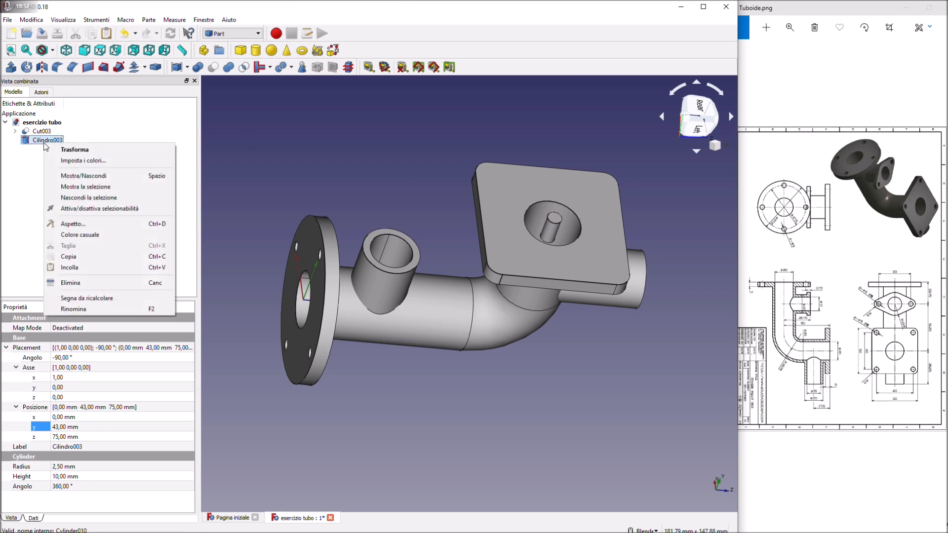
click(79, 267)
click(53, 149)
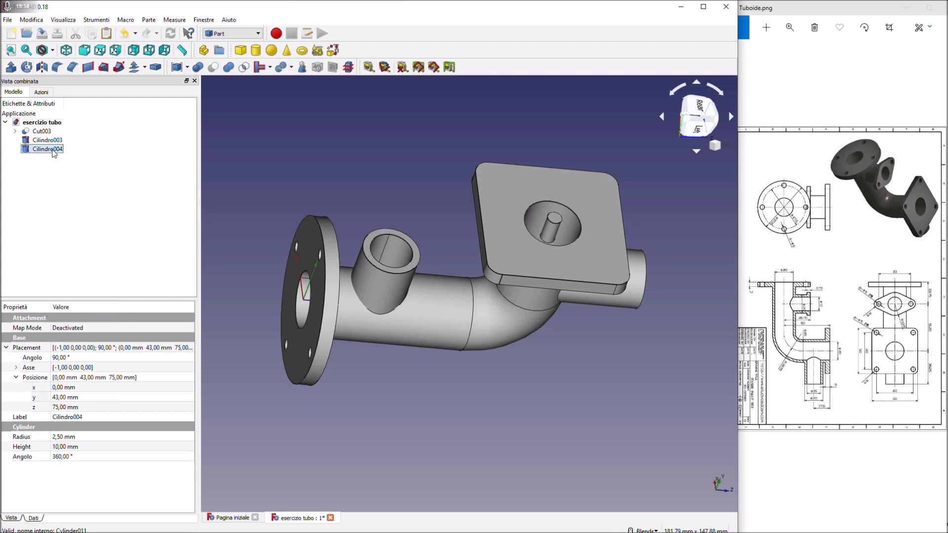
right_click(53, 149)
click(81, 279)
right_click(52, 158)
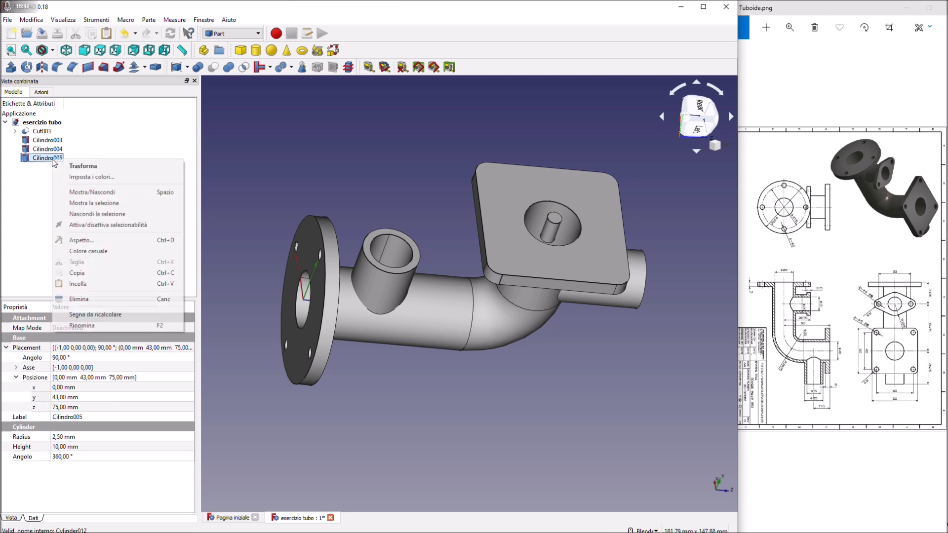
click(77, 284)
Step: Open the placement editor for Cilindro003 and enable incremental changes
click(47, 140)
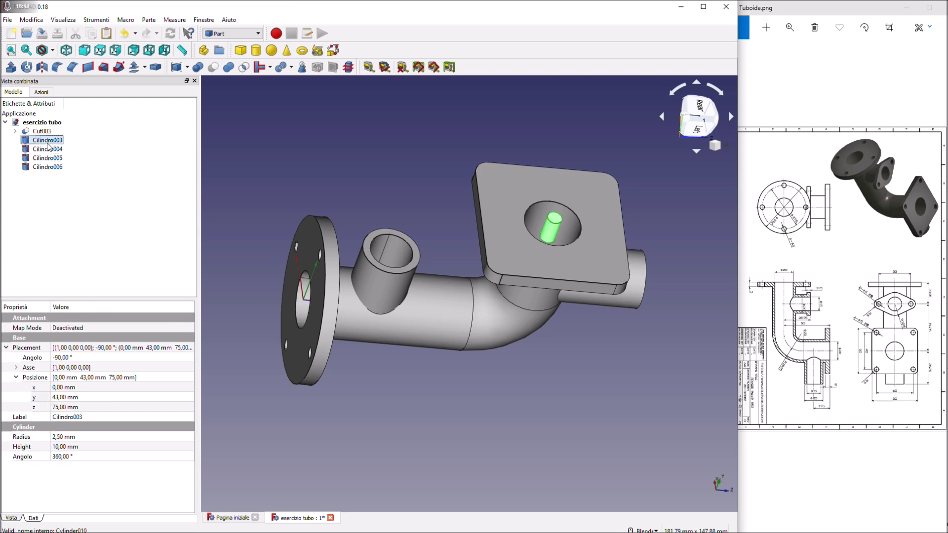
click(61, 388)
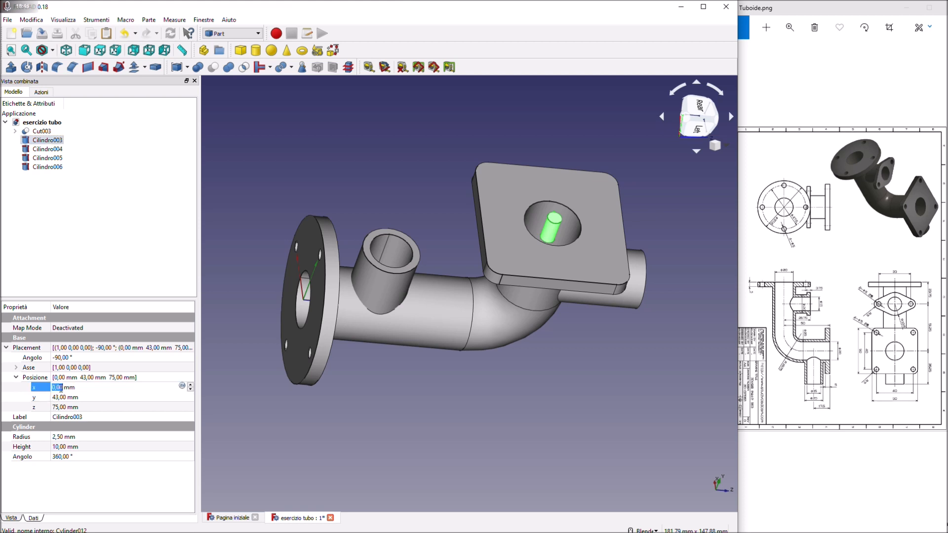
click(177, 349)
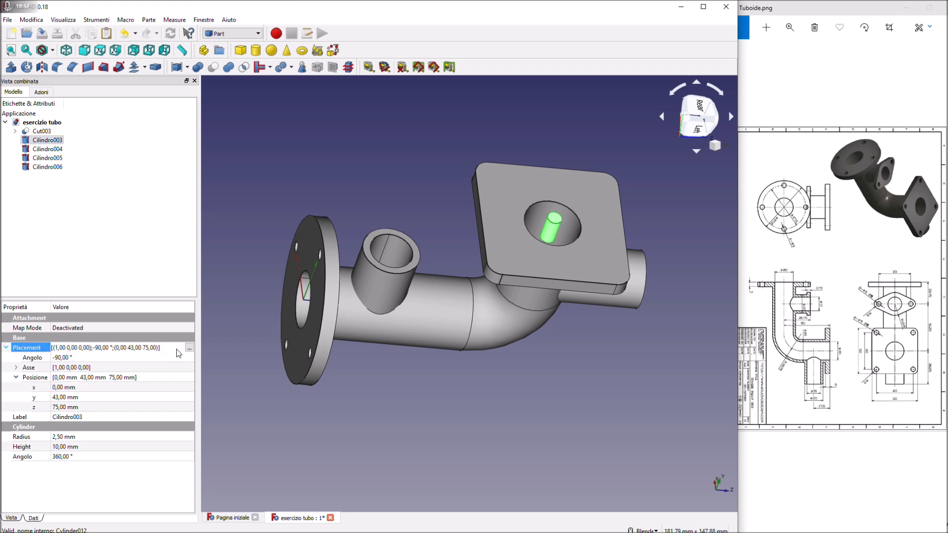
click(189, 348)
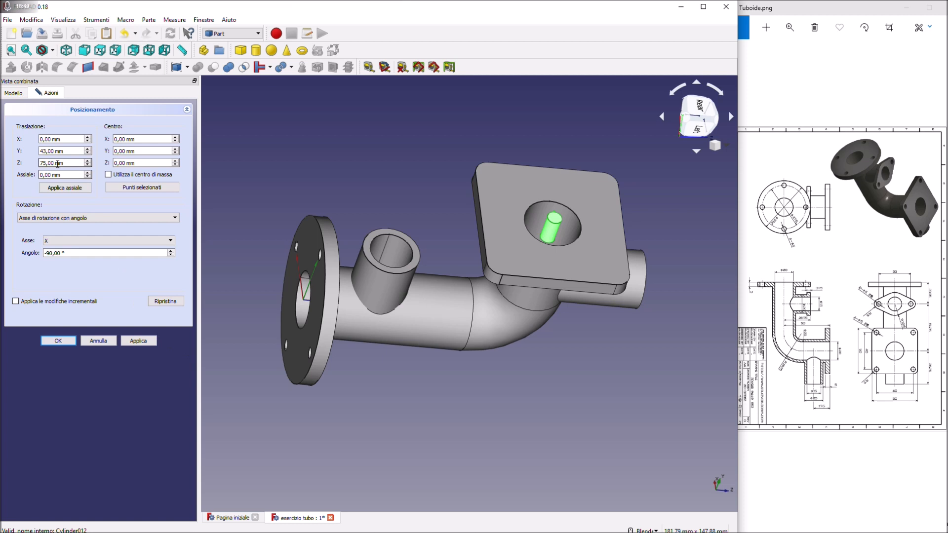
click(15, 302)
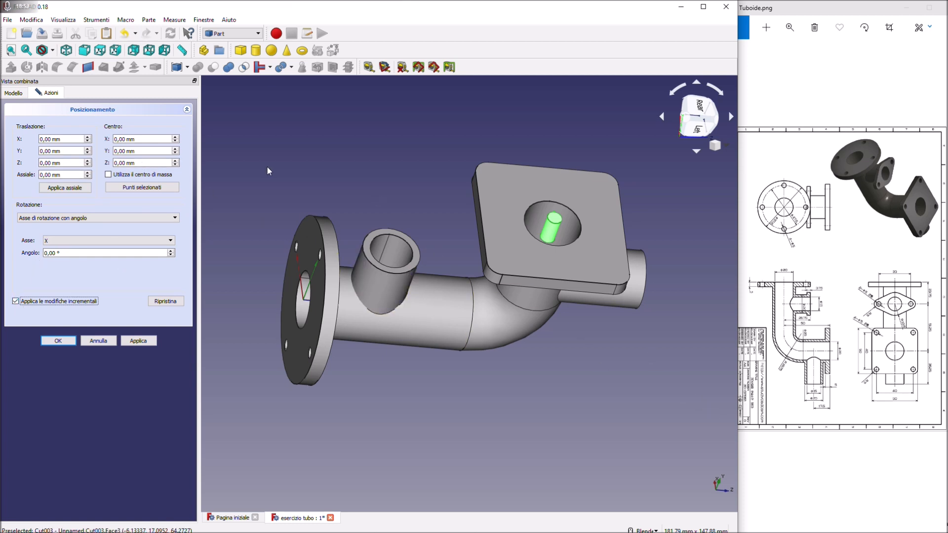
Step: Try to offset the first cylinder by 20 mm along Y, then reset the Y offset to 0
click(53, 140)
key(Tab)
text(20)
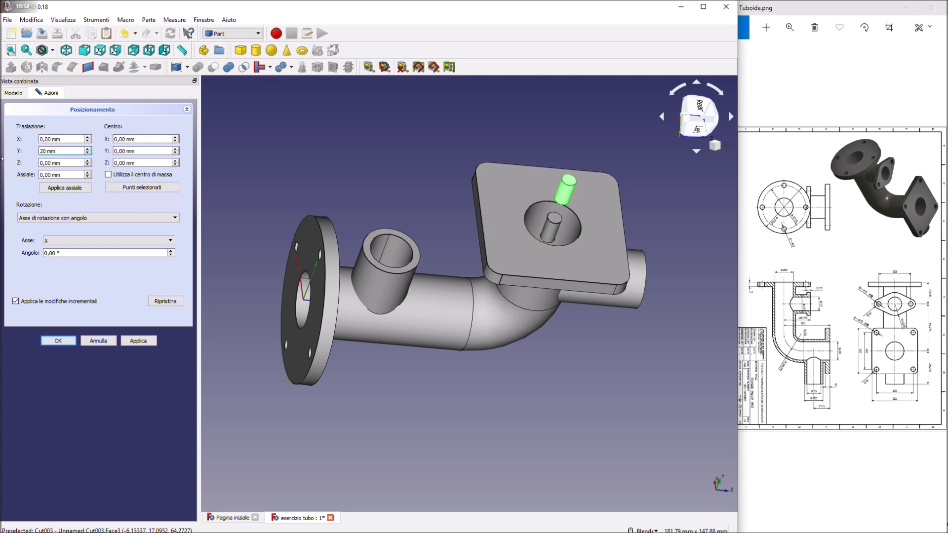
middle_drag(635, 381, 663, 336)
click(704, 115)
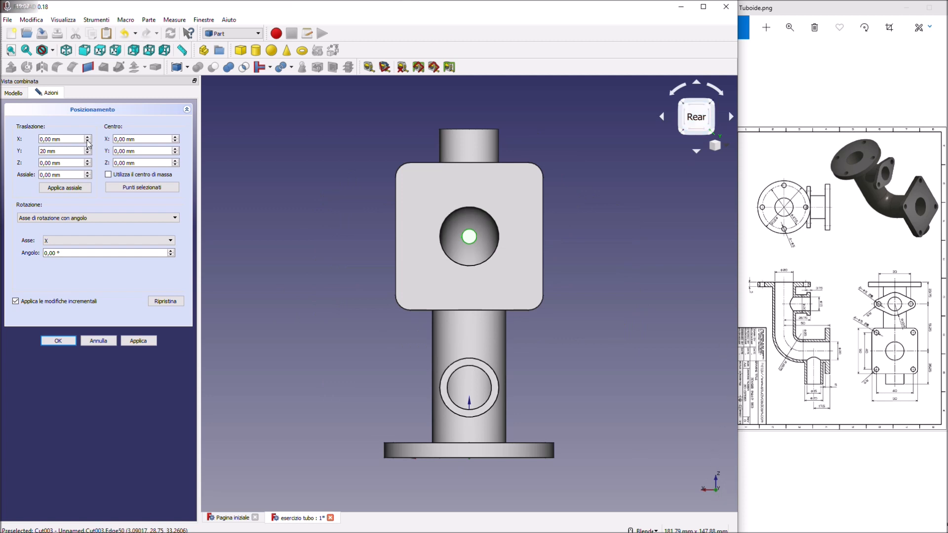
drag(61, 153, 2, 152)
text(0)
Step: Offset the first cylinder by 20 mm in X and 20 mm in Z and apply the placement
click(46, 139)
drag(32, 142, 6, 150)
text(20)
click(52, 163)
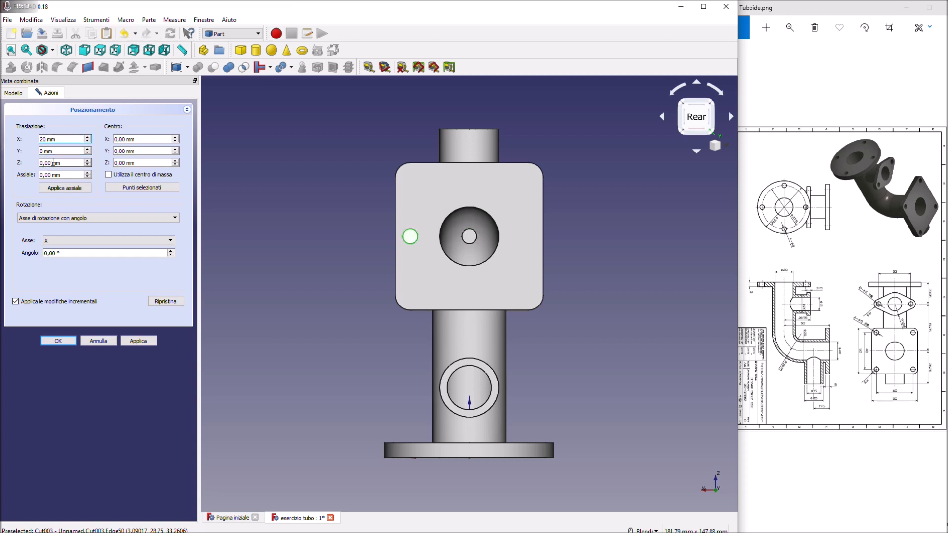
text(20)
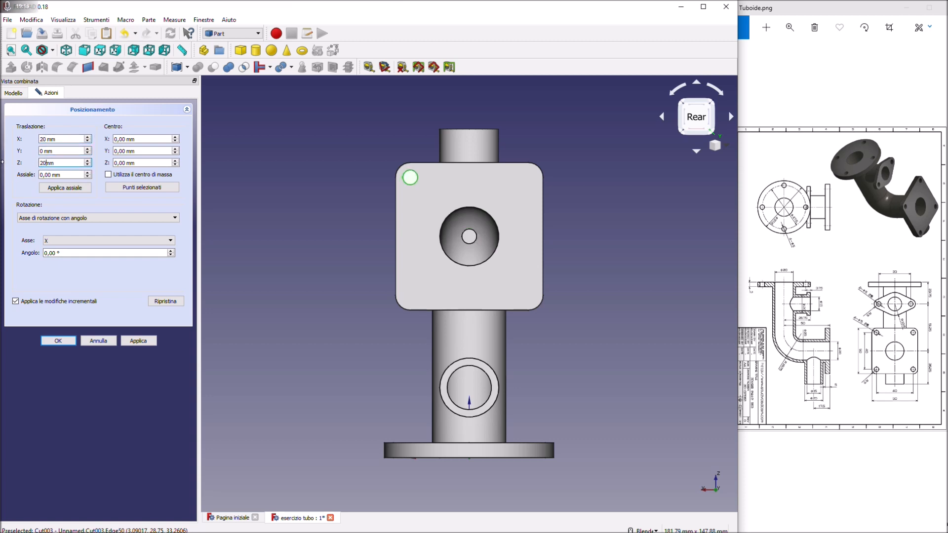
click(138, 341)
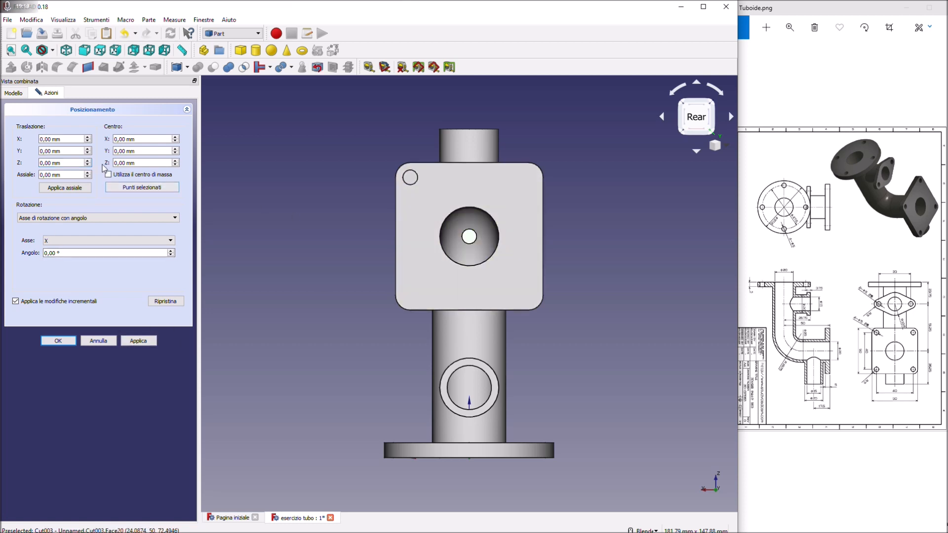
Step: Offset a second cylinder by 20 mm in X and -20 mm in Z and apply the placement
click(51, 139)
drag(52, 139, 1, 143)
text(20)
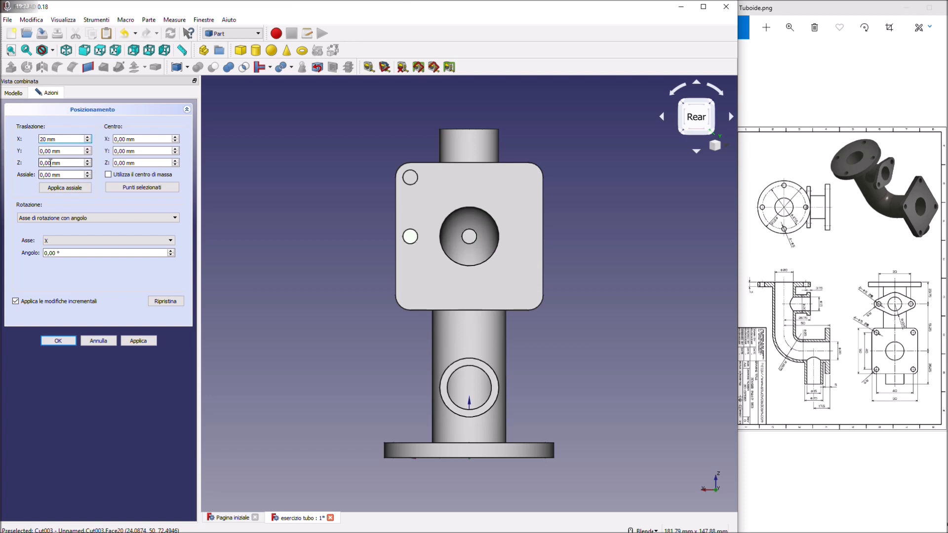
text(-20)
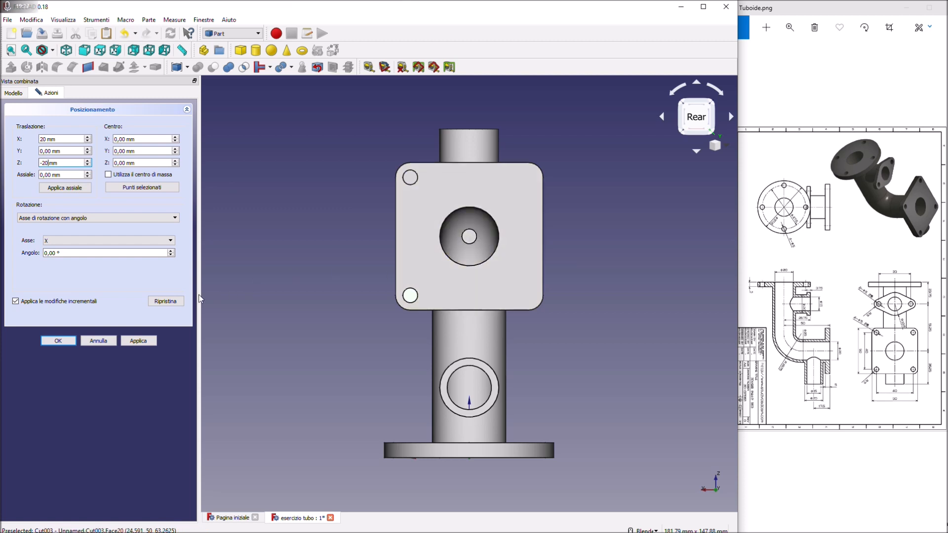
click(143, 342)
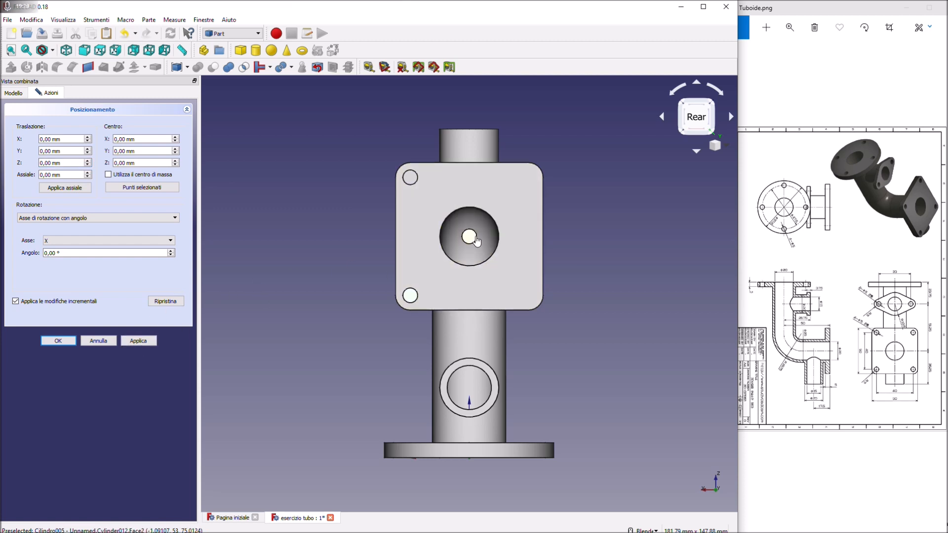
Step: Offset a third cylinder by -20 mm in X and 20 mm in Z and apply the placement
double_click(52, 139)
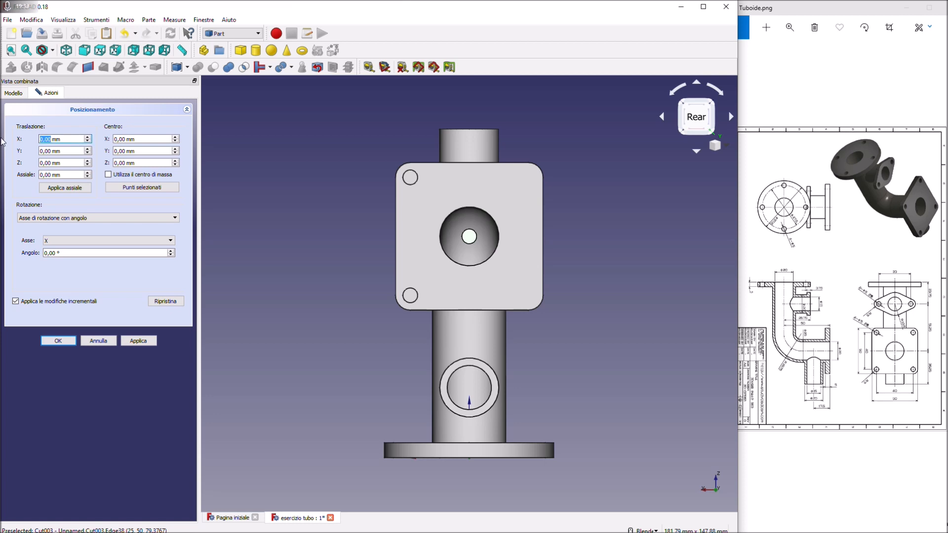
text(-20)
double_click(52, 163)
text(20)
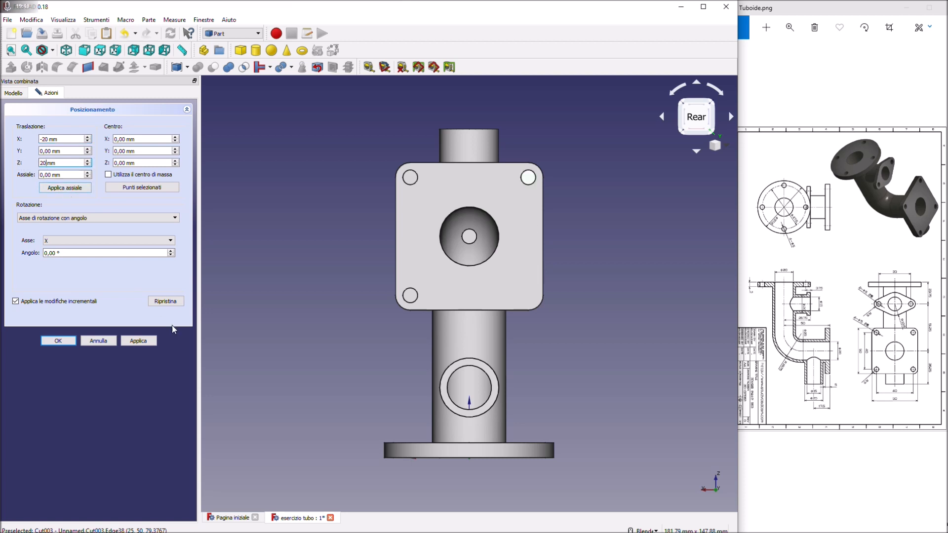
click(147, 342)
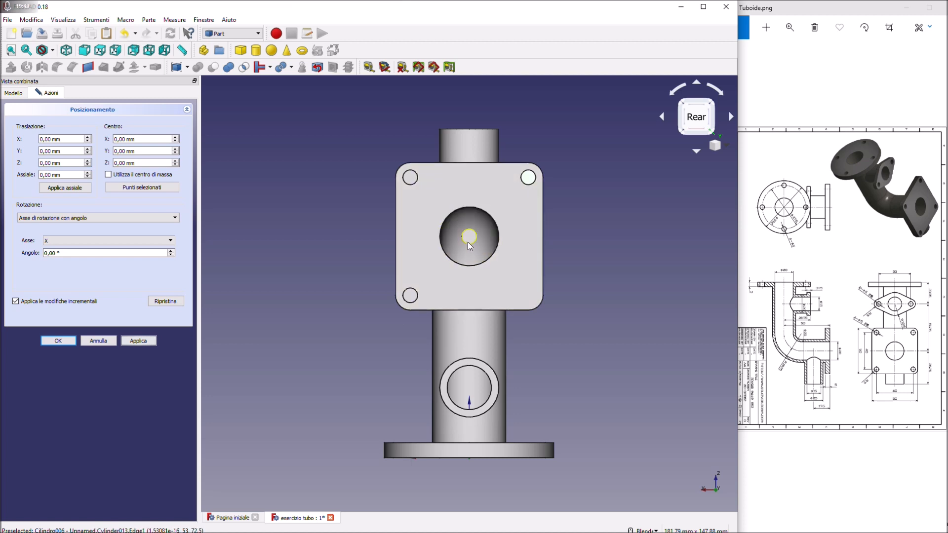
Step: Offset the last cylinder by -20 mm in both X and Z, apply it and close the placement editor
double_click(40, 138)
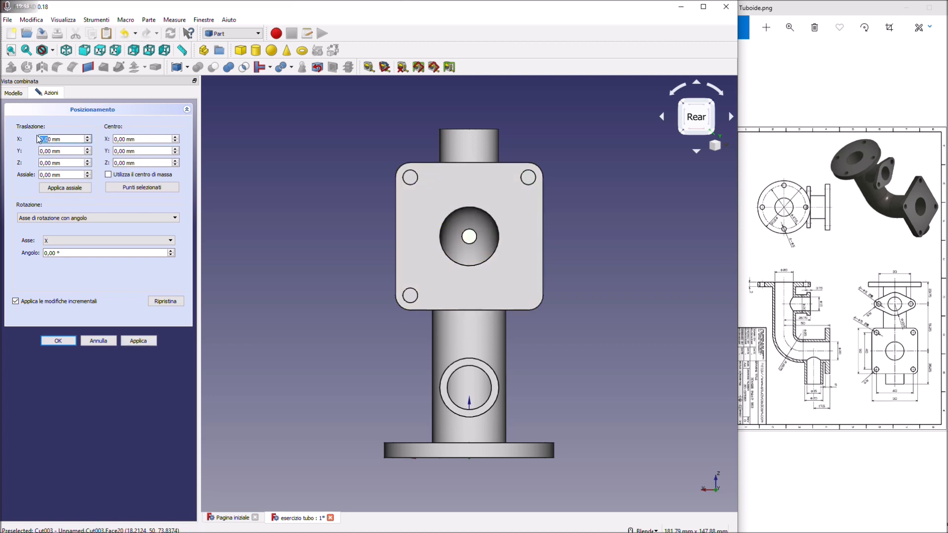
drag(53, 138, 56, 139)
text(-20)
drag(28, 165, 7, 166)
text(-20)
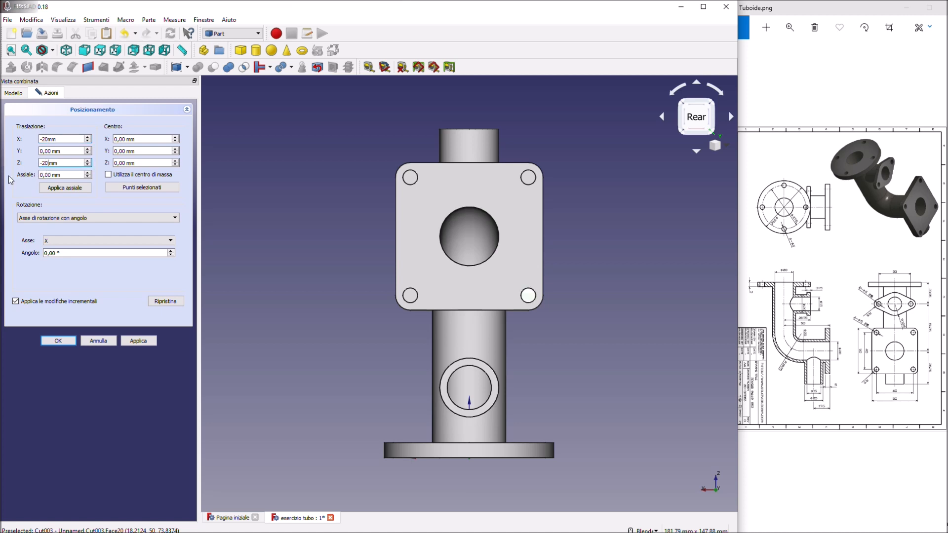
click(139, 341)
click(57, 341)
middle_drag(389, 329, 425, 341)
key(4)
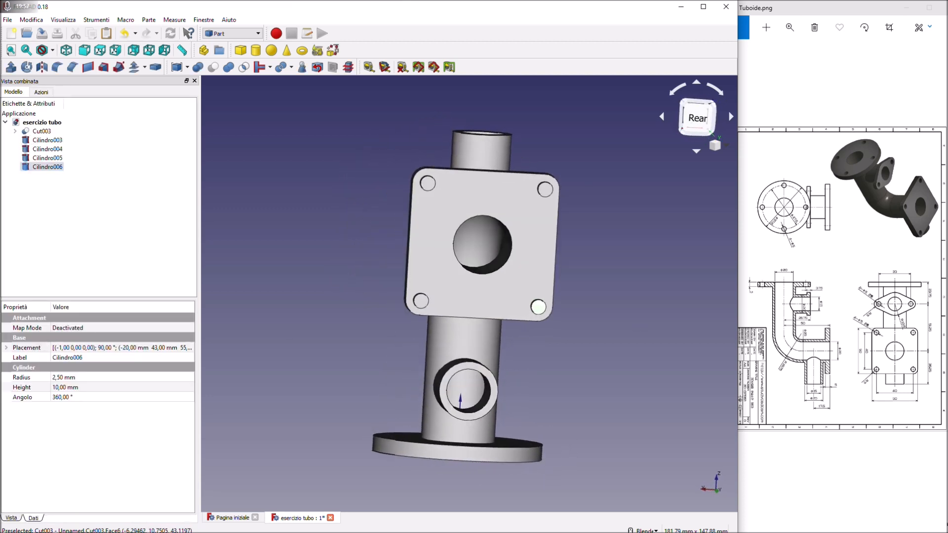
Step: Subtract Cilindro003 and Cilindro005 from the pipe body with two Boolean cuts to form the square flange's upper corner holes
click(437, 228)
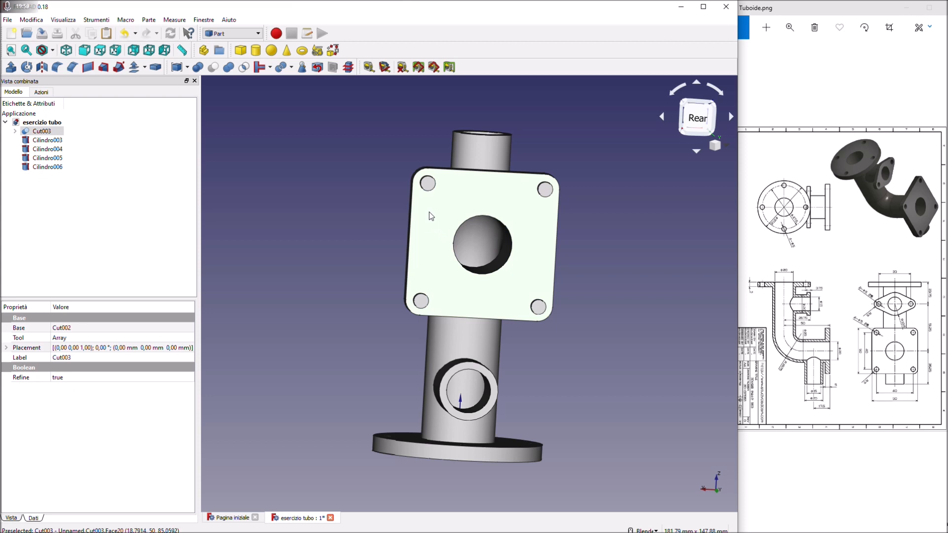
ctrl+click(430, 187)
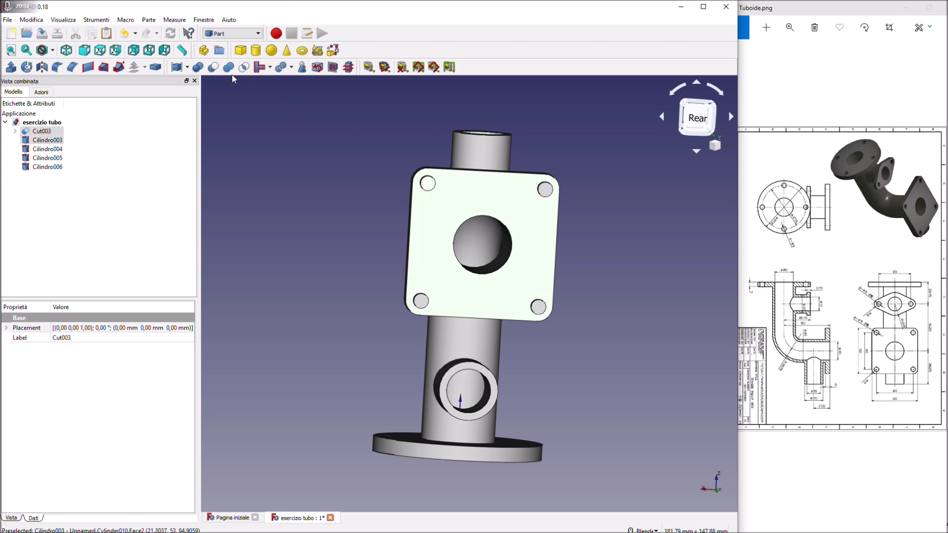
click(213, 67)
click(494, 207)
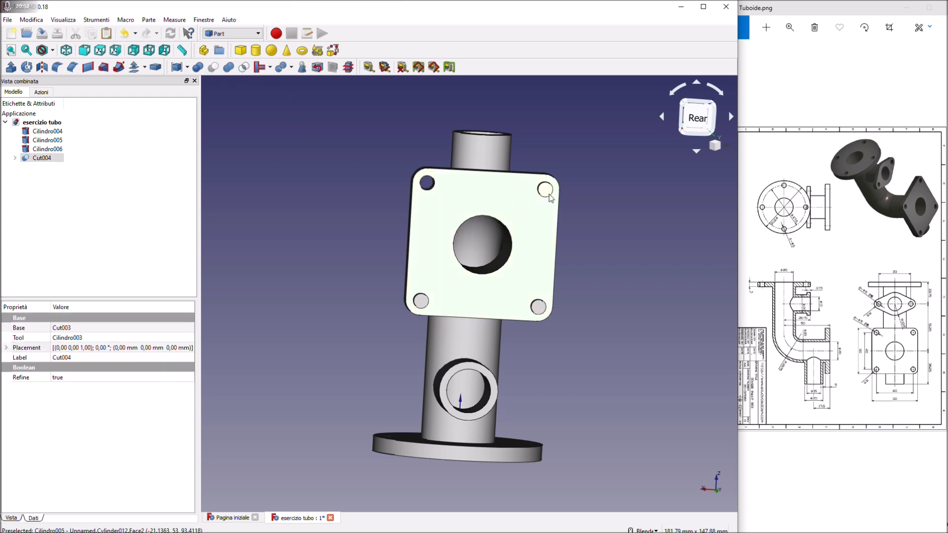
ctrl+click(546, 195)
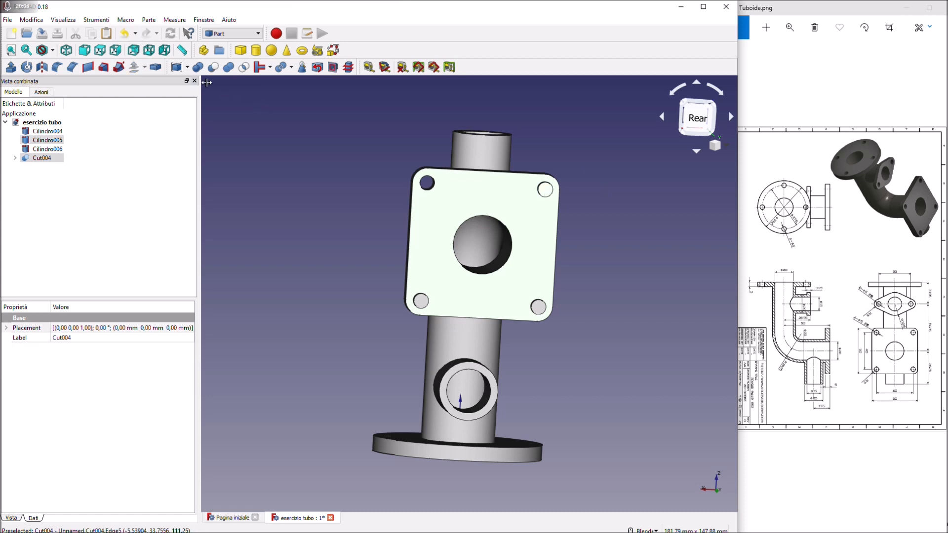
click(213, 67)
Step: Subtract Cilindro004 and Cilindro006 from the pipe body with two Boolean cuts for the square flange's lower corner holes, and save the document
click(434, 228)
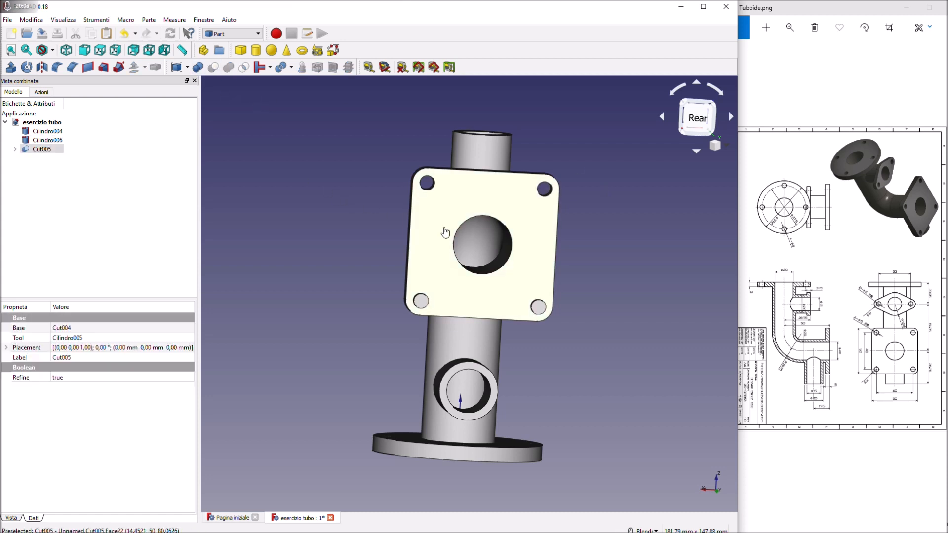
ctrl+click(422, 307)
click(213, 67)
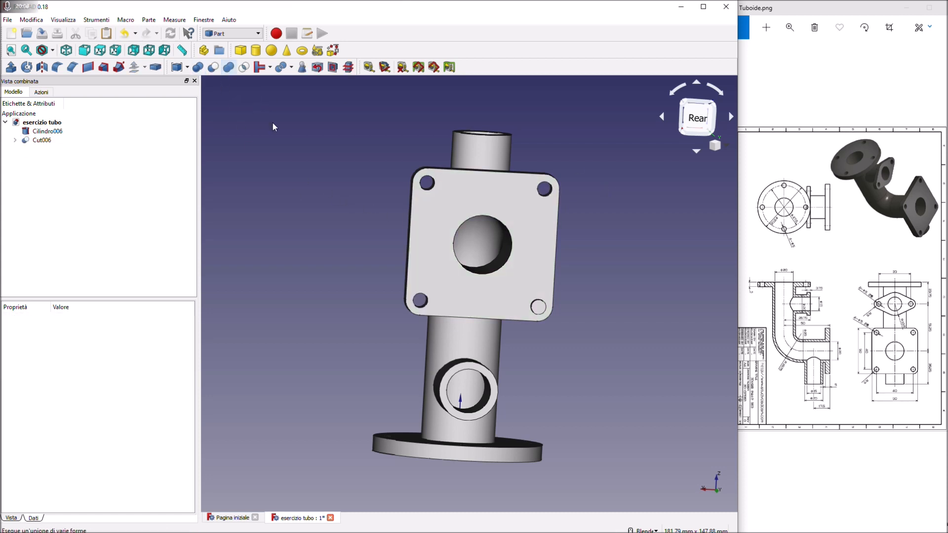
click(461, 292)
ctrl+click(538, 307)
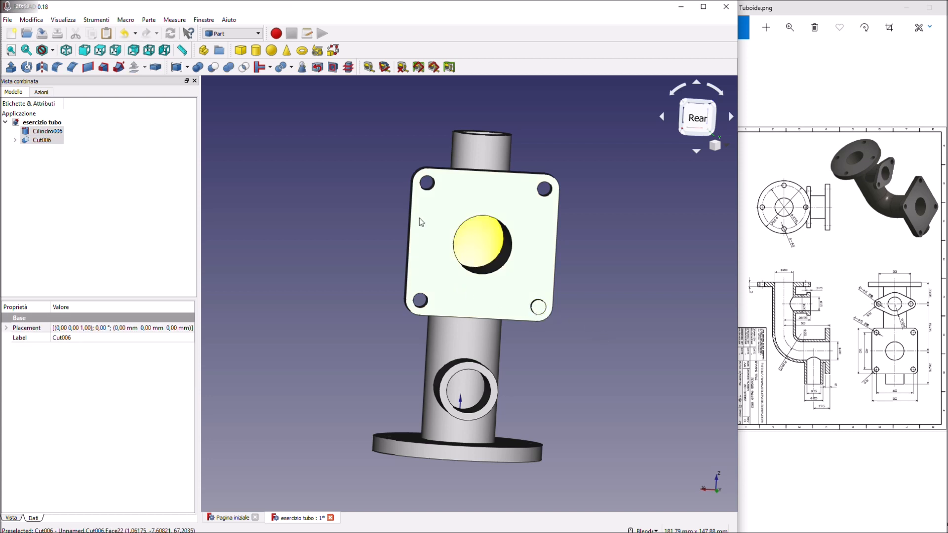
click(213, 67)
middle_drag(617, 390, 503, 250)
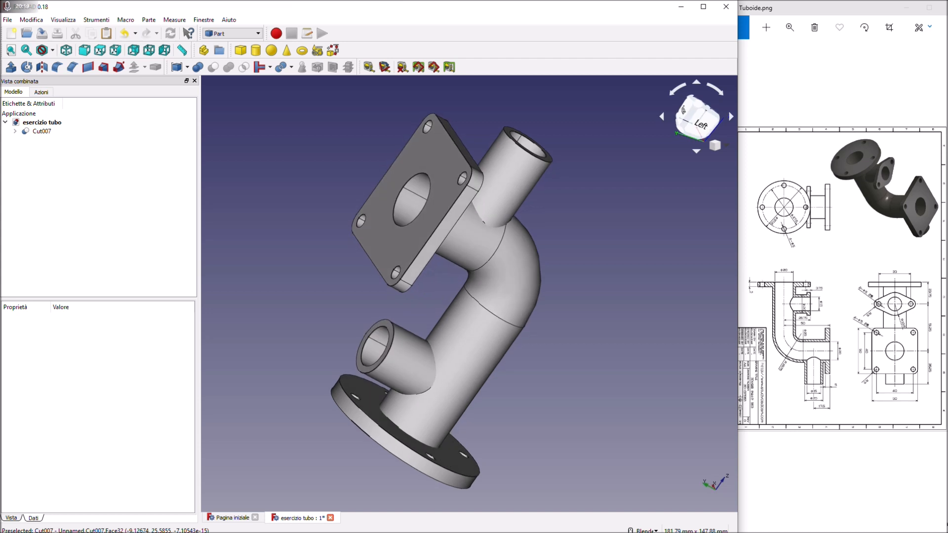
click(42, 34)
key(2)
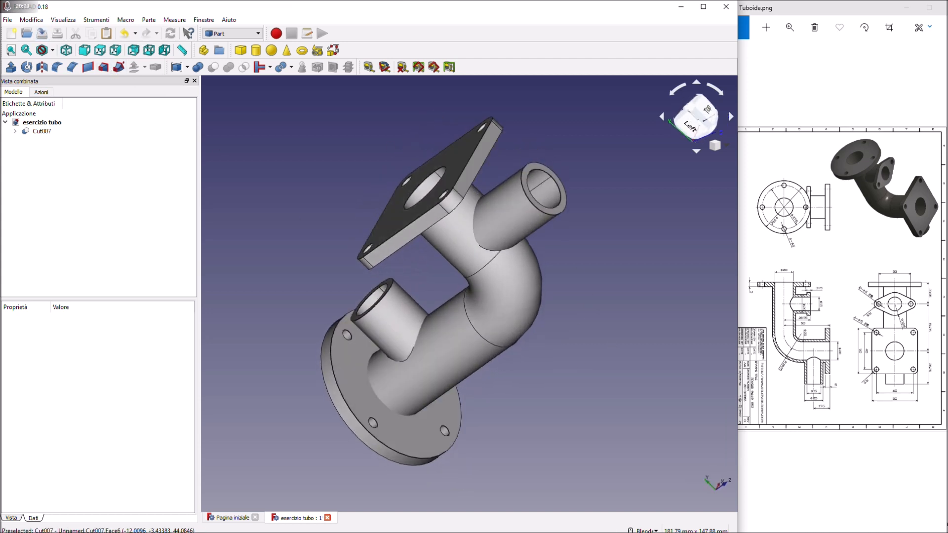
Step: Select the end edges of both pipe stubs, the square flange's central bore edge and its four outer bolt hole edges
middle_drag(469, 395, 478, 354)
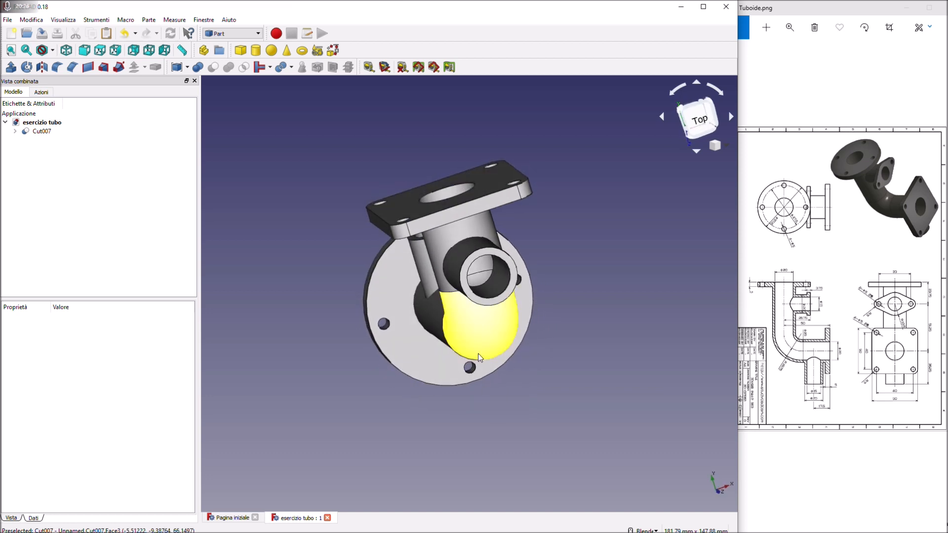
click(493, 303)
ctrl+click(494, 298)
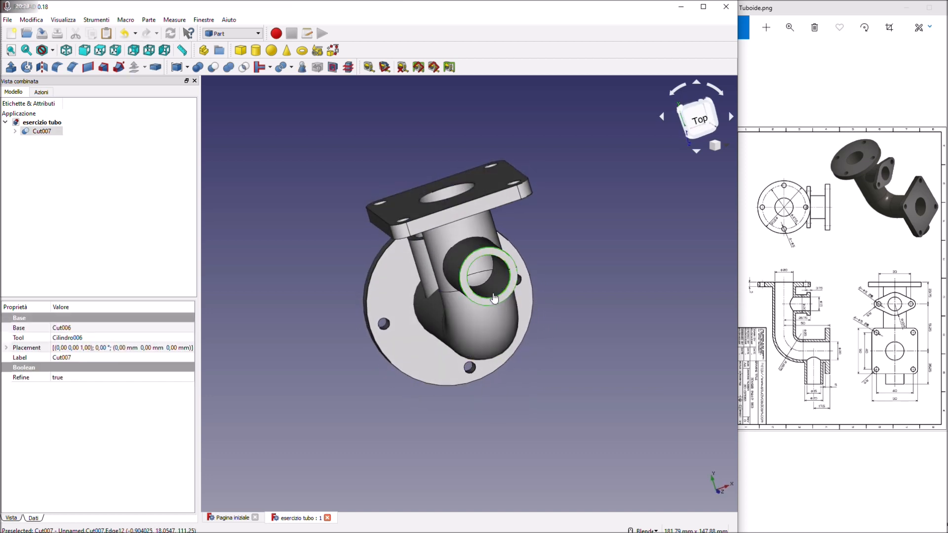
middle_drag(255, 270, 445, 284)
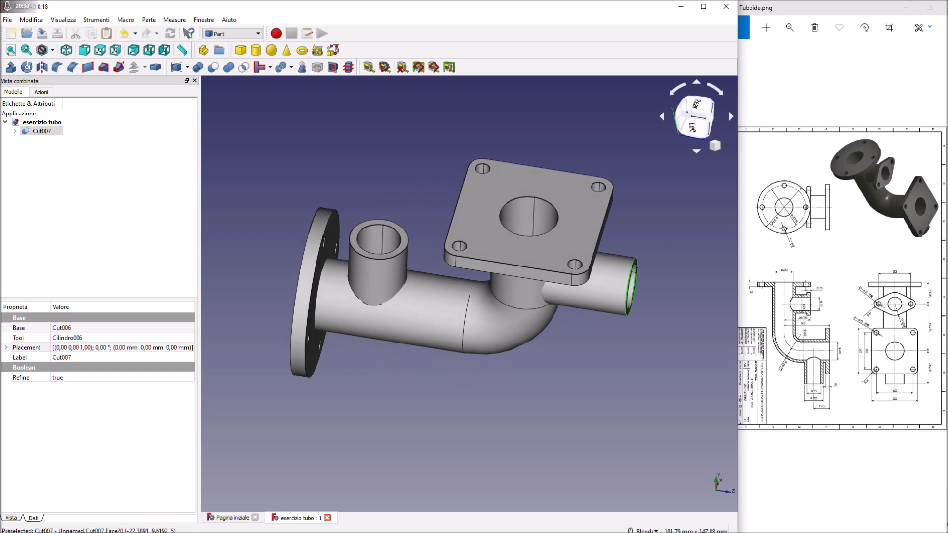
ctrl+click(395, 256)
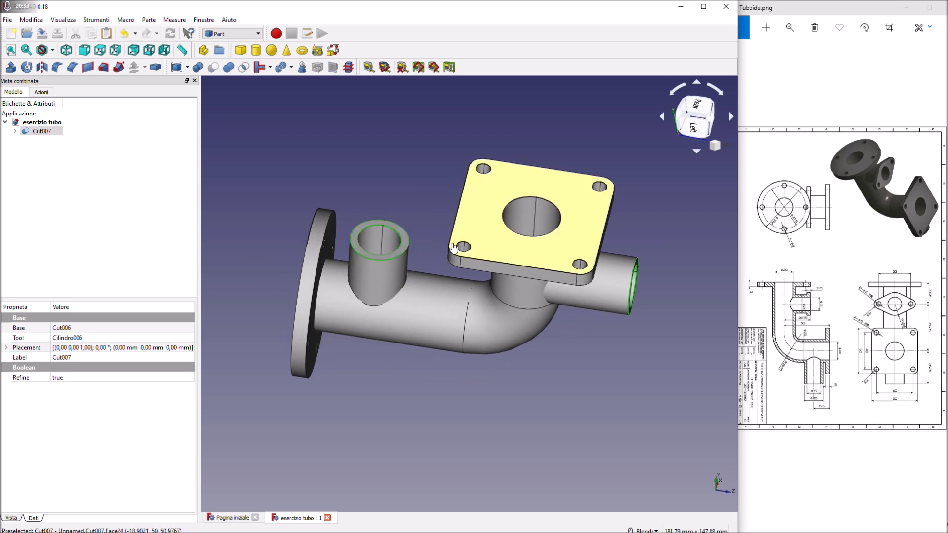
ctrl+click(526, 241)
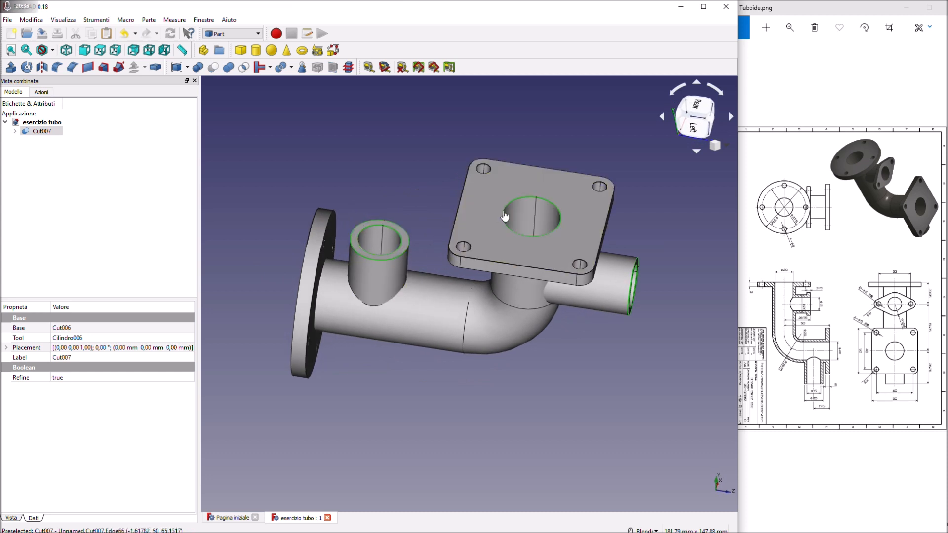
ctrl+click(600, 186)
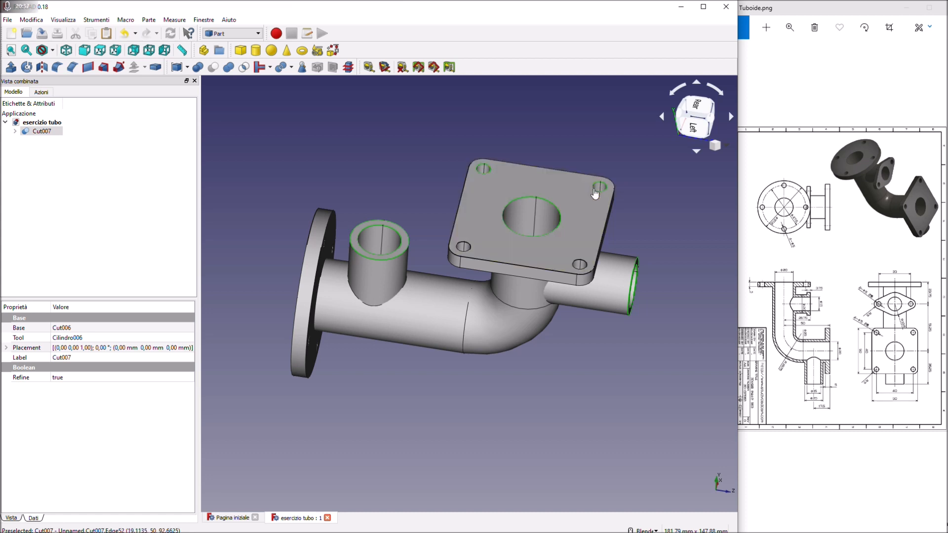
ctrl+click(582, 265)
ctrl+click(464, 247)
Step: Add the bolt hole edges on the square flange's pipe side and the round flange's hole and rim edges to the selection
middle_drag(509, 321, 529, 316)
middle_drag(444, 257, 419, 212)
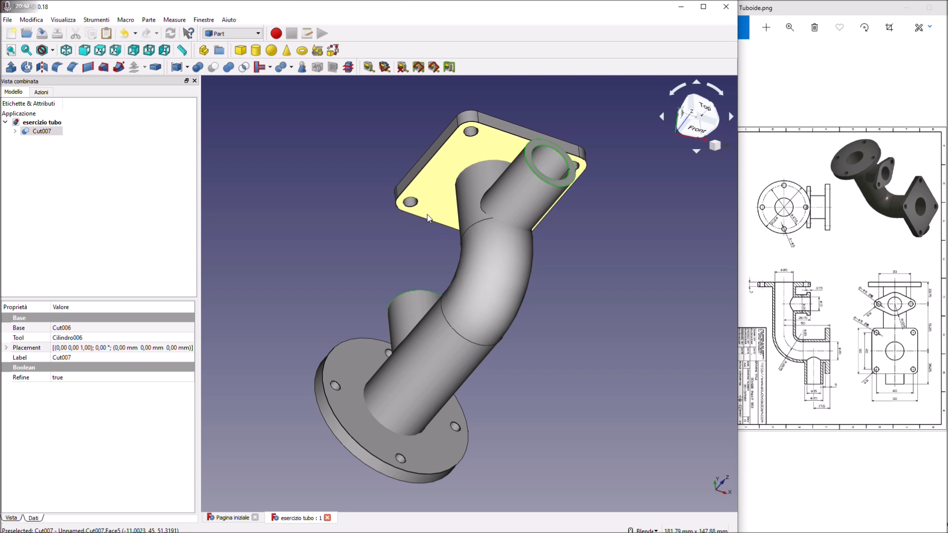
ctrl+click(415, 211)
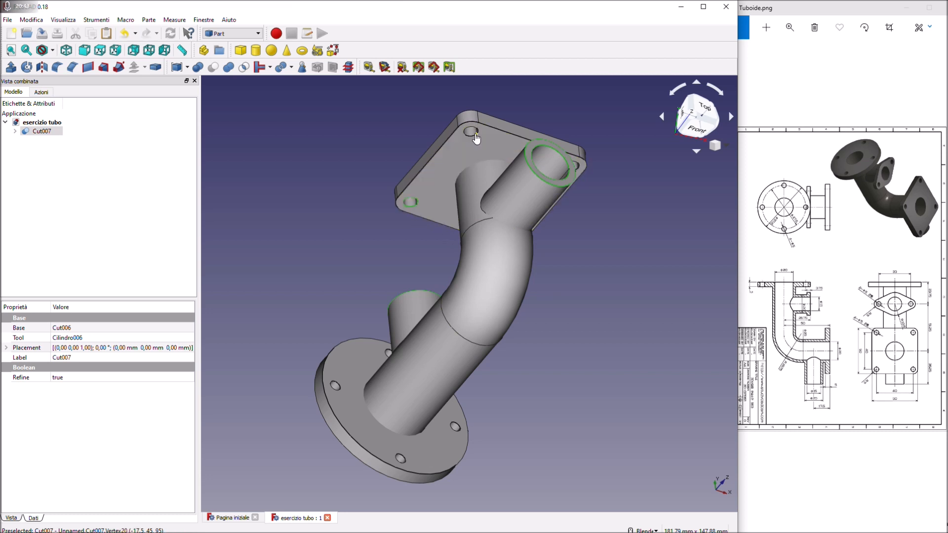
middle_drag(473, 143, 523, 156)
ctrl+click(523, 153)
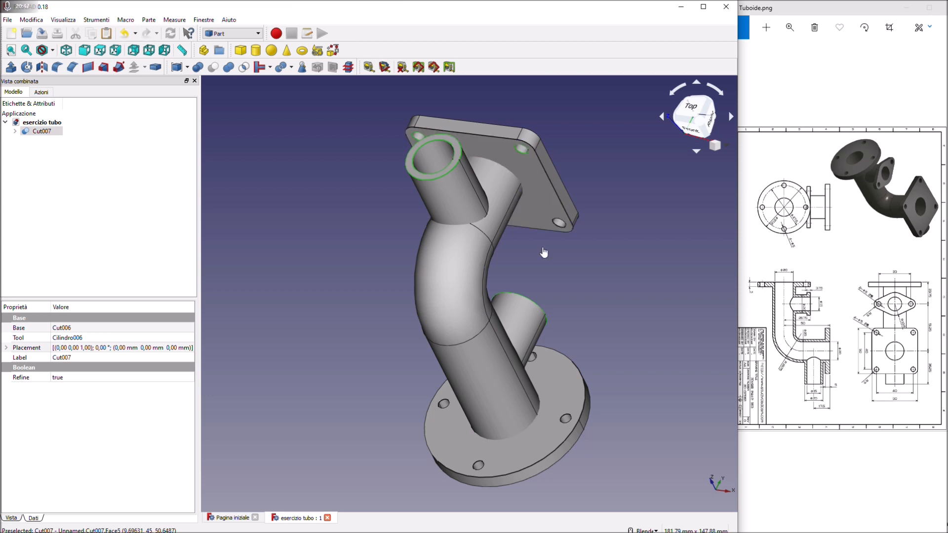
ctrl+click(532, 360)
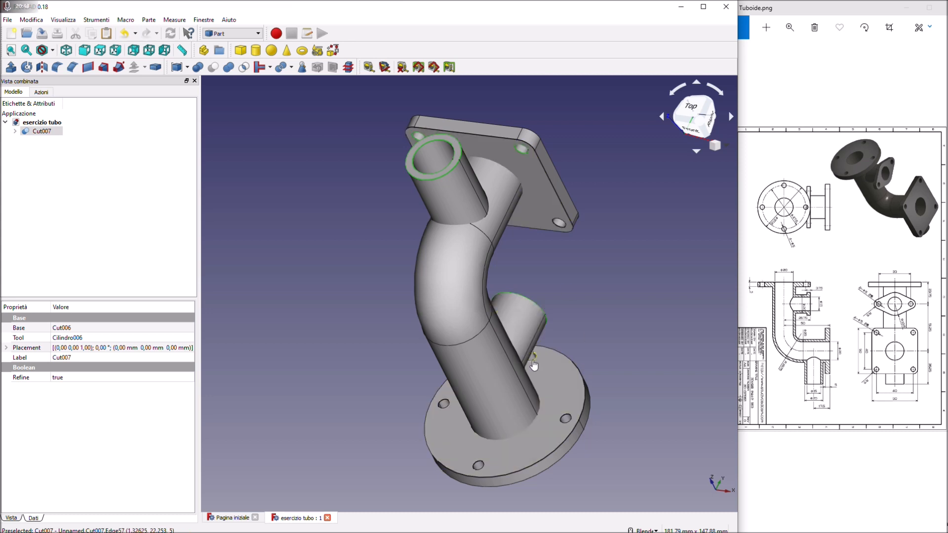
ctrl+click(567, 420)
ctrl+click(483, 469)
ctrl+click(513, 475)
middle_drag(629, 466, 486, 365)
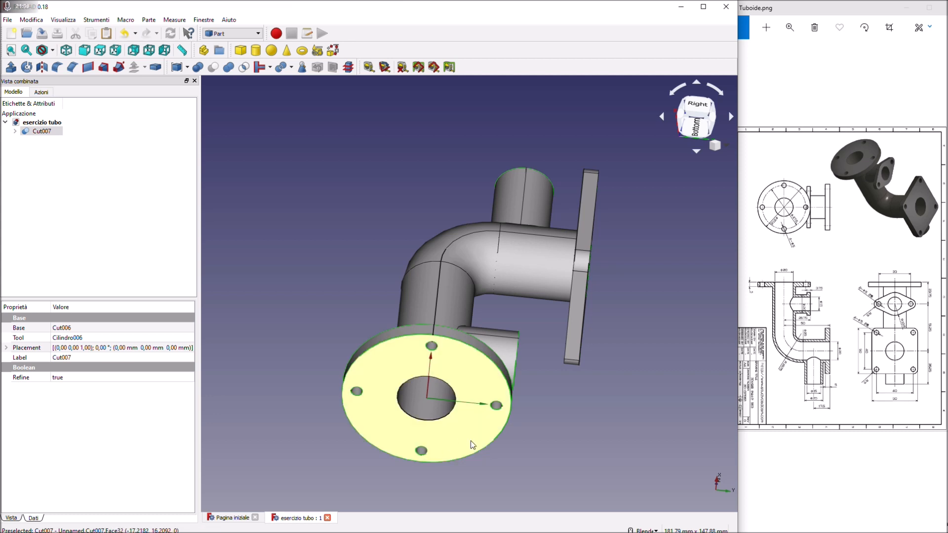
Step: Chamfer the selected edges of Cut007 with a constant length of 0.3 mm
click(73, 69)
scroll(106, 502, down, 2)
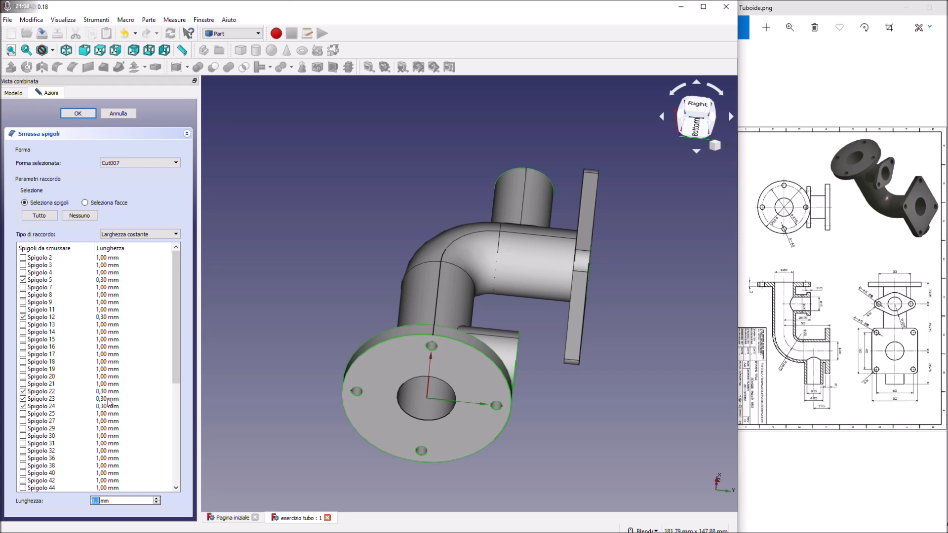
click(78, 113)
Step: Chamfer the outer rim of the square flange with a constant length of 0.3 mm
middle_drag(607, 346, 309, 191)
click(384, 202)
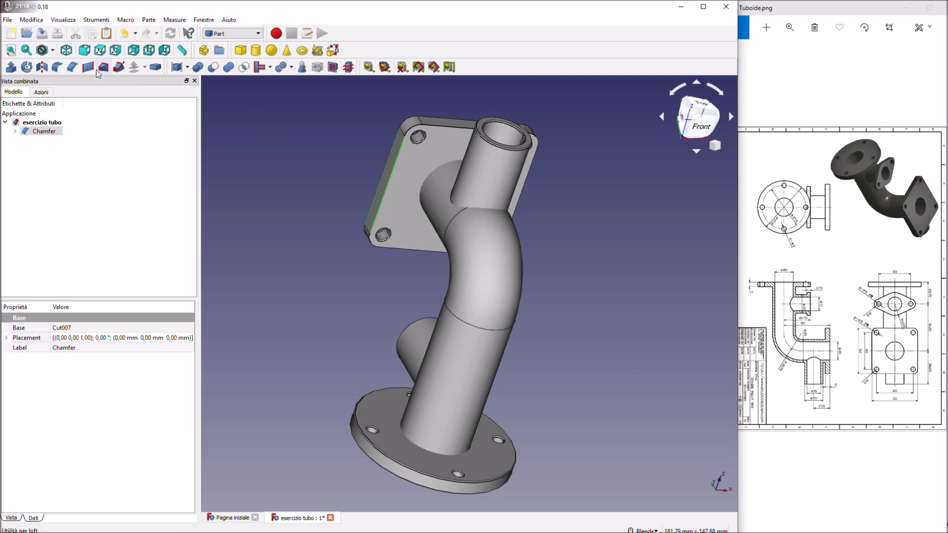
click(72, 67)
click(136, 500)
scroll(136, 501, down, 1)
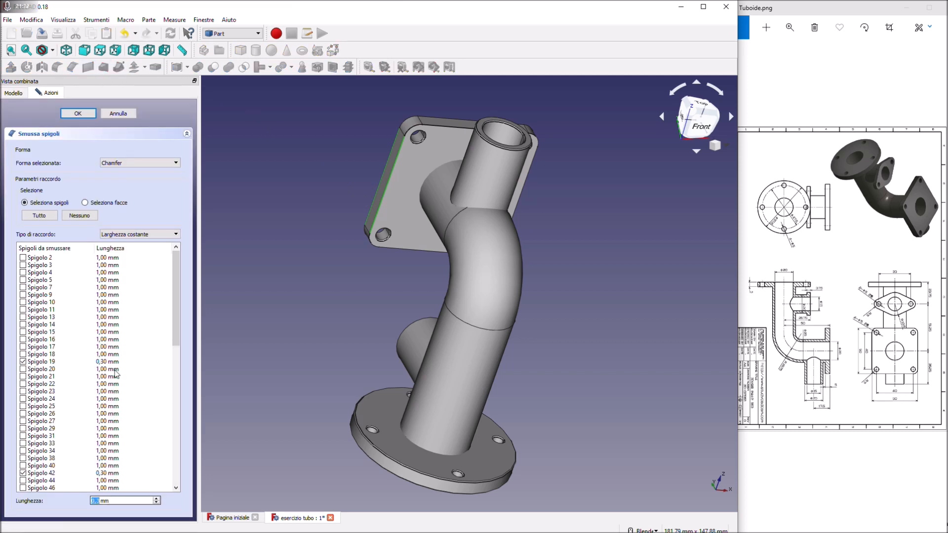
click(78, 113)
middle_drag(444, 276, 561, 289)
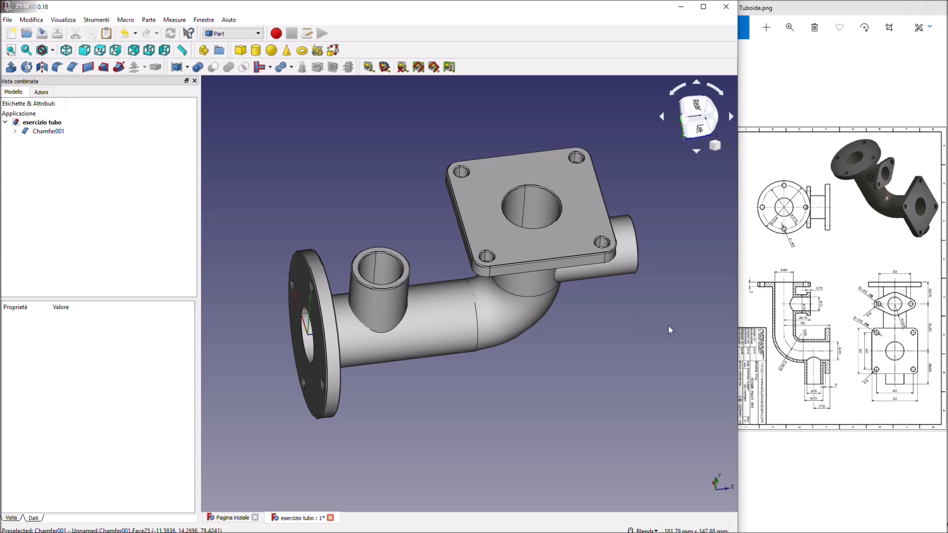
middle_drag(699, 315, 629, 323)
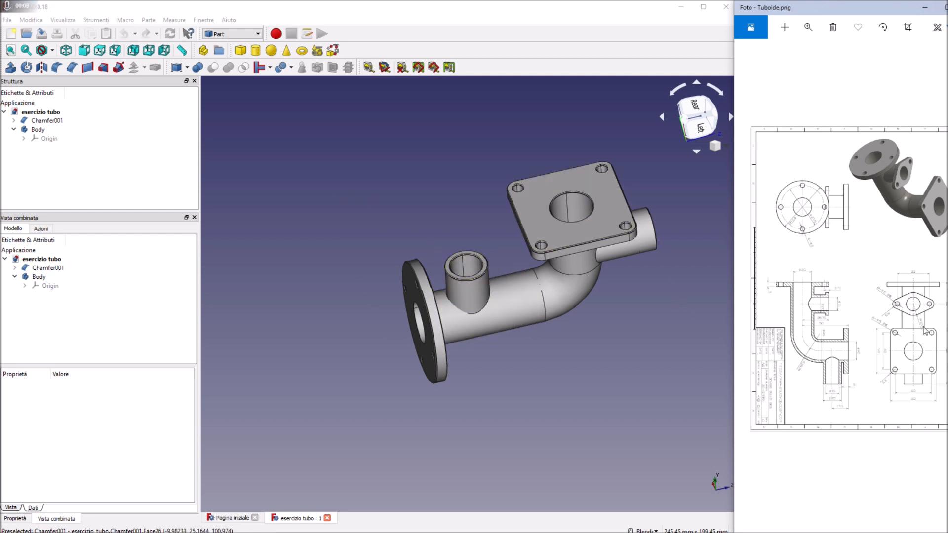
Step: Switch to the Foto window and enlarge the two-hole oval flange in the Tuboide.png reference drawing
click(809, 27)
drag(762, 53, 798, 53)
scroll(840, 216, right, 5)
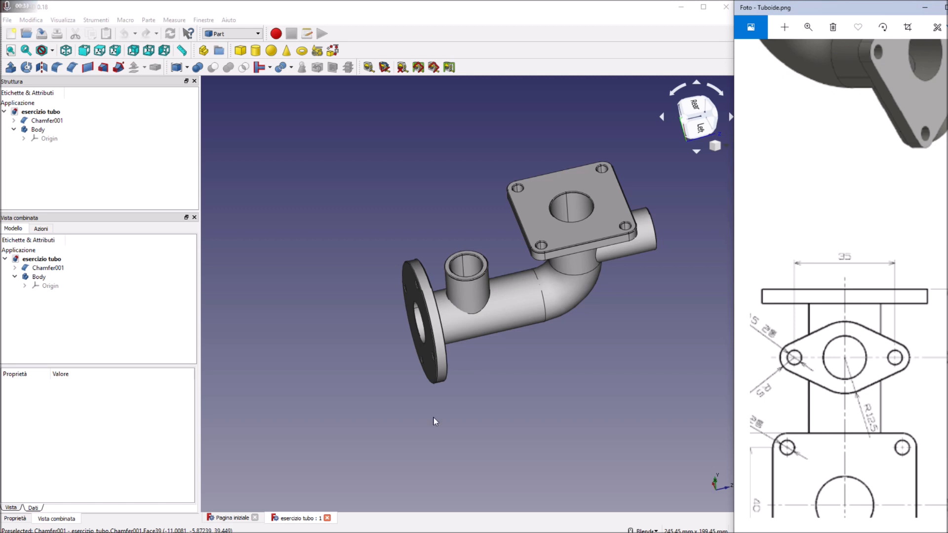
Step: Create a new FreeCAD document and save it as flangia in the Documenti folder, replacing the existing file
click(229, 518)
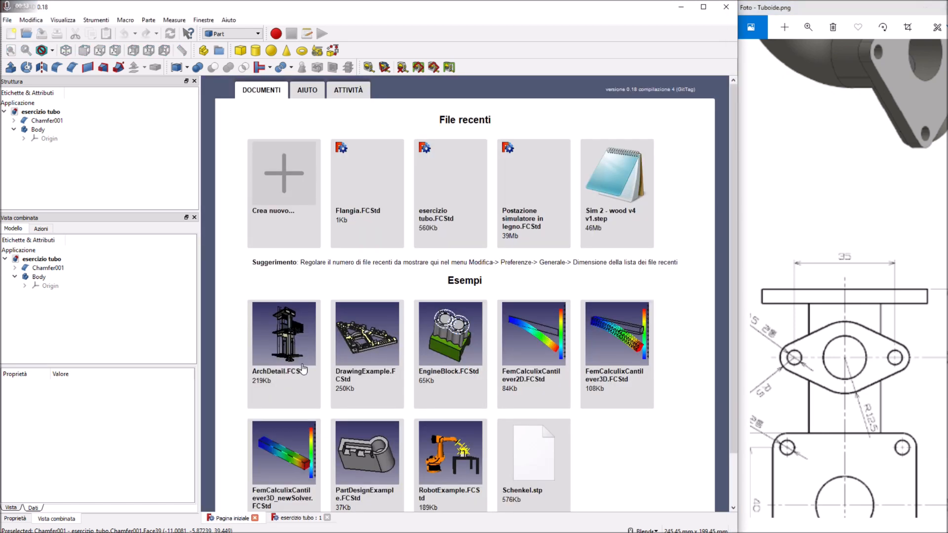
click(284, 202)
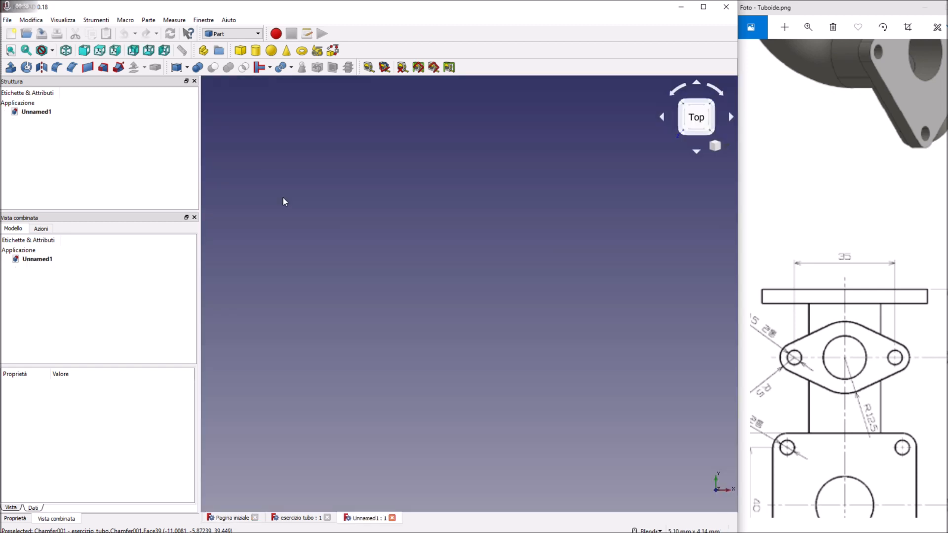
click(42, 33)
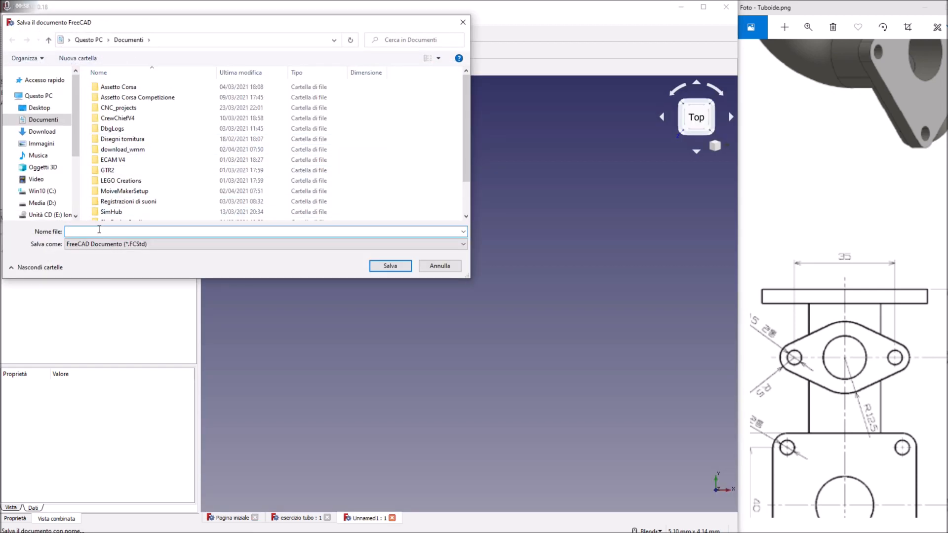
text(flangia)
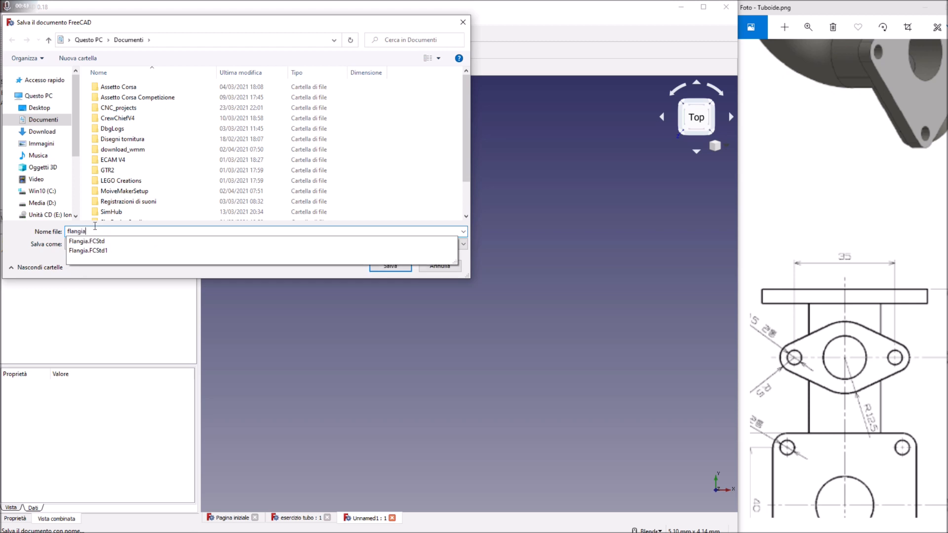
key(Return)
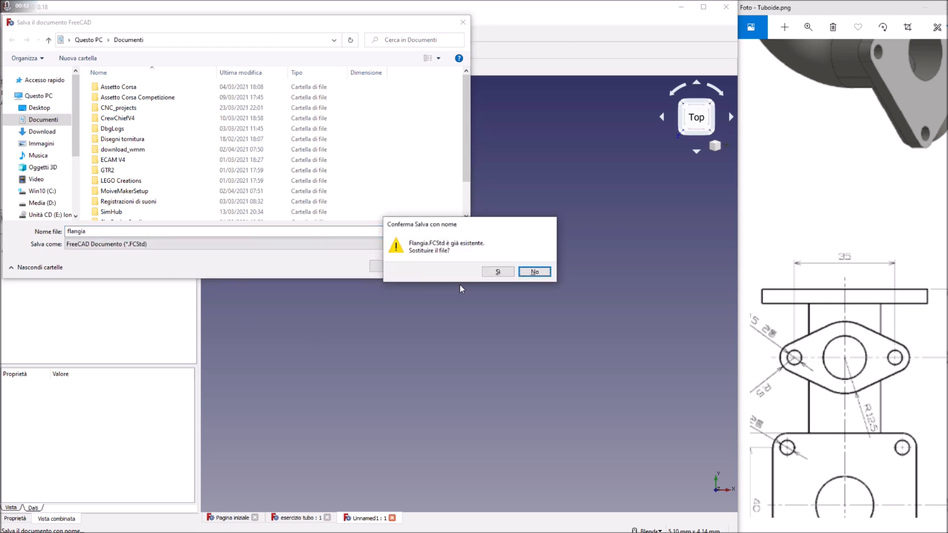
click(498, 271)
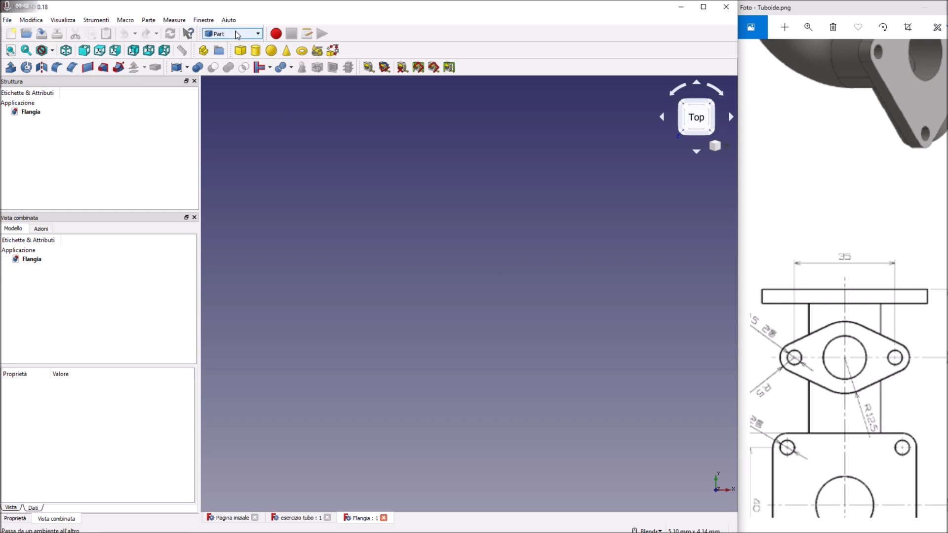
Step: Switch to the Sketcher workbench and create a new sketch on the XZ plane with no offset
click(236, 34)
click(232, 169)
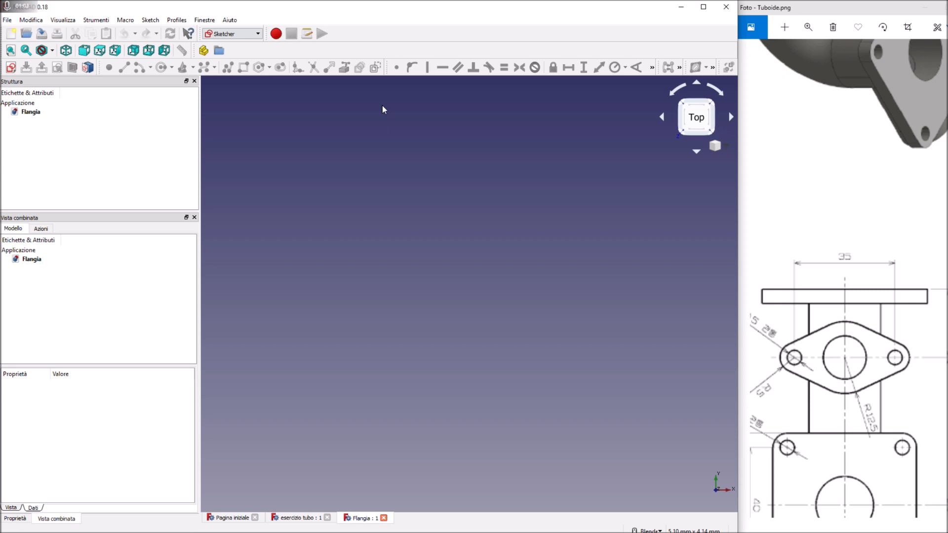
click(10, 67)
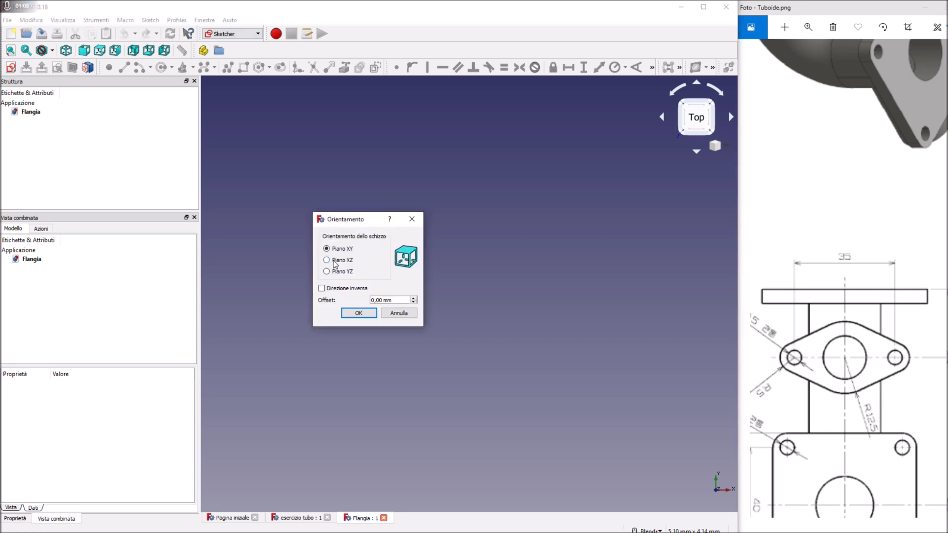
click(334, 261)
click(359, 313)
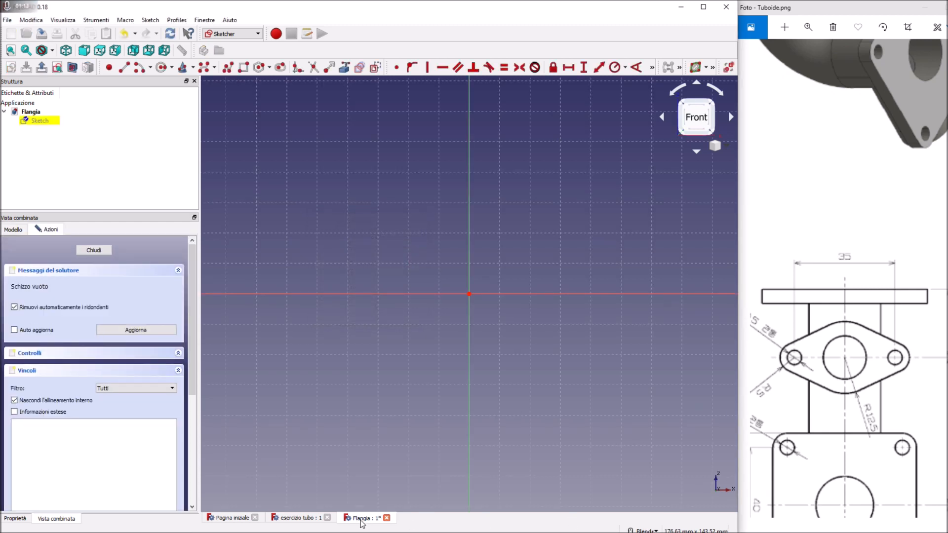
Step: Examine the pipe model in esercizio tubo from the rear to check the flange orientation, and return to the Flangia sketch
click(312, 520)
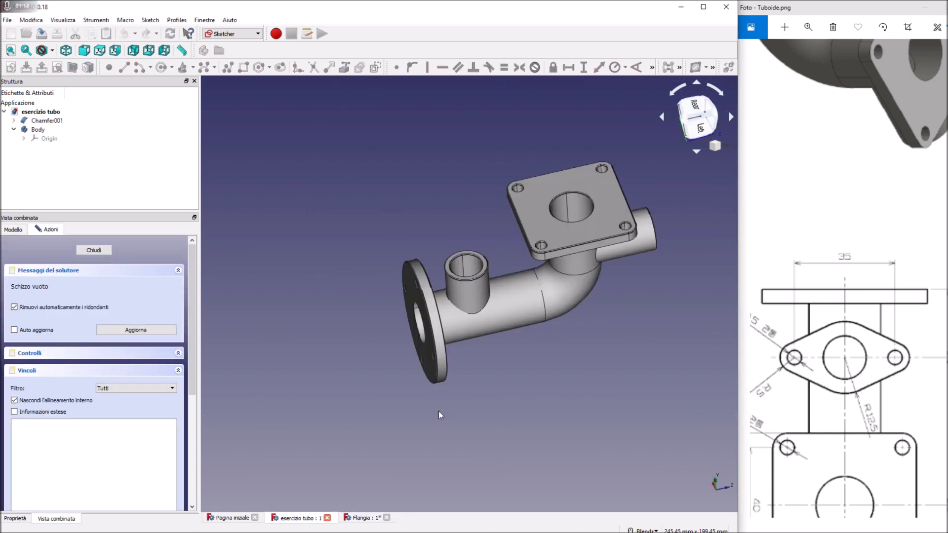
click(693, 110)
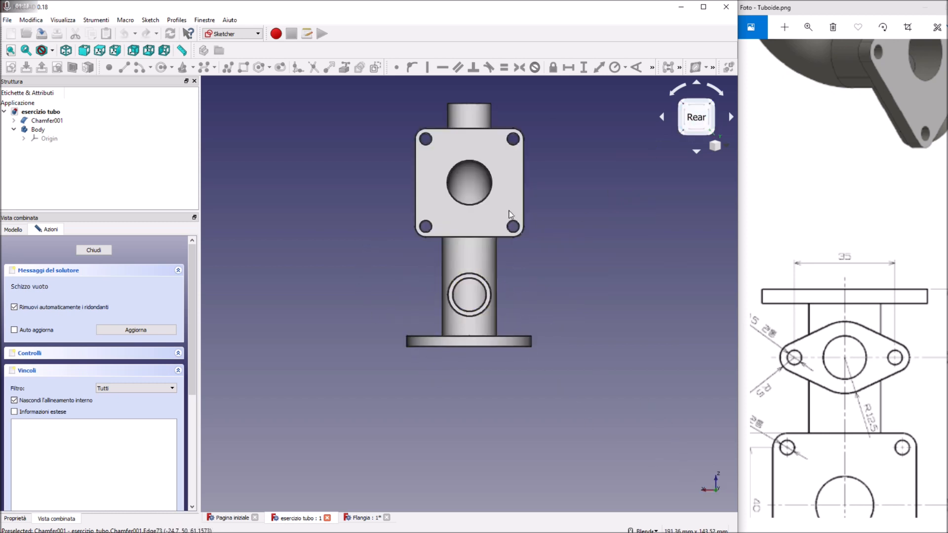
click(363, 520)
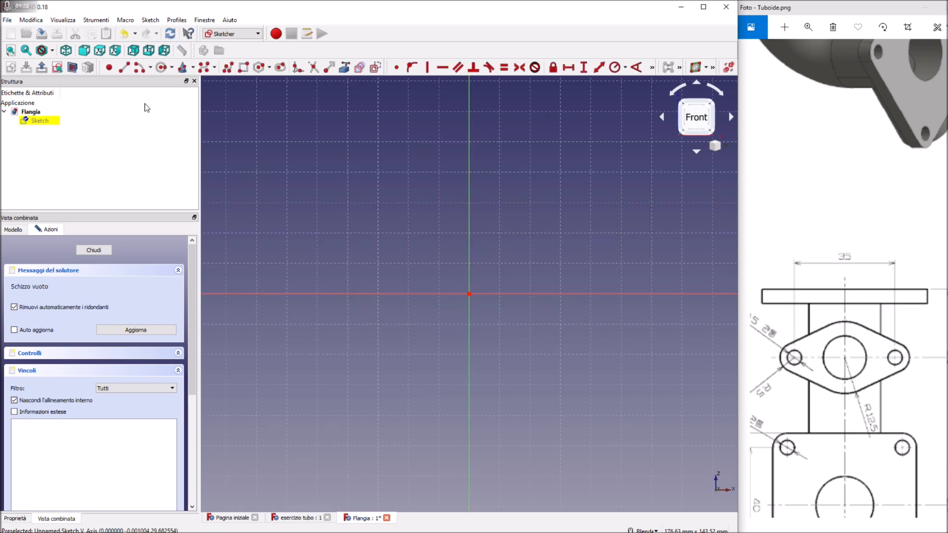
Step: Draw a horizontal line about 60 mm long on the horizontal axis and make its endpoints symmetric about the origin
click(125, 68)
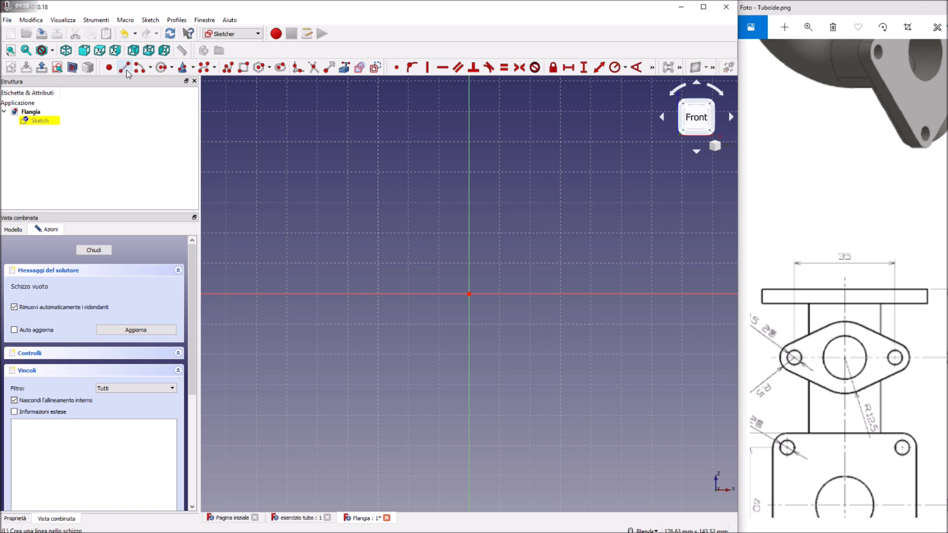
click(378, 294)
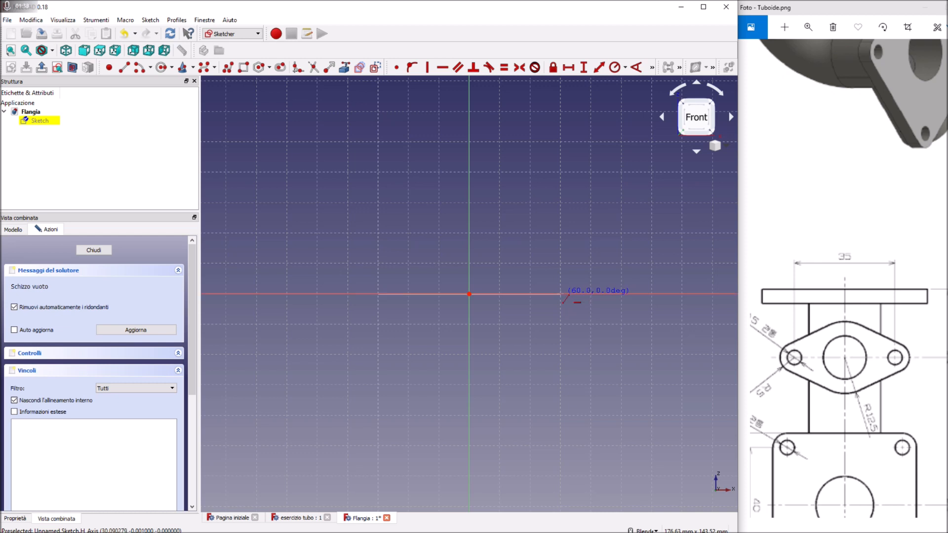
click(562, 294)
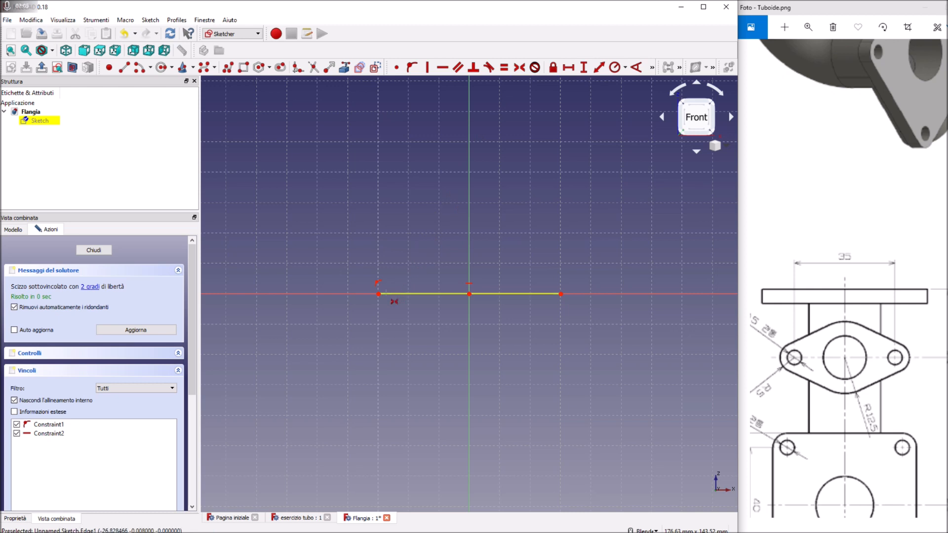
click(378, 294)
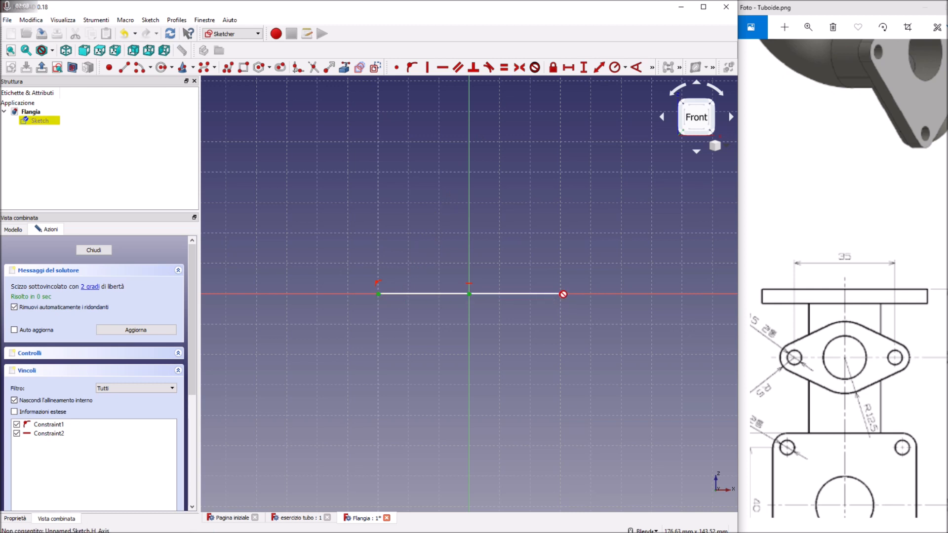
click(561, 295)
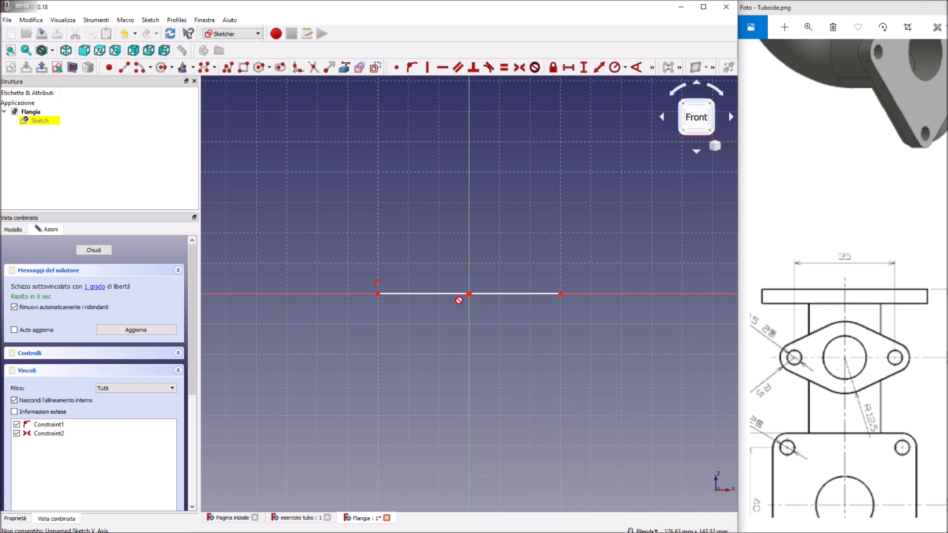
Step: Constrain the horizontal length of the centre line to 35 mm
scroll(496, 302, up, 2)
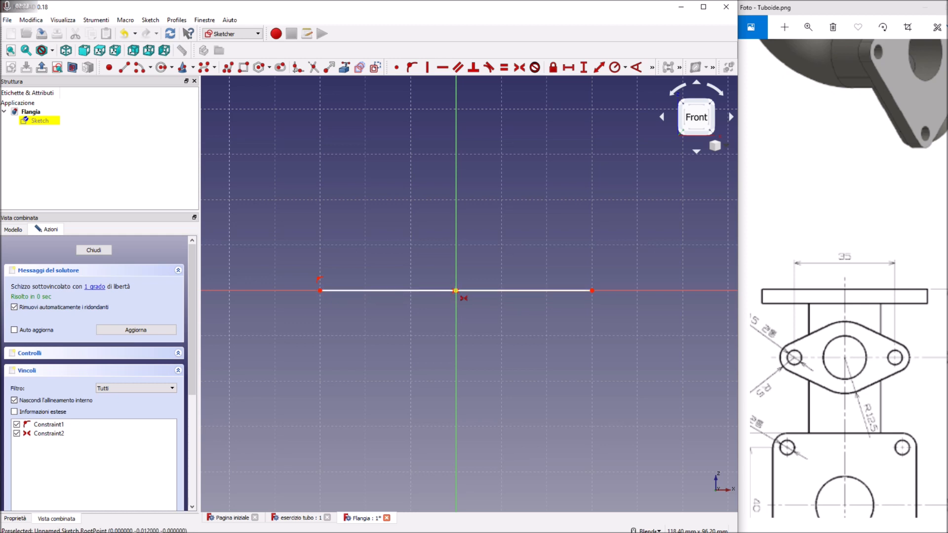
click(569, 67)
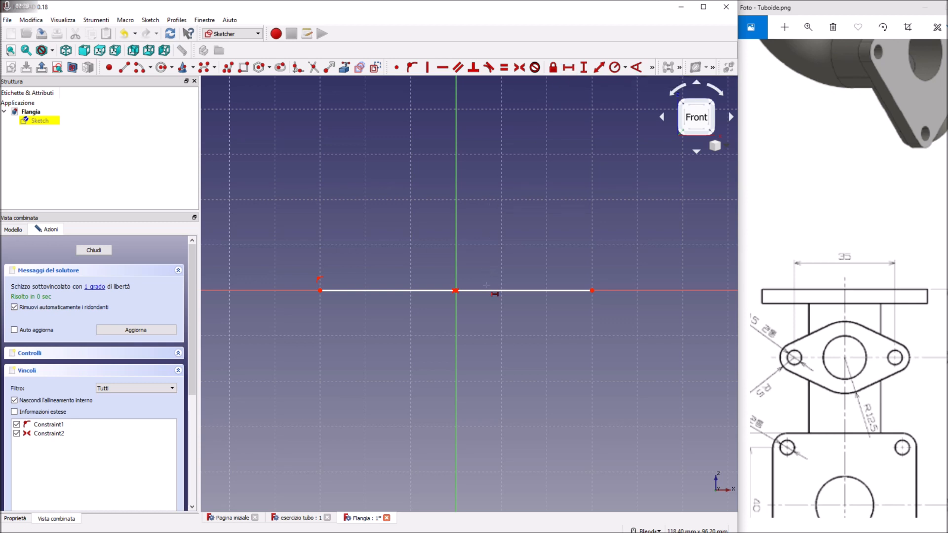
click(490, 291)
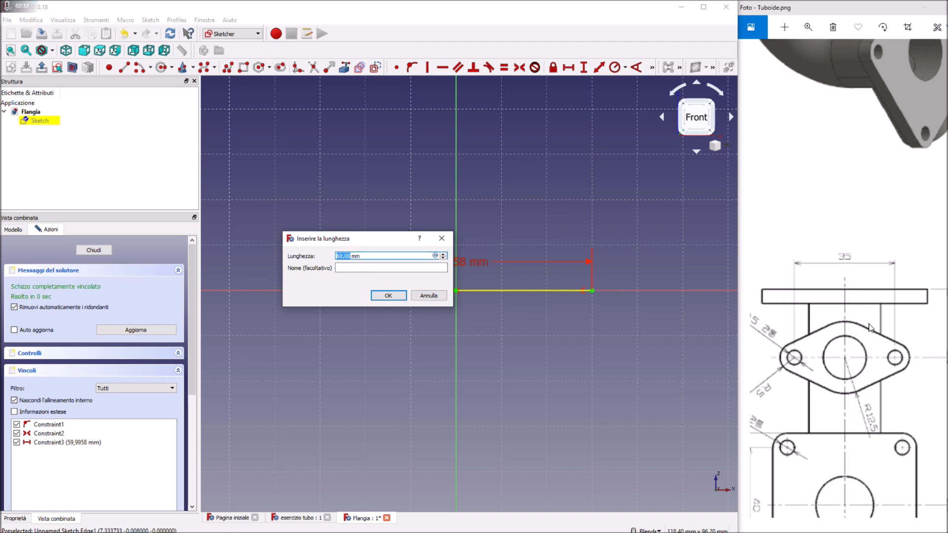
text(35)
key(Return)
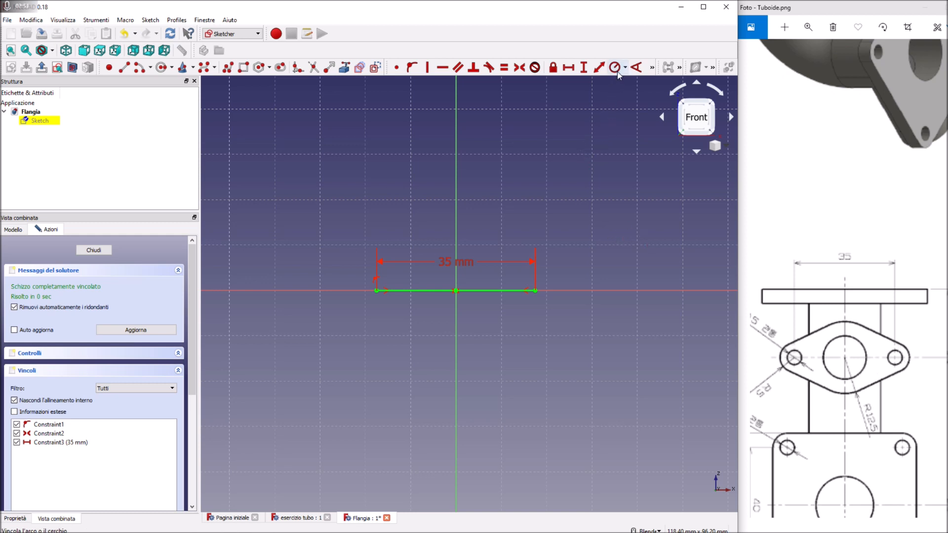
Step: Draw three circles above the line: a central one of about 10.5 mm radius with a smaller one on each side
click(161, 67)
click(311, 185)
click(331, 204)
click(439, 151)
click(478, 177)
click(591, 171)
click(612, 199)
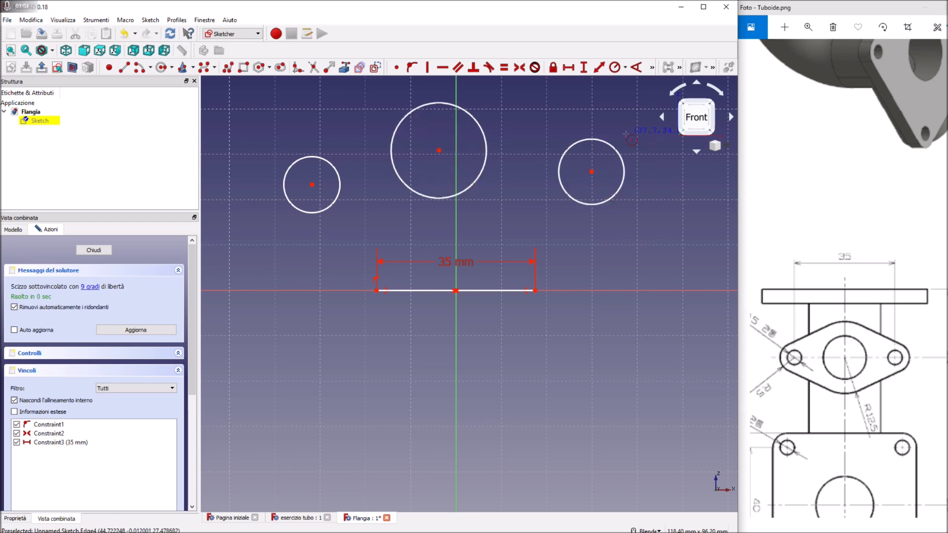
Step: Make the large circle's centre coincident with the origin and the two smaller circles' centres coincident with the line's endpoints
click(398, 68)
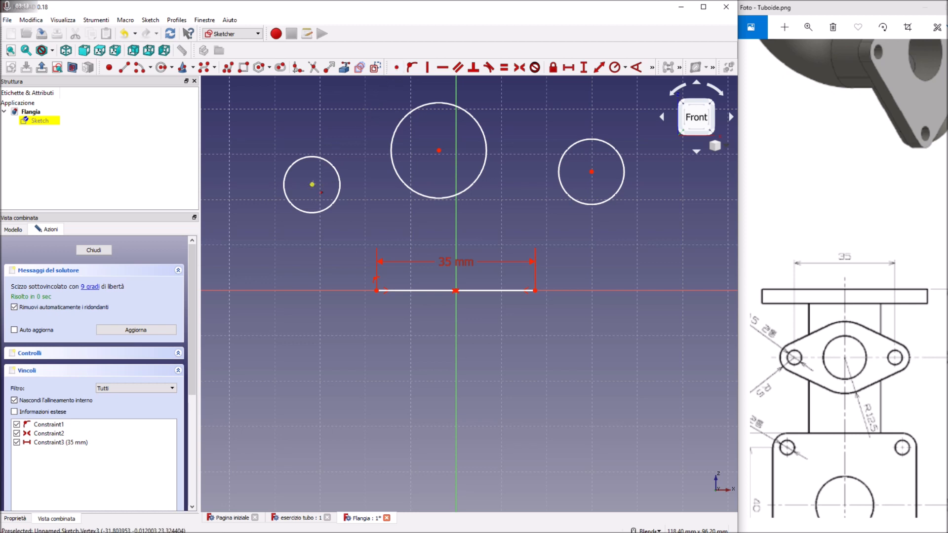
click(312, 186)
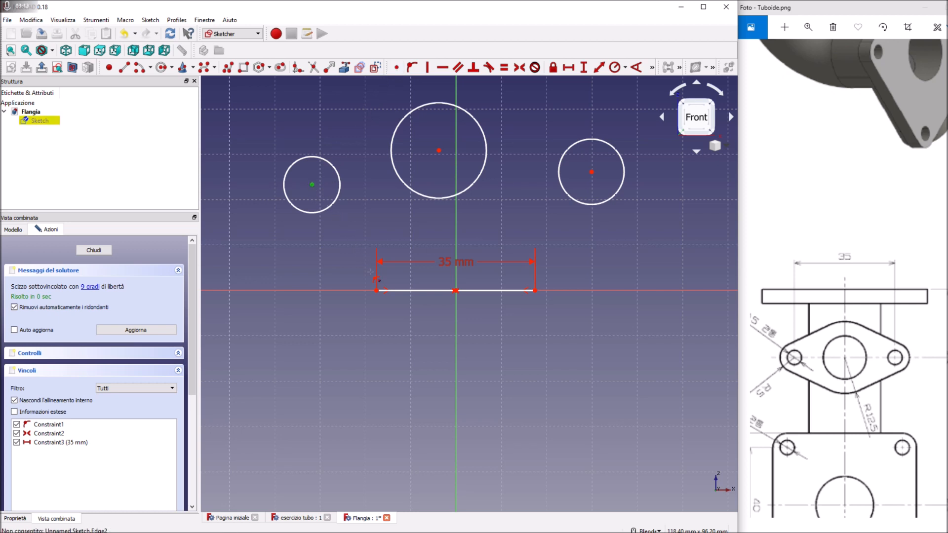
click(377, 291)
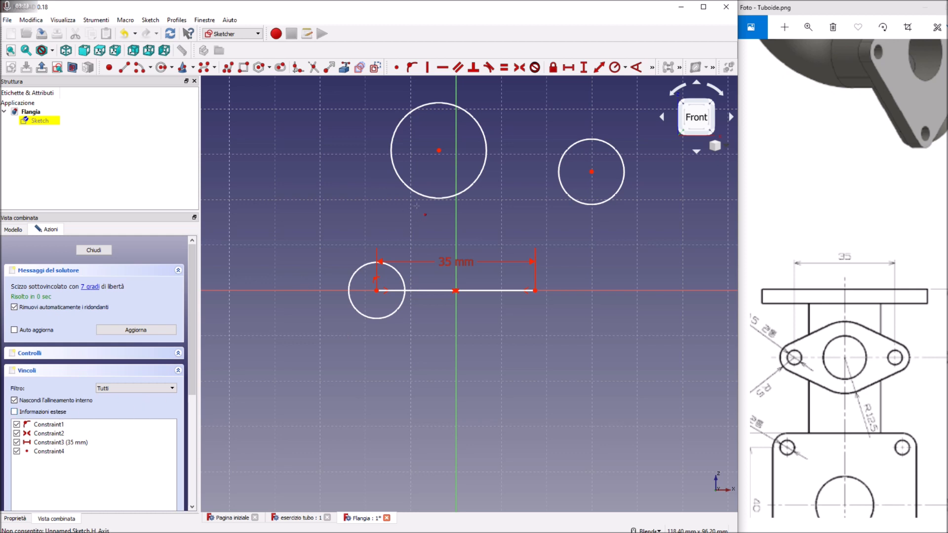
click(439, 150)
click(456, 290)
key(c)
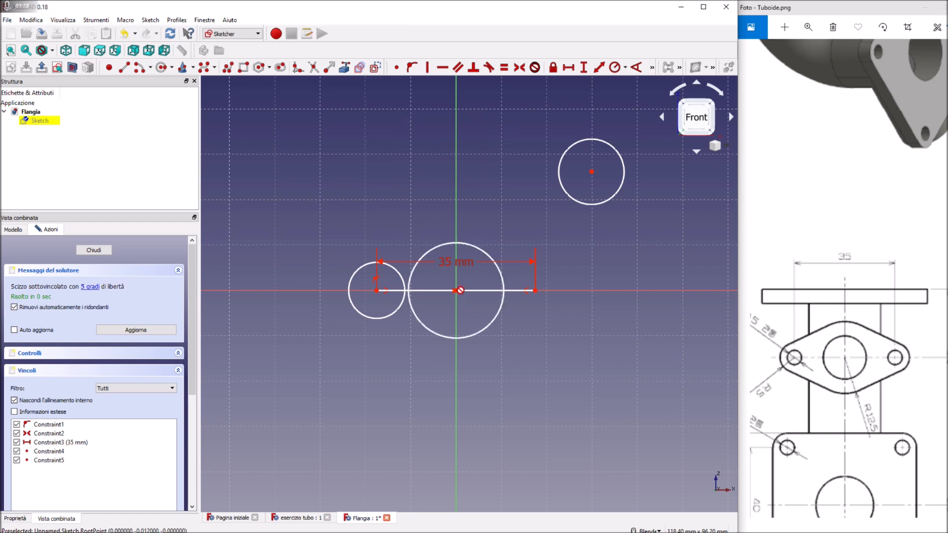
click(592, 172)
click(535, 291)
key(c)
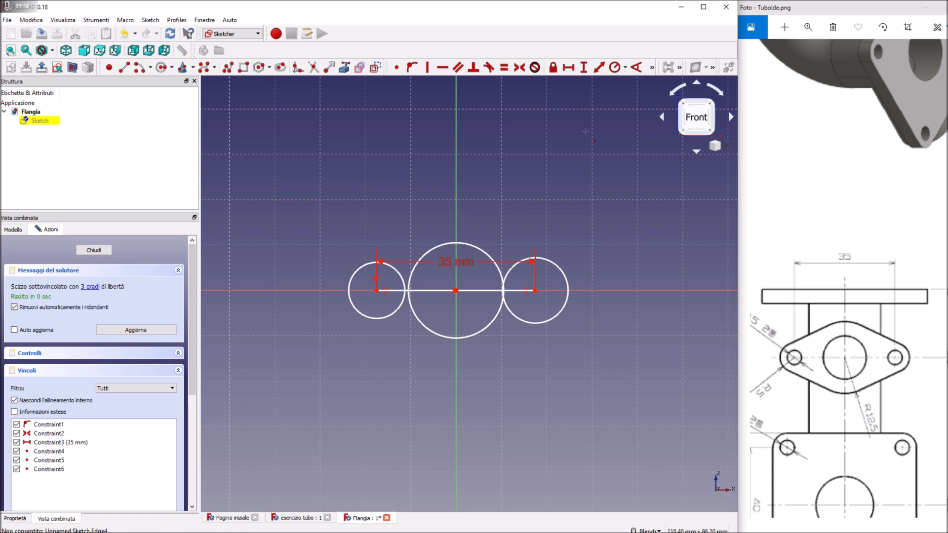
Step: Constrain the radius of both outer circles to 5 mm
click(615, 68)
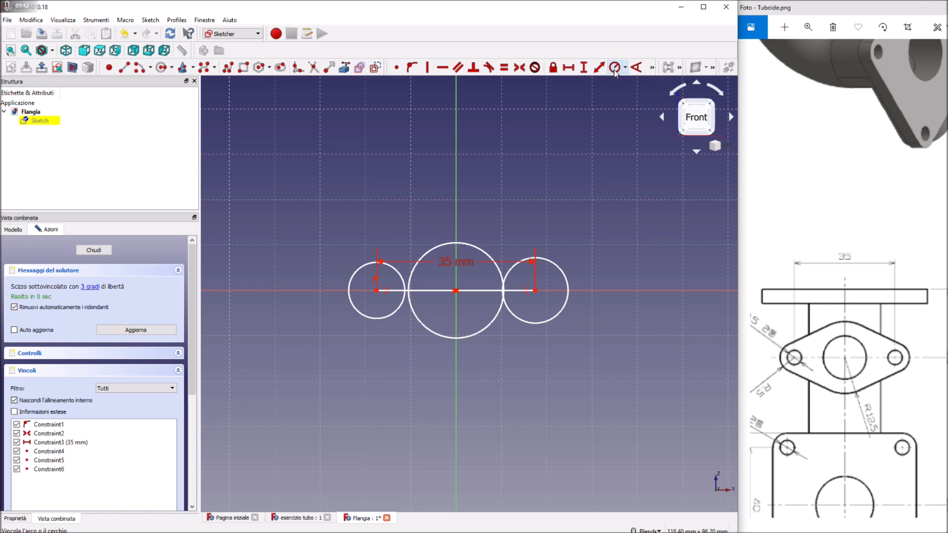
click(356, 272)
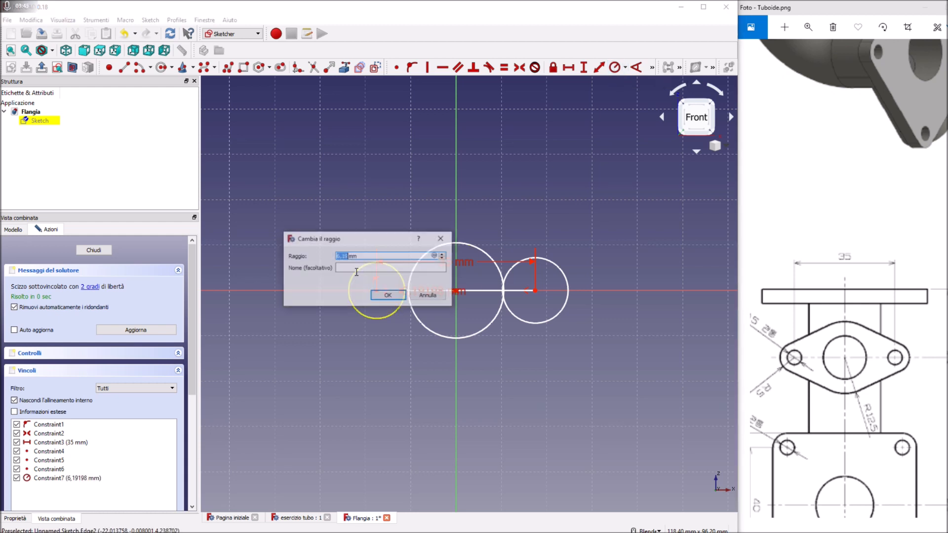
text(5)
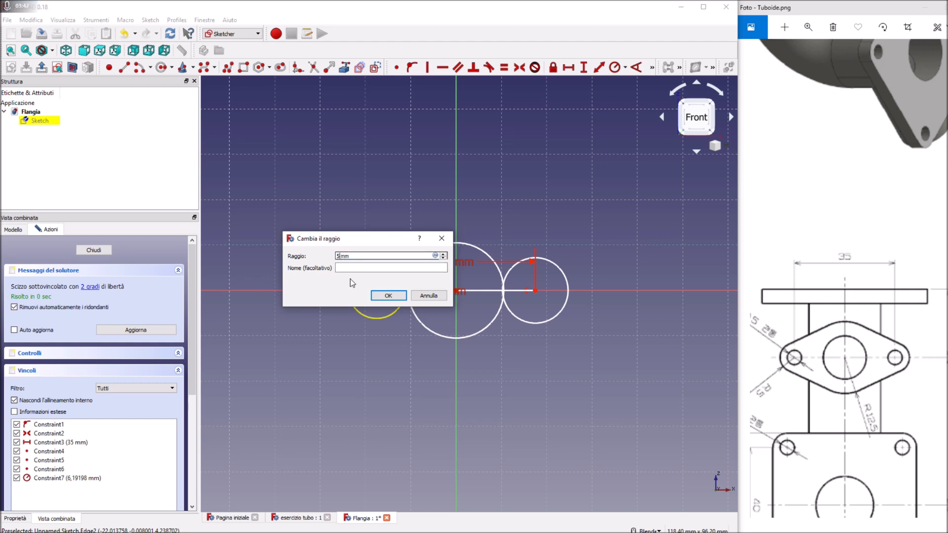
click(388, 295)
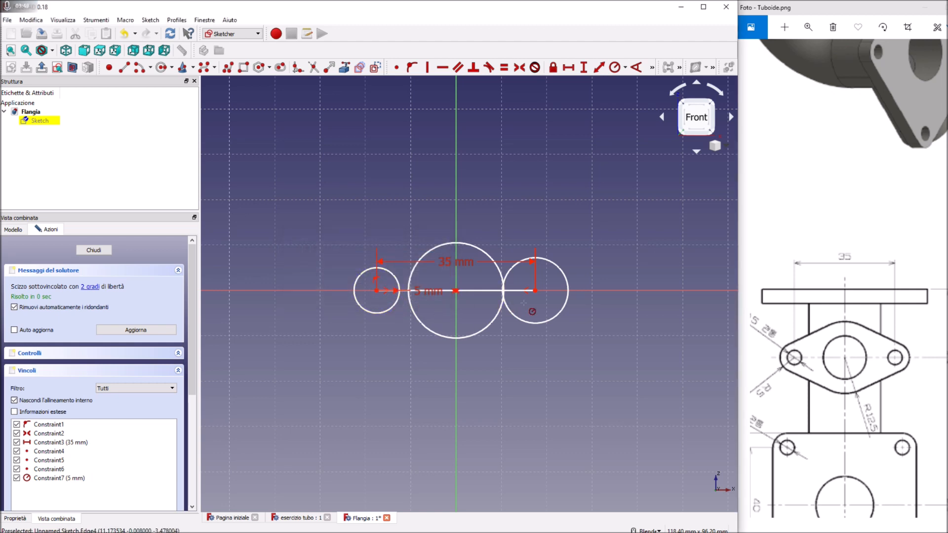
click(566, 306)
text(5)
click(387, 295)
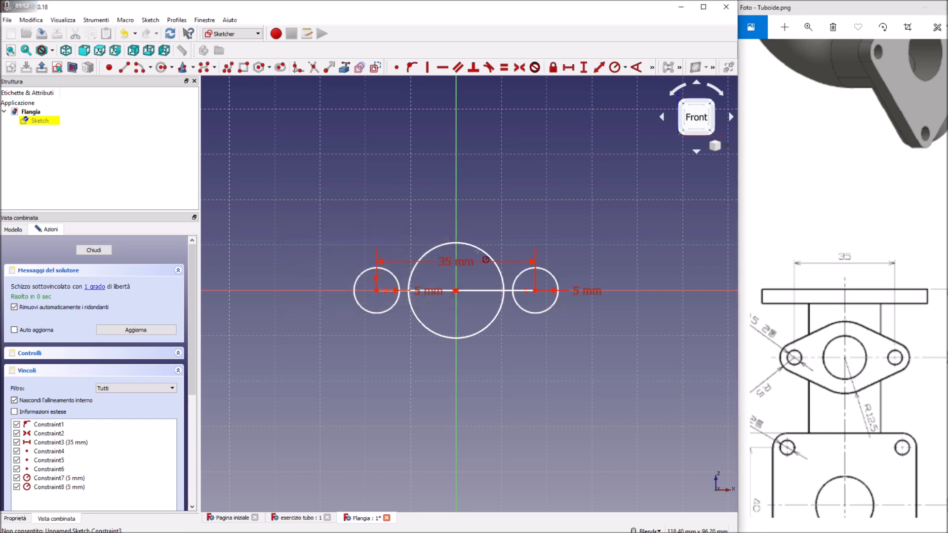
Step: Constrain the radius of the central circle to 12.5 mm
click(476, 248)
text(12)
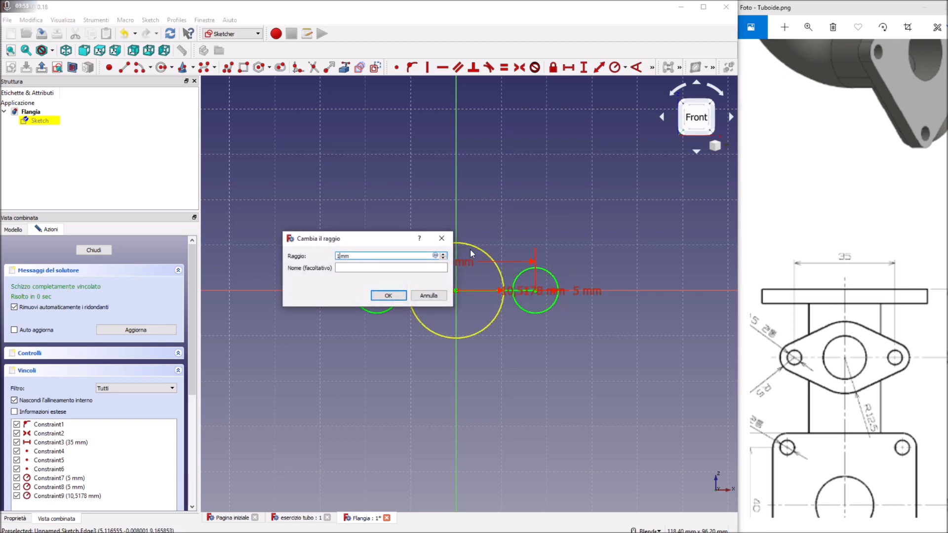
text(,5)
click(384, 296)
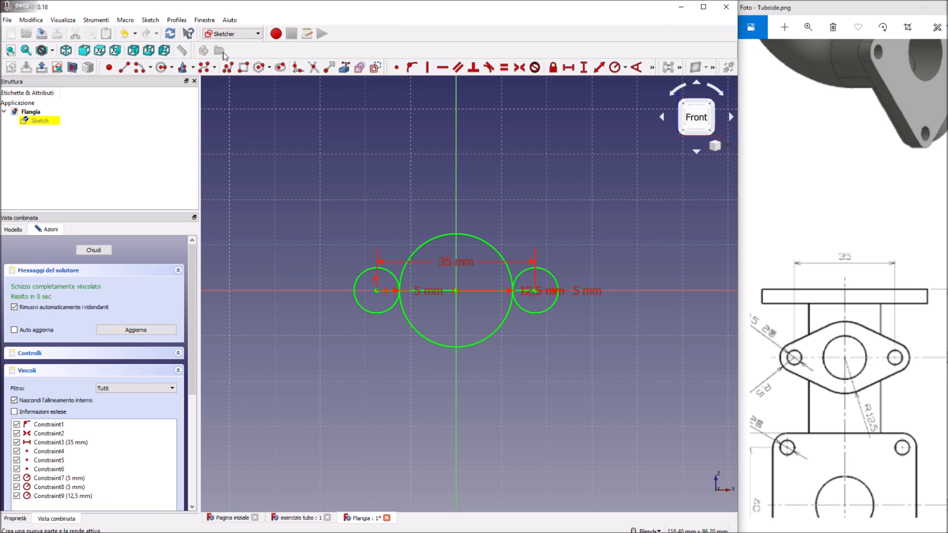
Step: Draw four separate slanted lines around the three circles, one on each diagonal side, roughly outlining the oval flange
click(123, 72)
click(335, 269)
click(445, 208)
click(471, 210)
click(583, 277)
click(574, 304)
click(473, 368)
click(441, 365)
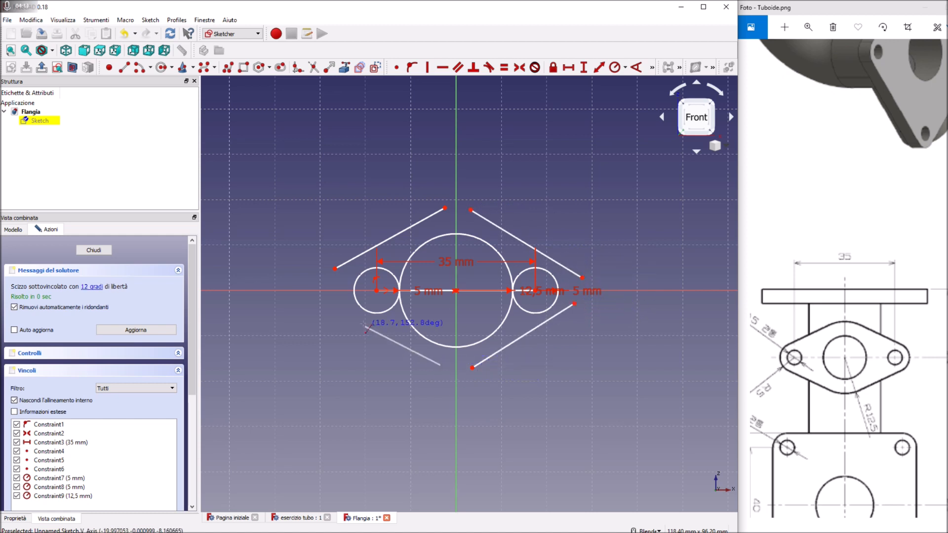
click(337, 311)
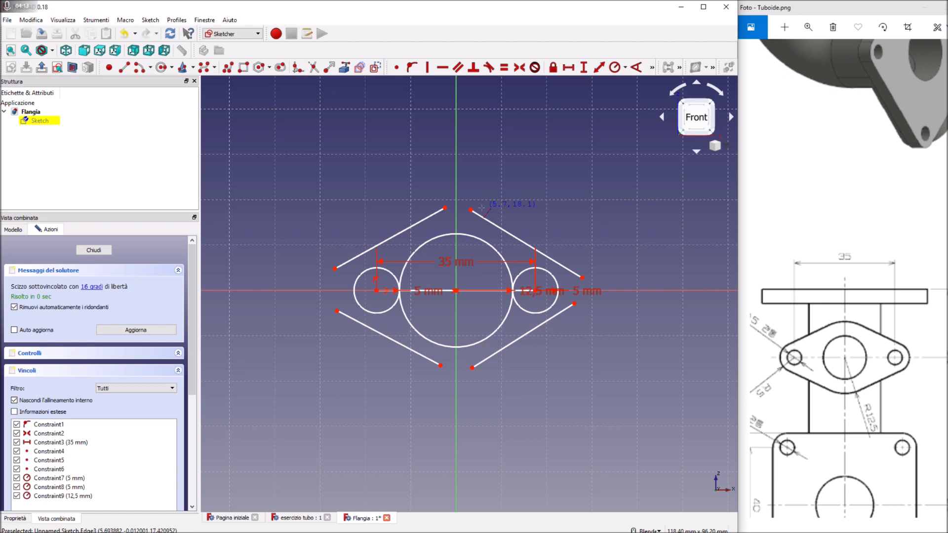
Step: Make the upper-right and lower-right slanted lines tangent to both the central circle and the right circle
click(489, 68)
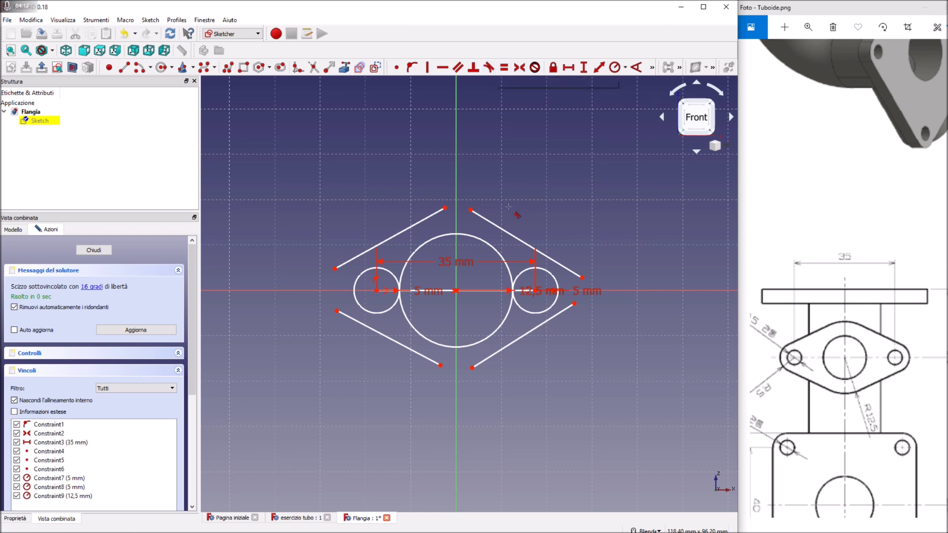
click(497, 226)
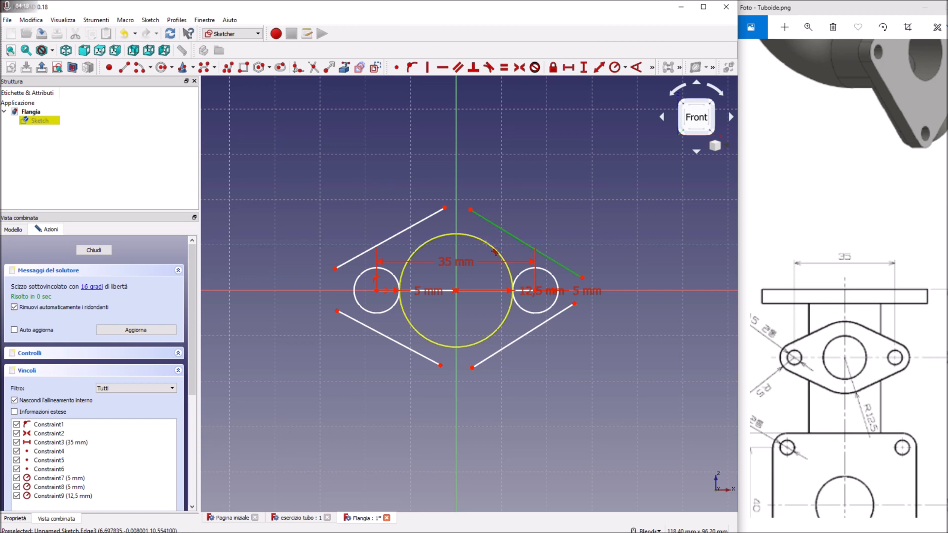
click(495, 255)
click(573, 279)
click(558, 287)
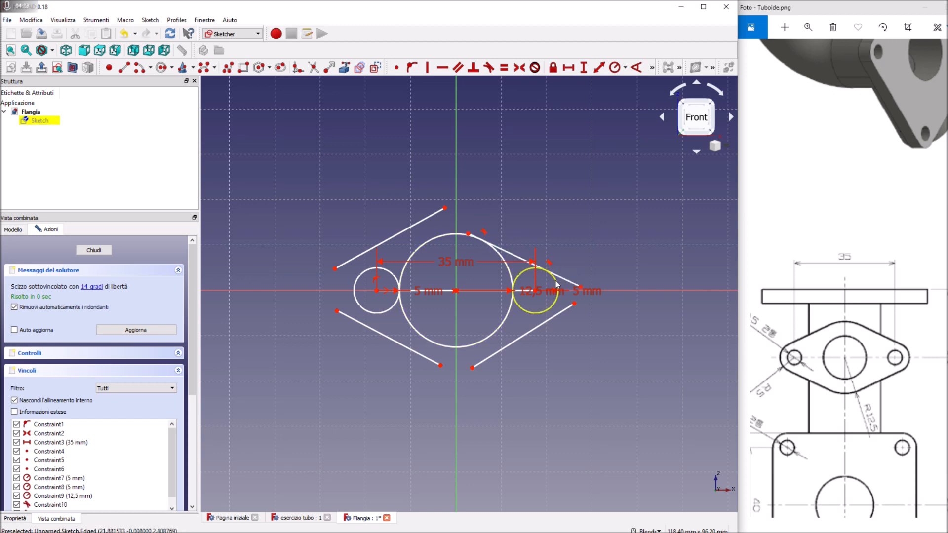
click(561, 312)
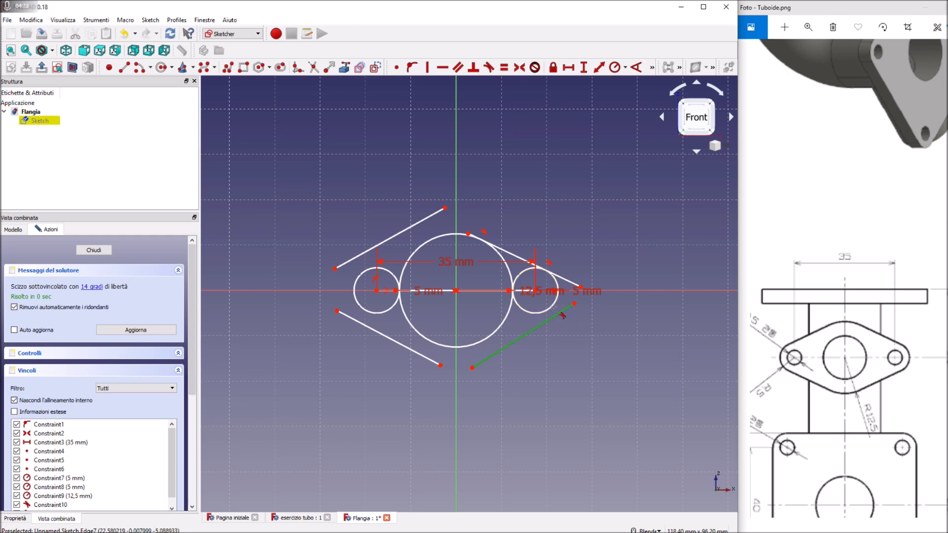
click(552, 308)
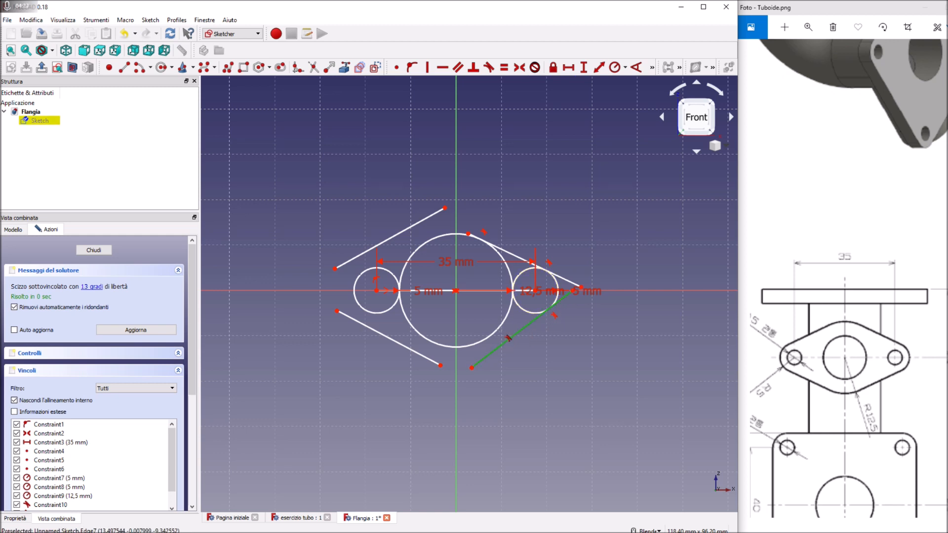
click(497, 333)
Step: Make the lower-left and upper-left slanted lines tangent to both the central circle and the left circle
click(420, 358)
click(445, 347)
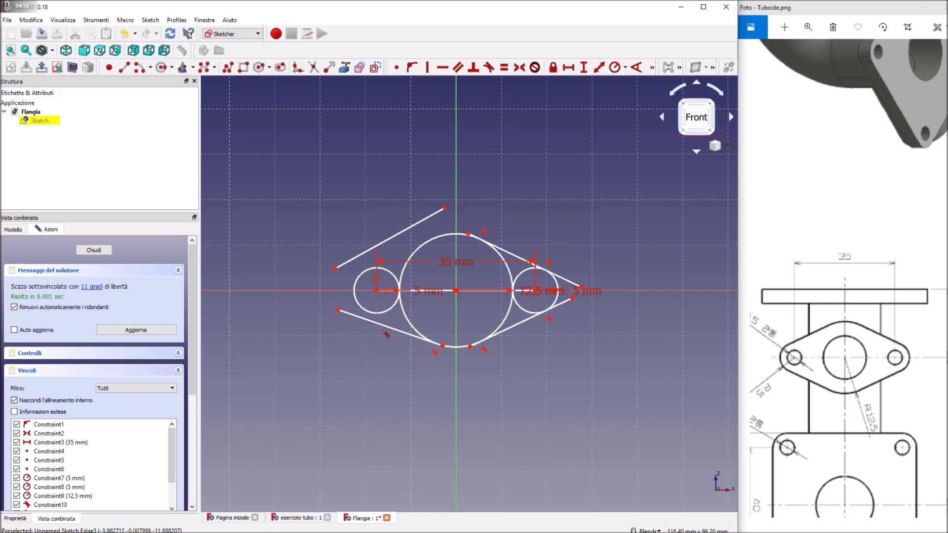
click(358, 319)
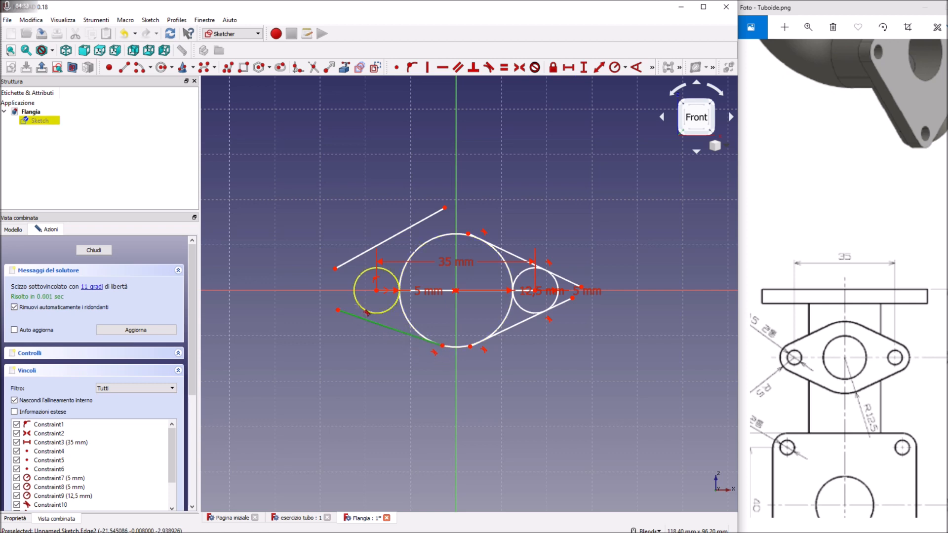
click(366, 313)
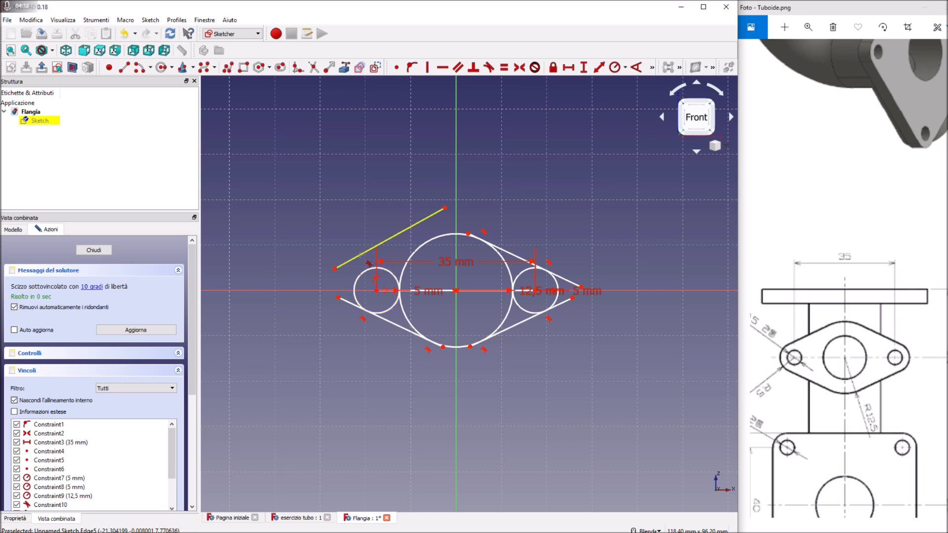
click(352, 259)
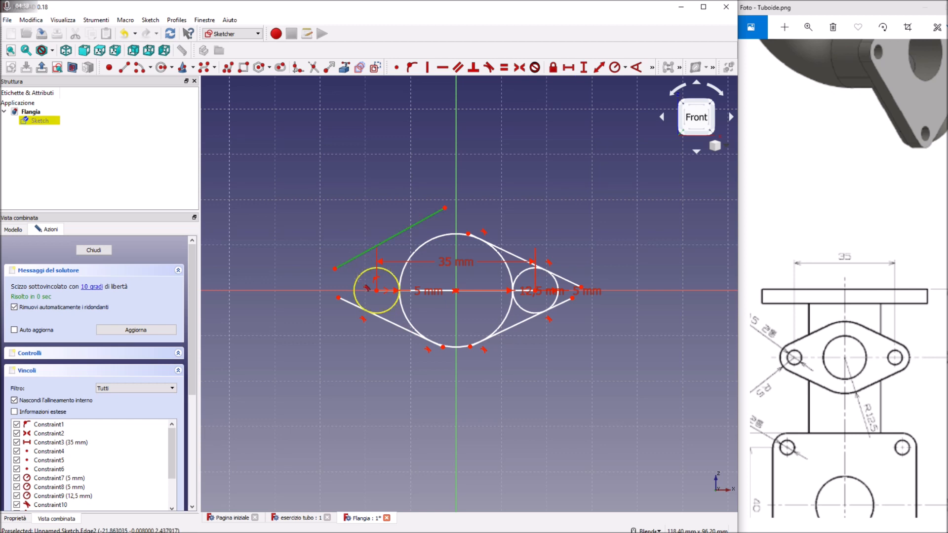
click(368, 291)
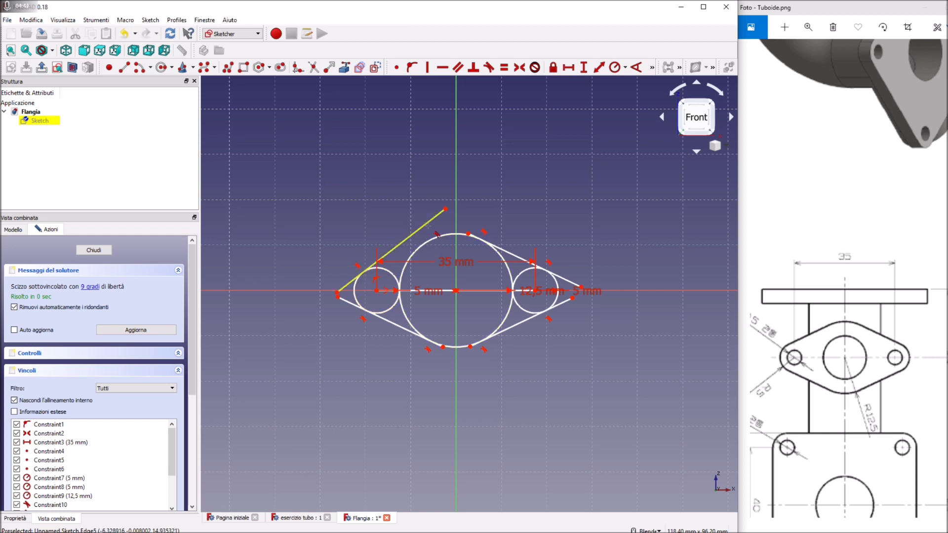
click(441, 238)
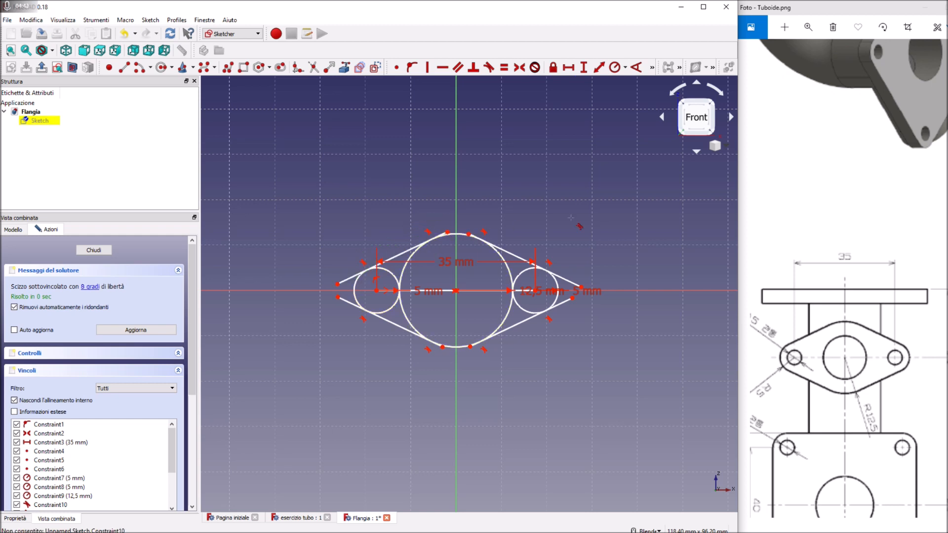
Step: Trim the overhanging ends of the two upper lines at the central circle and the two left-hand lines at the left circle
scroll(384, 278, up, 4)
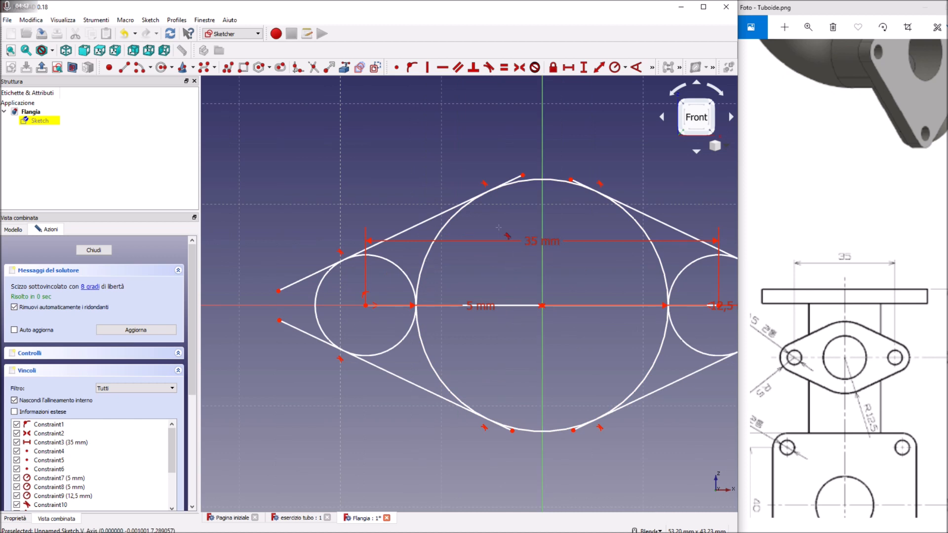
click(313, 70)
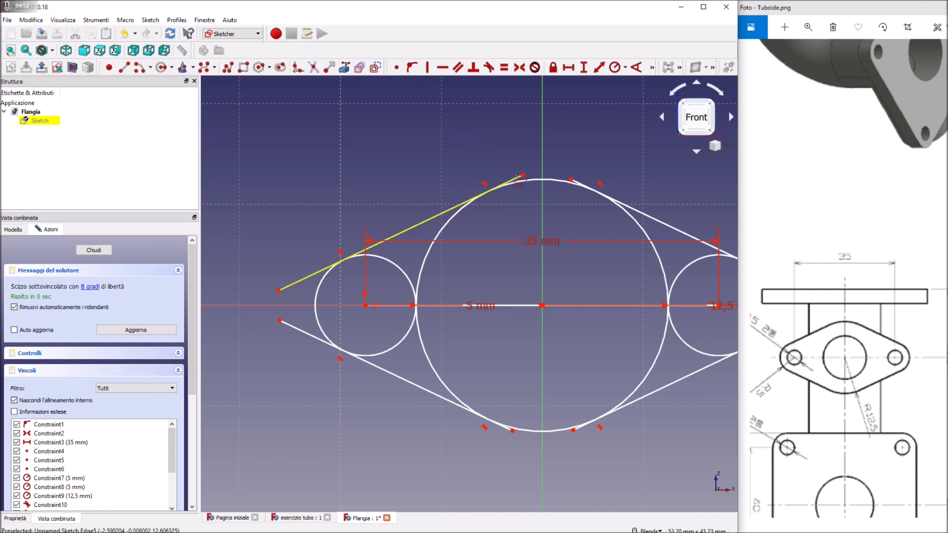
click(576, 183)
key(ctrl+z)
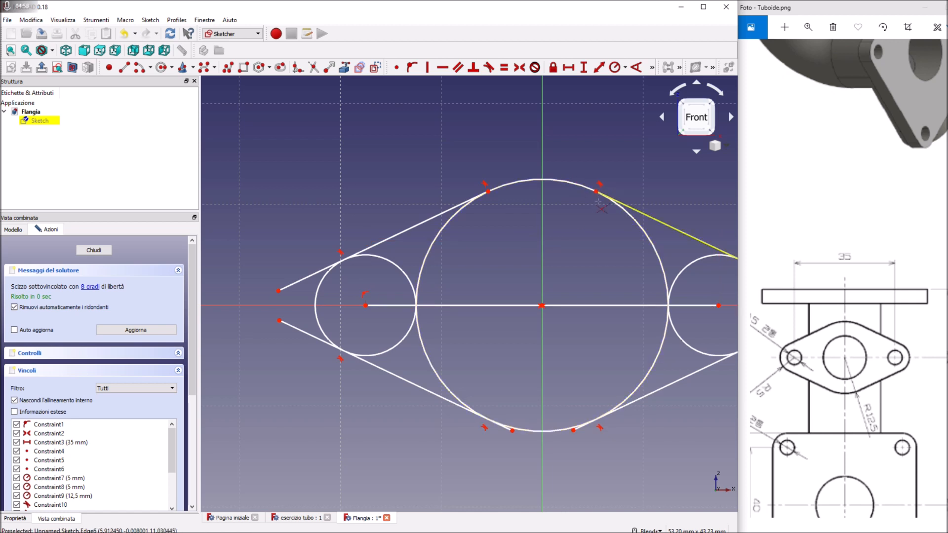
click(301, 280)
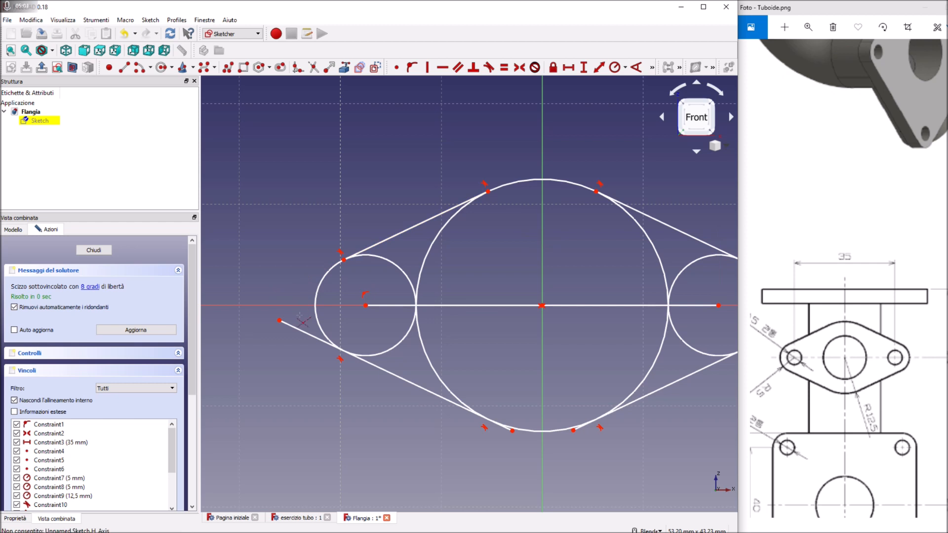
click(299, 329)
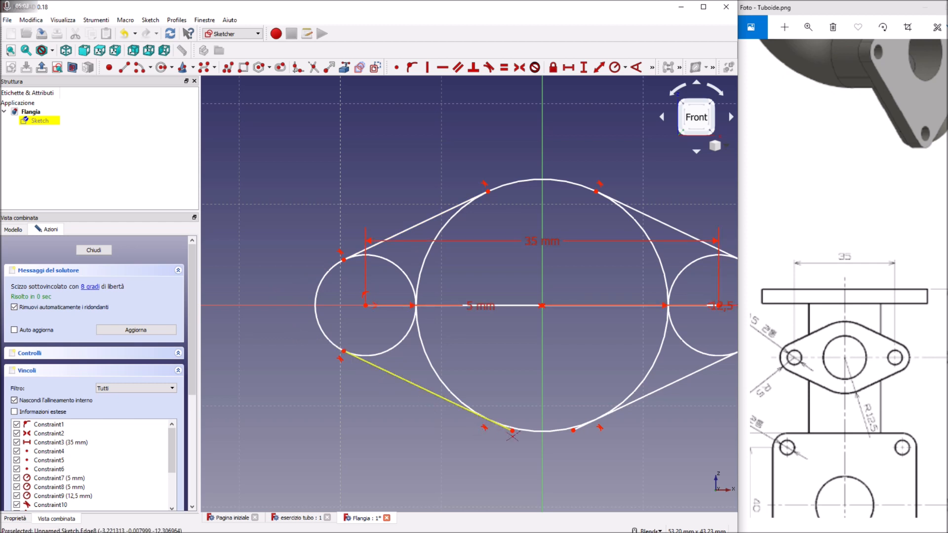
Step: Trim the overhanging ends of the two lower lines at the central circle and the two right-hand lines at the right circle
scroll(512, 436, up, 5)
click(665, 419)
click(516, 419)
scroll(557, 393, down, 8)
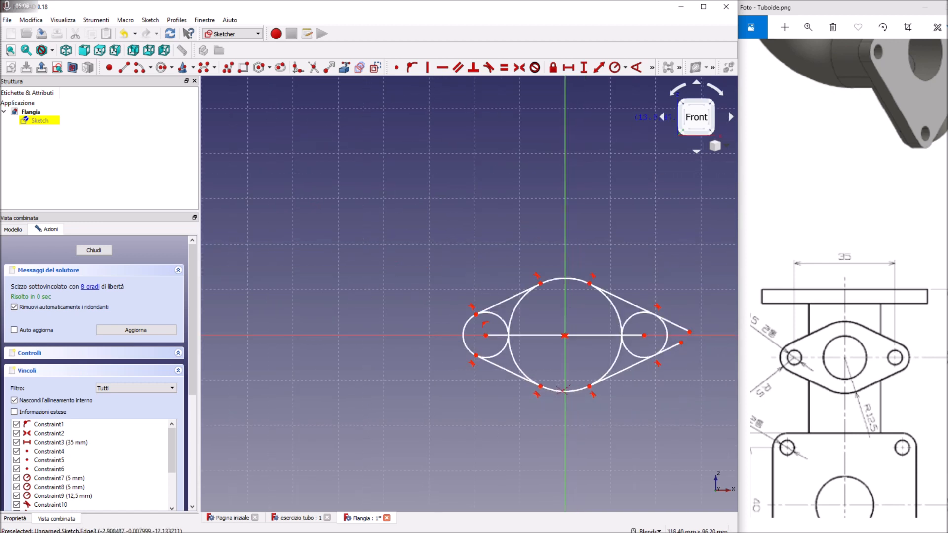
click(678, 328)
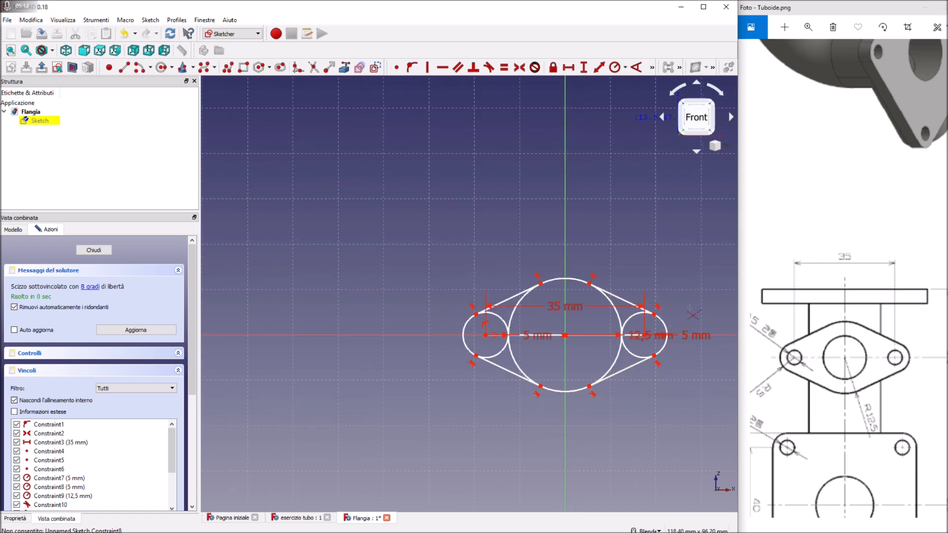
Step: Draw a short helper line just above the centre line, crossing the facing arcs of the left and central circles
scroll(662, 333, up, 5)
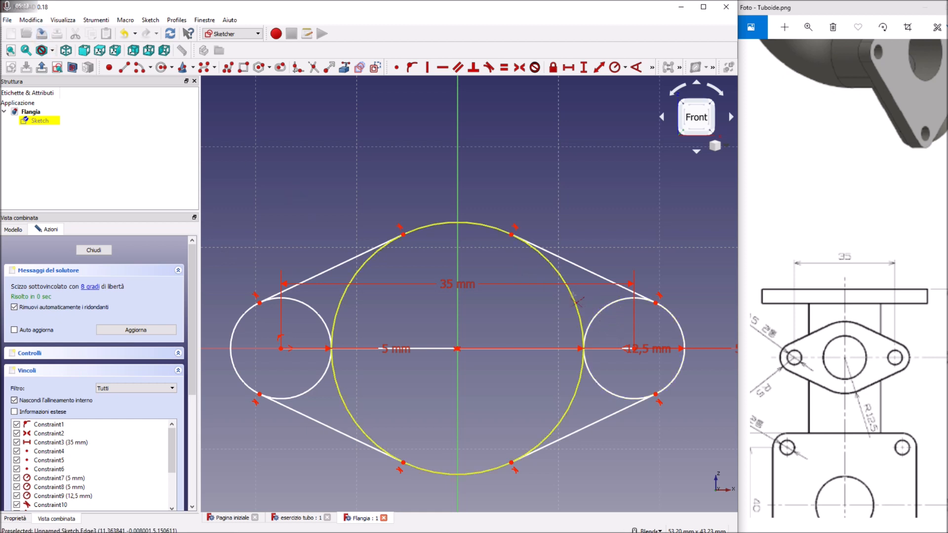
drag(574, 297, 574, 295)
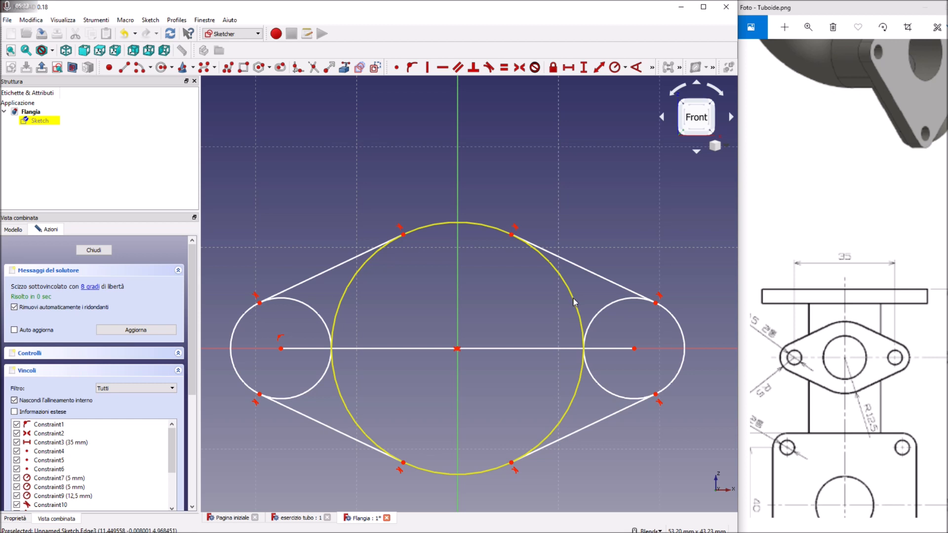
click(313, 67)
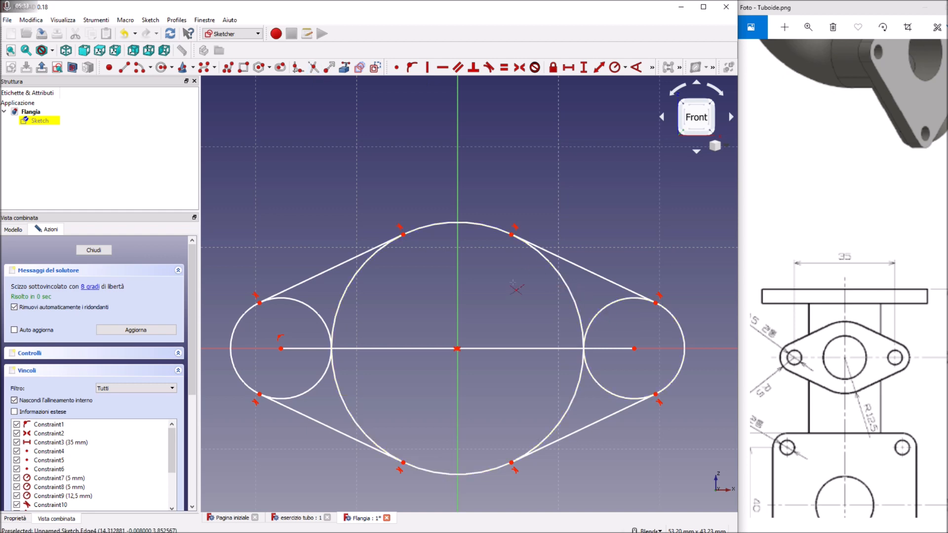
mouse_move(482, 350)
middle_down()
mouse_move(494, 321)
mouse_move(496, 192)
mouse_move(483, 349)
middle_up()
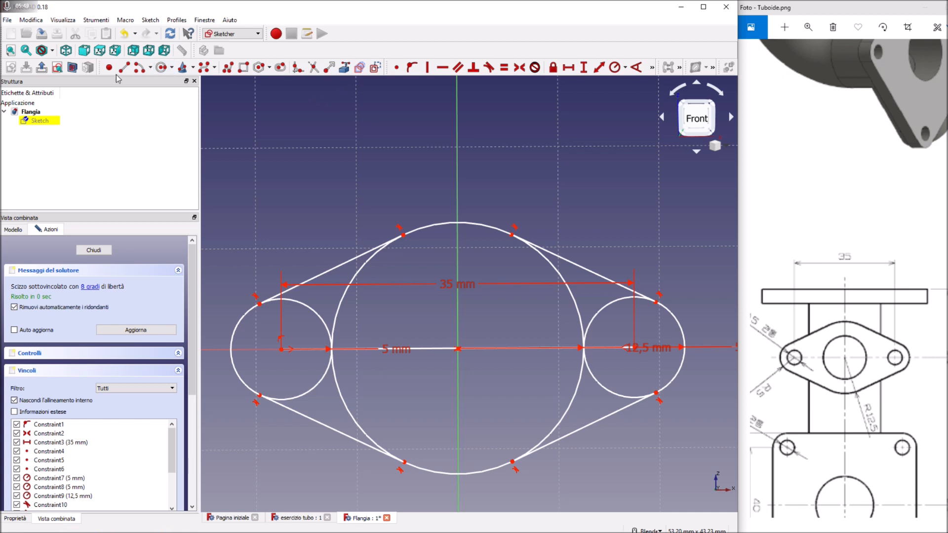
click(299, 322)
click(381, 316)
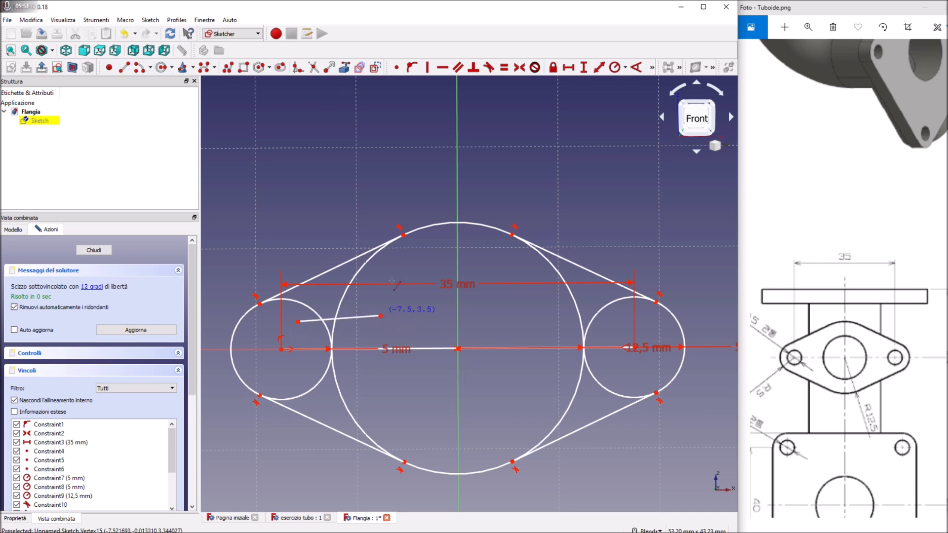
Step: Trim the upper inner arcs of the left and central circles down to the centre line
click(313, 69)
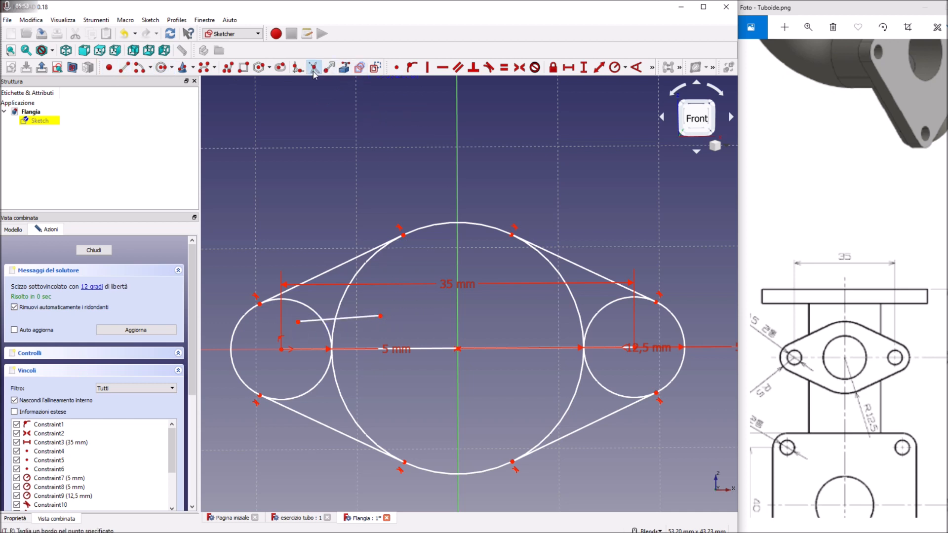
click(336, 322)
click(298, 302)
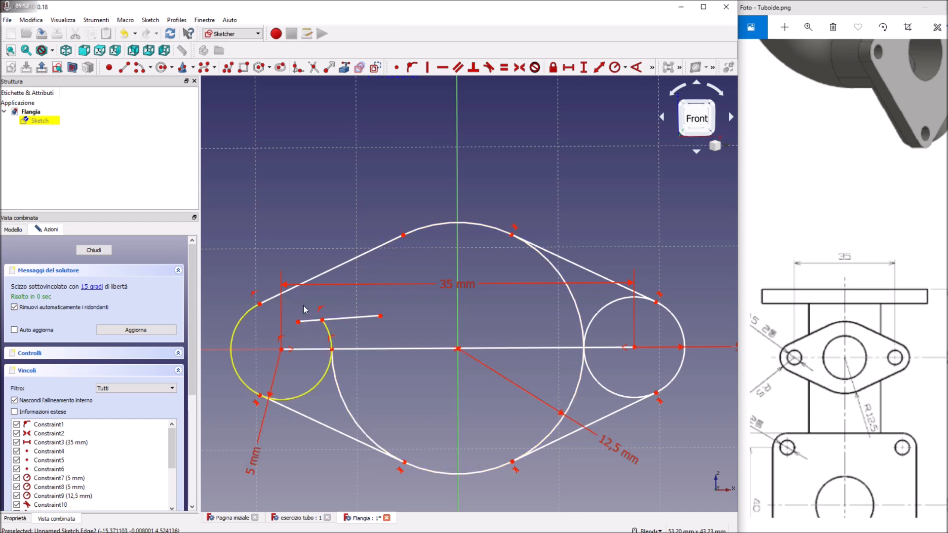
click(332, 341)
right_click(329, 378)
click(327, 372)
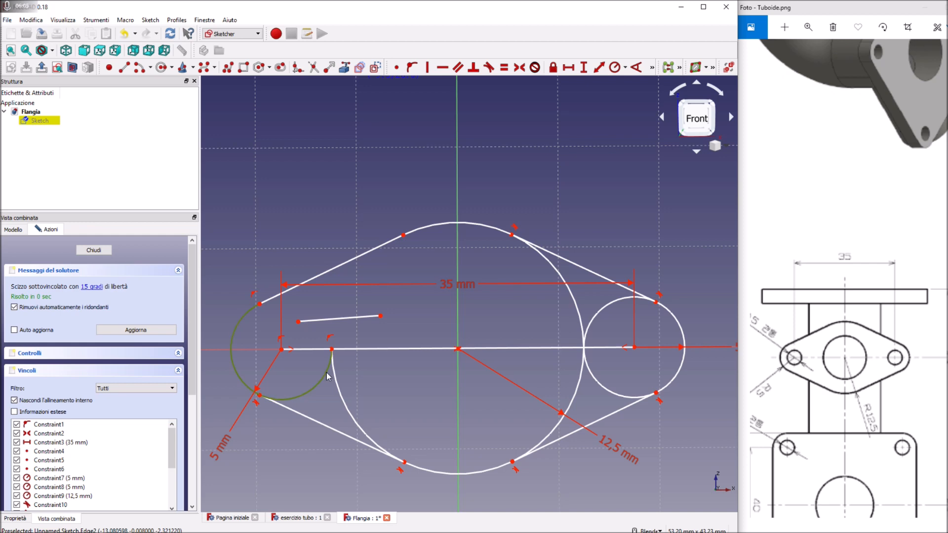
key(Escape)
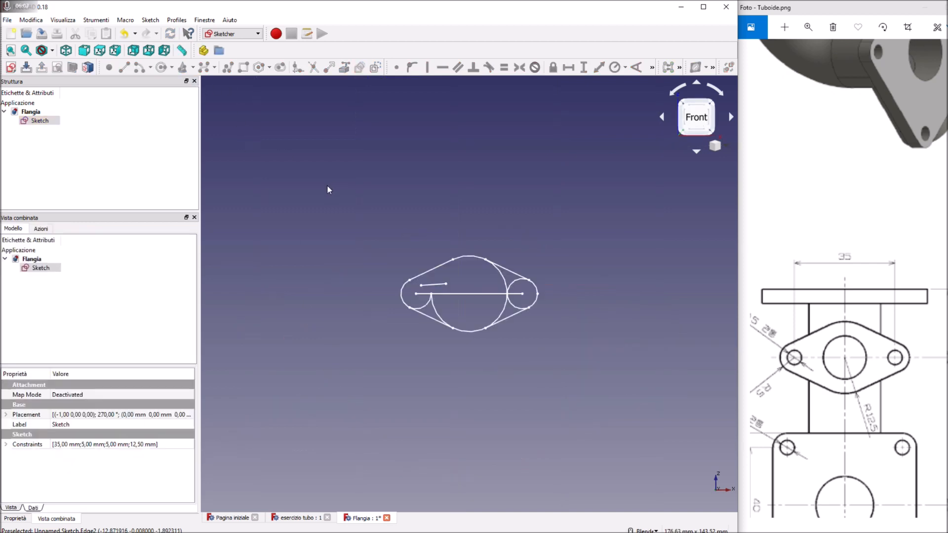
Step: Reopen the flange sketch and trim the remaining lower inner arcs of the left and central circles
double_click(40, 121)
scroll(468, 295, up, 5)
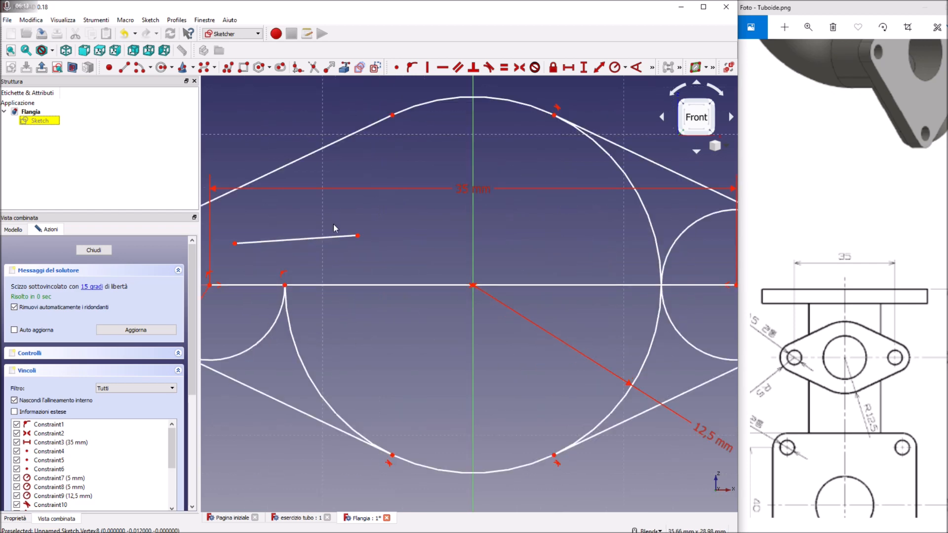
scroll(334, 225, down, 2)
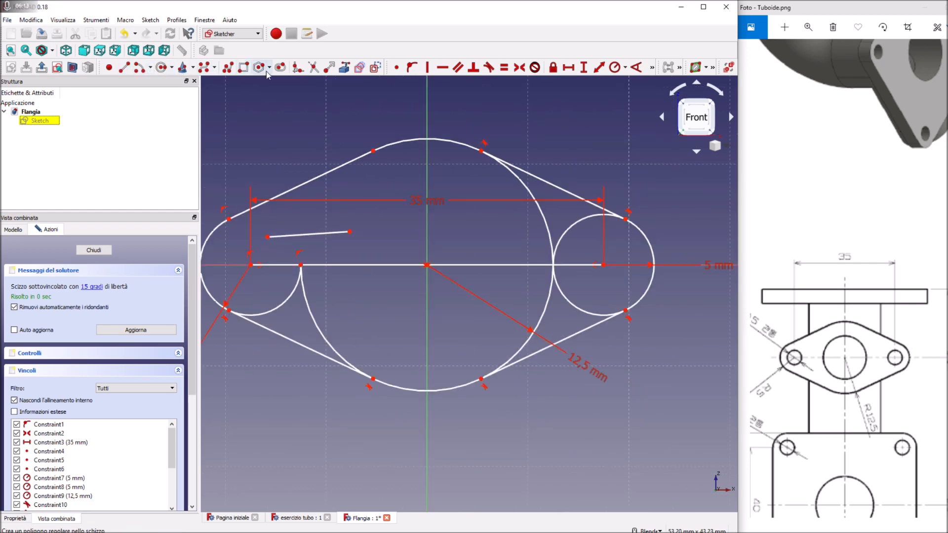
click(302, 286)
click(307, 289)
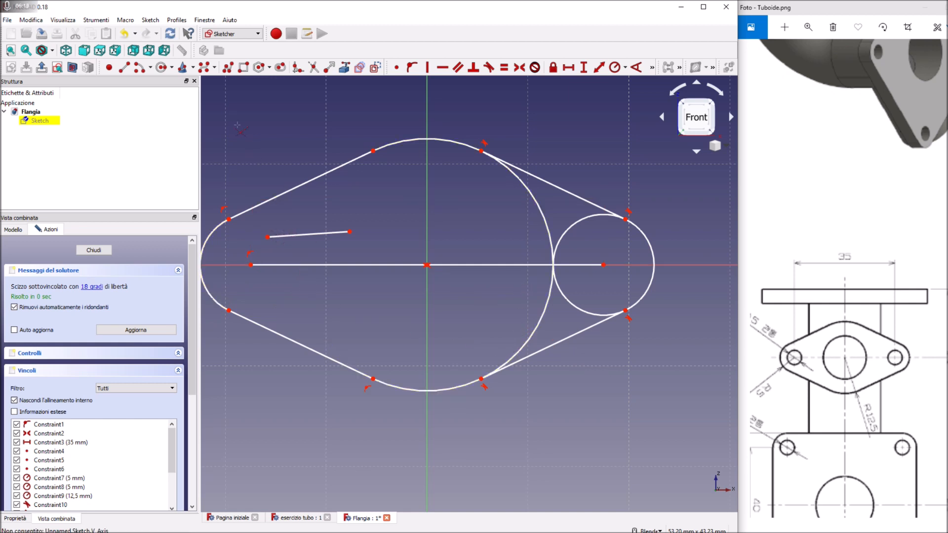
Step: Delete the left helper line and draw another short one crossing the facing arcs of the central and right circles
right_click(312, 241)
click(308, 236)
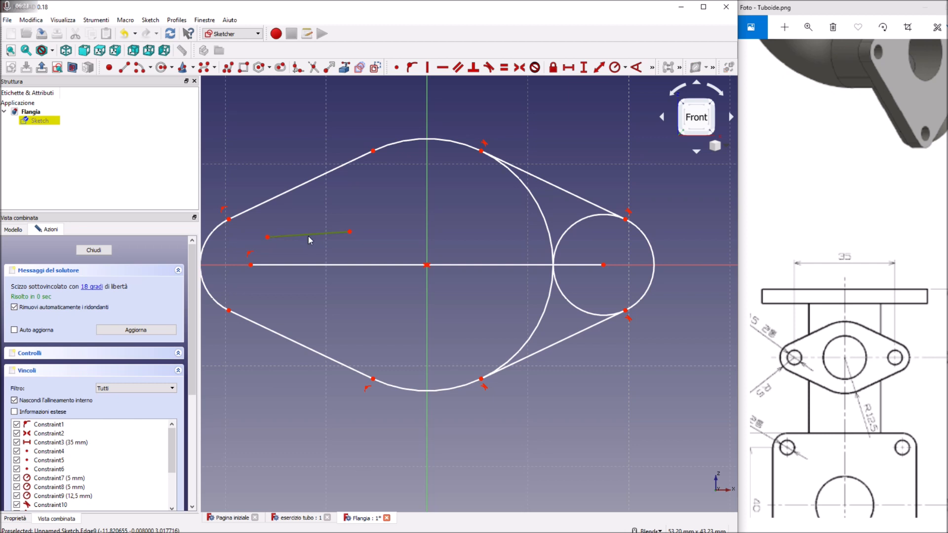
key(Delete)
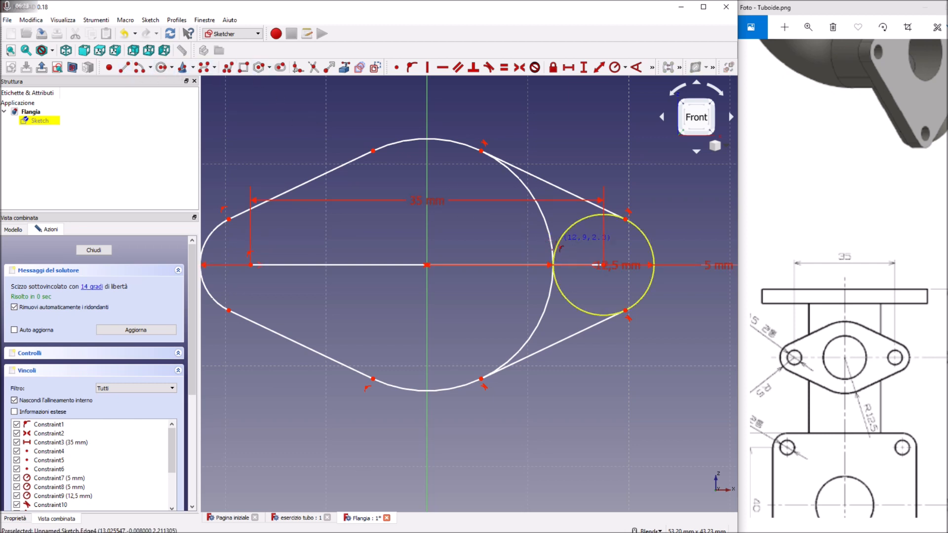
click(508, 222)
click(577, 237)
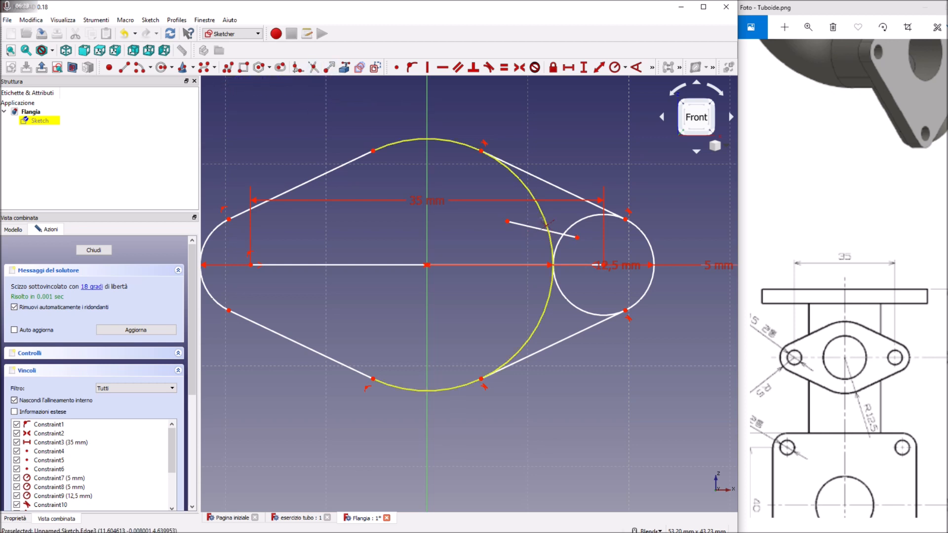
Step: Trim all inner arcs of the central and right circles, leaving only the outer oval outline on that side
click(552, 243)
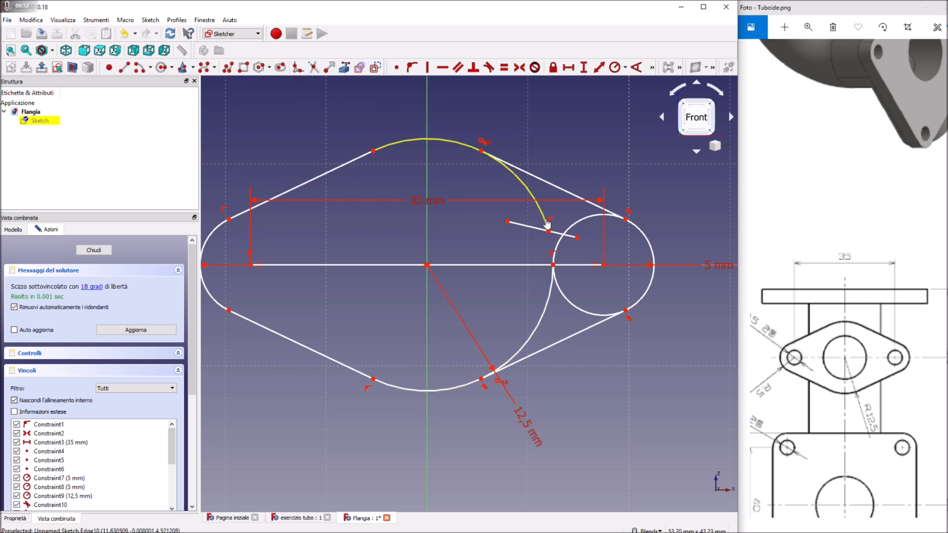
click(549, 221)
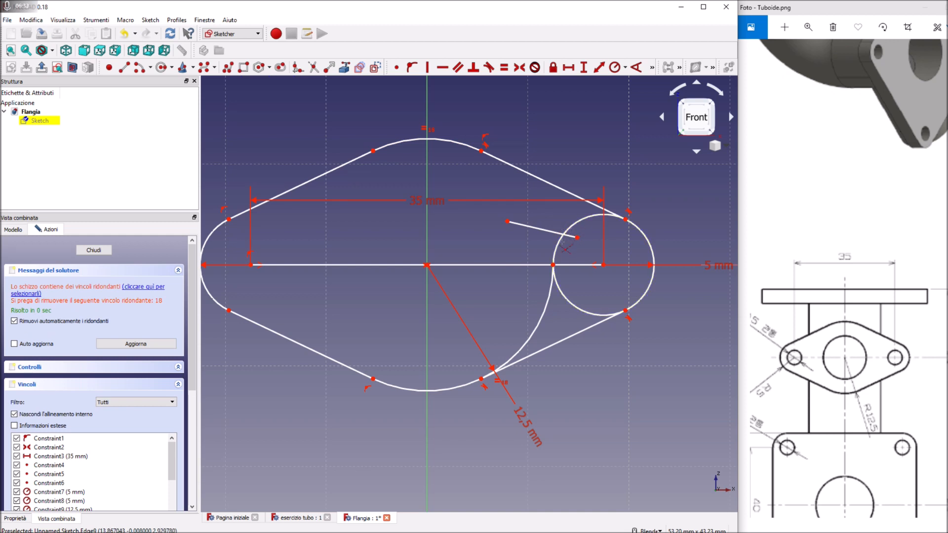
click(563, 246)
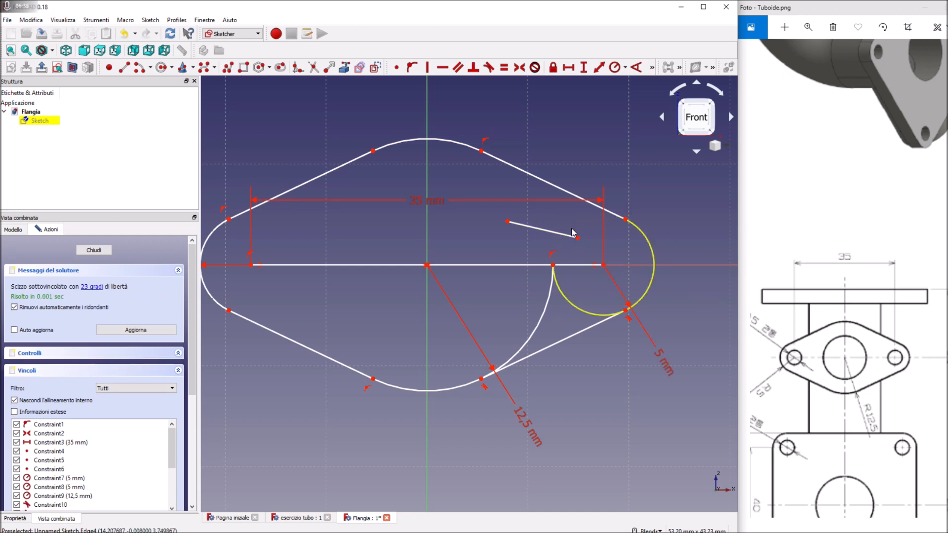
click(558, 288)
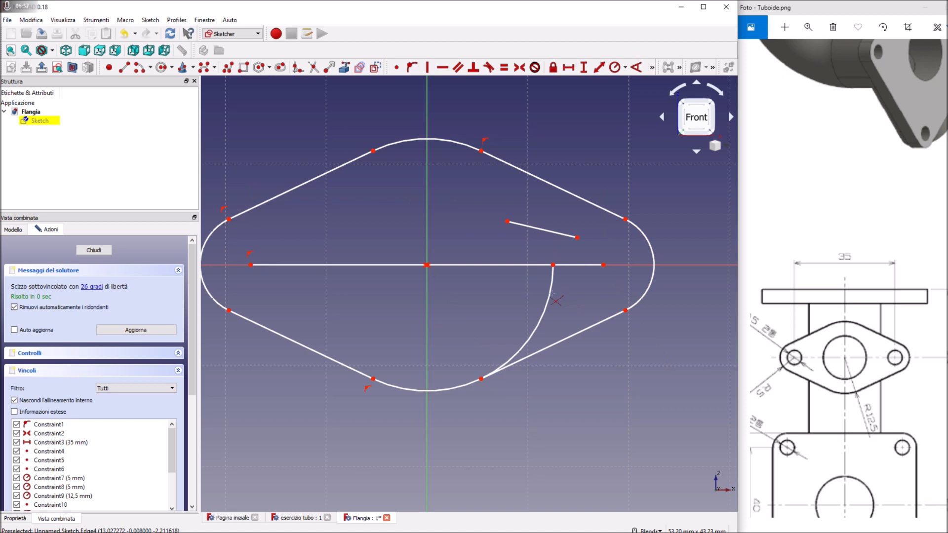
click(551, 295)
Step: Delete the right helper line and the horizontal line joining the two outer circle centres
right_click(513, 239)
click(544, 232)
key(Delete)
click(531, 265)
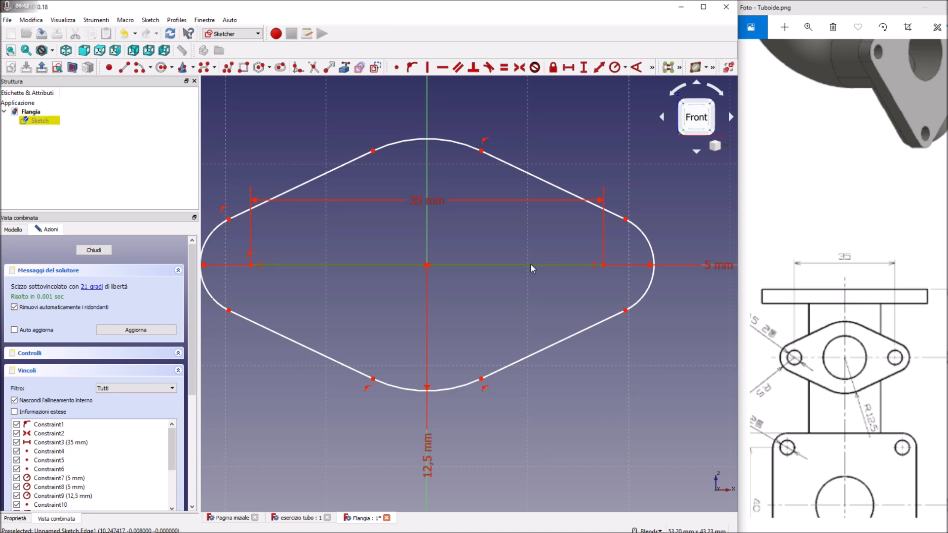
click(41, 33)
key(Delete)
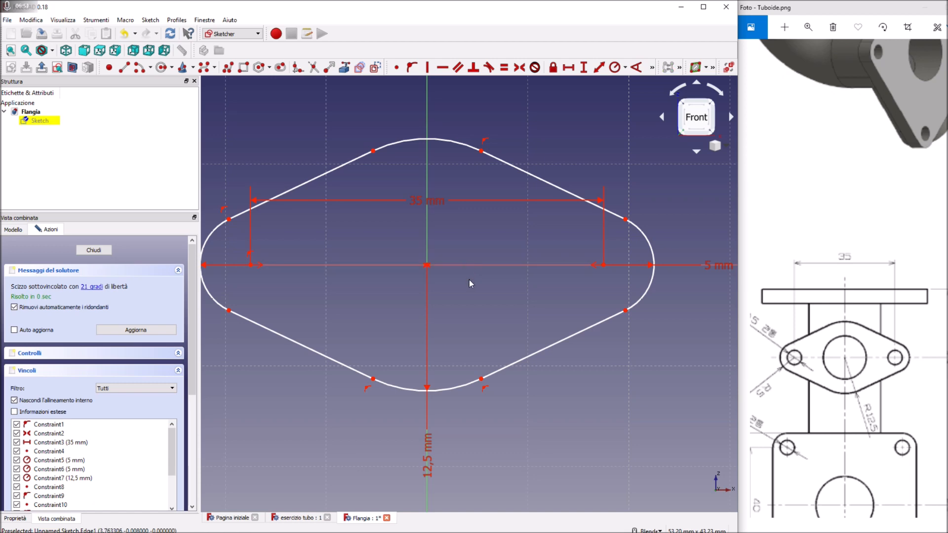
Step: Close the flange outline sketch and switch to the Part workbench
mouse_move(596, 375)
middle_down()
mouse_move(499, 317)
mouse_move(548, 306)
mouse_move(554, 326)
mouse_move(465, 346)
mouse_move(538, 301)
mouse_move(489, 326)
mouse_move(533, 306)
mouse_move(519, 316)
mouse_move(528, 321)
mouse_move(324, 222)
middle_up()
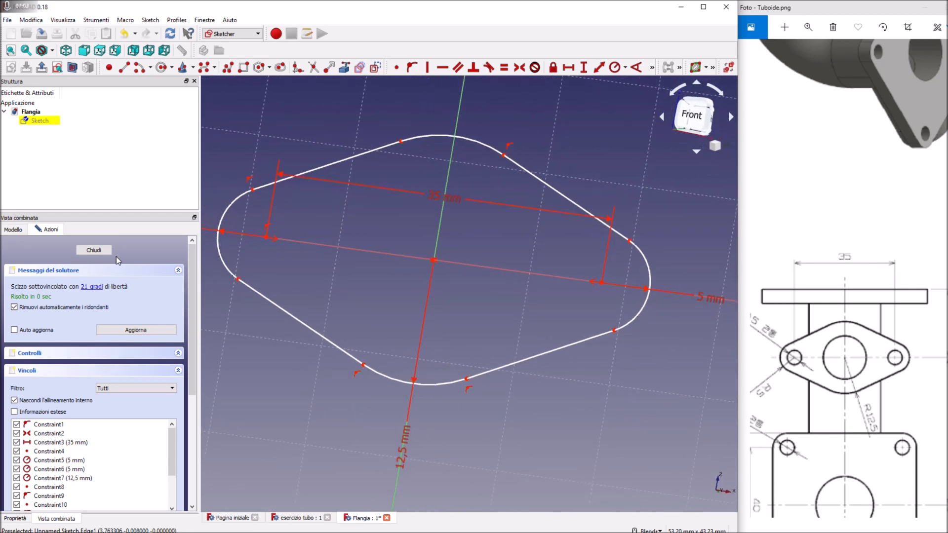
click(94, 250)
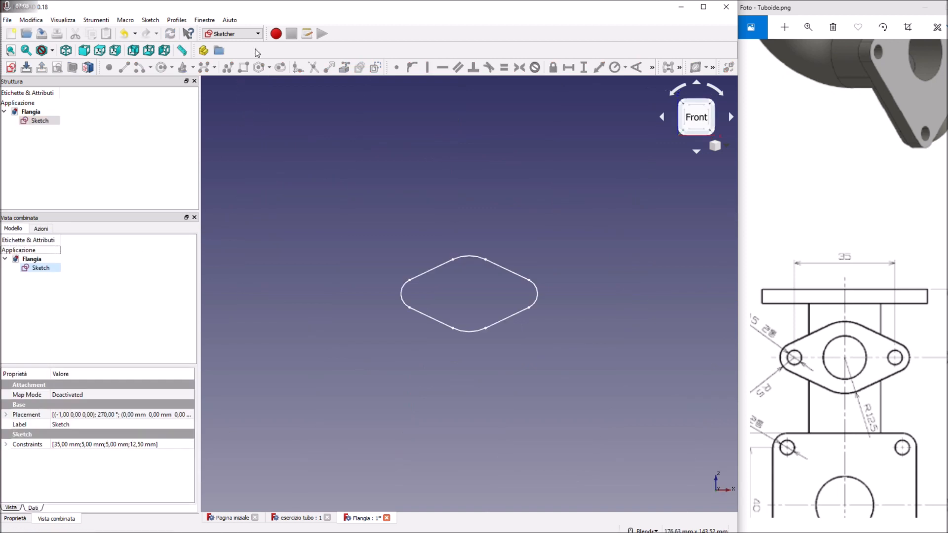
click(257, 33)
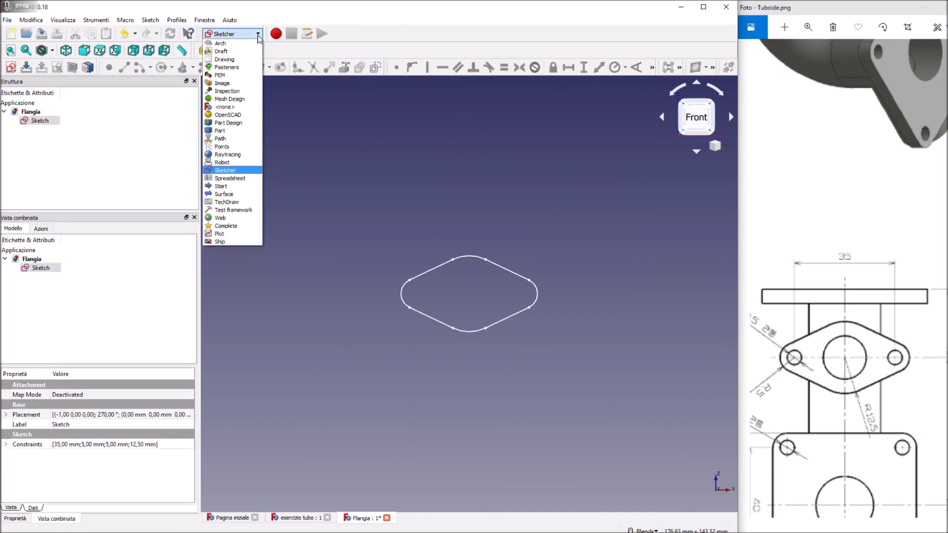
click(252, 135)
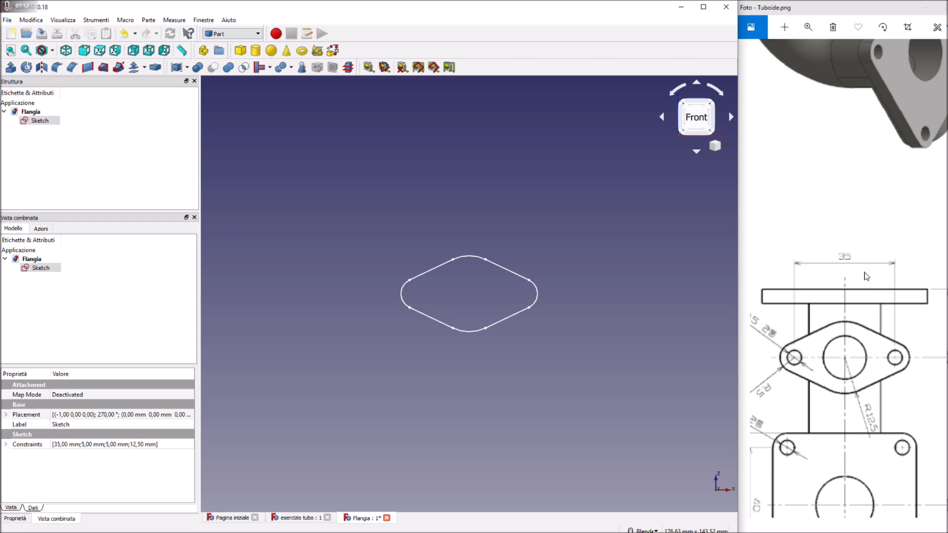
Step: Switch to the Tuboide.png reference drawing and check the oval flange's thickness and hole dimensions
click(778, 12)
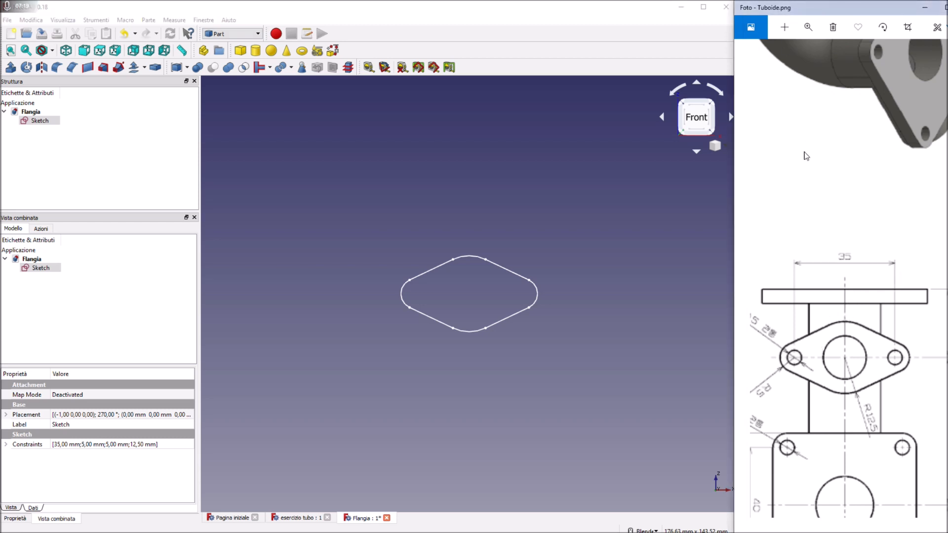
scroll(809, 155, up, 3)
drag(804, 156, 946, 217)
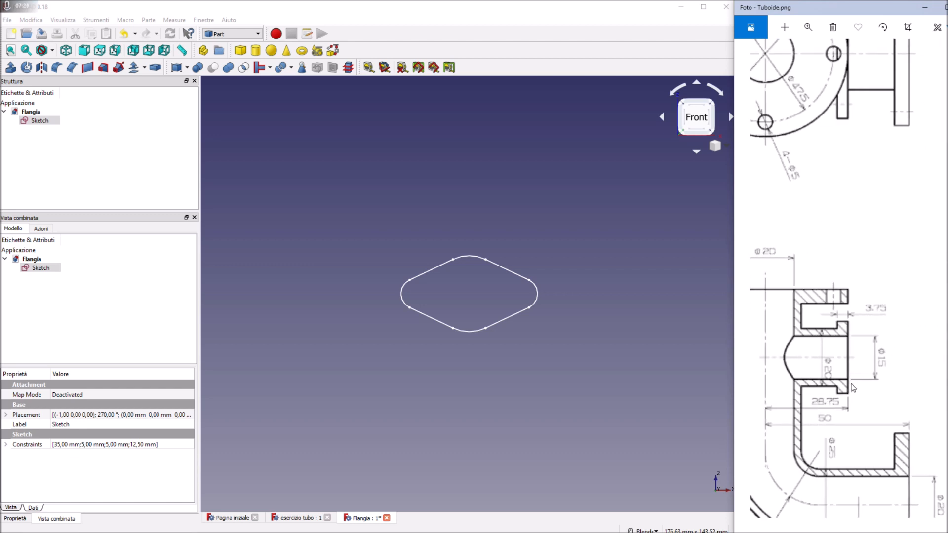
mouse_move(944, 309)
mouse_down()
mouse_move(875, 315)
mouse_move(815, 337)
mouse_up()
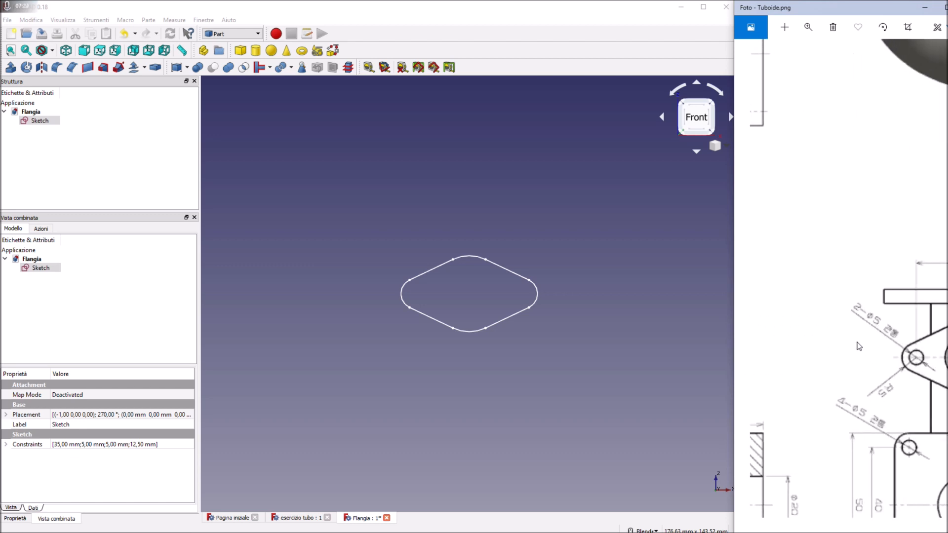
Step: Extrude the oval flange sketch 3,75 mm along its normal as a solid
drag(943, 352, 861, 361)
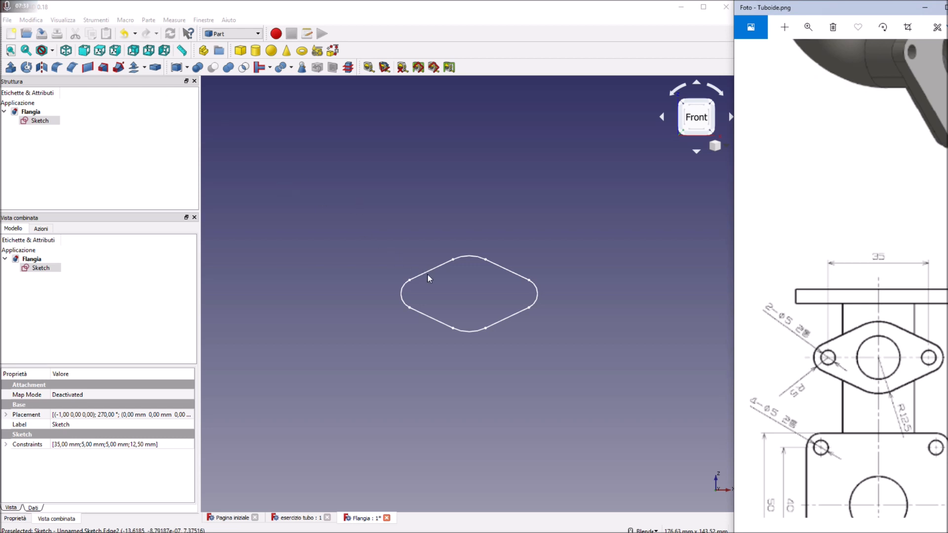
click(40, 121)
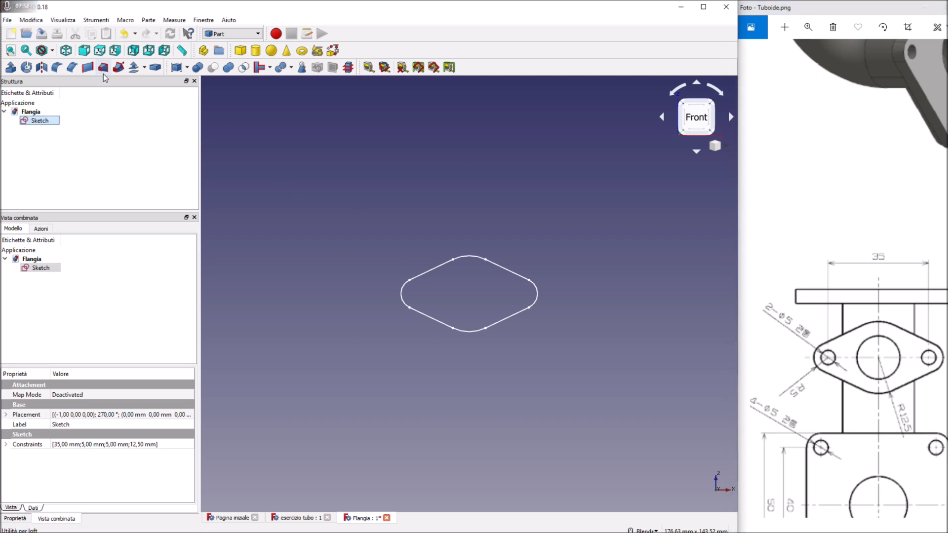
click(10, 68)
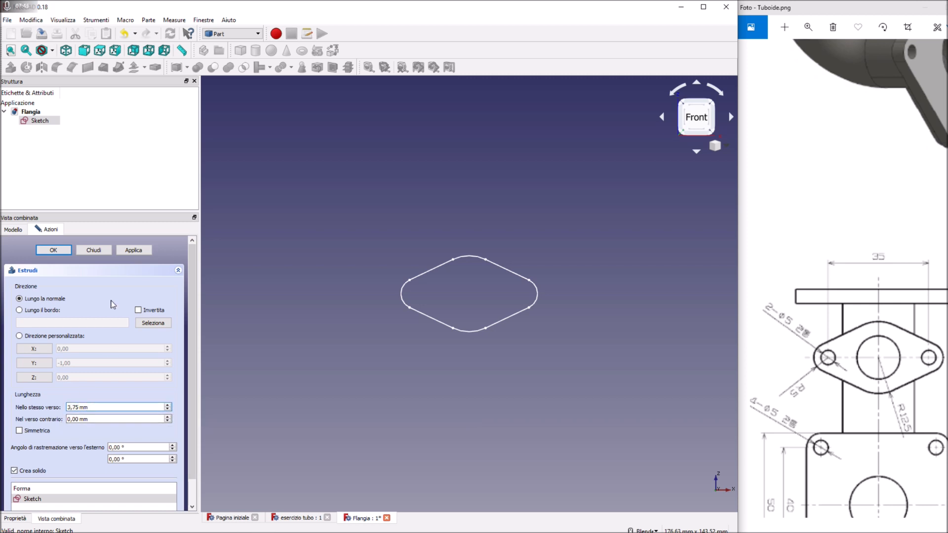
click(130, 252)
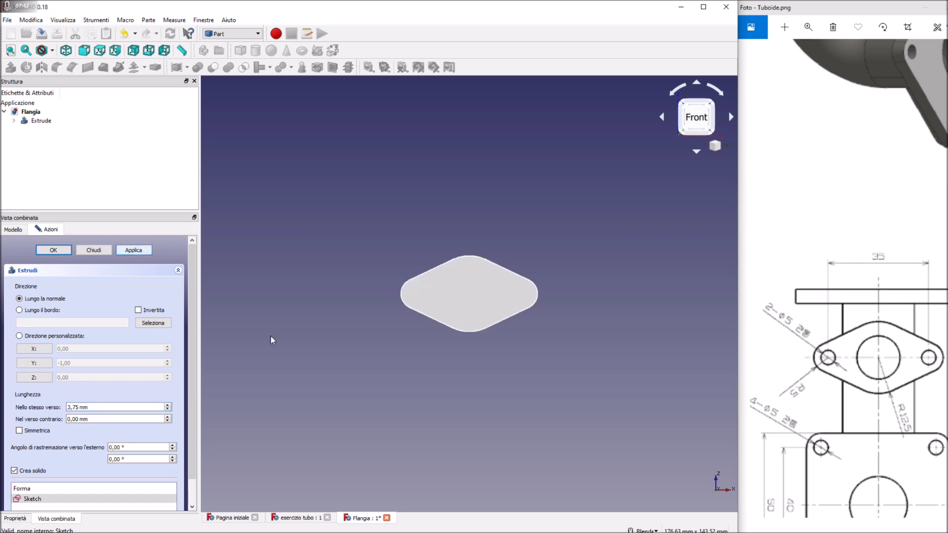
click(55, 251)
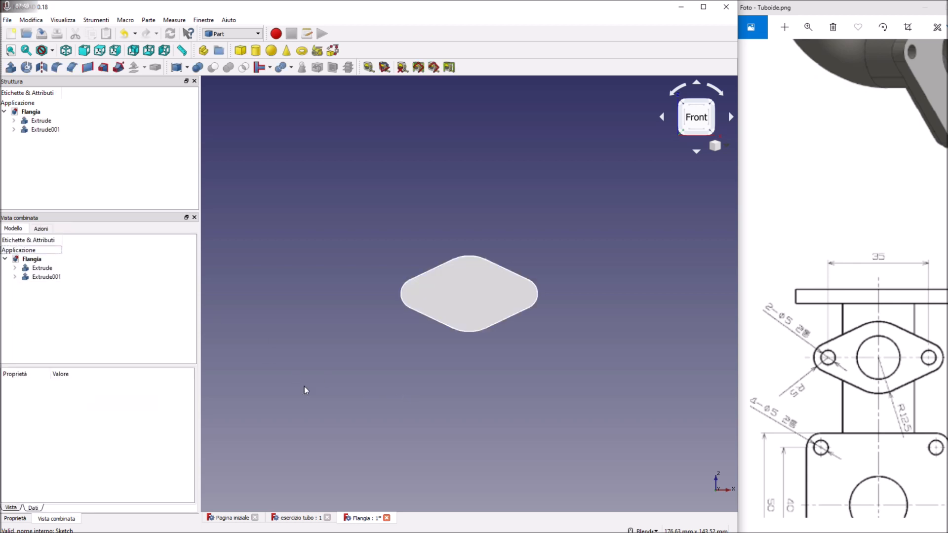
Step: Show the origin axes and inspect the extruded flange's orientation from several sides
middle_drag(416, 402, 437, 334)
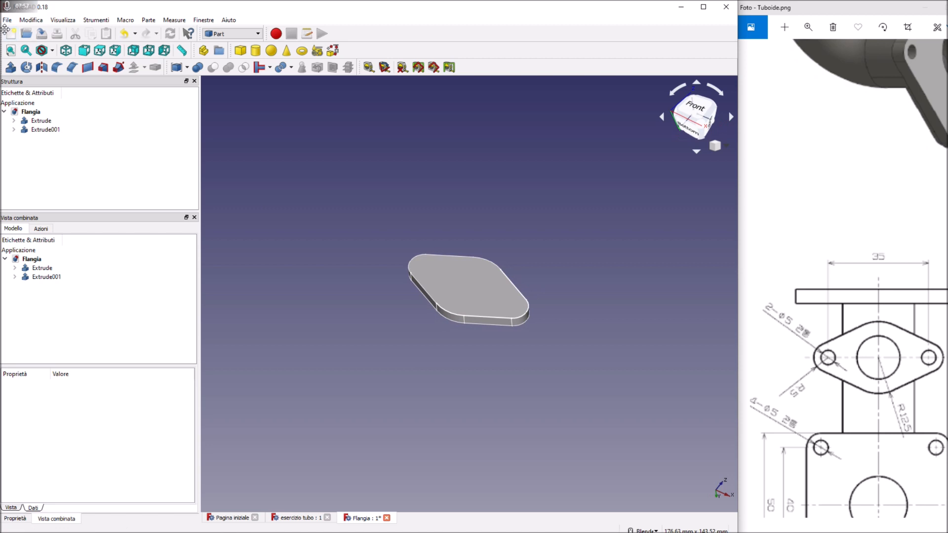
click(34, 24)
mouse_move(63, 19)
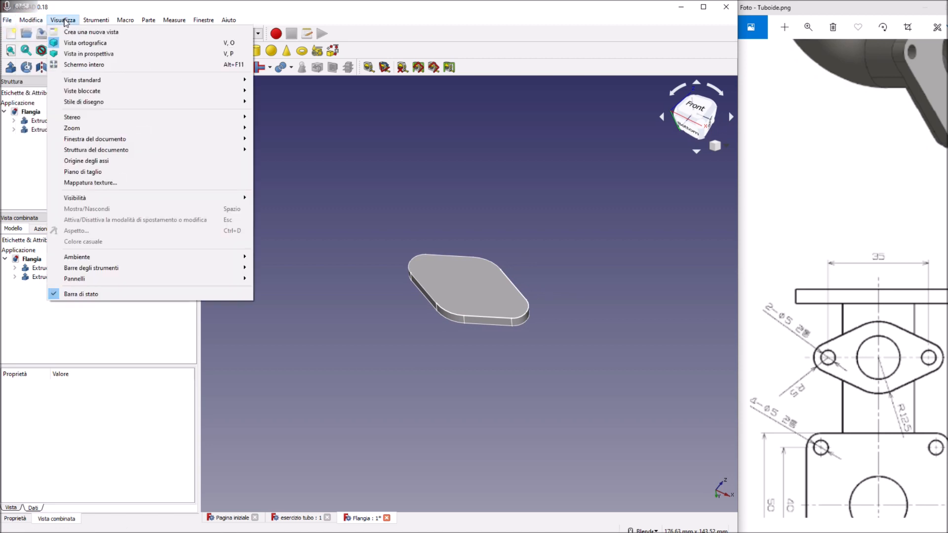
click(113, 160)
middle_drag(485, 320, 444, 277)
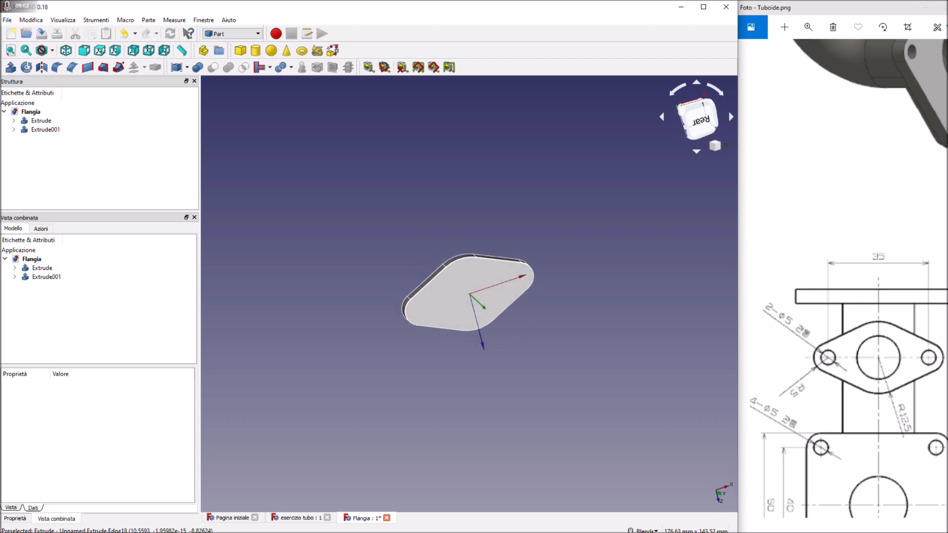
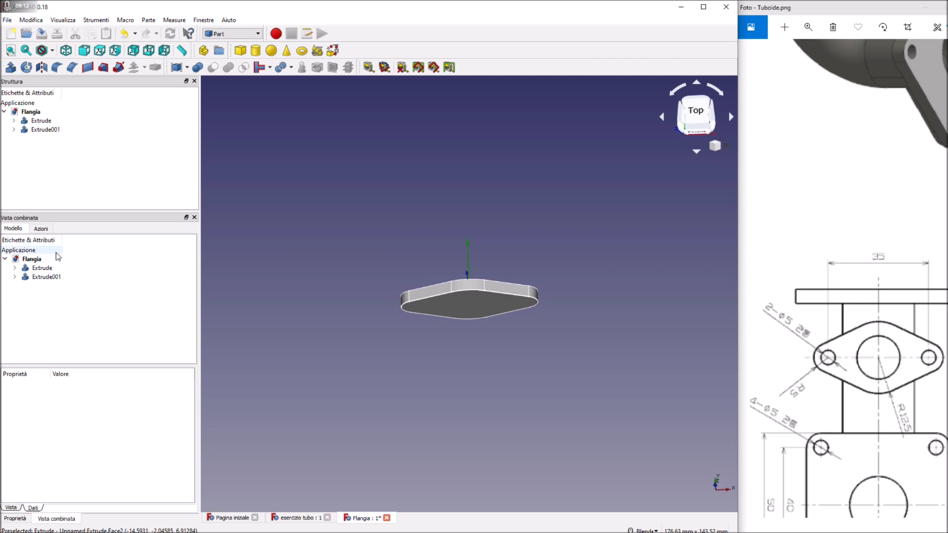
Step: Move the second flange extrusion, Extrude001, to a Y position of 3,75 mm
click(48, 277)
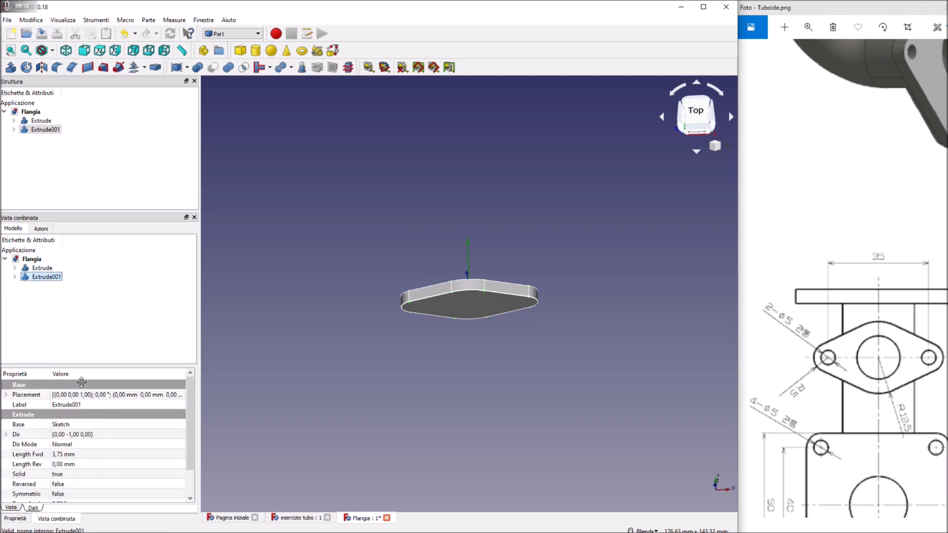
click(6, 395)
click(16, 425)
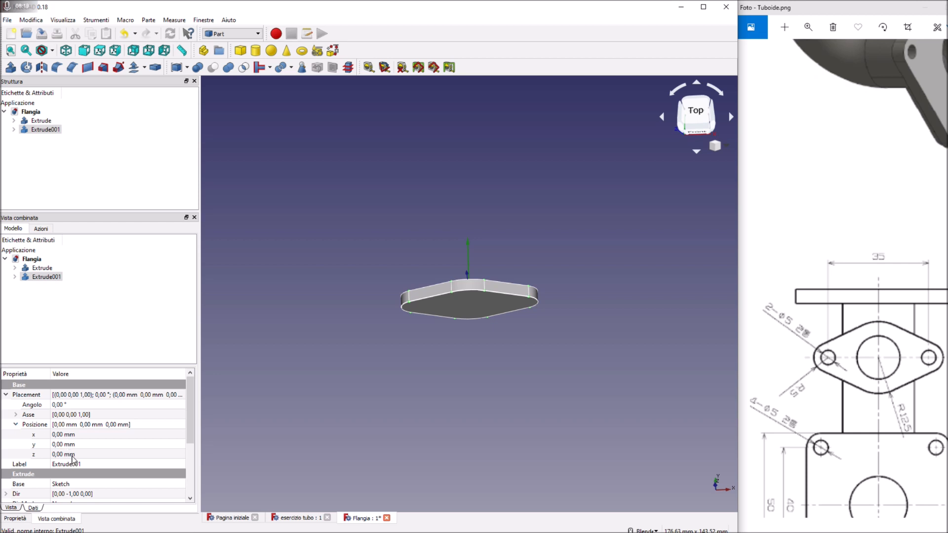
click(67, 446)
click(56, 446)
text(3)
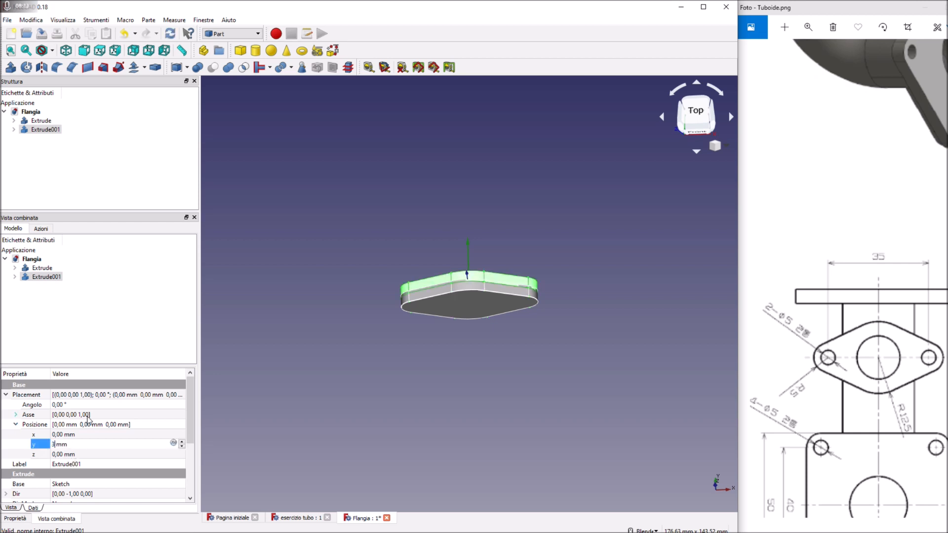
text(,75)
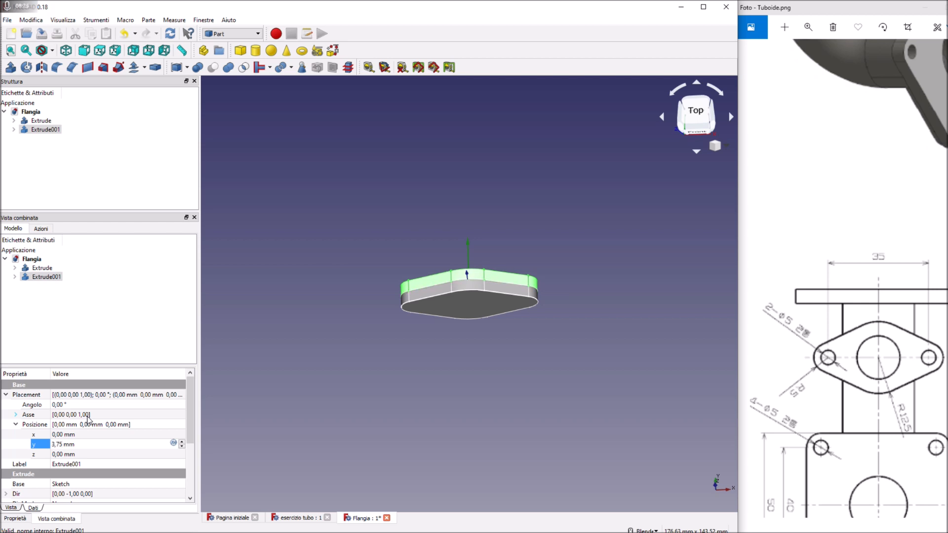
click(263, 328)
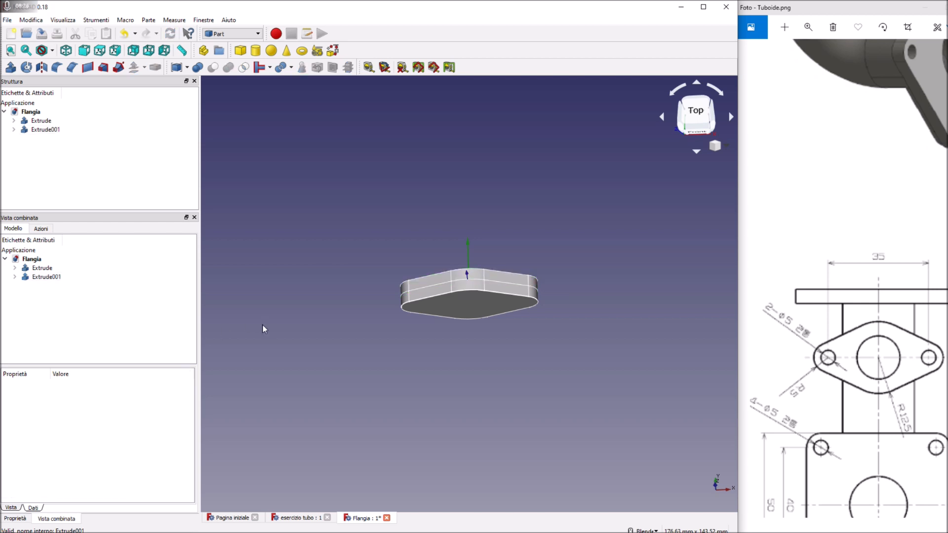
Step: Delete the first flange extrusion, Extrude, keeping only the shifted Extrude001
click(41, 123)
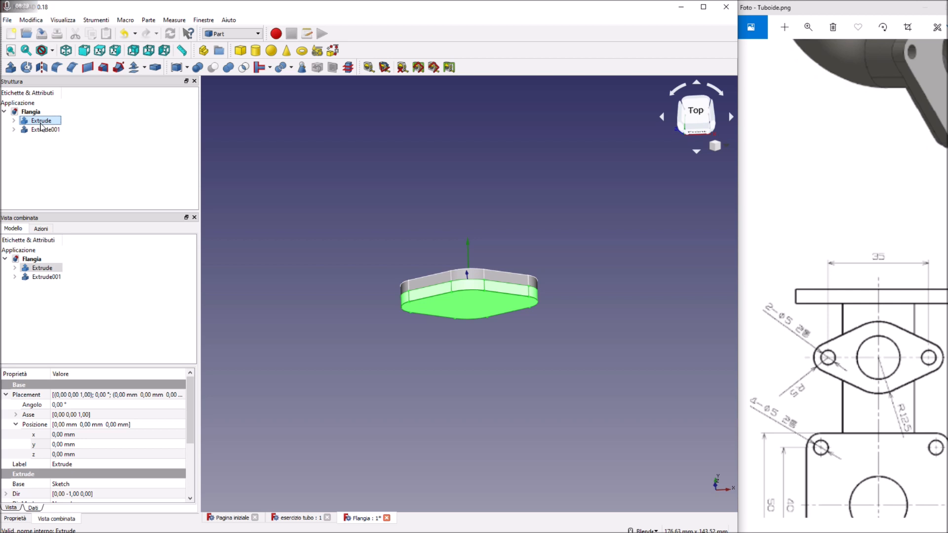
key(Delete)
mouse_move(404, 179)
middle_down()
mouse_move(410, 197)
mouse_move(524, 211)
mouse_move(435, 218)
mouse_move(430, 173)
mouse_move(519, 222)
mouse_move(486, 240)
middle_up()
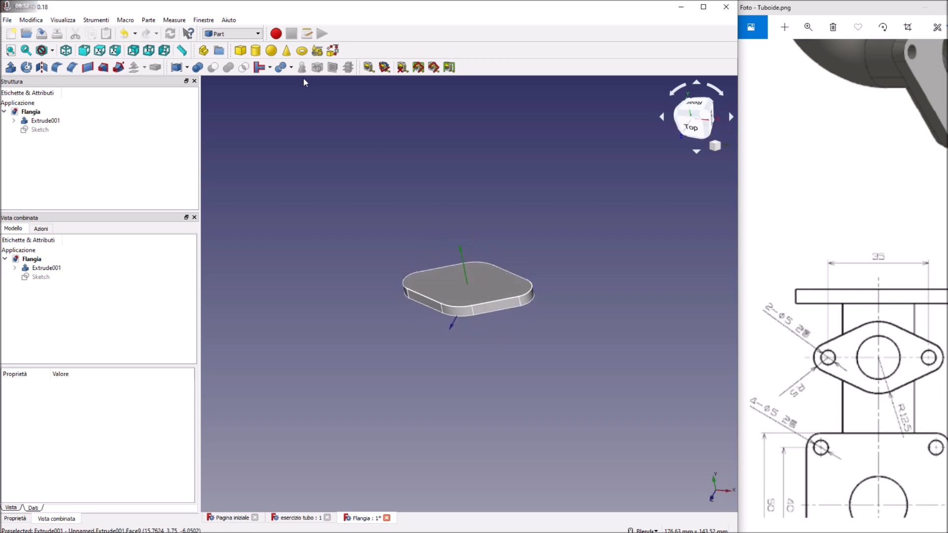
Step: Add a cylinder primitive at the origin and check how it lies relative to the flange
click(255, 51)
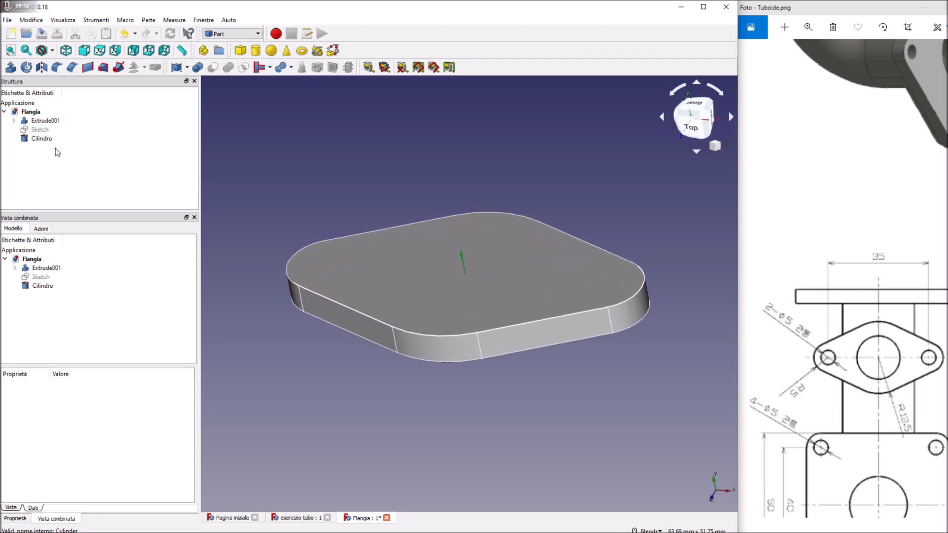
click(42, 139)
middle_drag(508, 345, 399, 344)
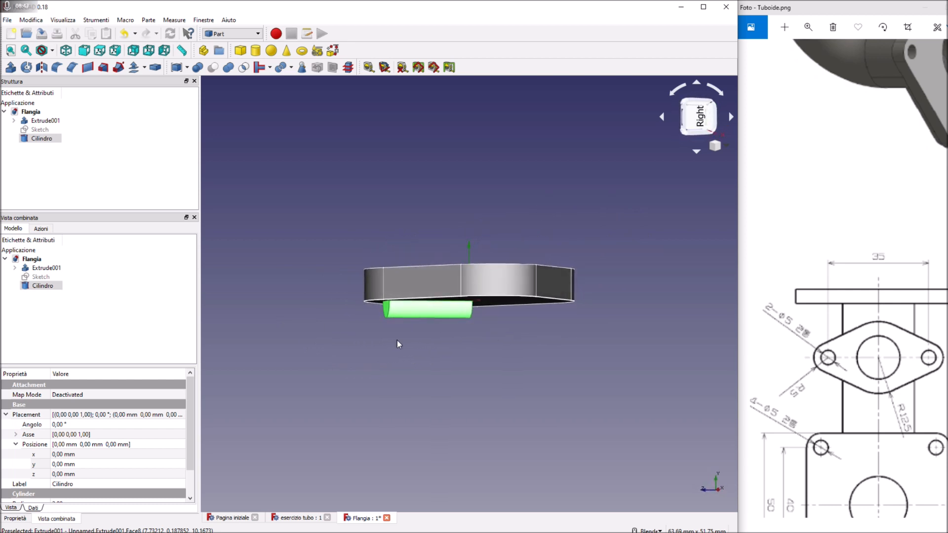
Step: Rotate the cylinder -90° about the X axis, with the rotation axis set to 1, 0, 0
click(45, 286)
drag(99, 365, 98, 315)
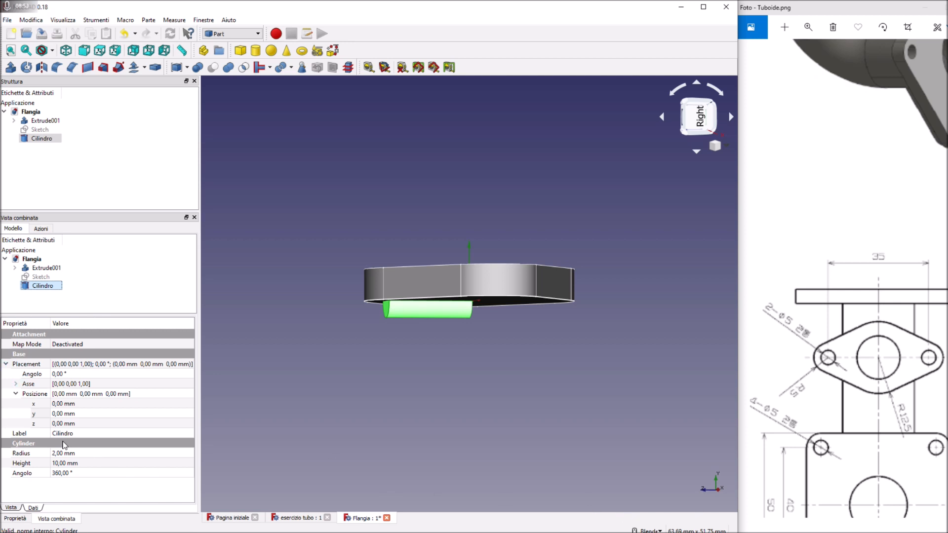
click(16, 385)
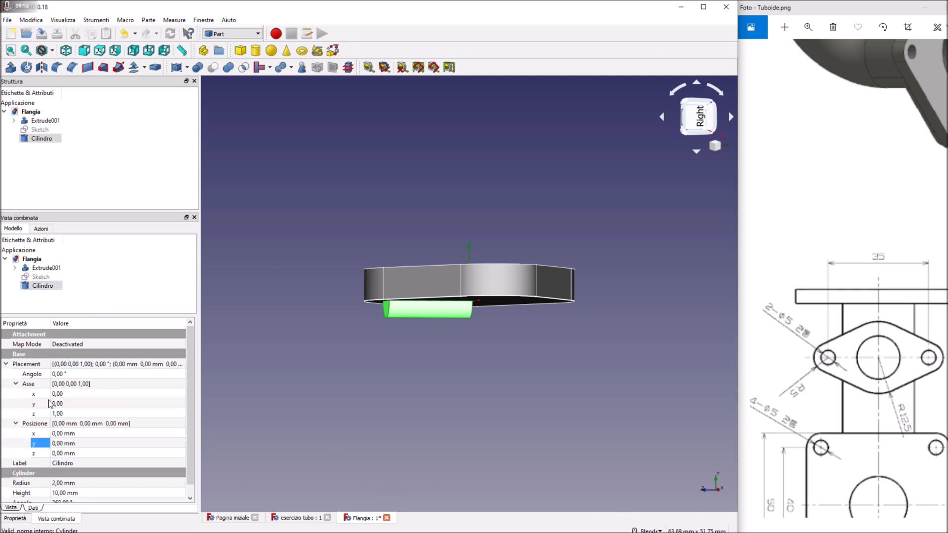
click(60, 393)
scroll(60, 394, up, 1)
click(62, 415)
scroll(62, 415, down, 1)
click(65, 374)
text(90)
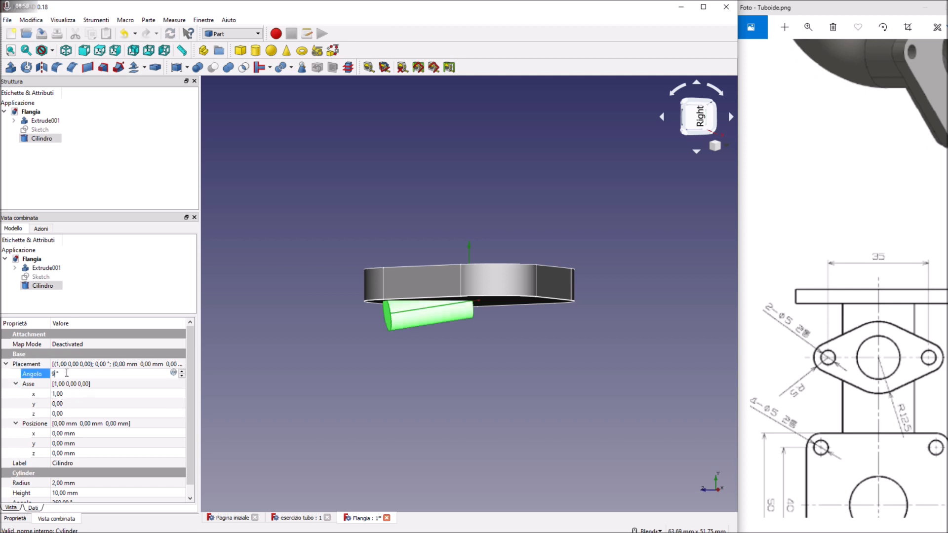
key(BackSpace)
key(BackSpace)
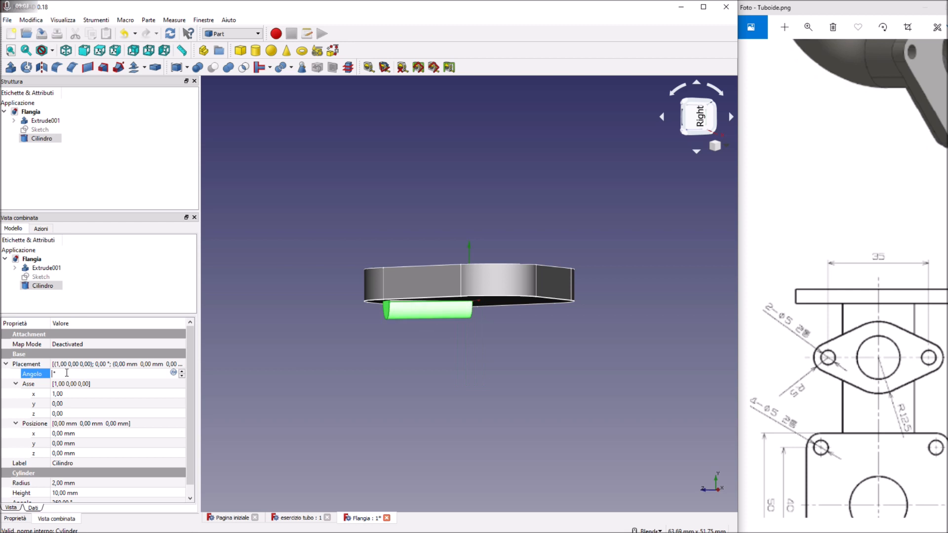
text(-90)
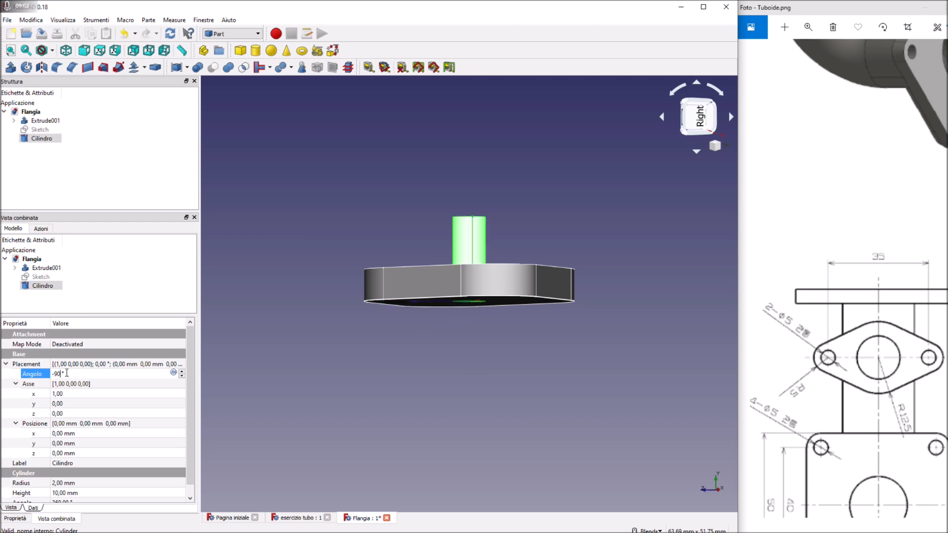
Step: Copy the rotated cylinder and paste two duplicates of it into the Flangia document
middle_drag(364, 370, 371, 405)
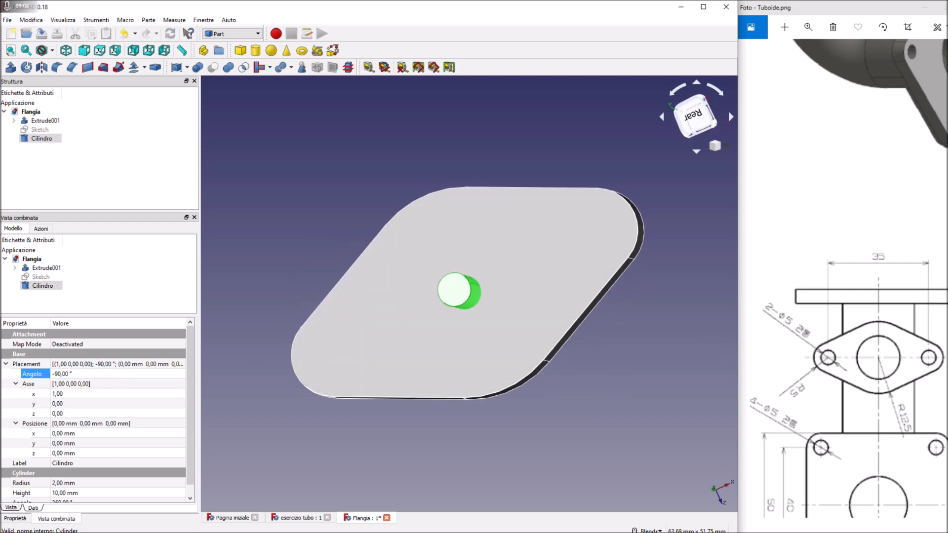
middle_drag(333, 253, 346, 267)
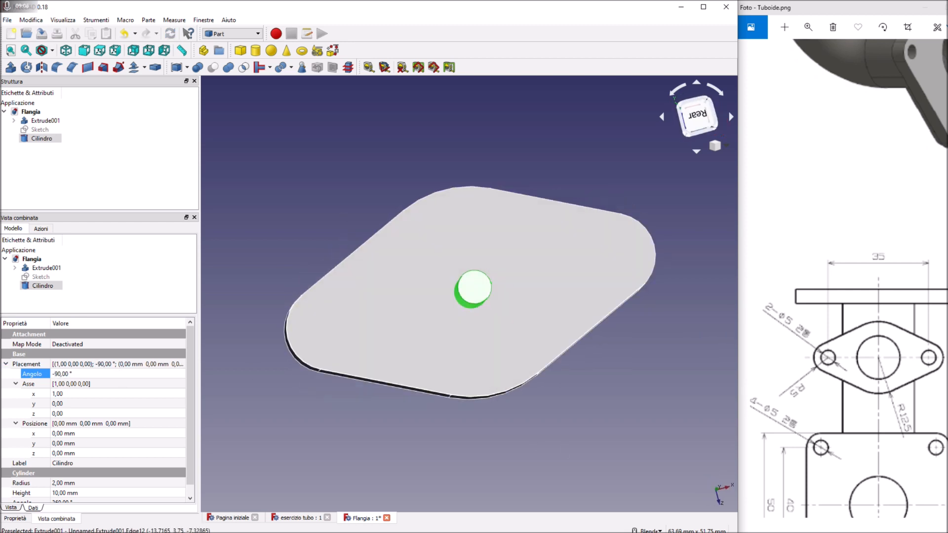
right_click(43, 139)
click(68, 251)
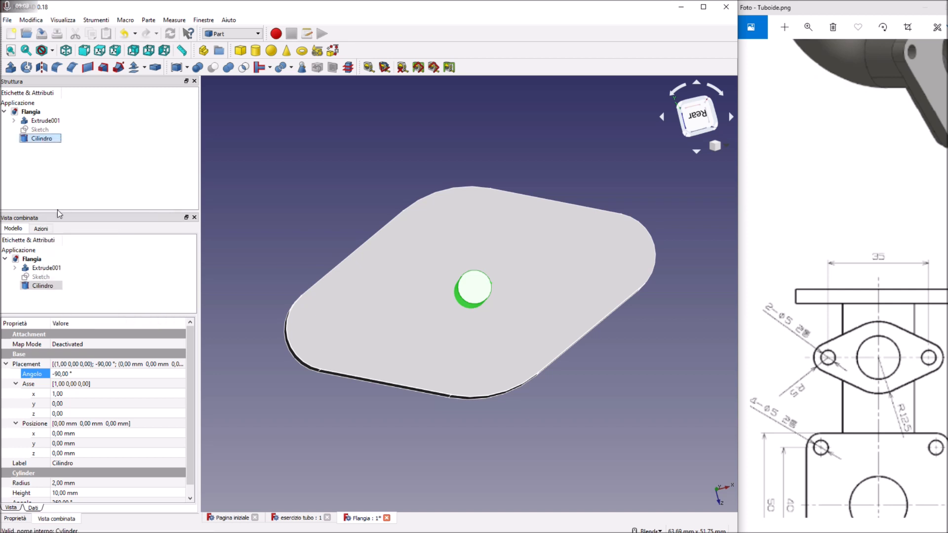
right_click(42, 140)
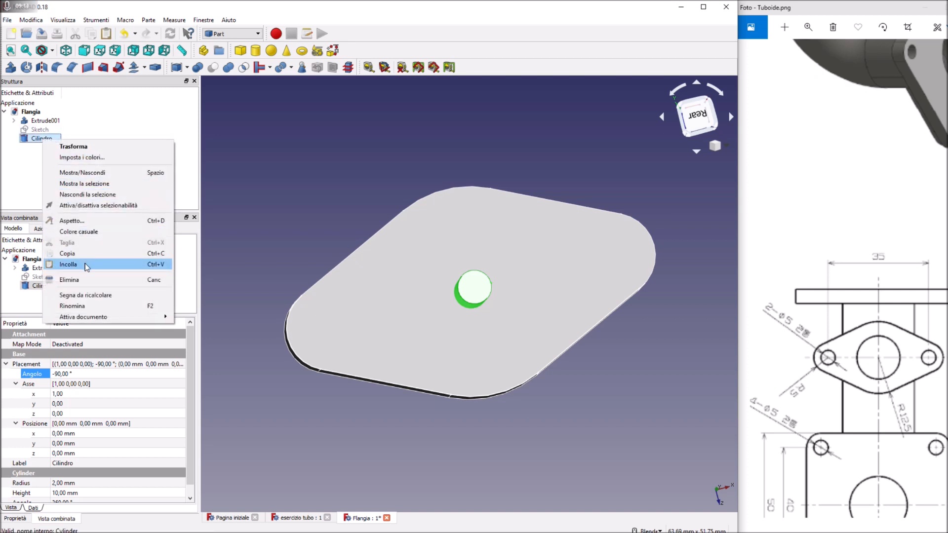
click(85, 264)
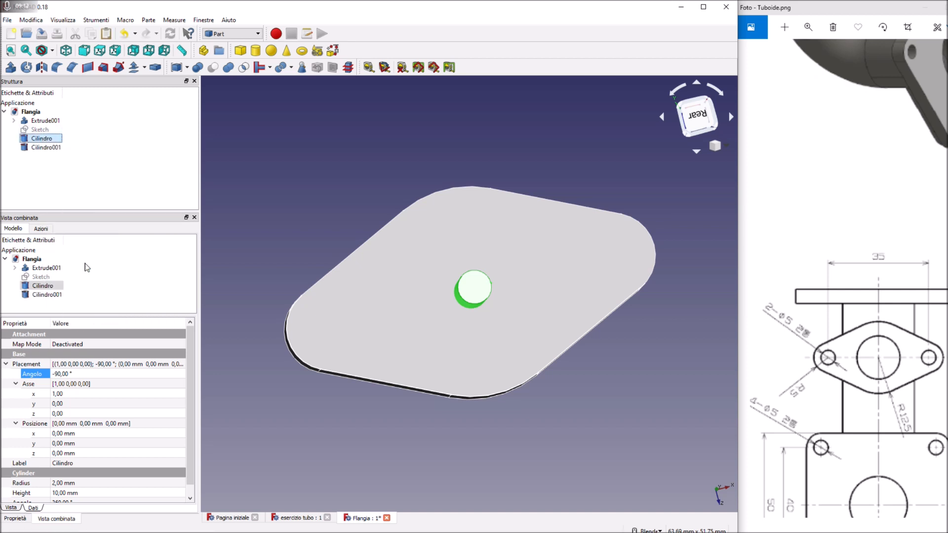
click(44, 148)
right_click(44, 148)
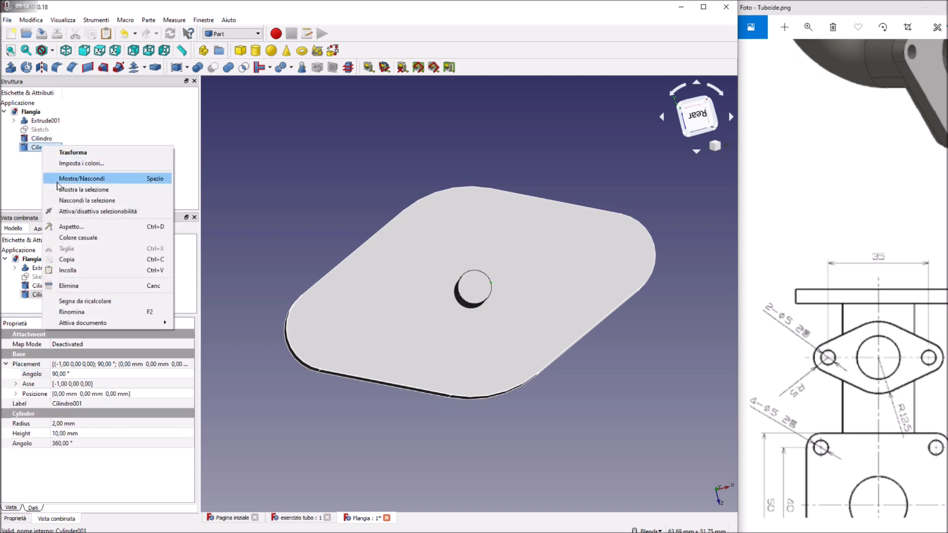
click(79, 271)
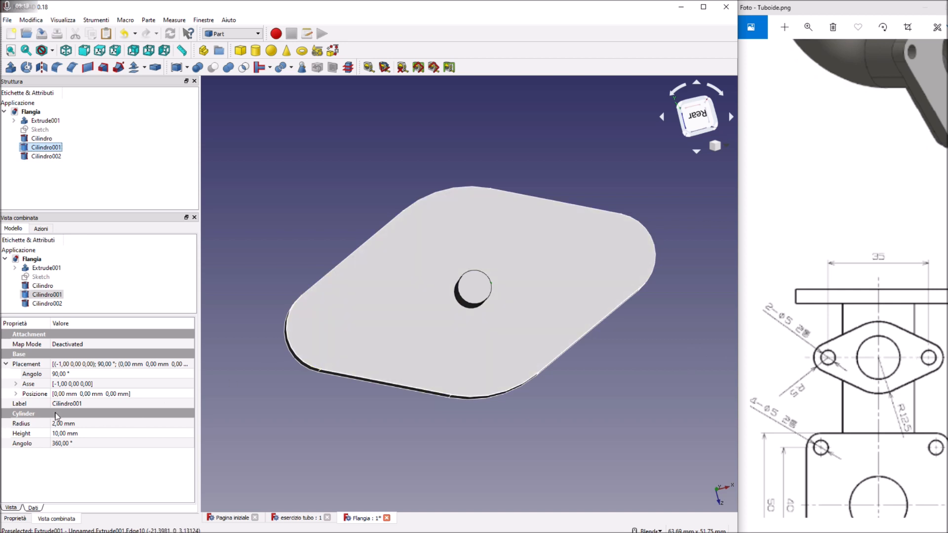
Step: Set the X position of the first duplicate cylinder, Cilindro001, to 17,5 mm
click(16, 394)
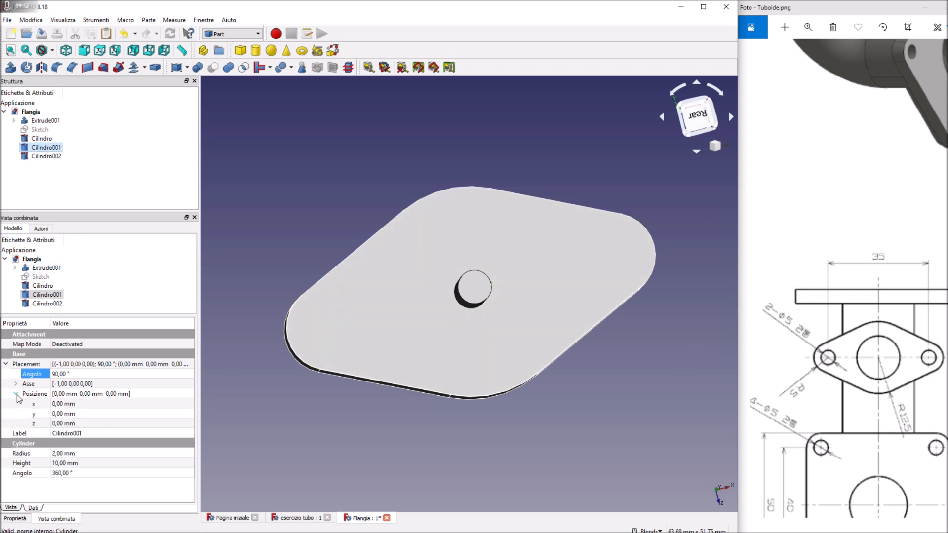
click(63, 405)
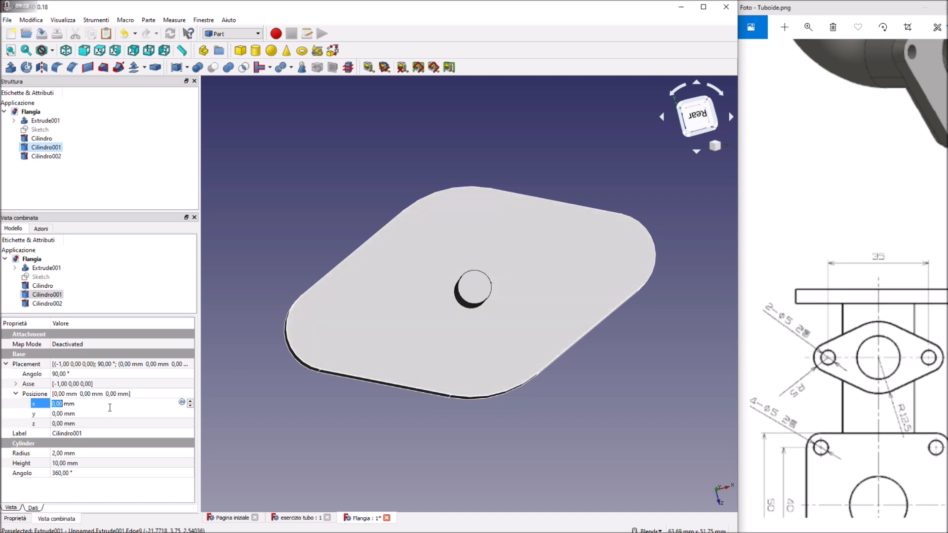
text(17,5)
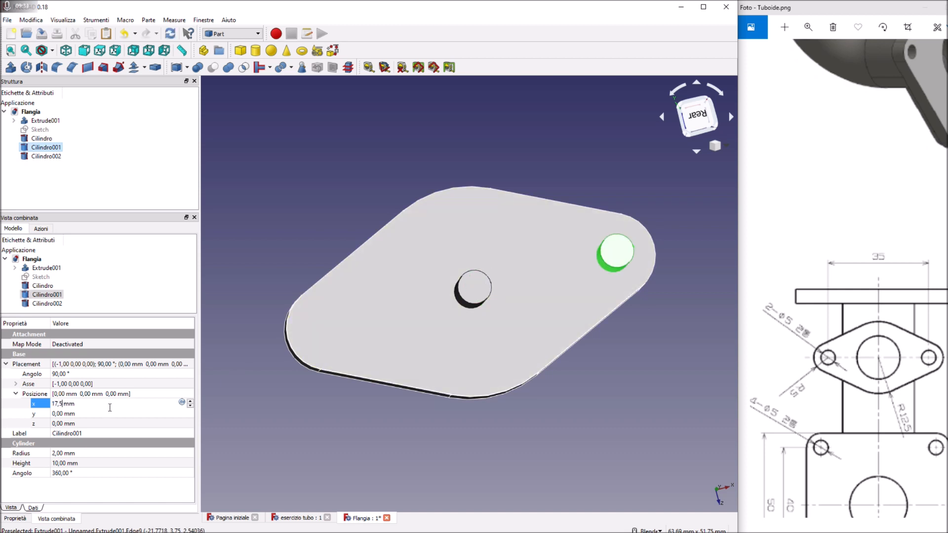
Step: Set the X position of the original cylinder, Cilindro, to -17,50 mm
click(474, 283)
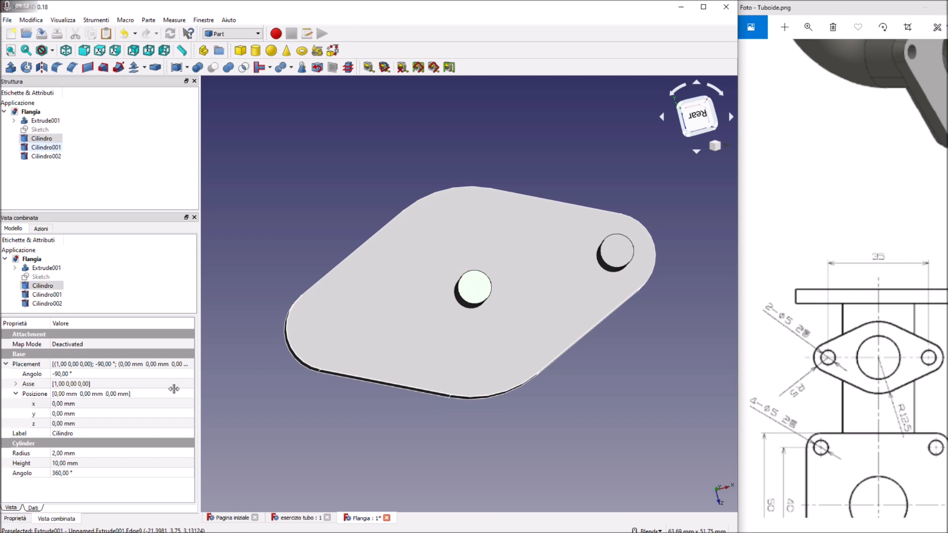
click(62, 404)
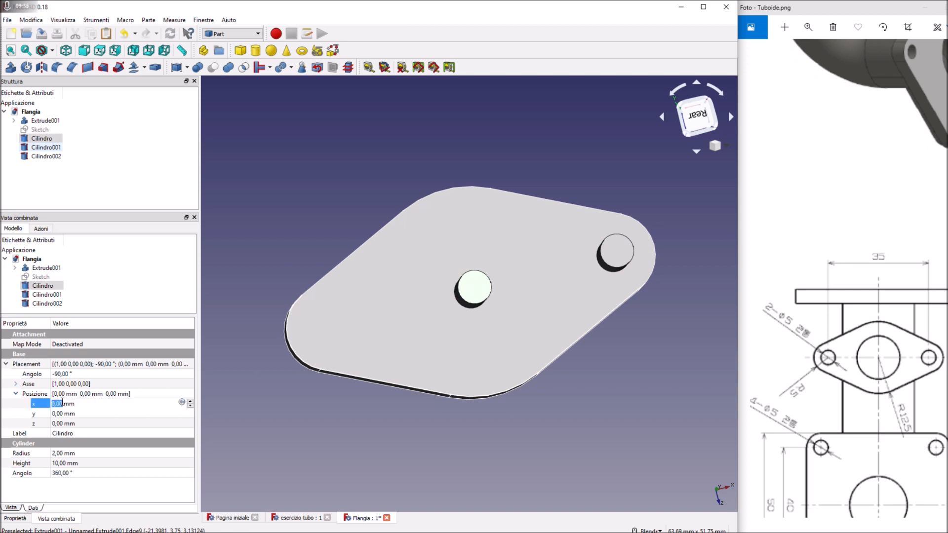
text(-17)
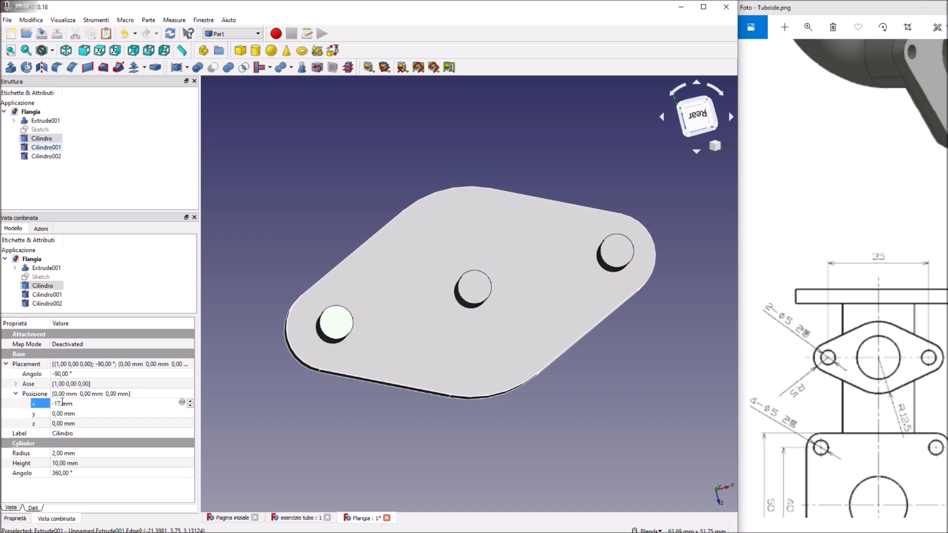
text(,50)
click(284, 444)
Step: Set the radius of both outer cylinders, Cilindro and Cilindro001, to 2,5 mm
click(328, 322)
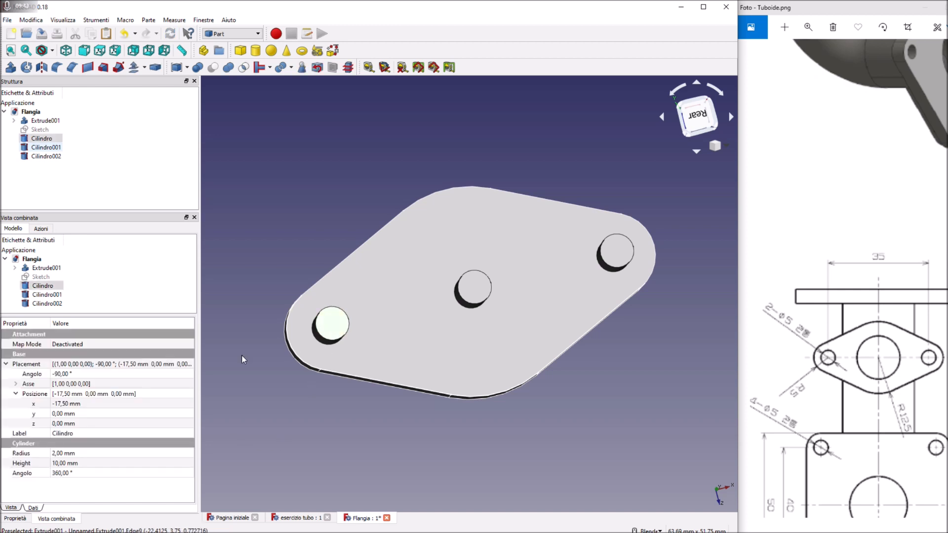
click(53, 453)
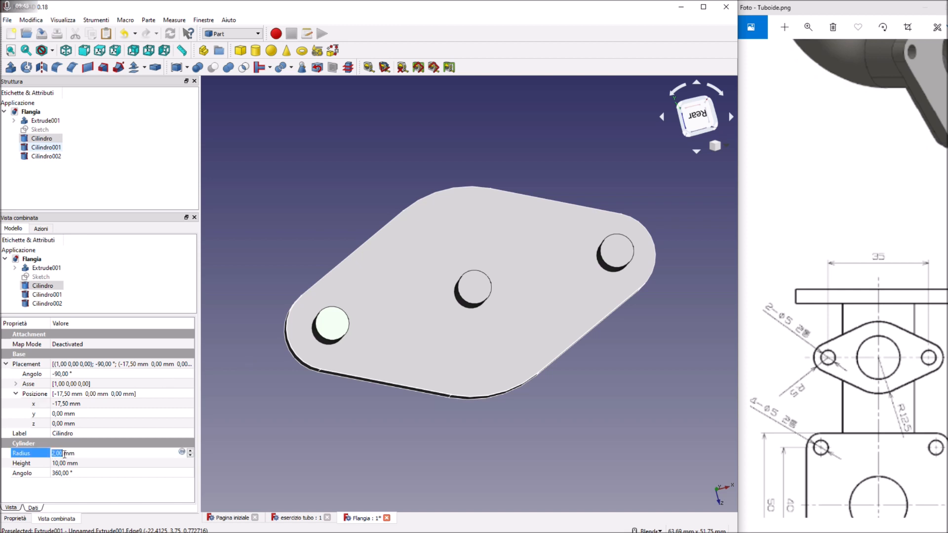
text(2,5)
key(Return)
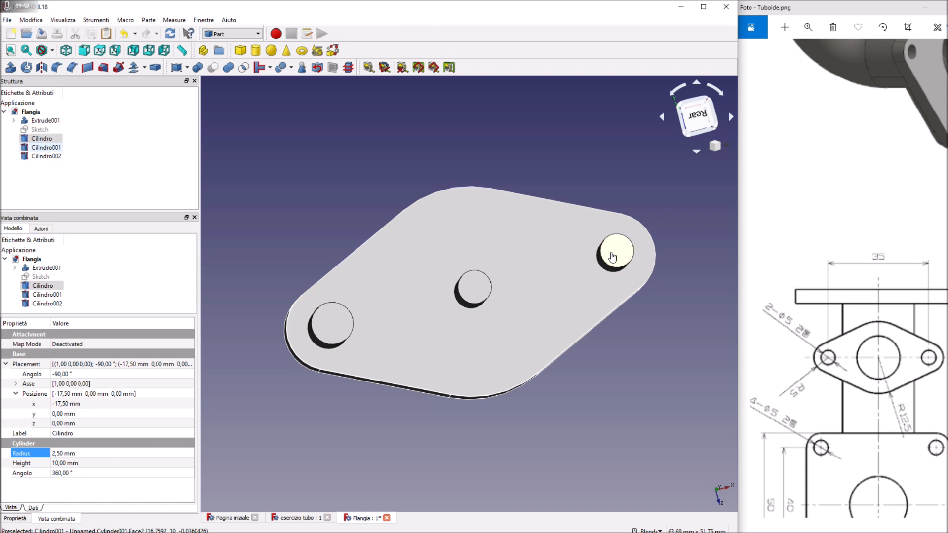
click(612, 257)
click(63, 393)
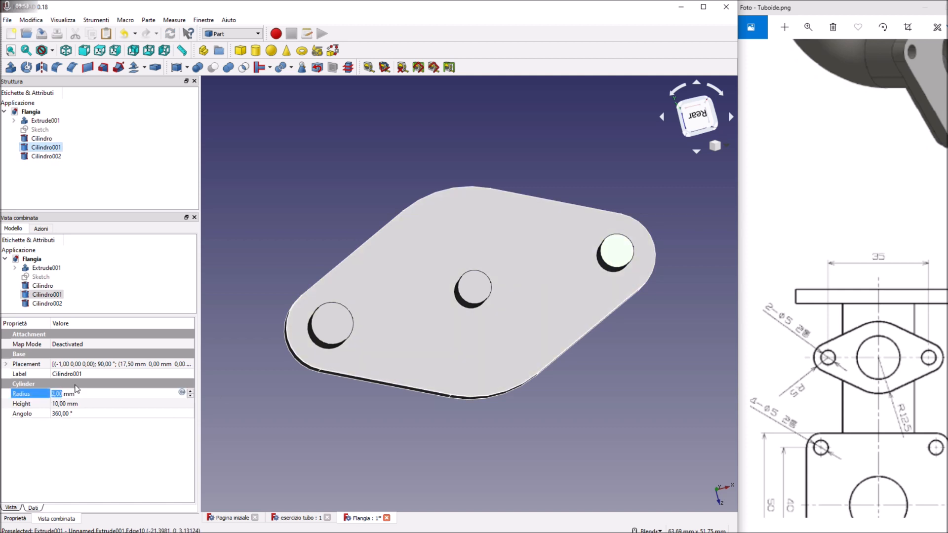
text(2,5)
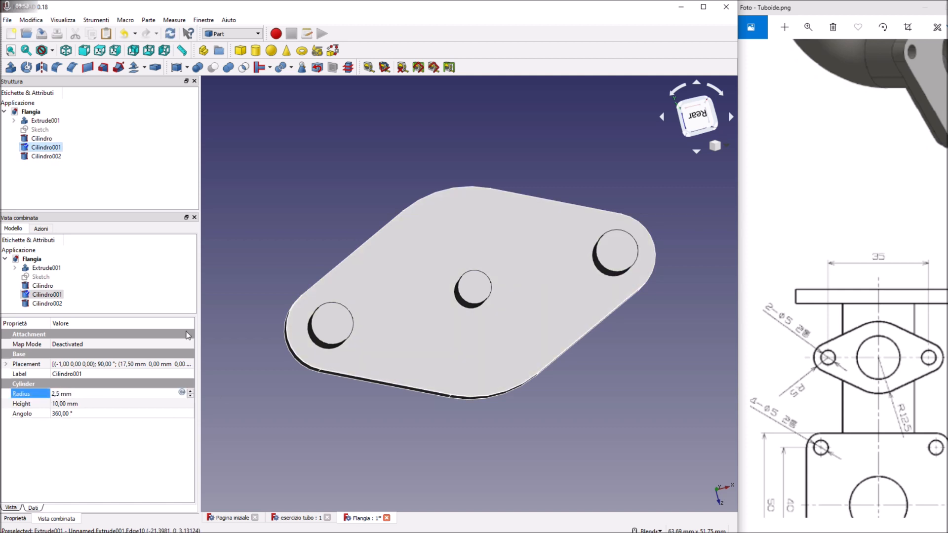
Step: Zoom out the reference drawing to consult the bore size, and set the radius of the central cylinder, Cilindro002, to 7,5 mm
click(472, 293)
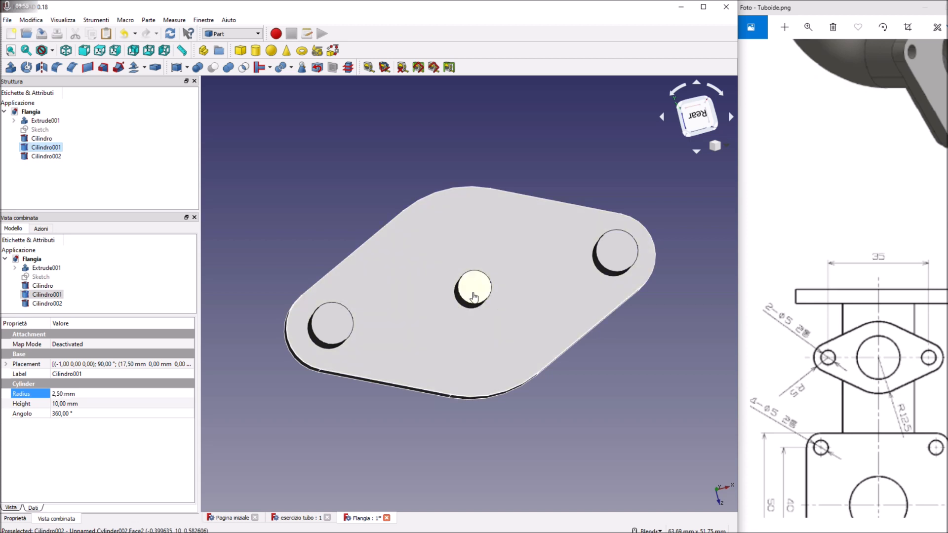
click(473, 294)
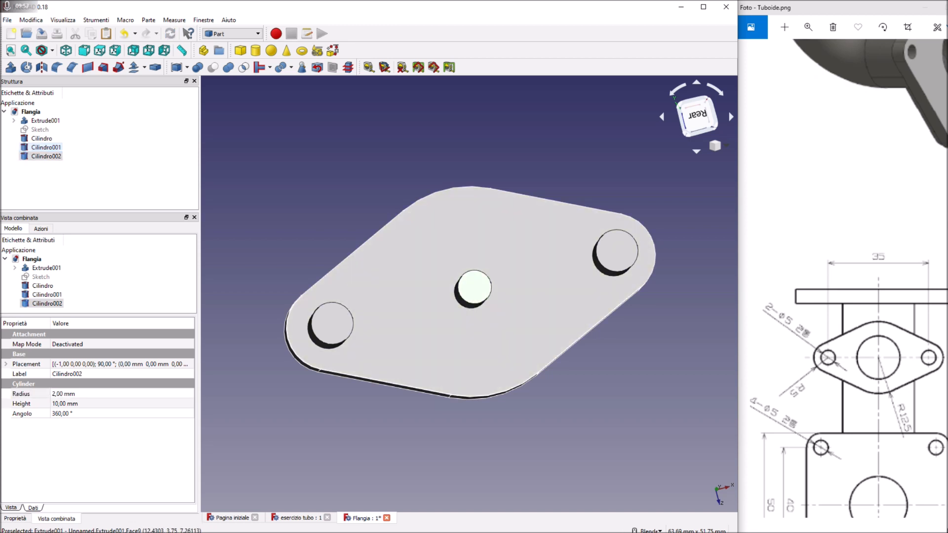
click(808, 118)
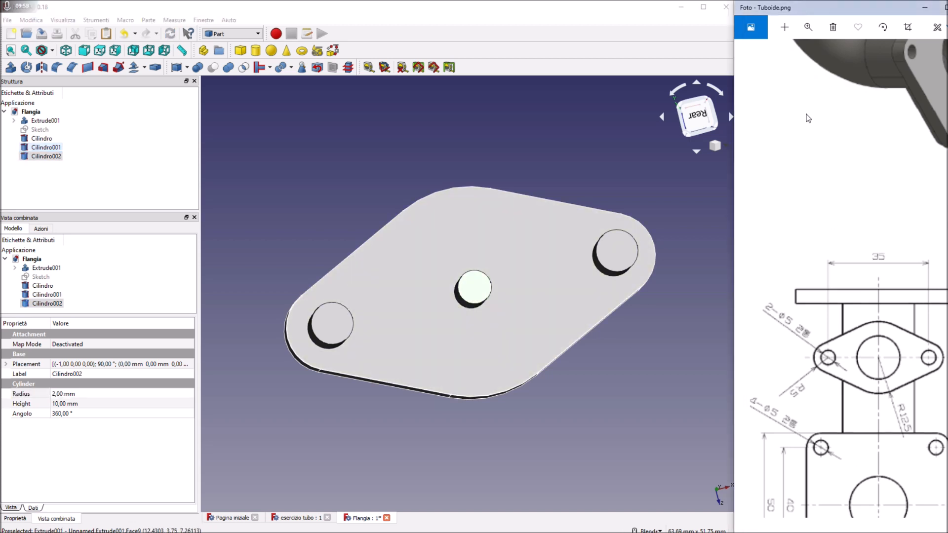
click(808, 27)
drag(798, 58, 764, 68)
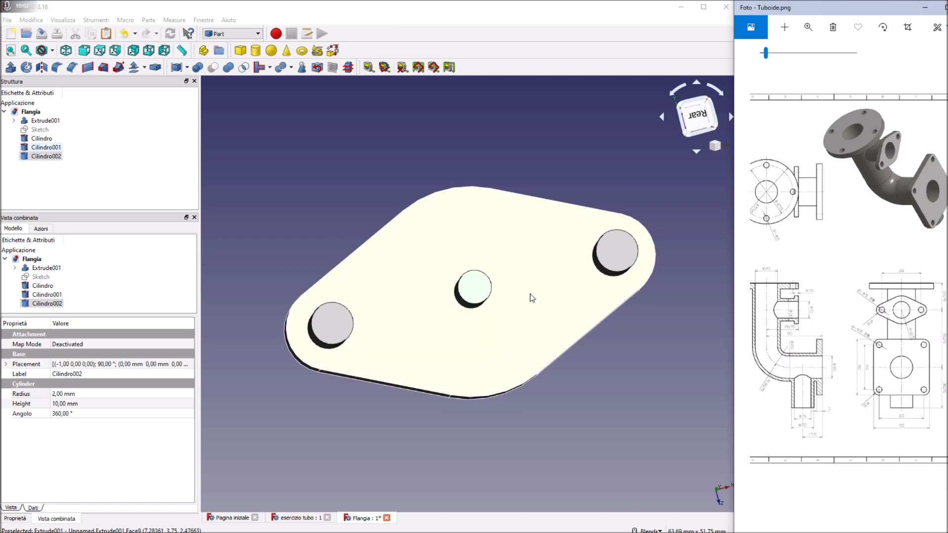
click(63, 395)
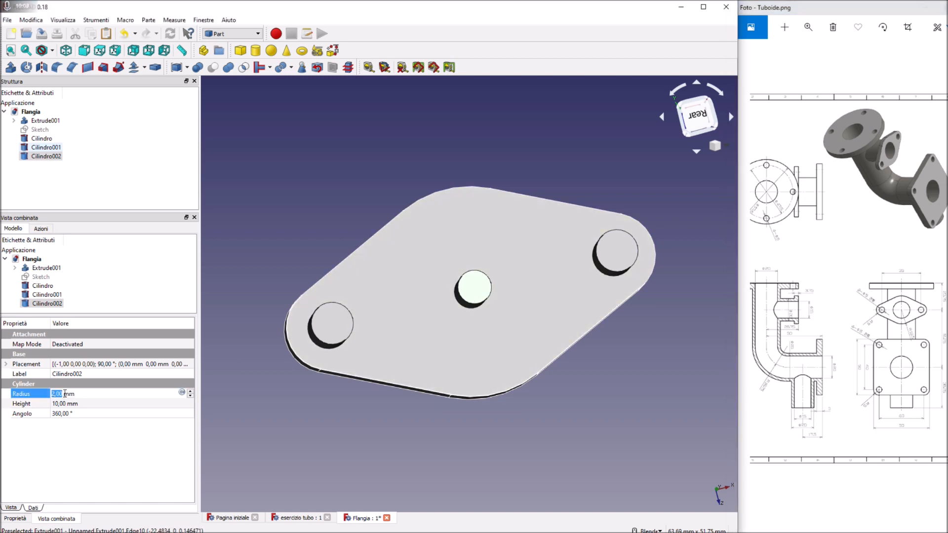
text(7,5)
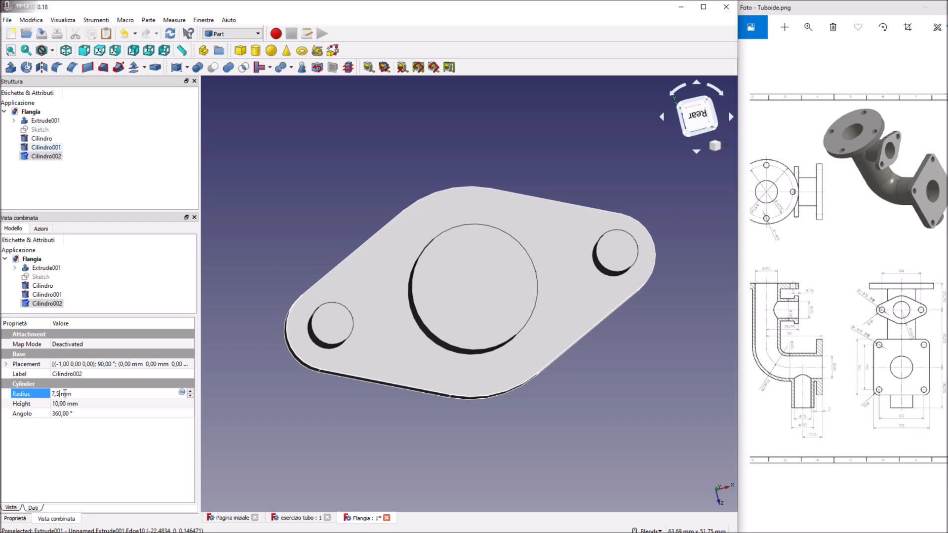
click(538, 467)
Step: Cut the two small outer cylinders out of the oval flange, one after the other, to form the bolt holes
middle_drag(539, 340, 547, 286)
click(547, 285)
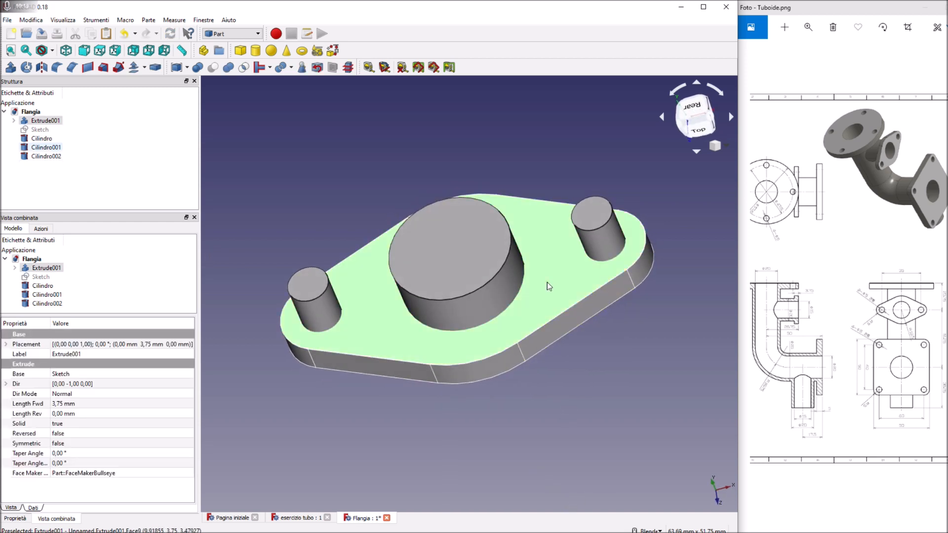
ctrl+click(598, 239)
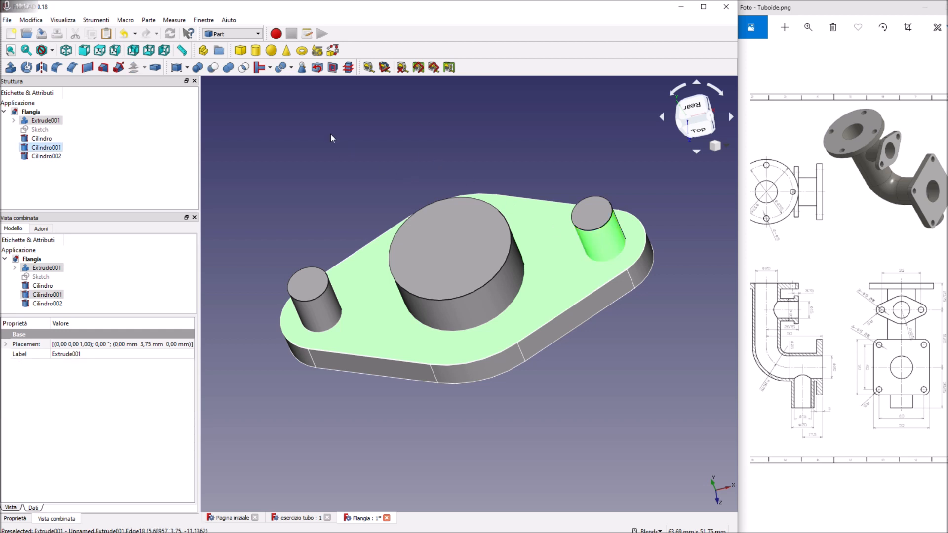
click(213, 68)
click(370, 304)
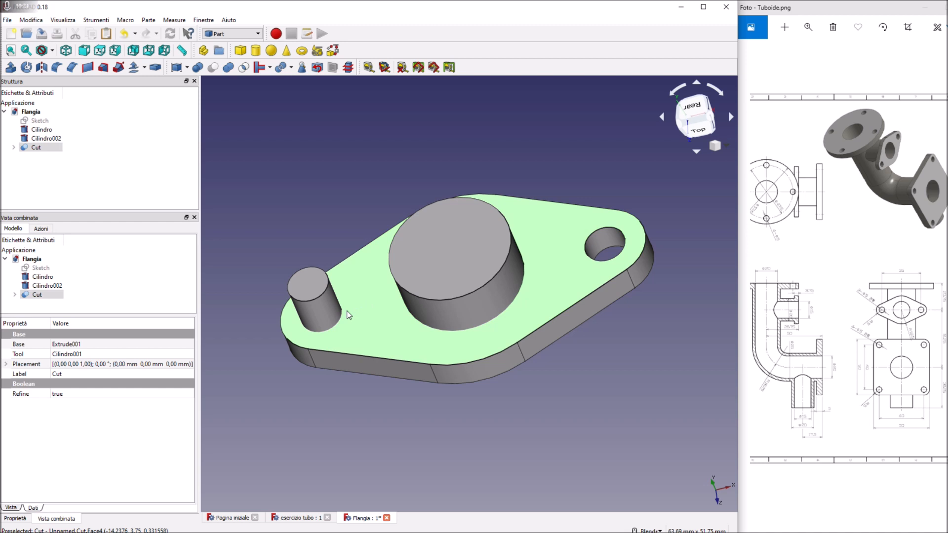
ctrl+click(326, 310)
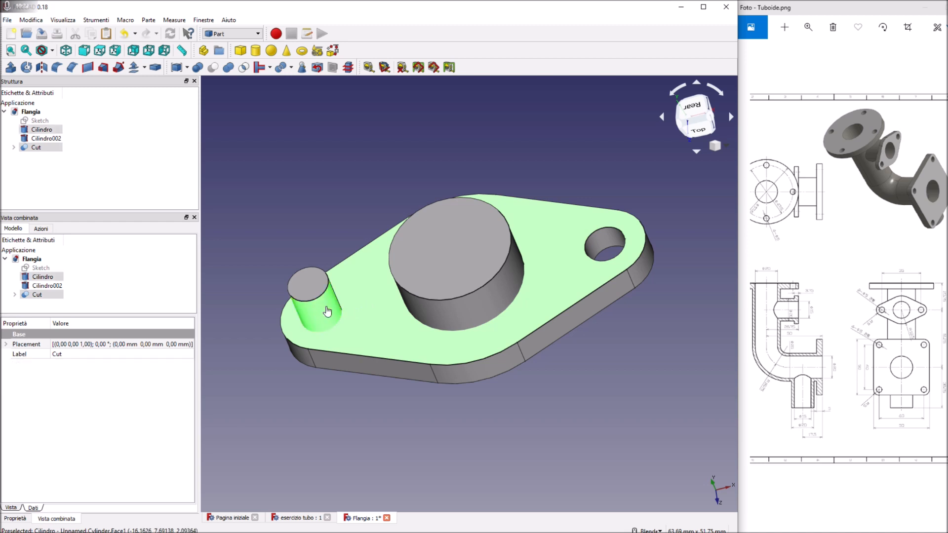
click(213, 67)
Step: Cut the large central cylinder out of the flange to form the bore
click(368, 277)
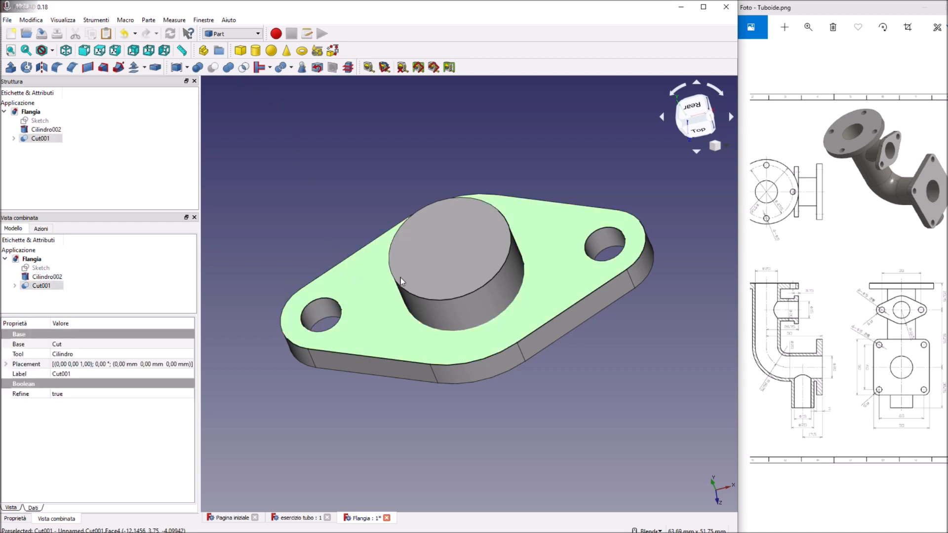
ctrl+click(455, 270)
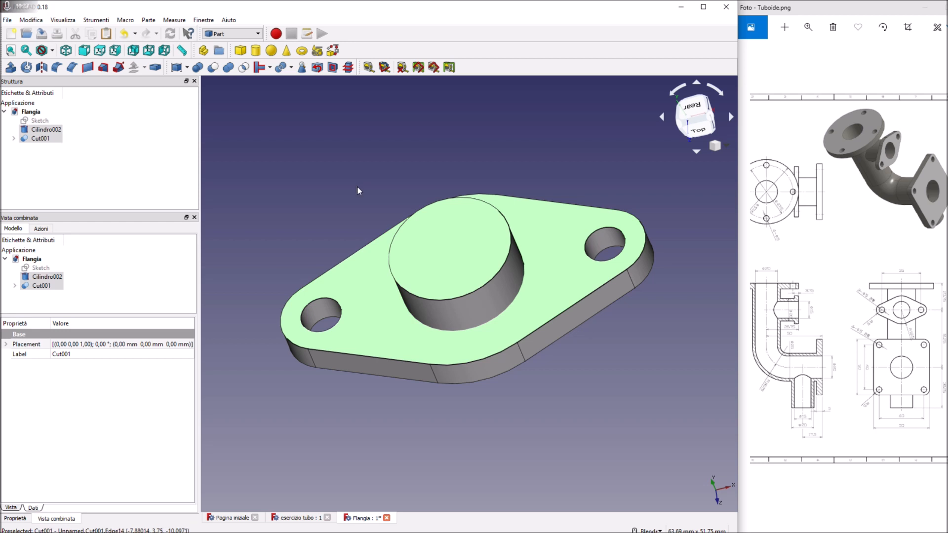
click(213, 67)
Step: Chamfer the upper rims of all three holes and the flange's upper and lower outer edges with a constant 0,3 mm length
middle_drag(372, 159, 361, 252)
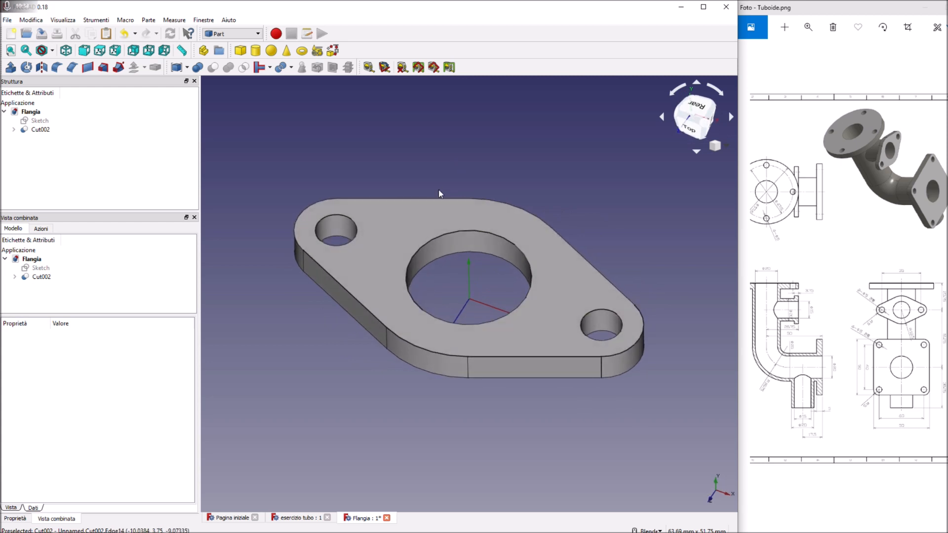
click(335, 240)
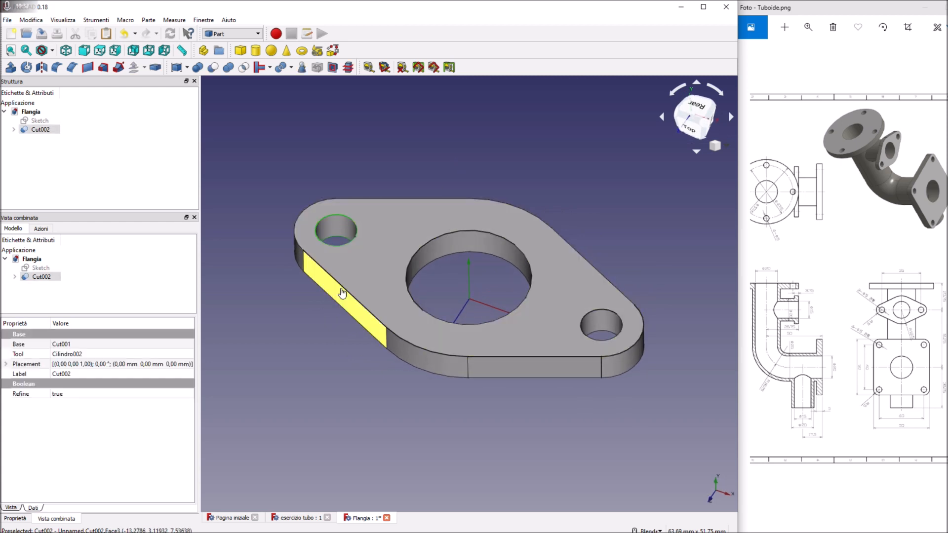
click(341, 304)
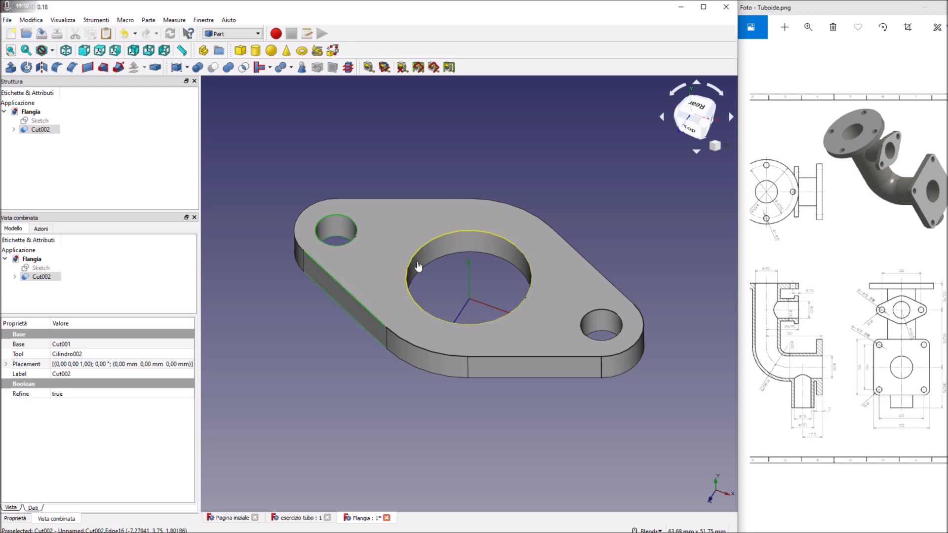
click(421, 253)
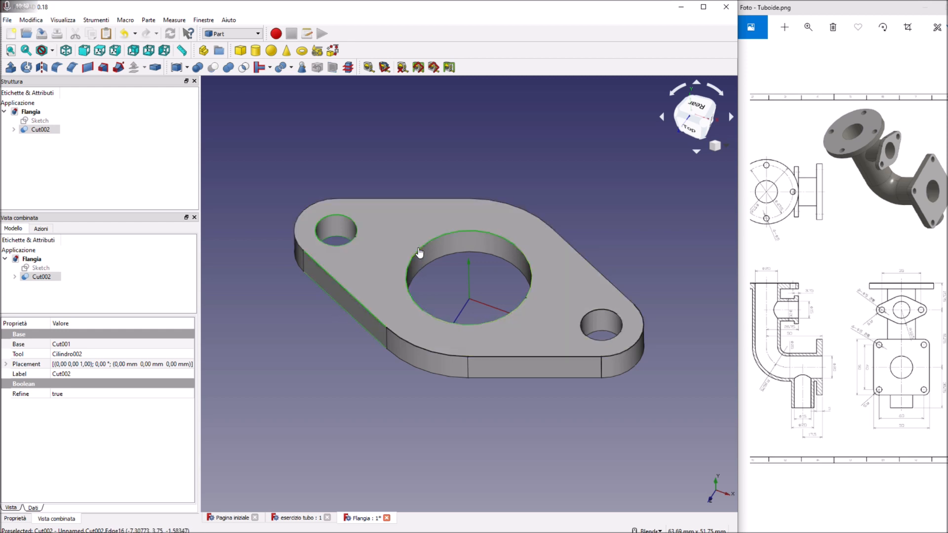
click(601, 315)
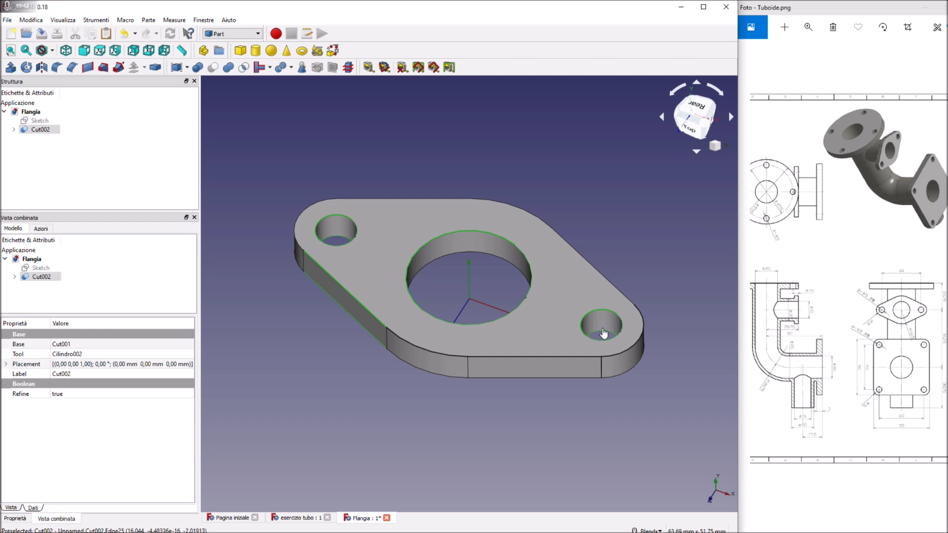
click(72, 67)
scroll(113, 489, down, 3)
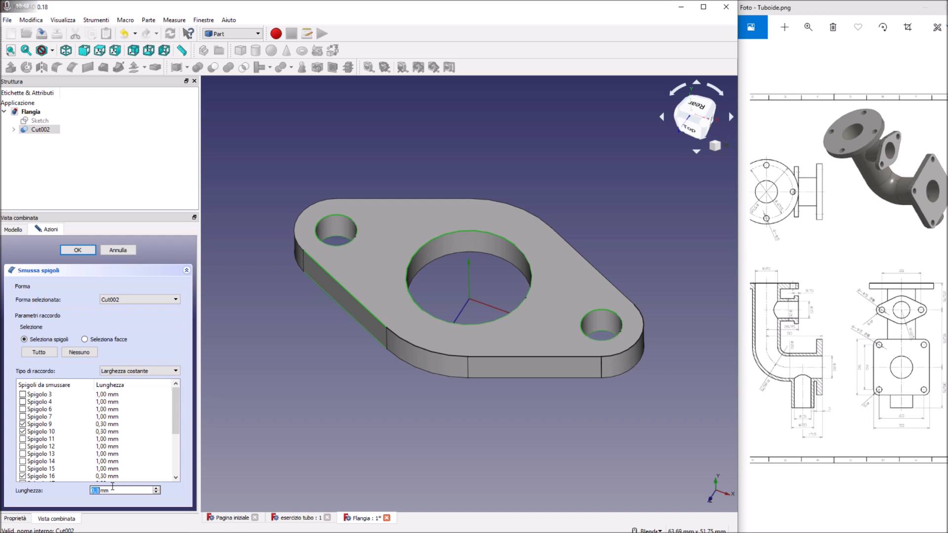
click(87, 251)
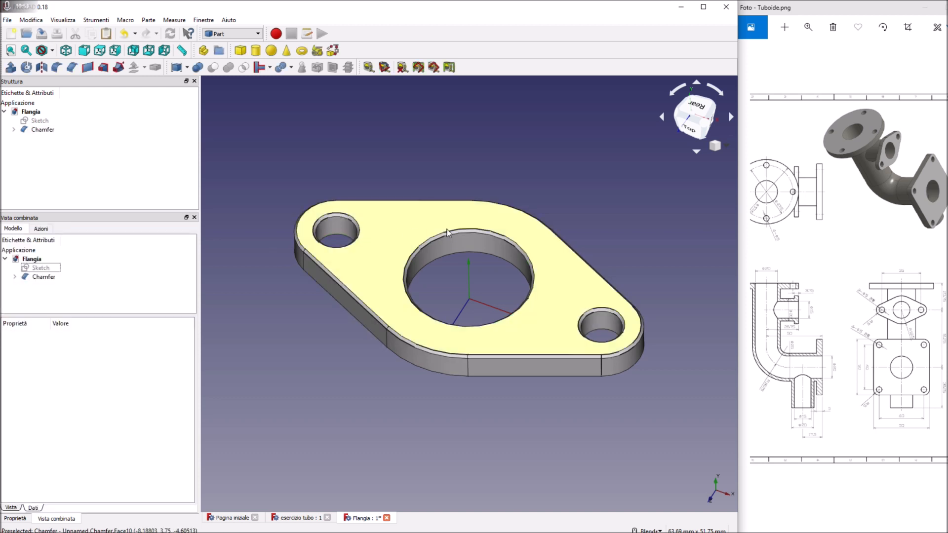
Step: Check the chamfered flange and save the Flangia document
middle_drag(510, 408, 489, 356)
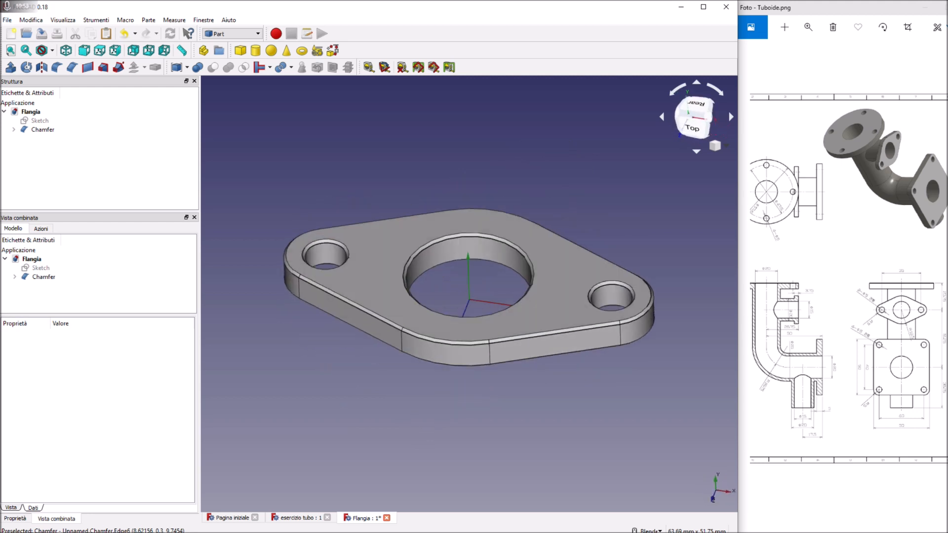
click(9, 21)
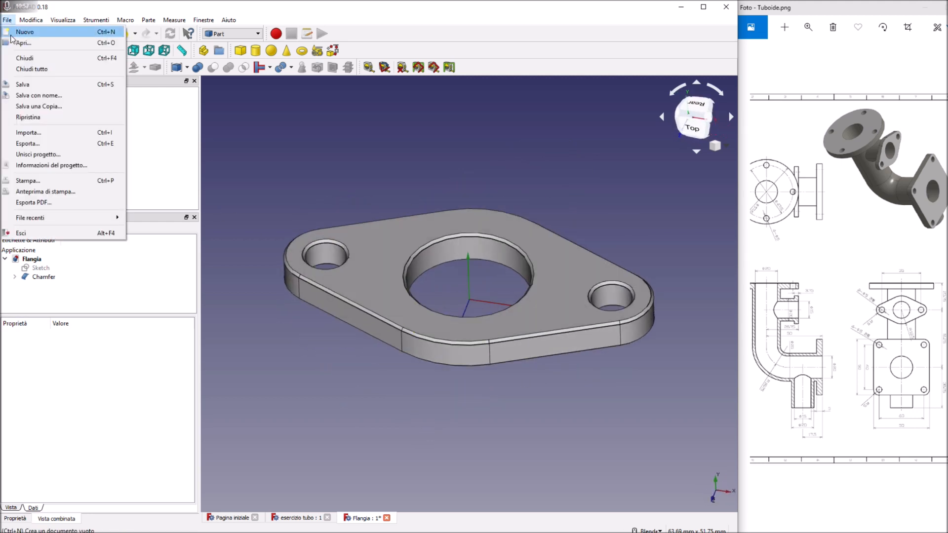
click(23, 87)
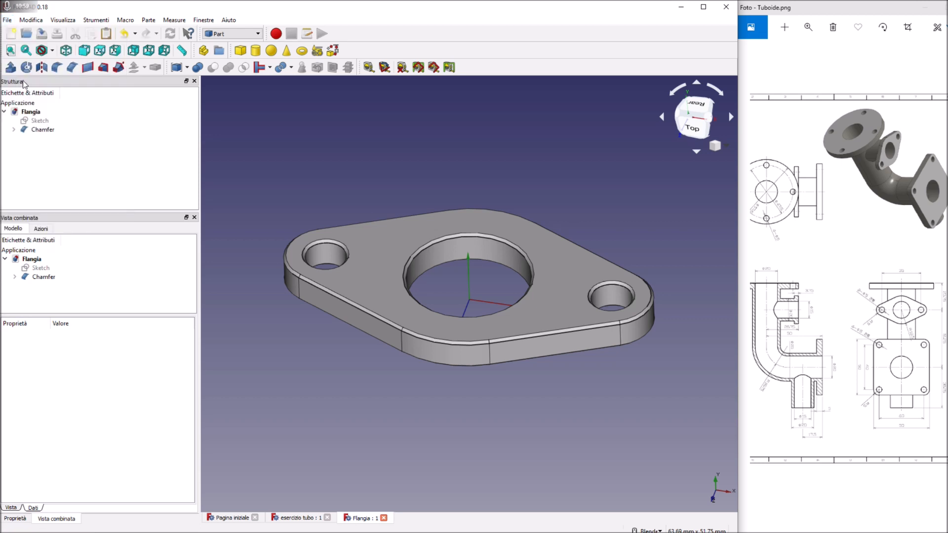
click(7, 20)
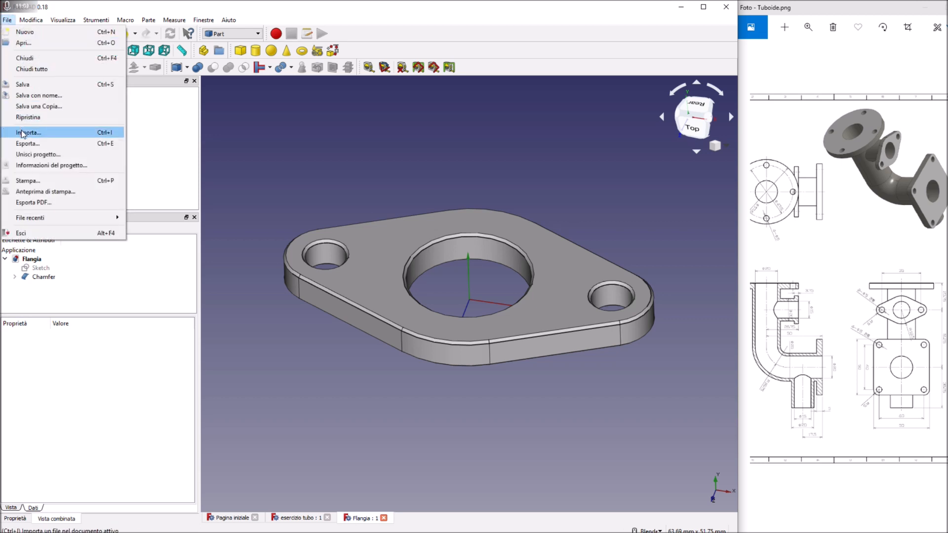
click(27, 144)
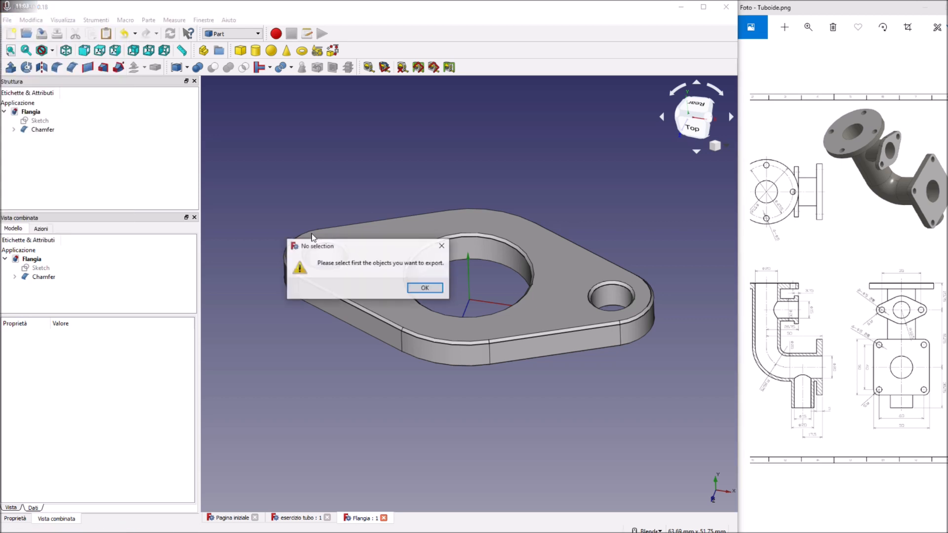
click(423, 288)
Step: Export the chamfered flange as a STEP file named Flangia in the Documenti folder and close the Flangia document
click(44, 130)
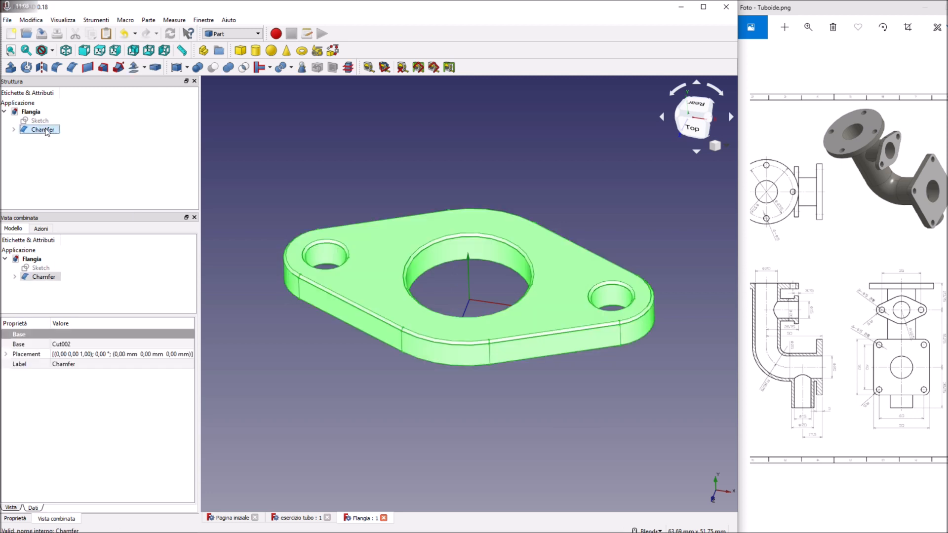
click(7, 20)
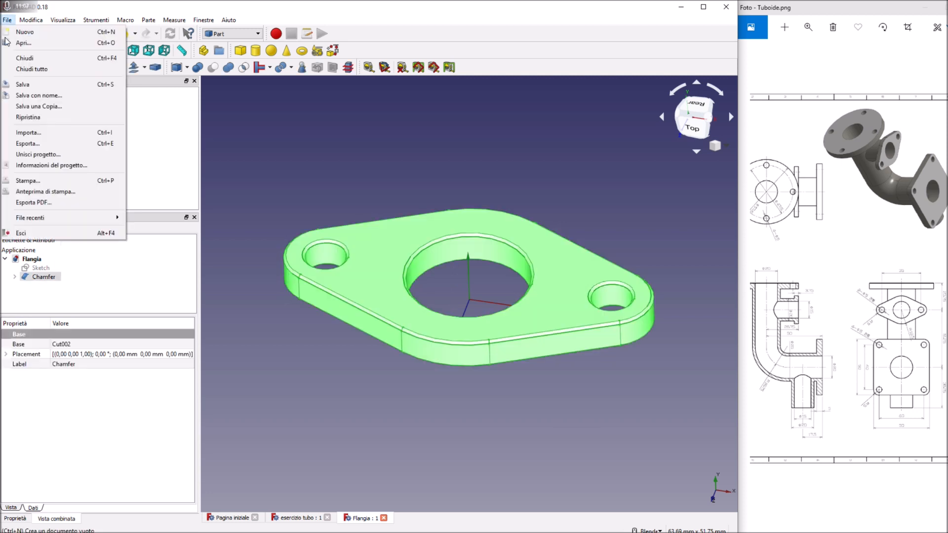
click(27, 143)
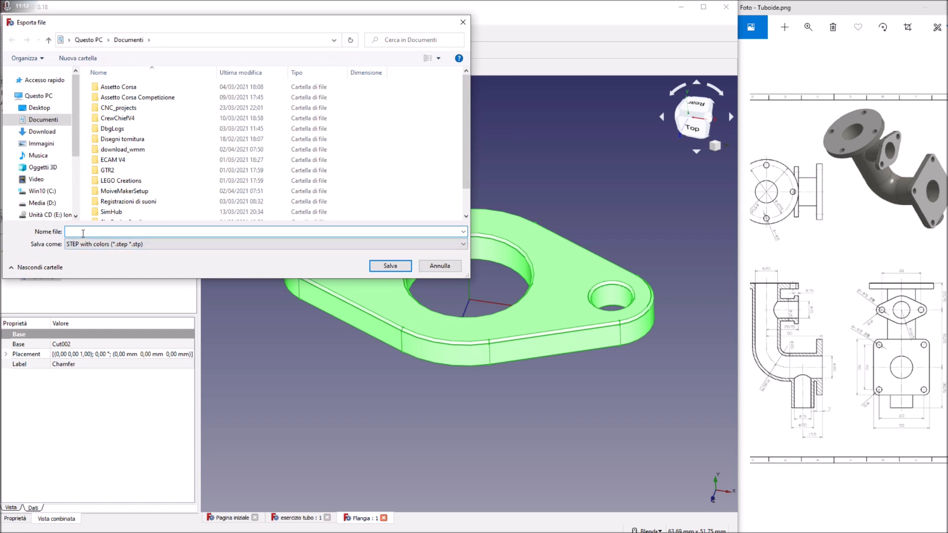
text(Flangia)
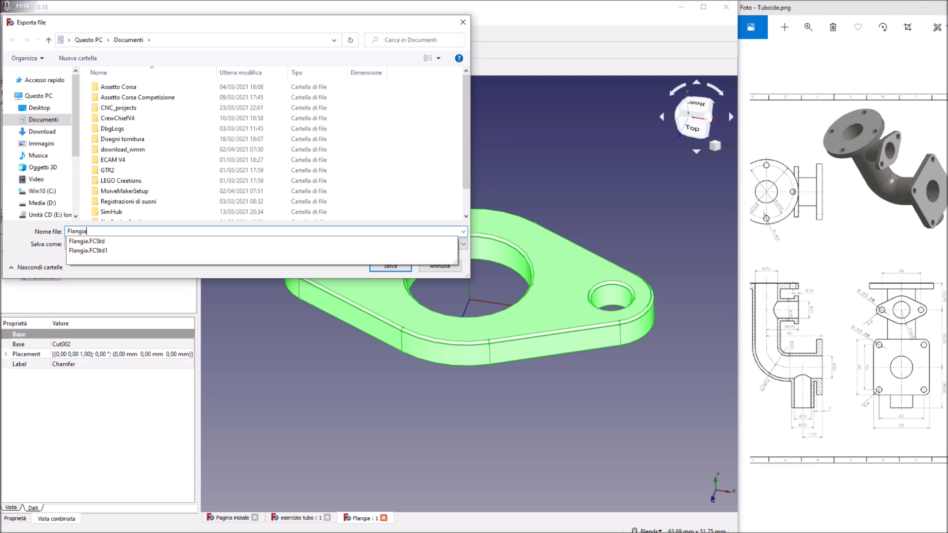
key(Return)
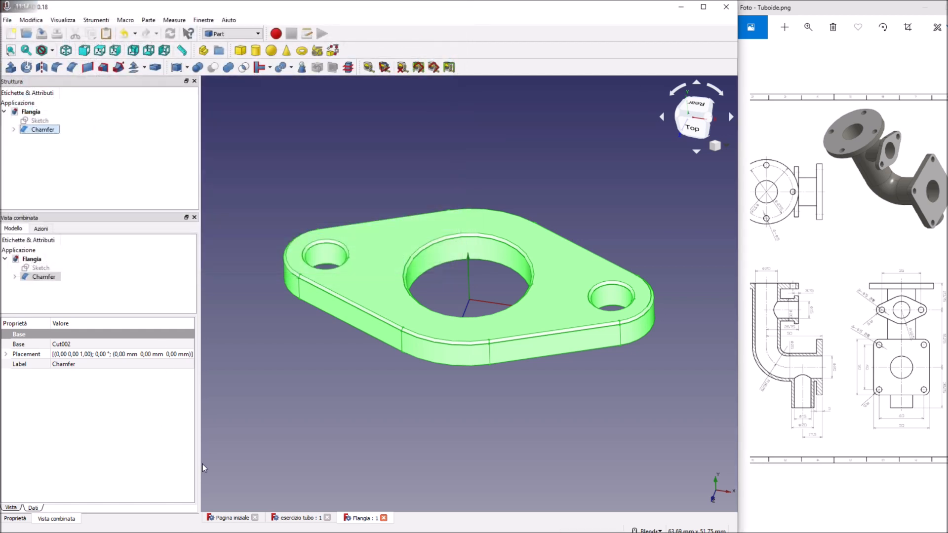
click(384, 518)
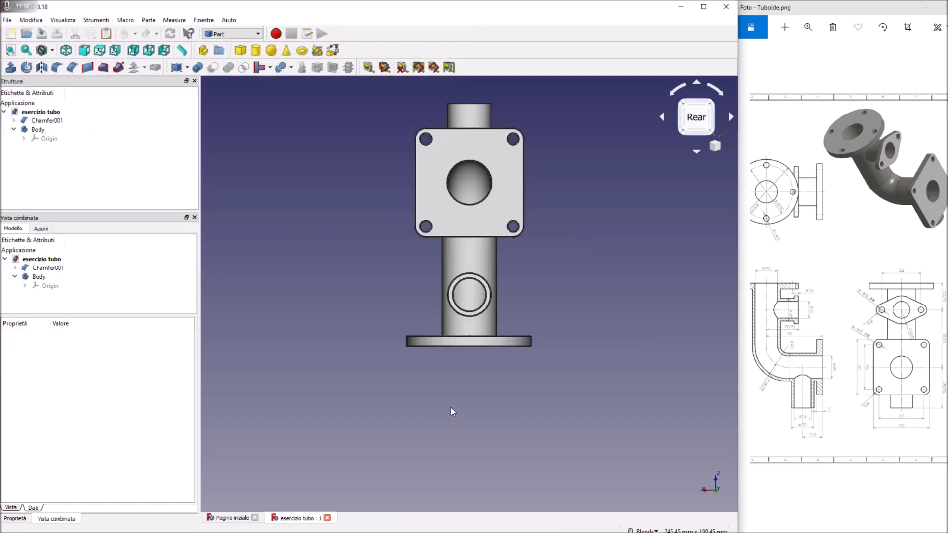
Step: Import Flangia.step from the Documenti folder into the esercizio tubo document
click(6, 20)
click(28, 133)
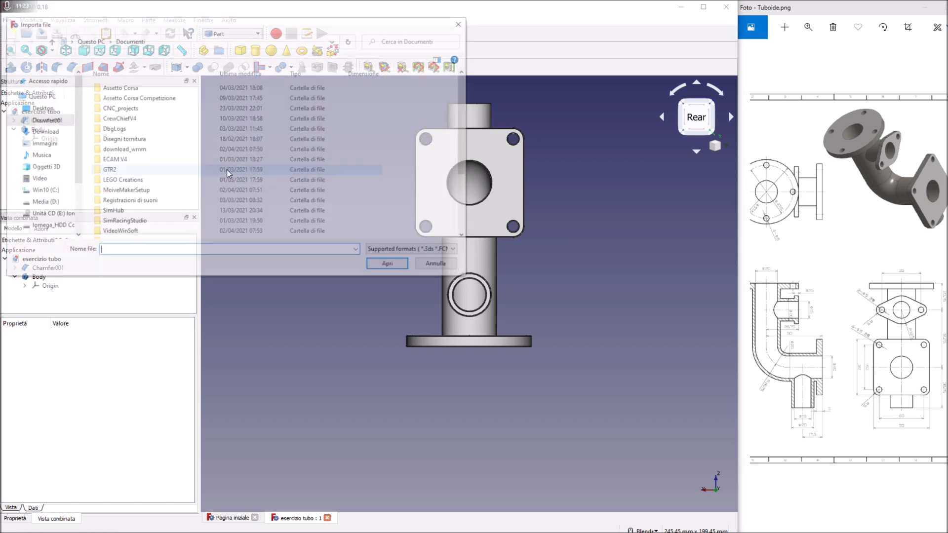
scroll(180, 185, down, 3)
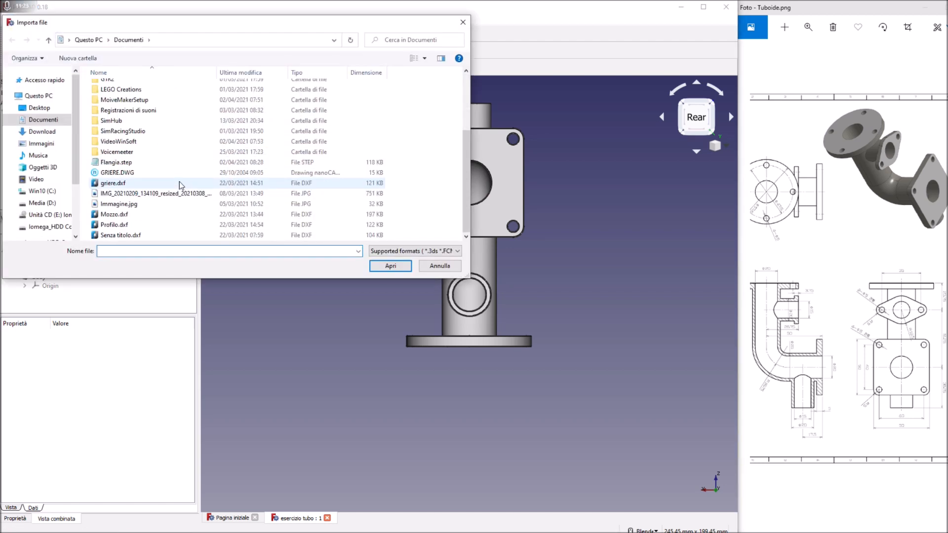
double_click(117, 162)
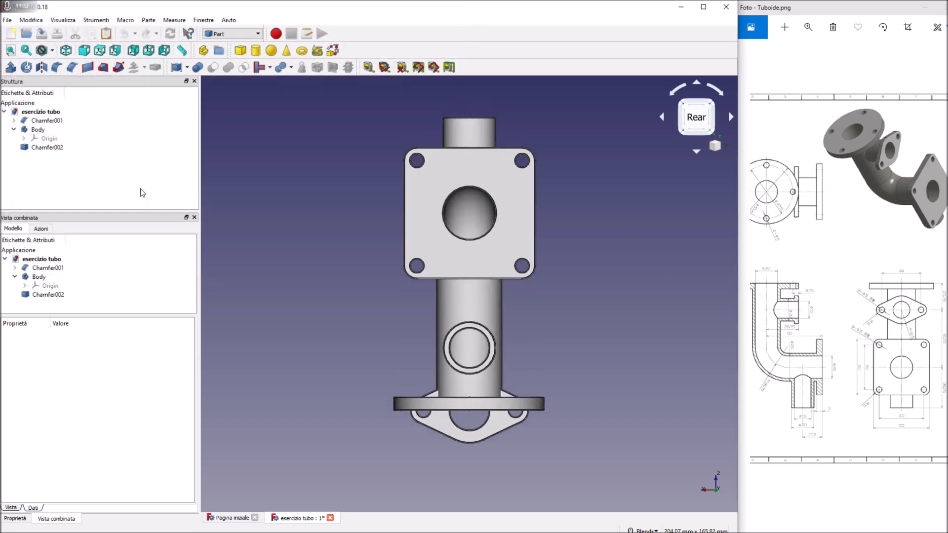
Step: Set the imported oval flange's Y position to 25 mm in its placement
middle_drag(588, 418, 624, 331)
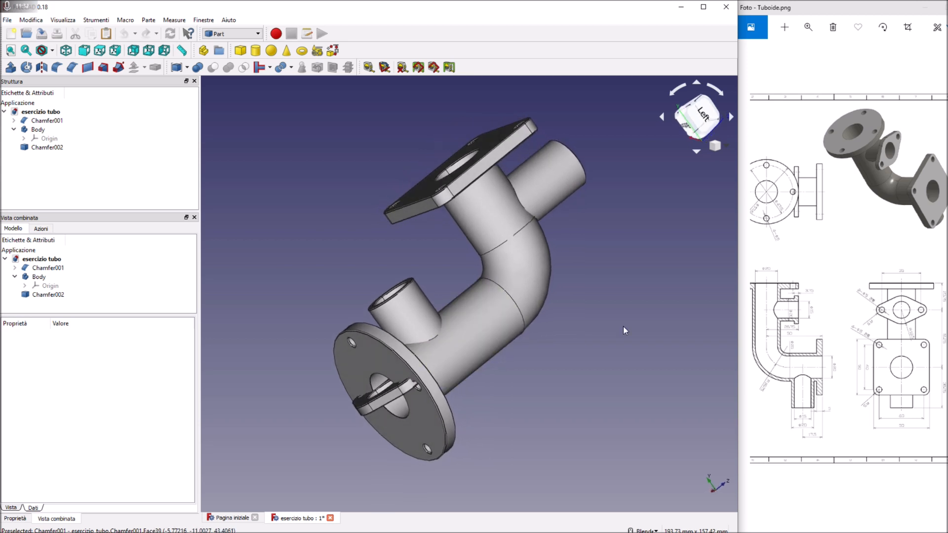
click(819, 332)
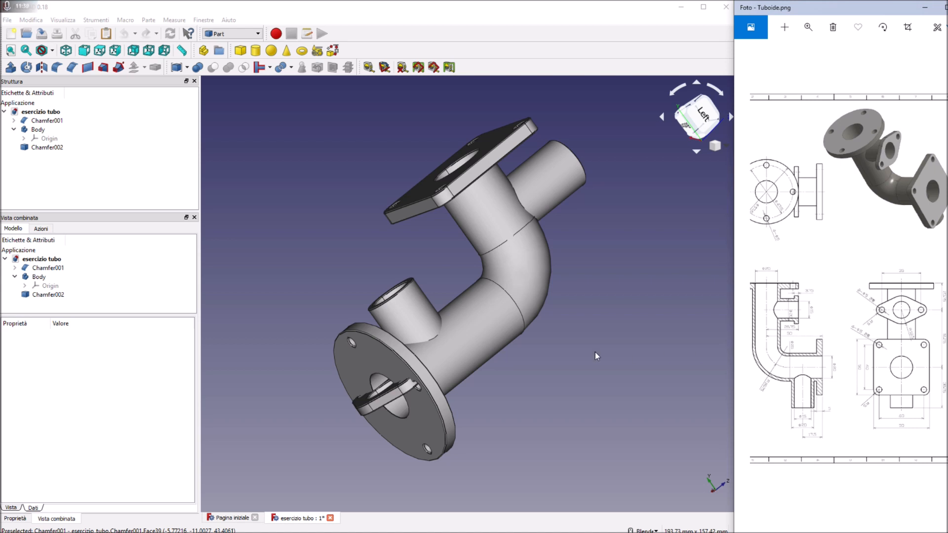
click(48, 149)
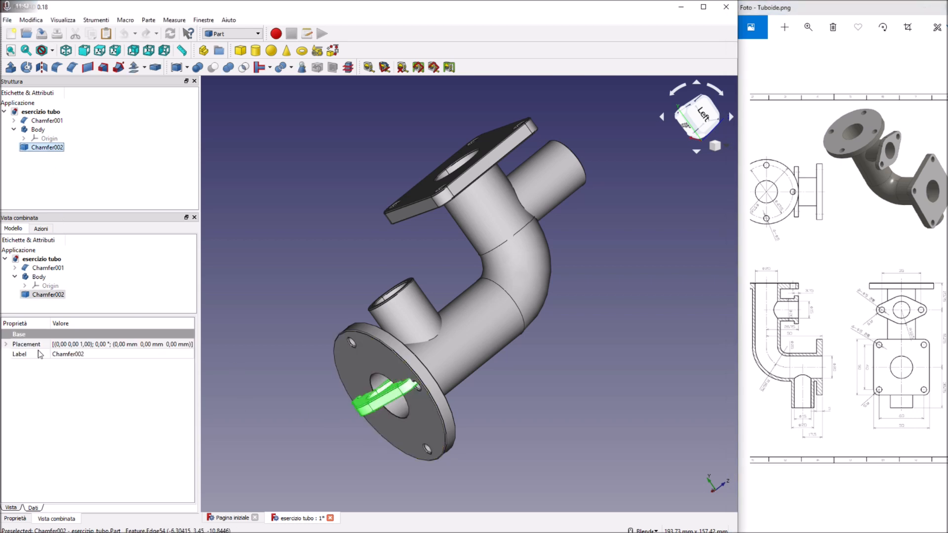
click(7, 344)
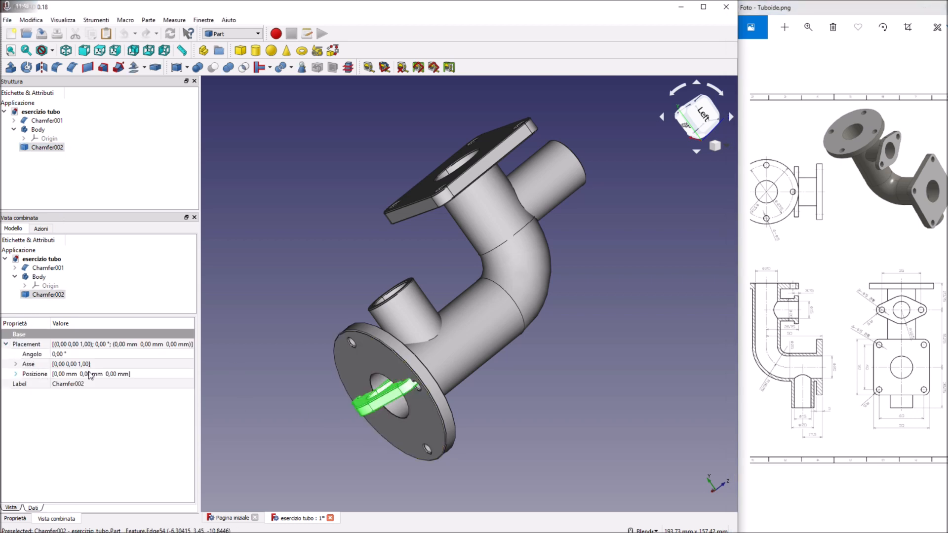
click(16, 374)
click(69, 404)
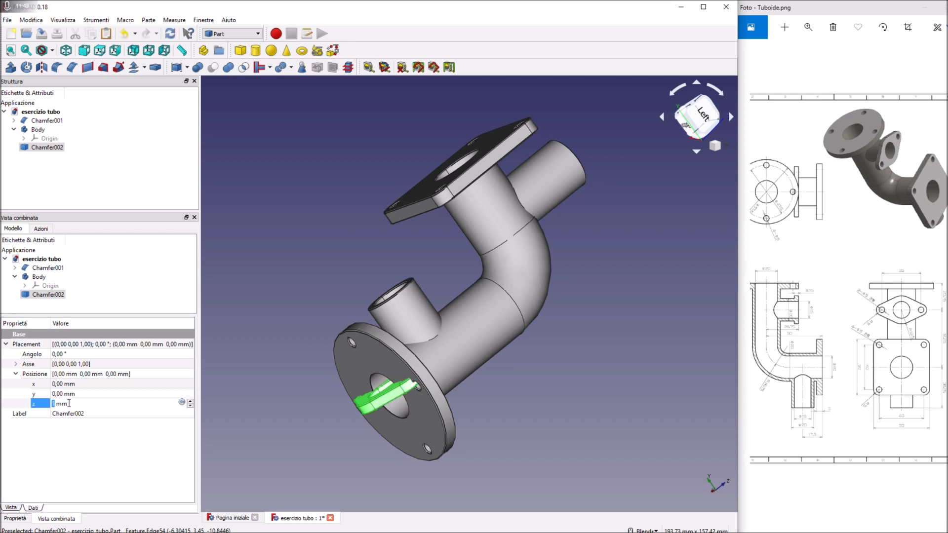
click(69, 394)
scroll(69, 394, up, 20)
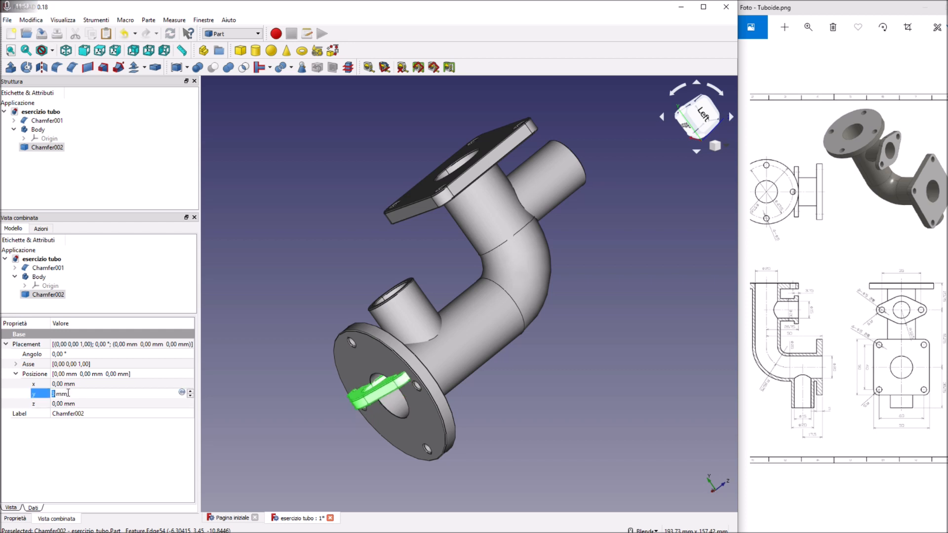
scroll(69, 394, up, 3)
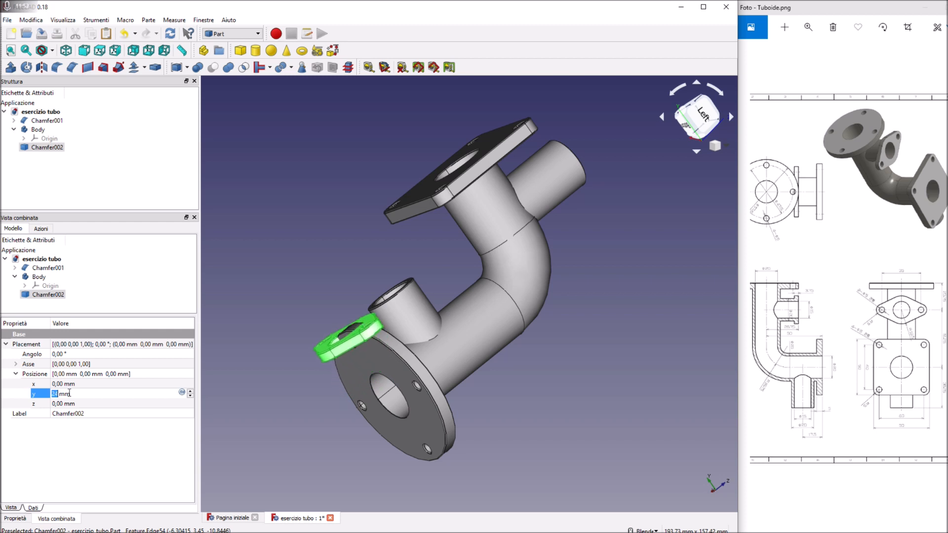
scroll(69, 394, up, 1)
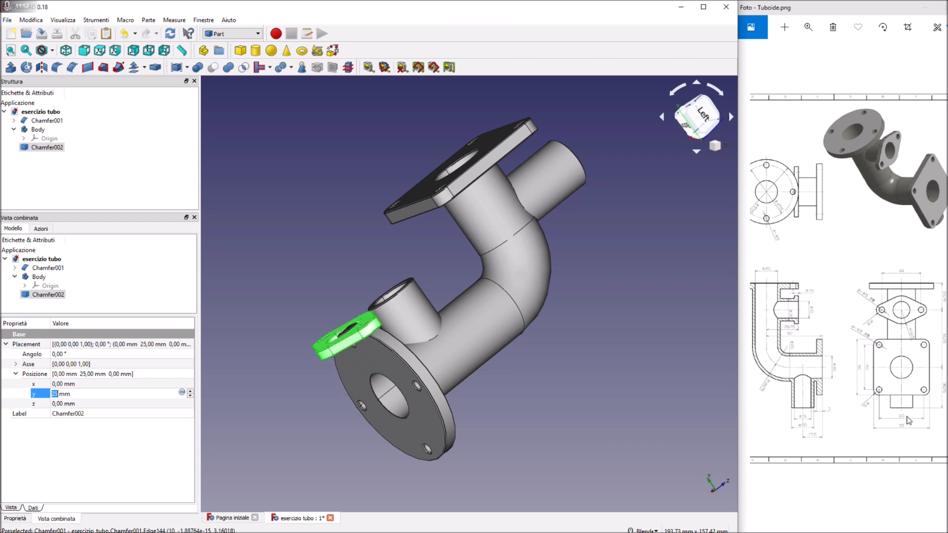
Step: Set the oval flange's Z position to 23,75 mm to seat it on the small branch pipe
click(76, 402)
scroll(76, 400, up, 11)
scroll(77, 399, up, 14)
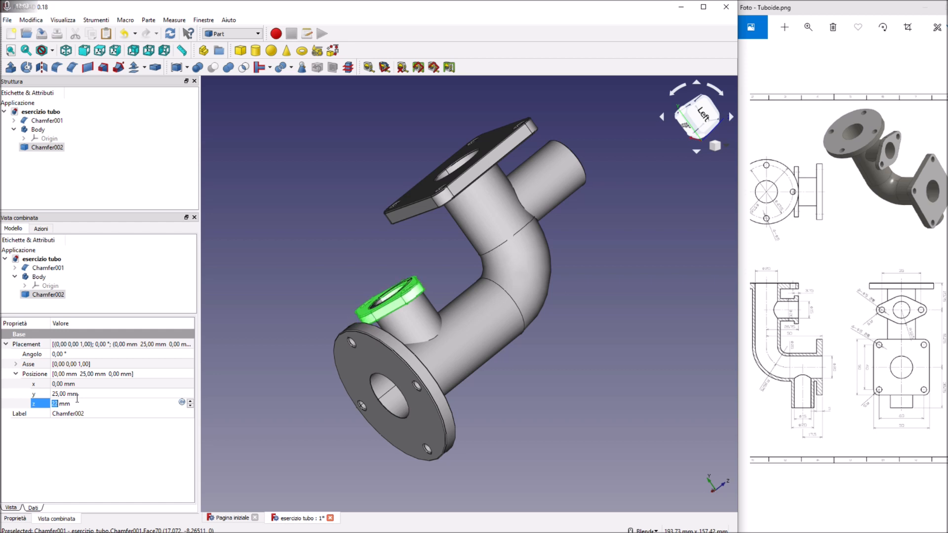
middle_drag(351, 265, 434, 361)
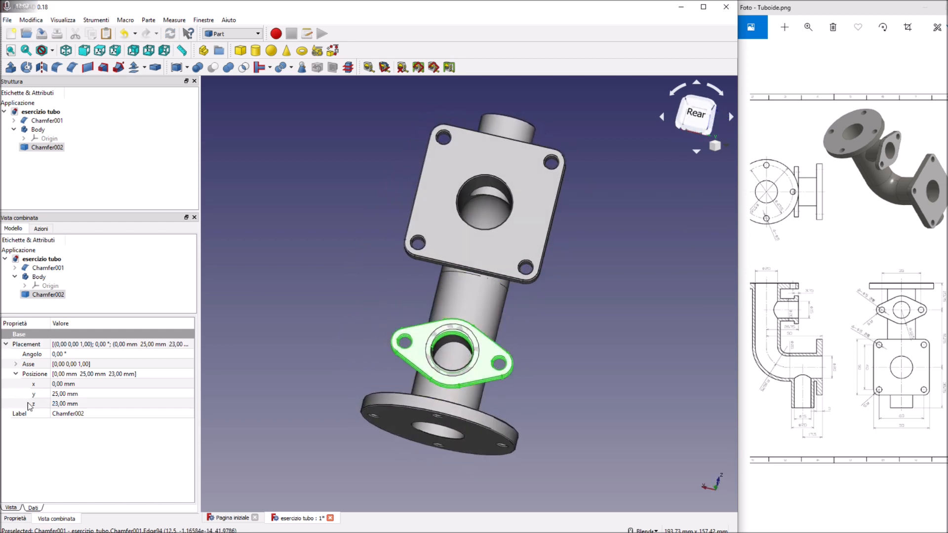
click(66, 405)
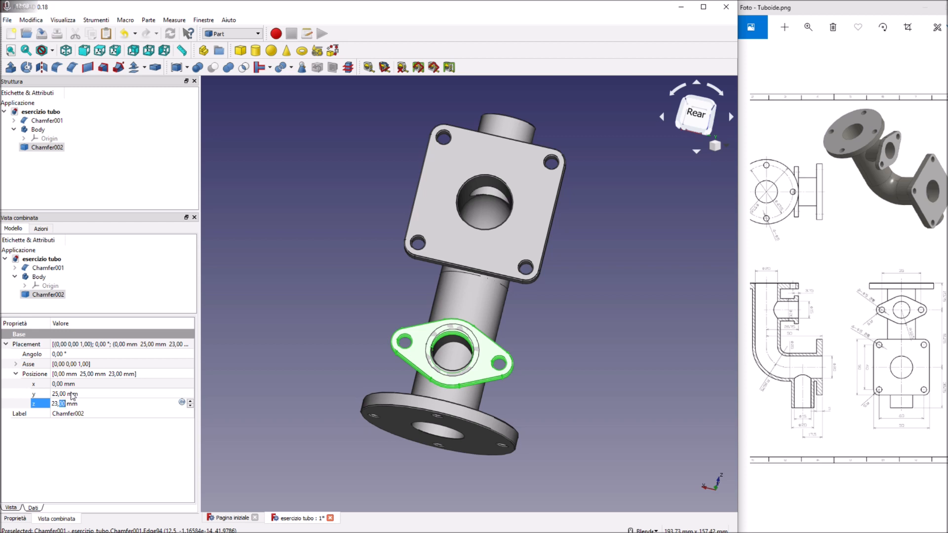
text(75)
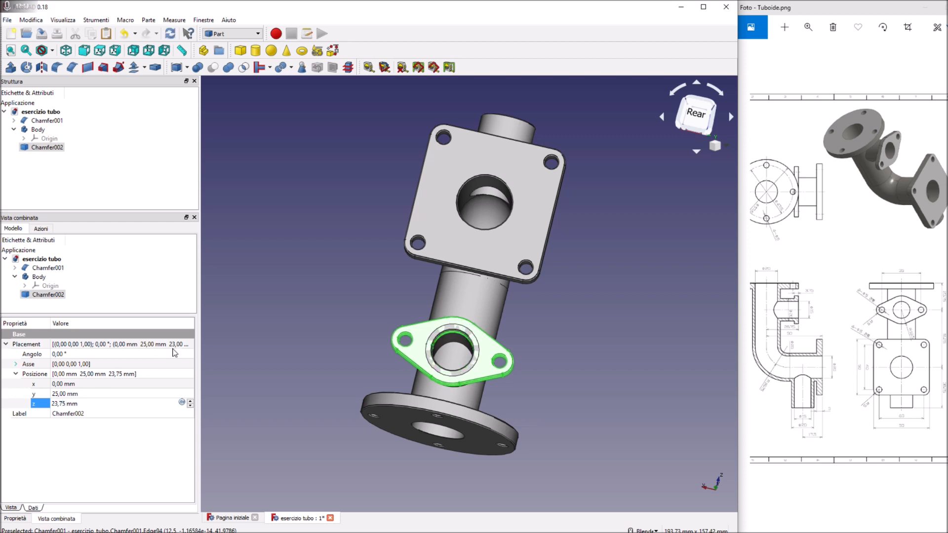
key(Return)
mouse_move(560, 366)
middle_down()
mouse_move(544, 375)
mouse_move(524, 346)
mouse_move(553, 365)
middle_up()
click(211, 156)
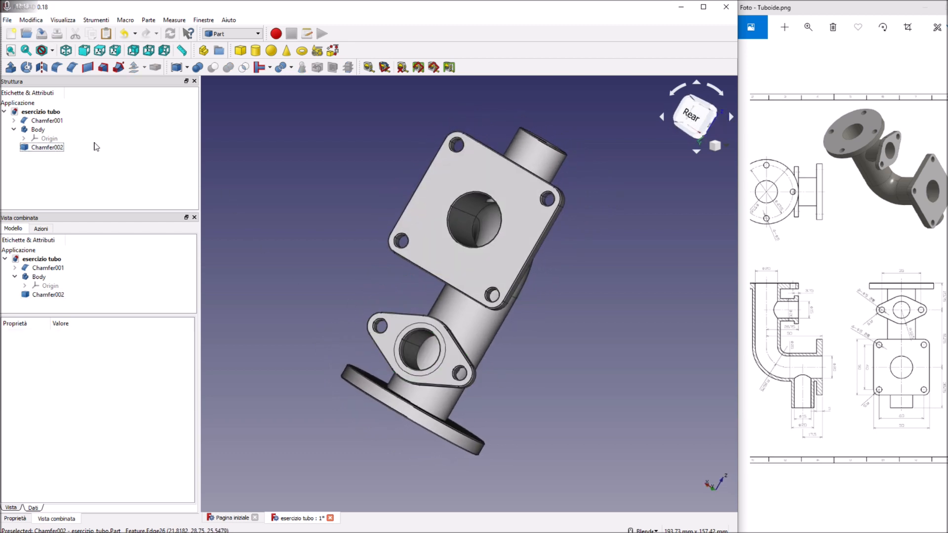
Step: Fuse the pipe body with the imported oval flange into a single solid
click(46, 122)
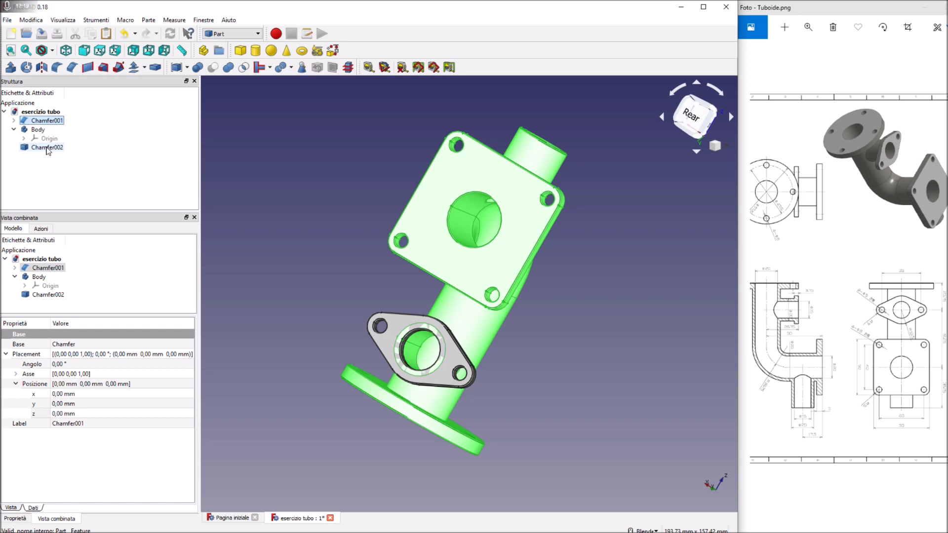
ctrl+click(47, 148)
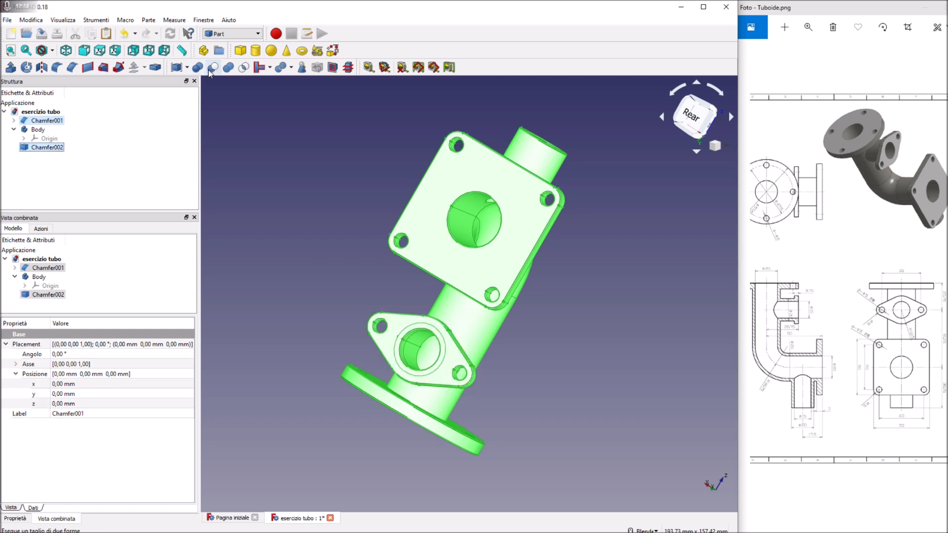
click(228, 70)
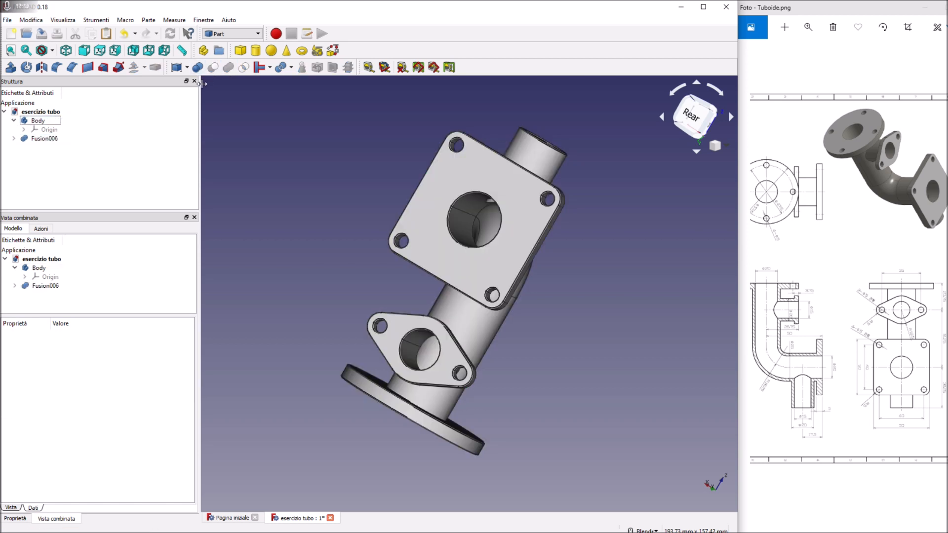
Step: Delete the empty Body from the model tree and inspect the fused pipe fitting from several sides
click(44, 138)
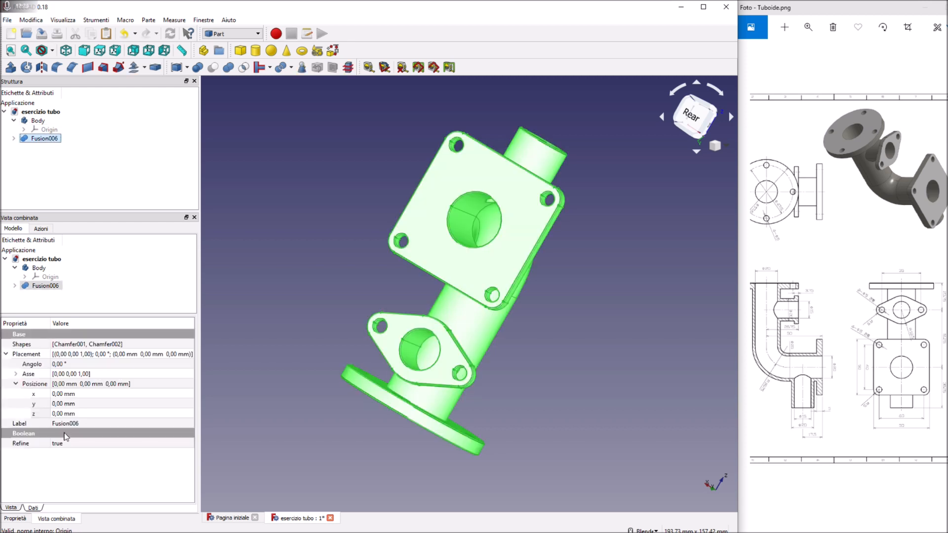
click(43, 123)
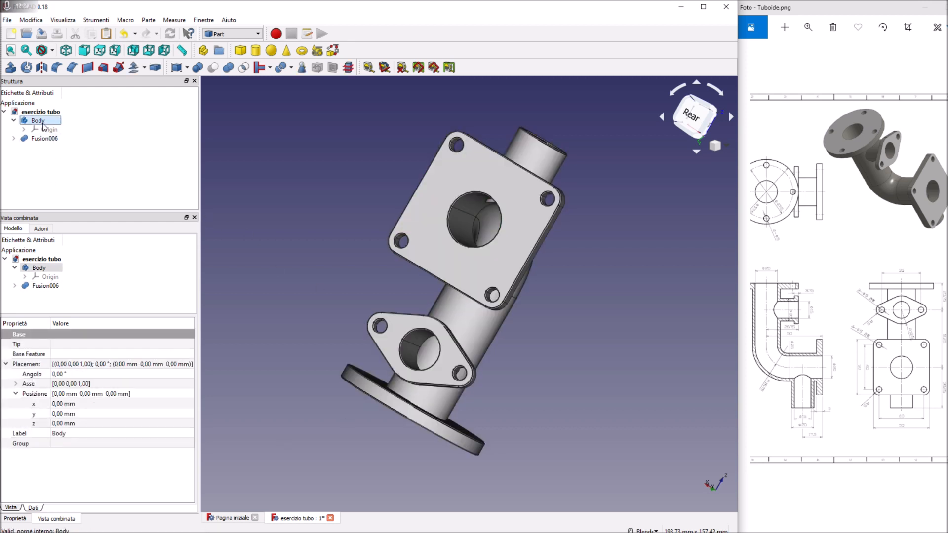
key(Delete)
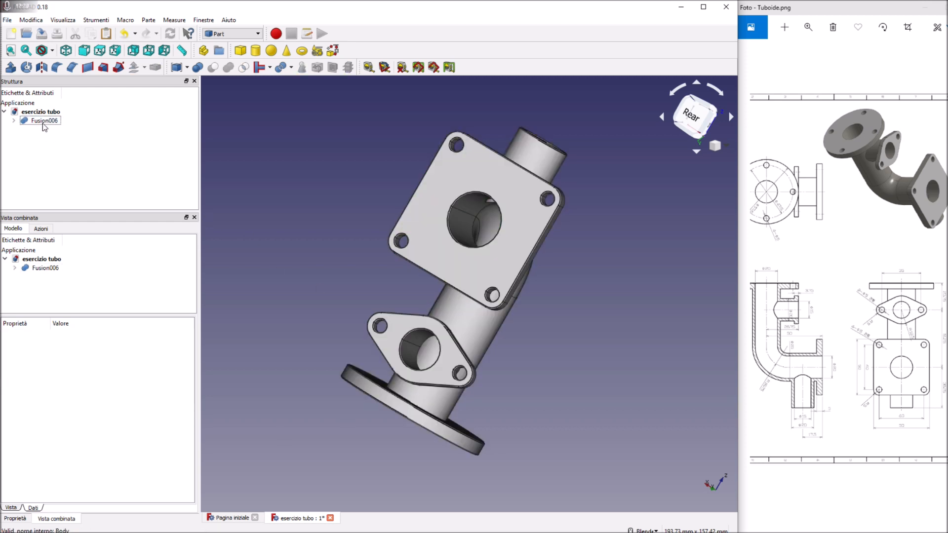
middle_drag(629, 328, 443, 322)
middle_drag(598, 236, 576, 167)
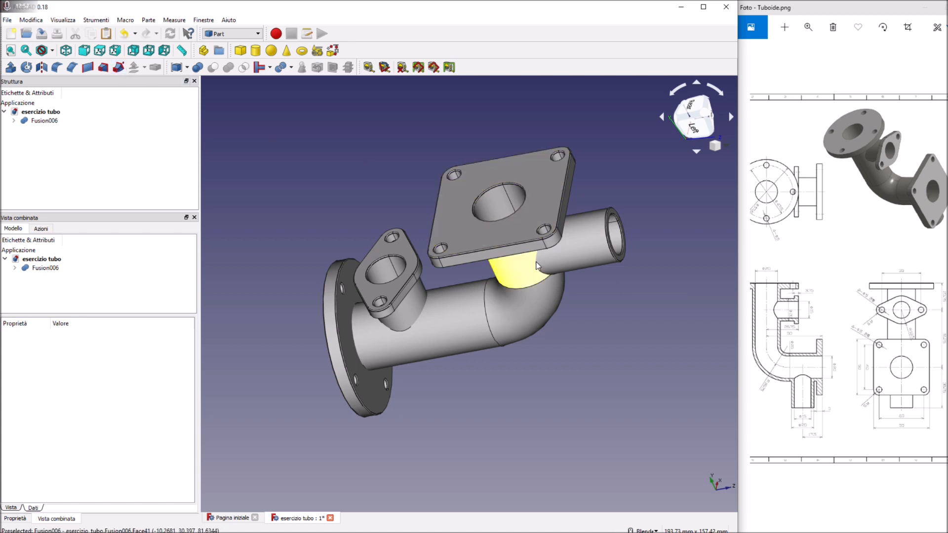
middle_drag(579, 347, 321, 297)
mouse_move(558, 389)
middle_down()
mouse_move(543, 365)
mouse_move(561, 390)
middle_up()
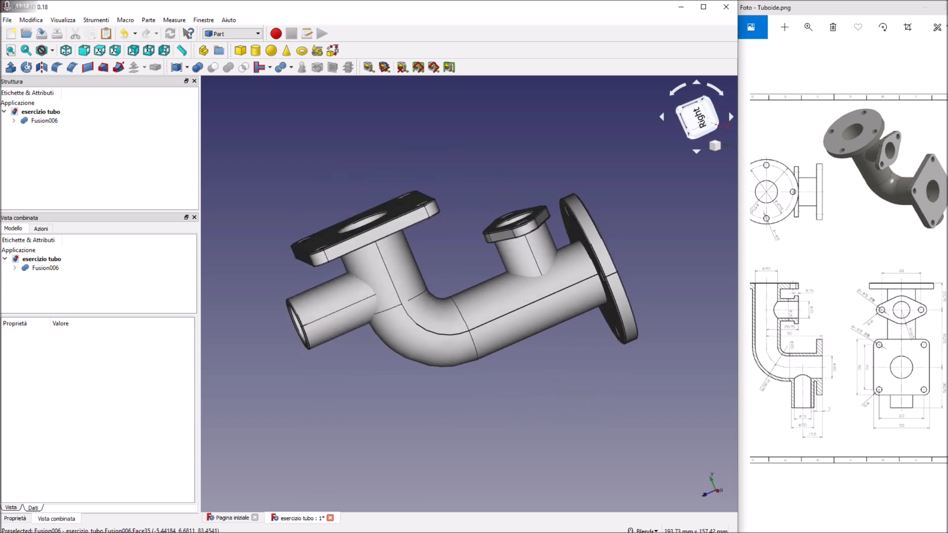